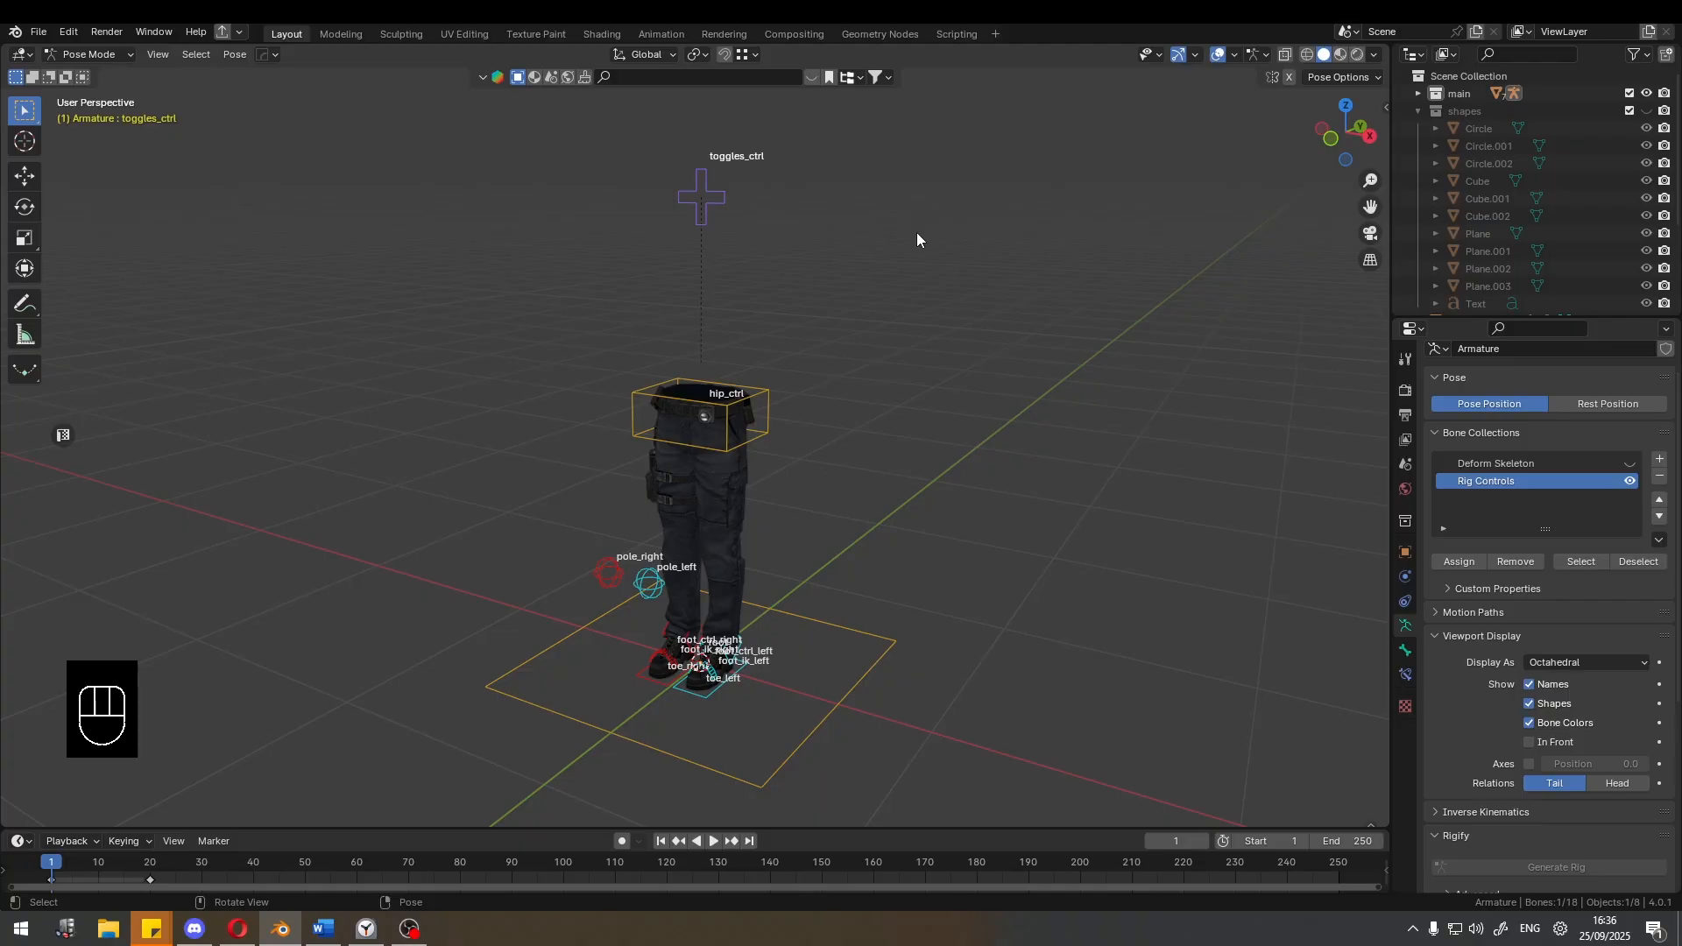
Add a new custom property to the toggles_ctrl bone.
key(n)
key(n)
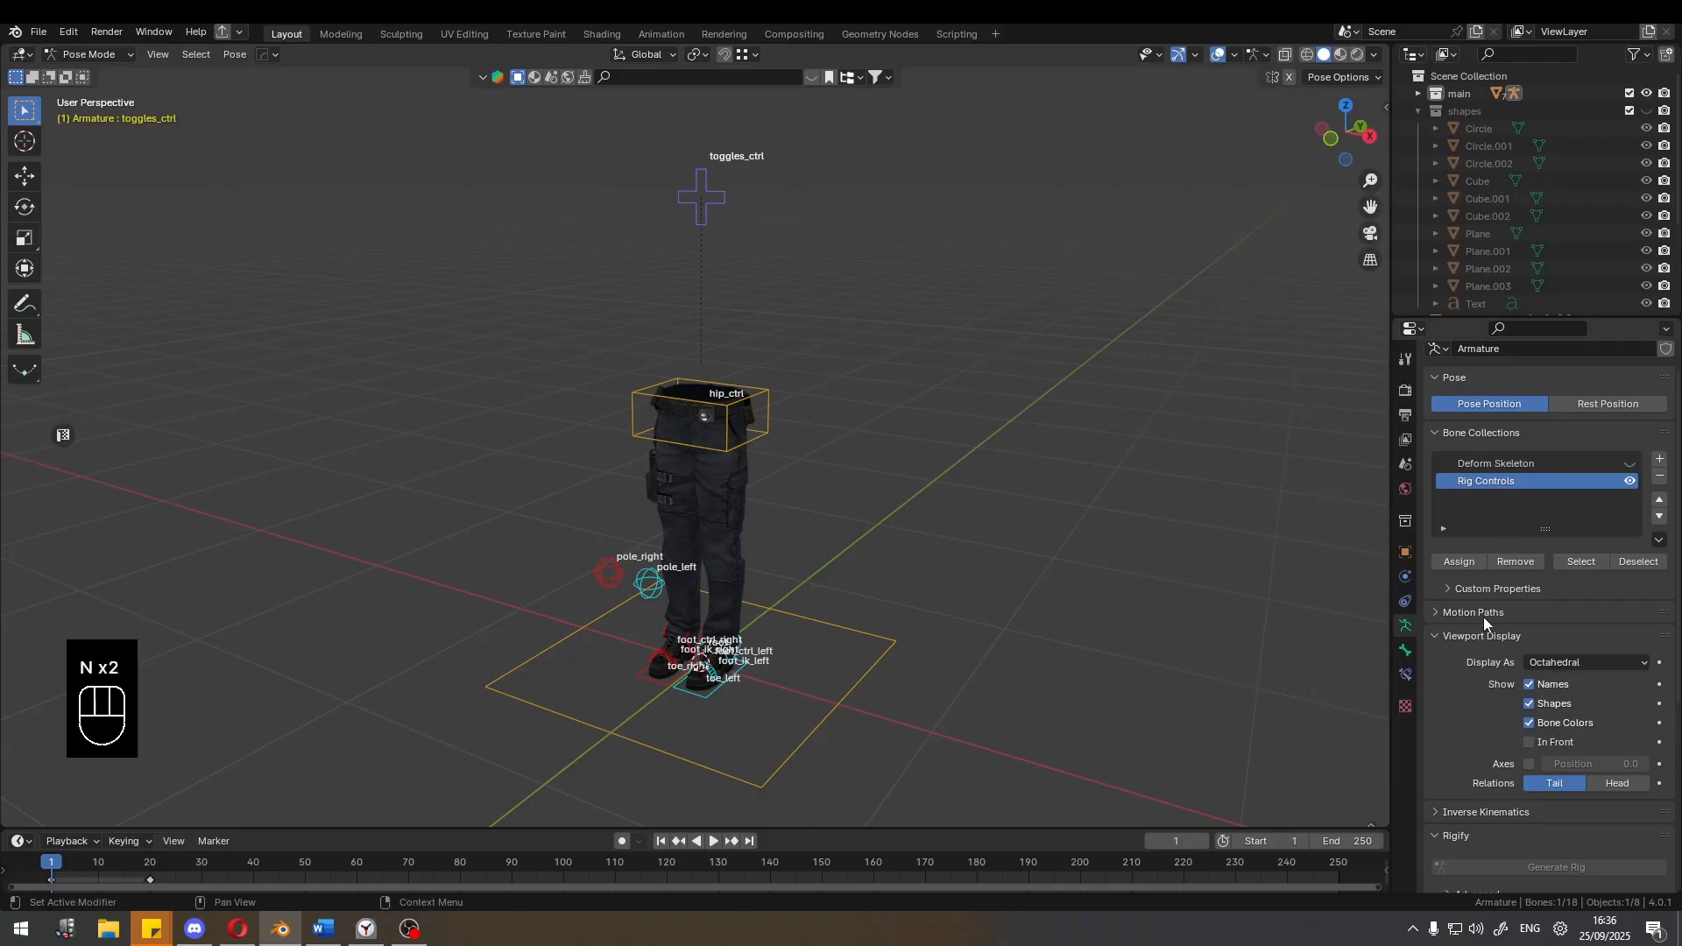
scroll(1483, 620, down, 8)
click(1405, 650)
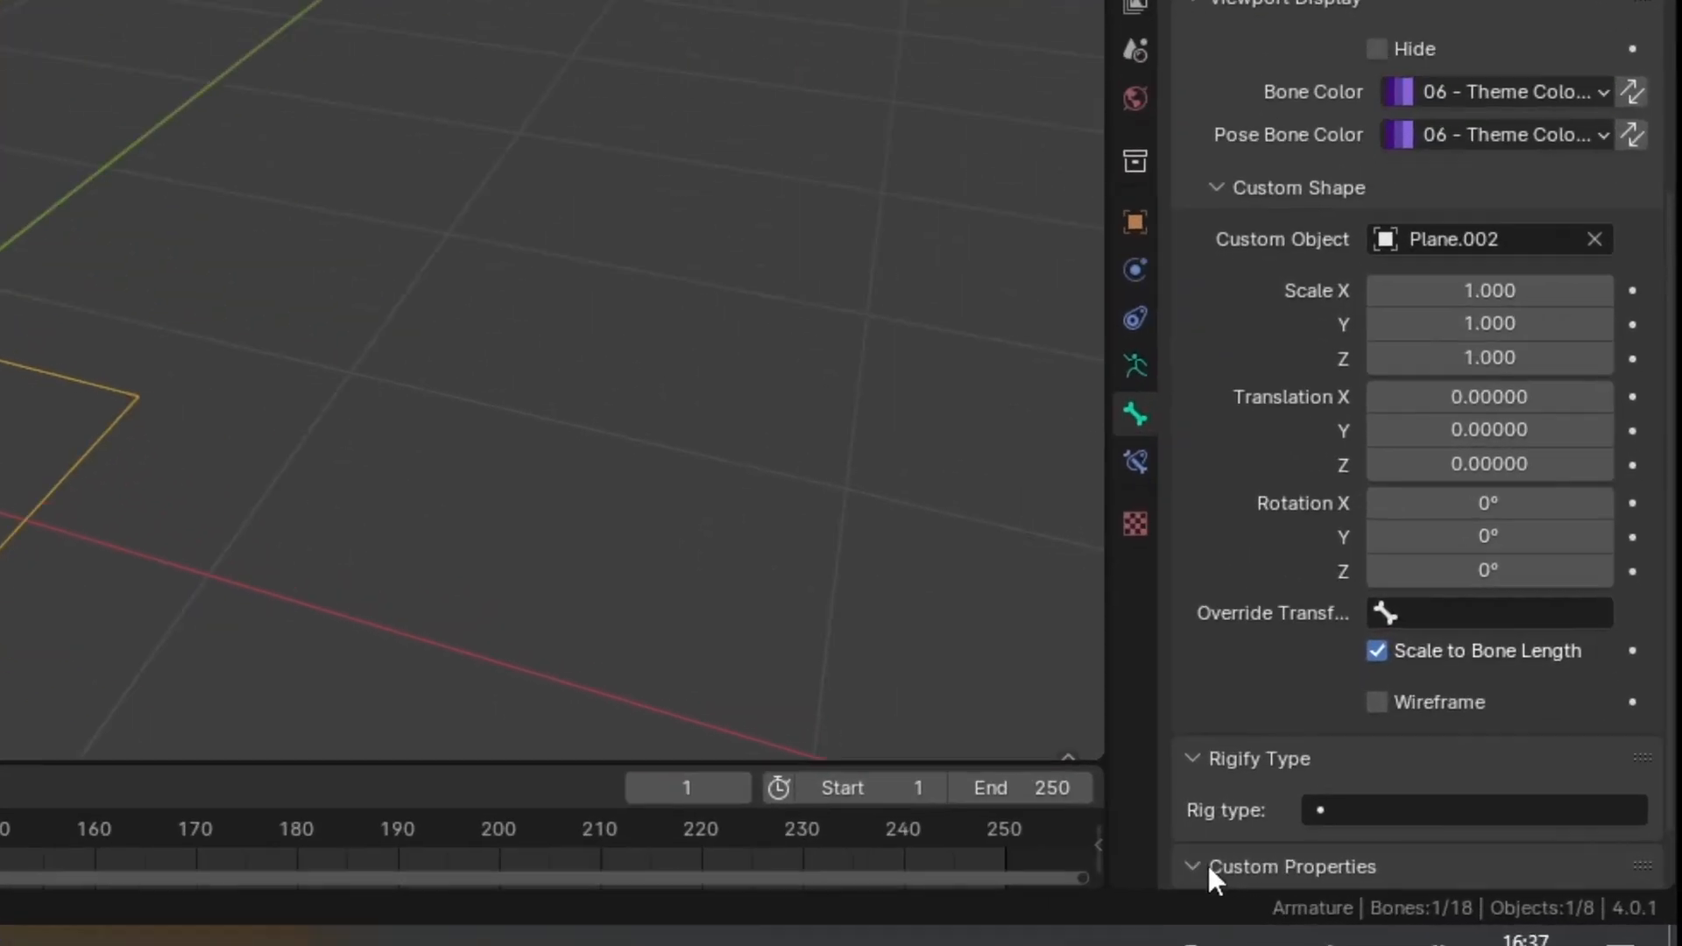
click(1443, 881)
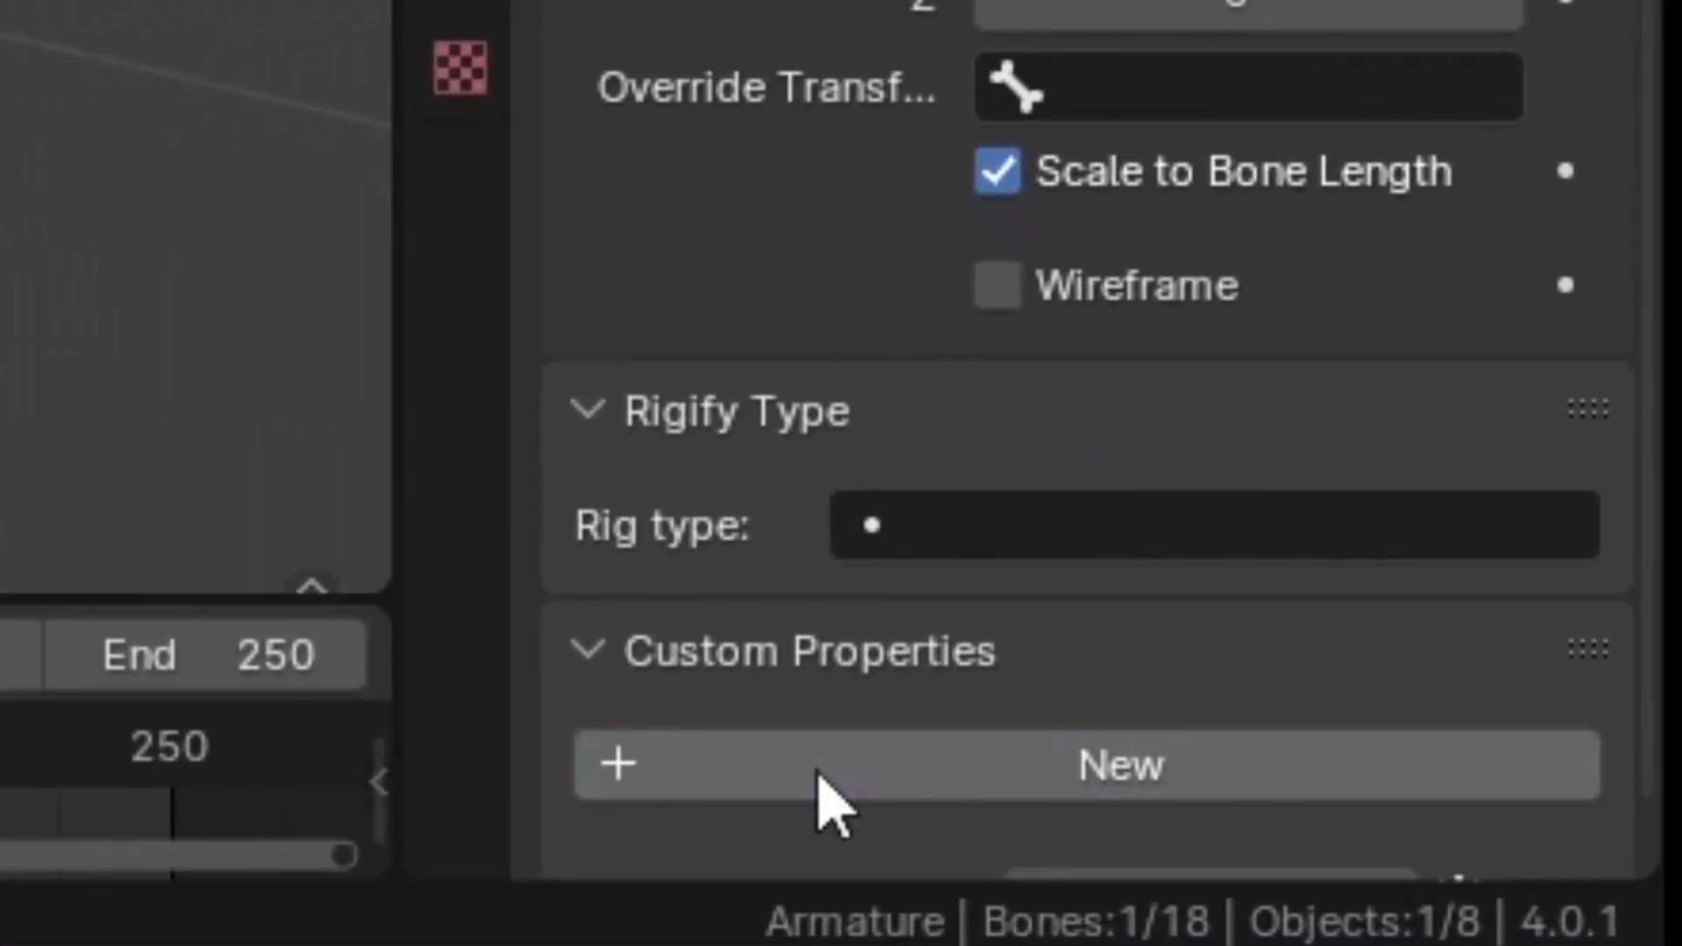
click(823, 766)
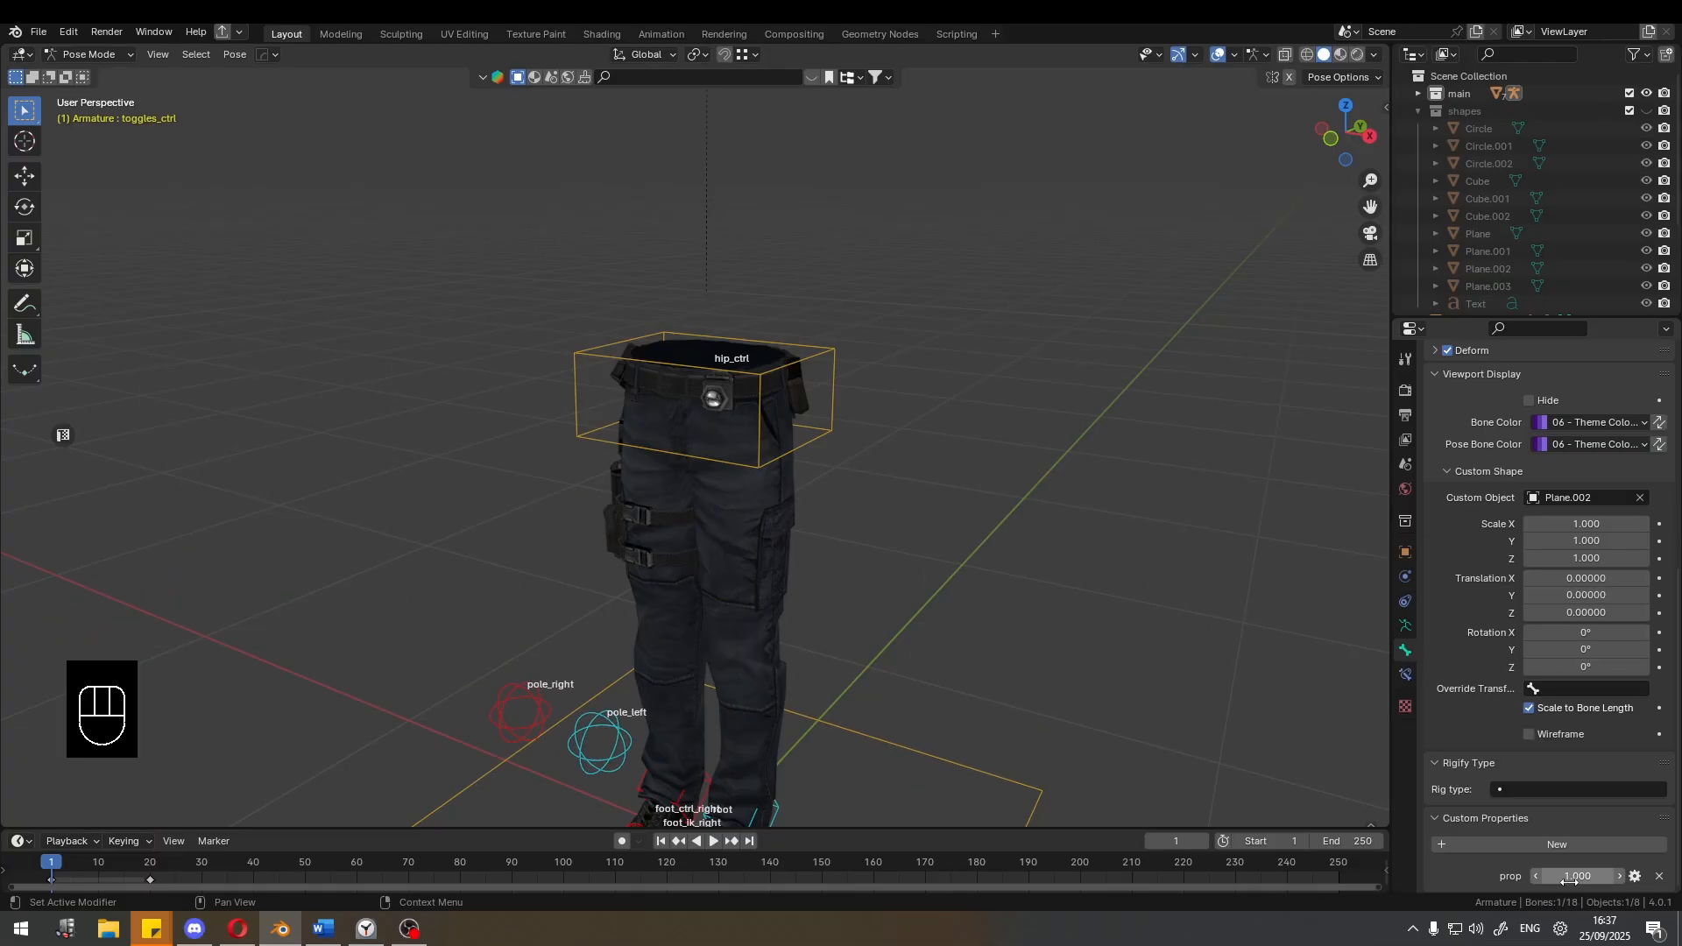
Examine the toggles_ctrl bone's custom property alongside its transform values in the 3D viewport.
scroll(1039, 458, down, 1)
shift+middle_drag(1037, 456, 1038, 527)
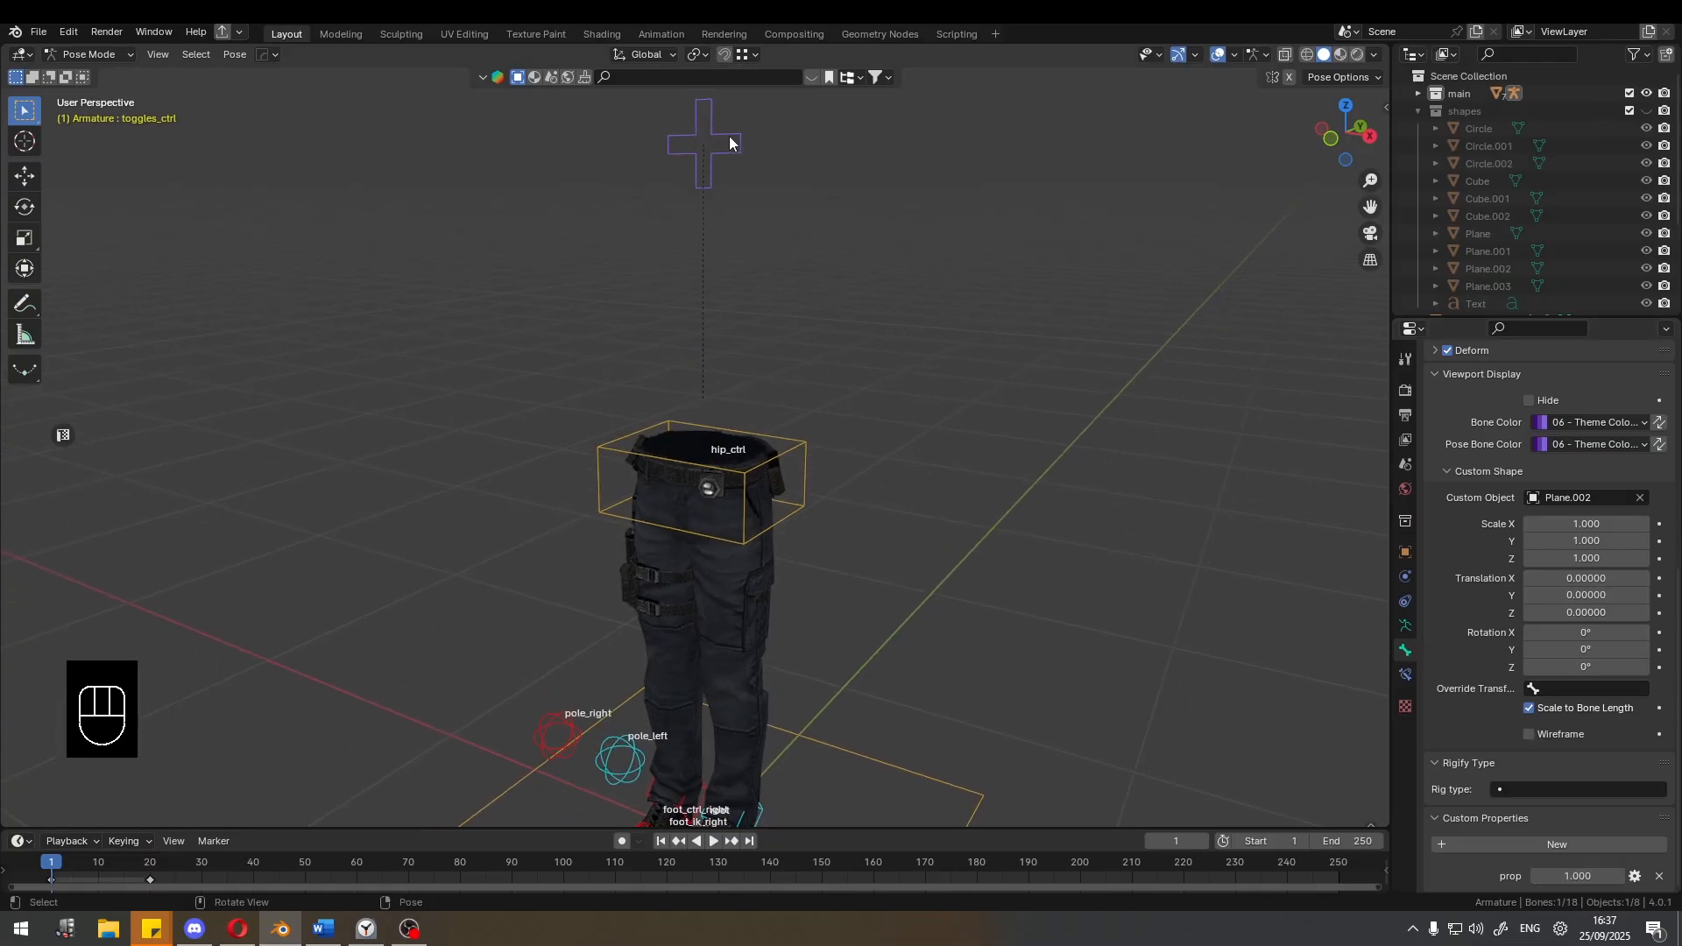
shift+middle_drag(784, 171, 765, 240)
key(n)
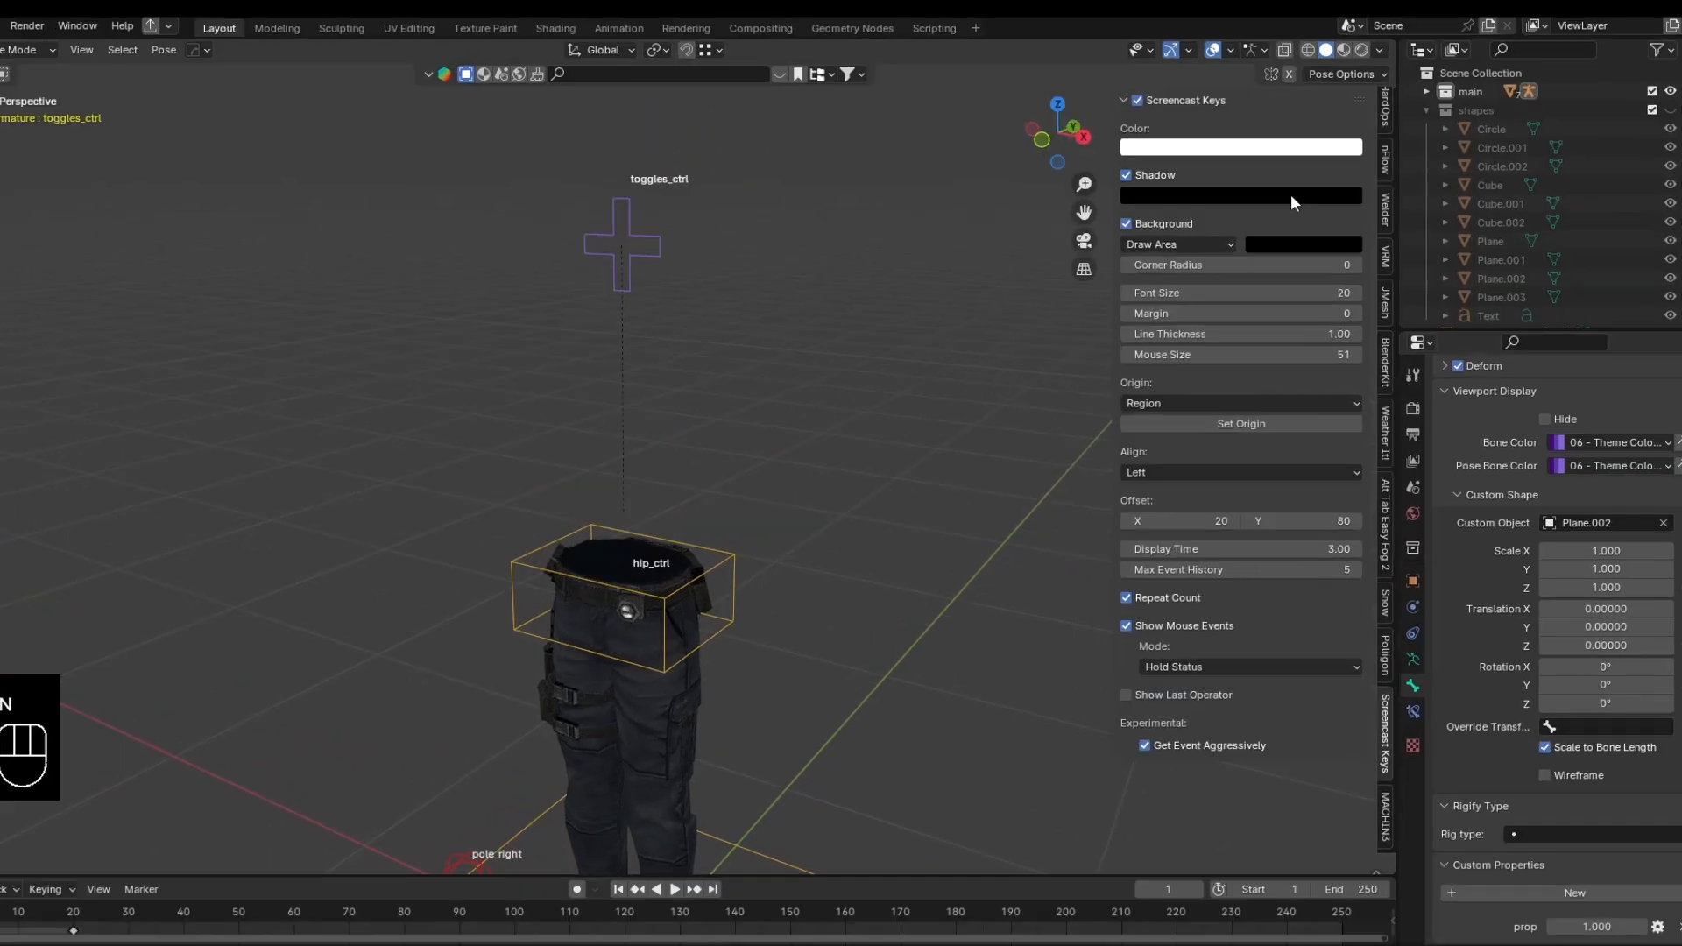
scroll(1383, 132, up, 5)
click(1385, 109)
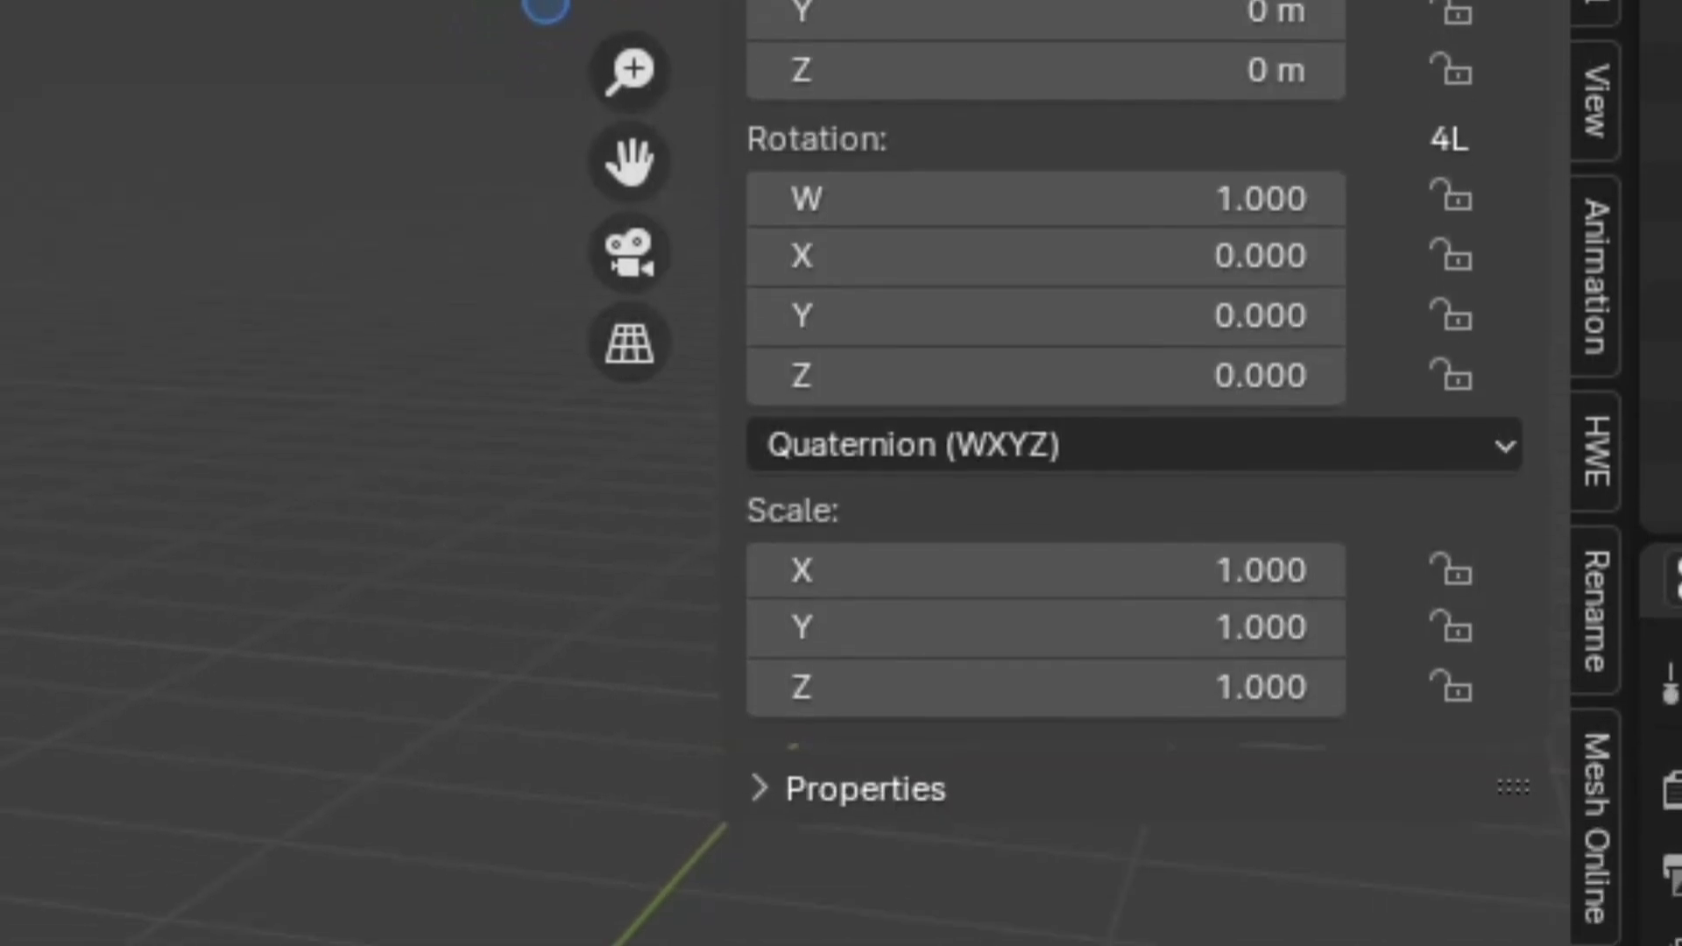
click(1139, 793)
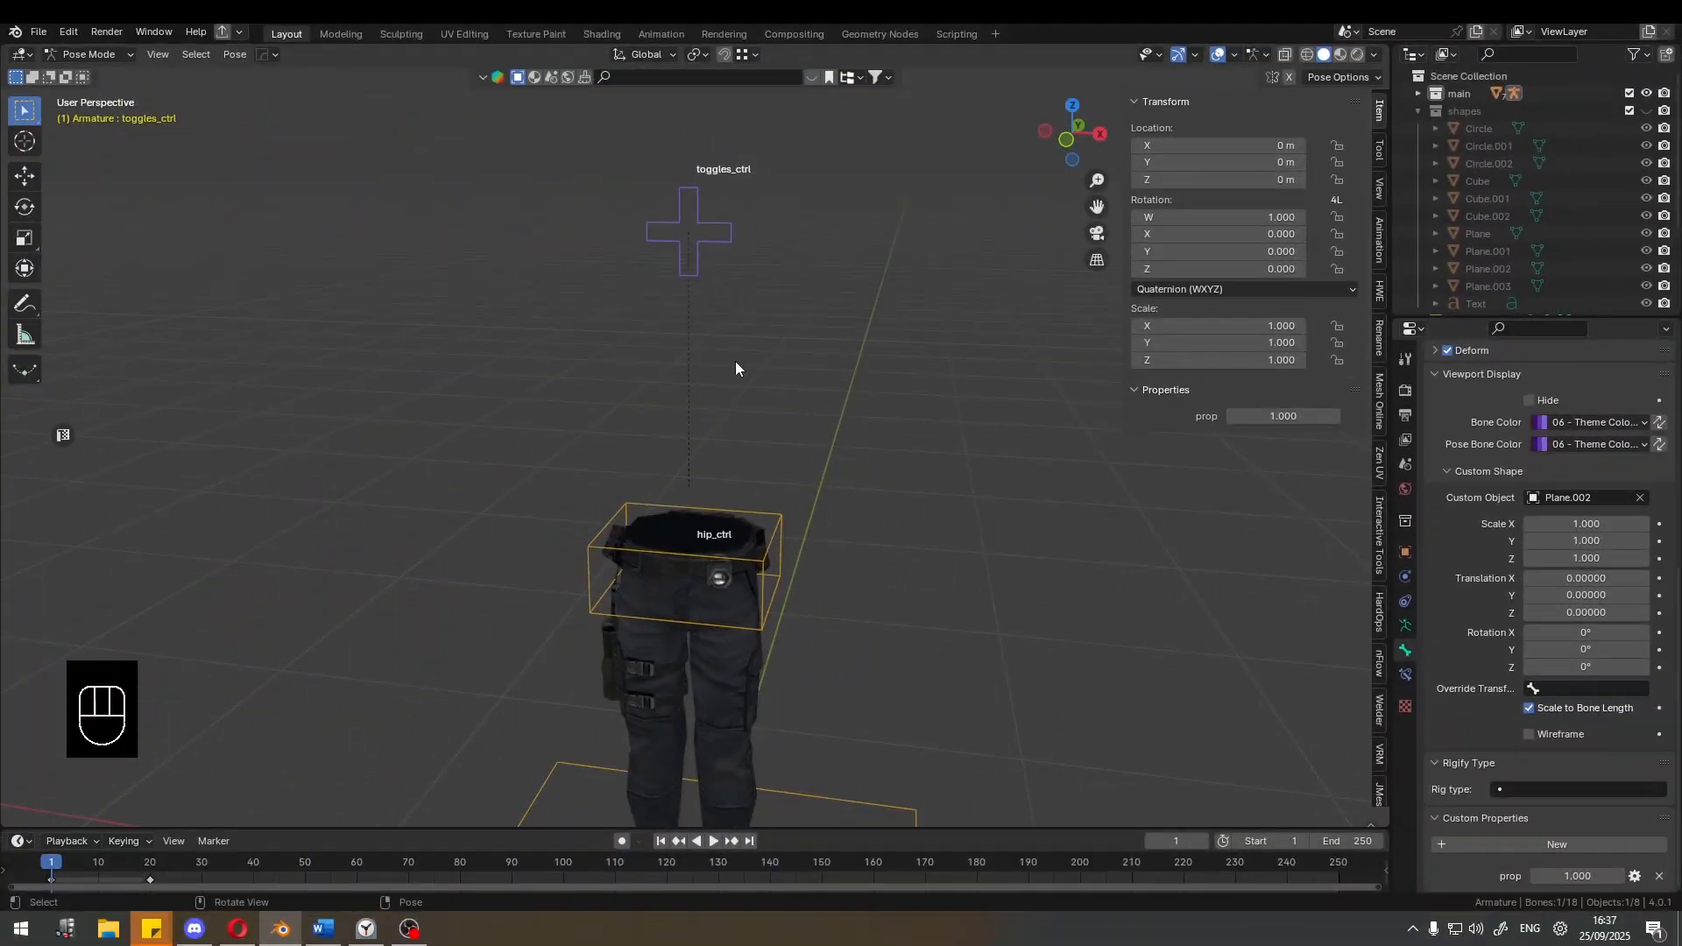
key(n)
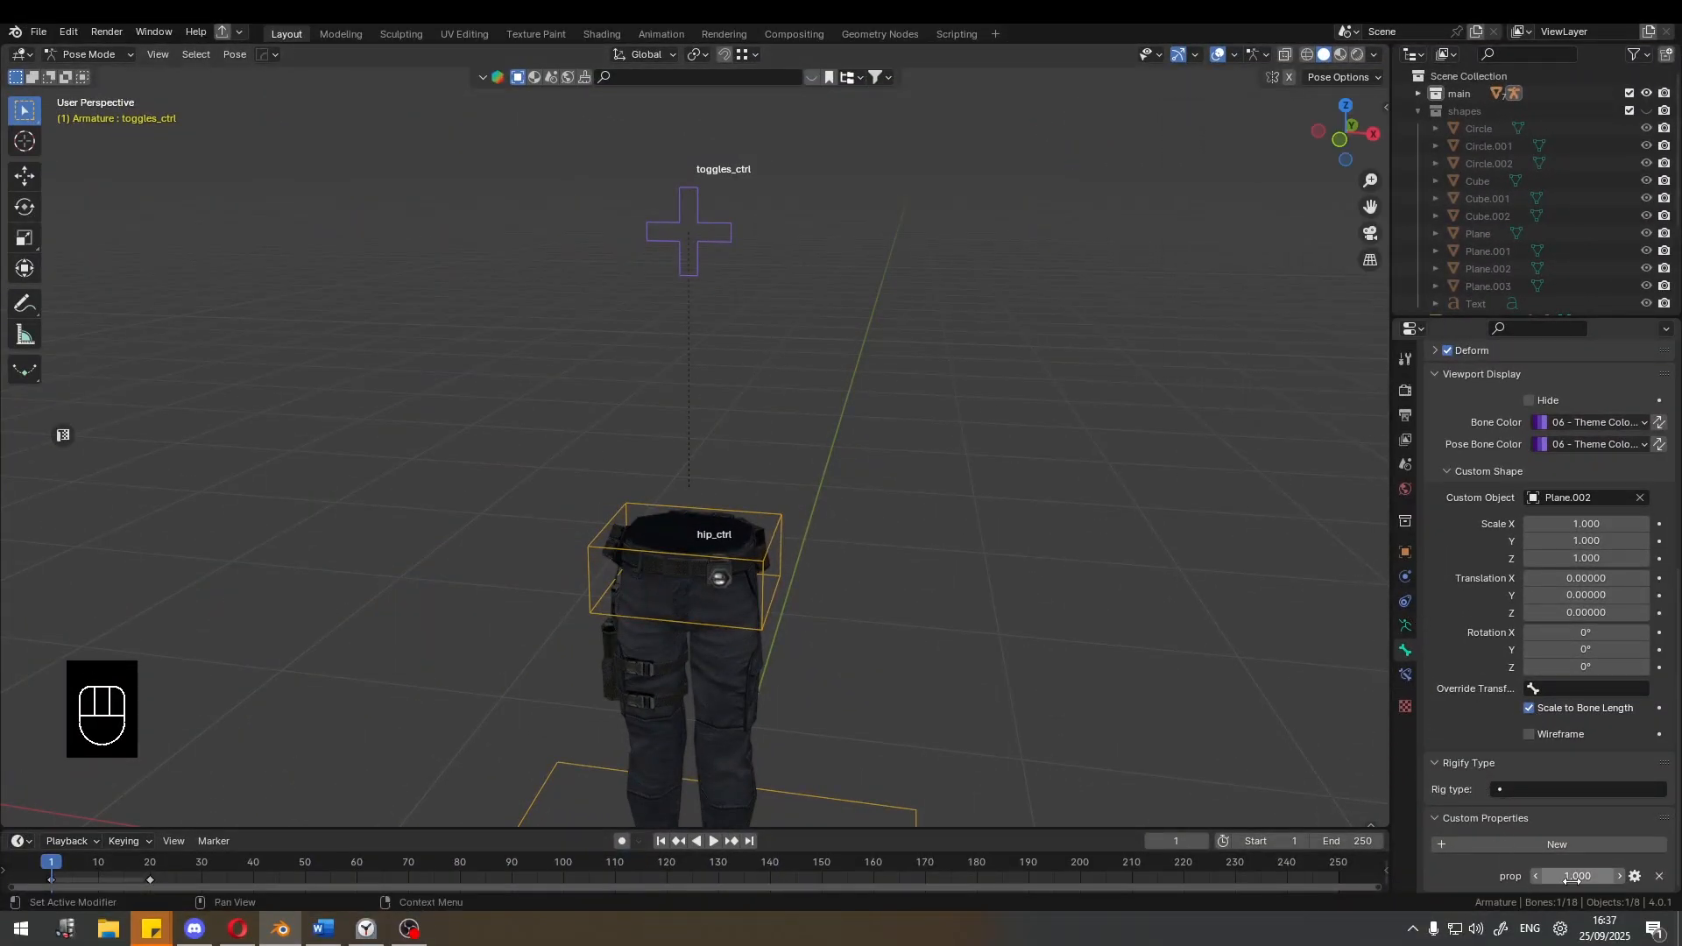
Switch to Object Mode and hide three of the accessories attached to the trousers, one after another.
middle_drag(902, 569, 762, 480)
key(ctrl+Tab)
click(644, 480)
key(h)
scroll(754, 478, up, 3)
shift+middle_drag(745, 486, 666, 475)
click(761, 459)
shift+middle_drag(517, 471, 499, 439)
key(h)
click(631, 455)
key(h)
Hide pouch_2 and the holster.
click(703, 345)
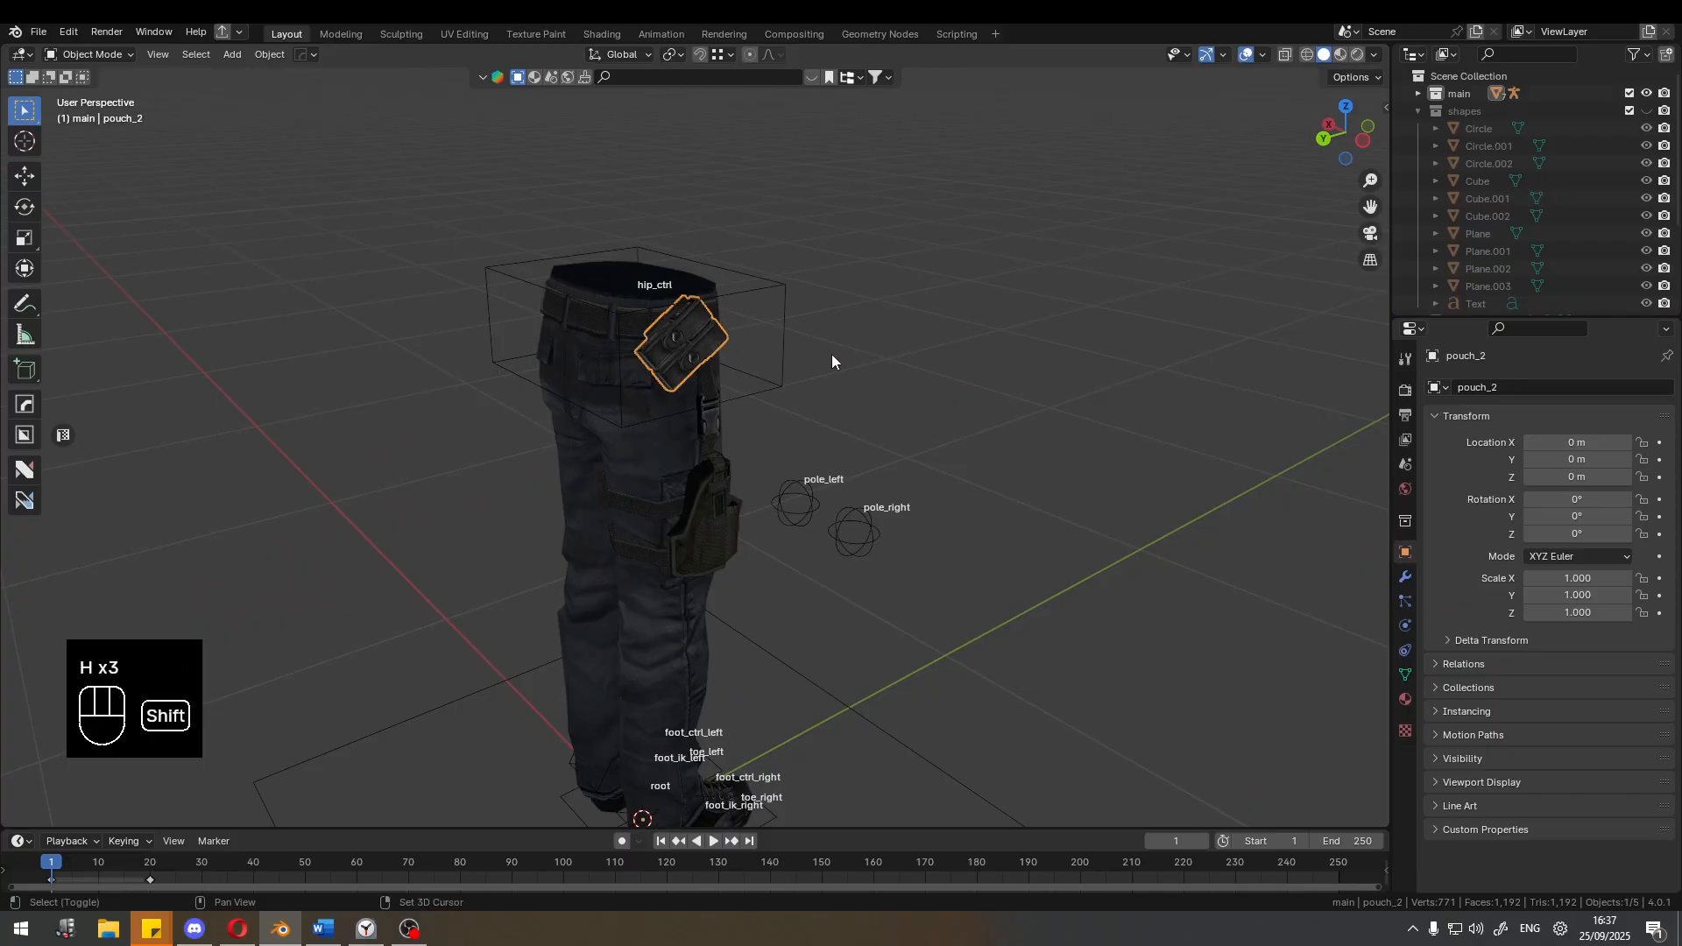
shift+middle_drag(832, 354, 863, 353)
middle_drag(863, 352, 663, 414)
scroll(690, 413, up, 2)
scroll(691, 414, down, 2)
key(h)
click(689, 396)
key(h)
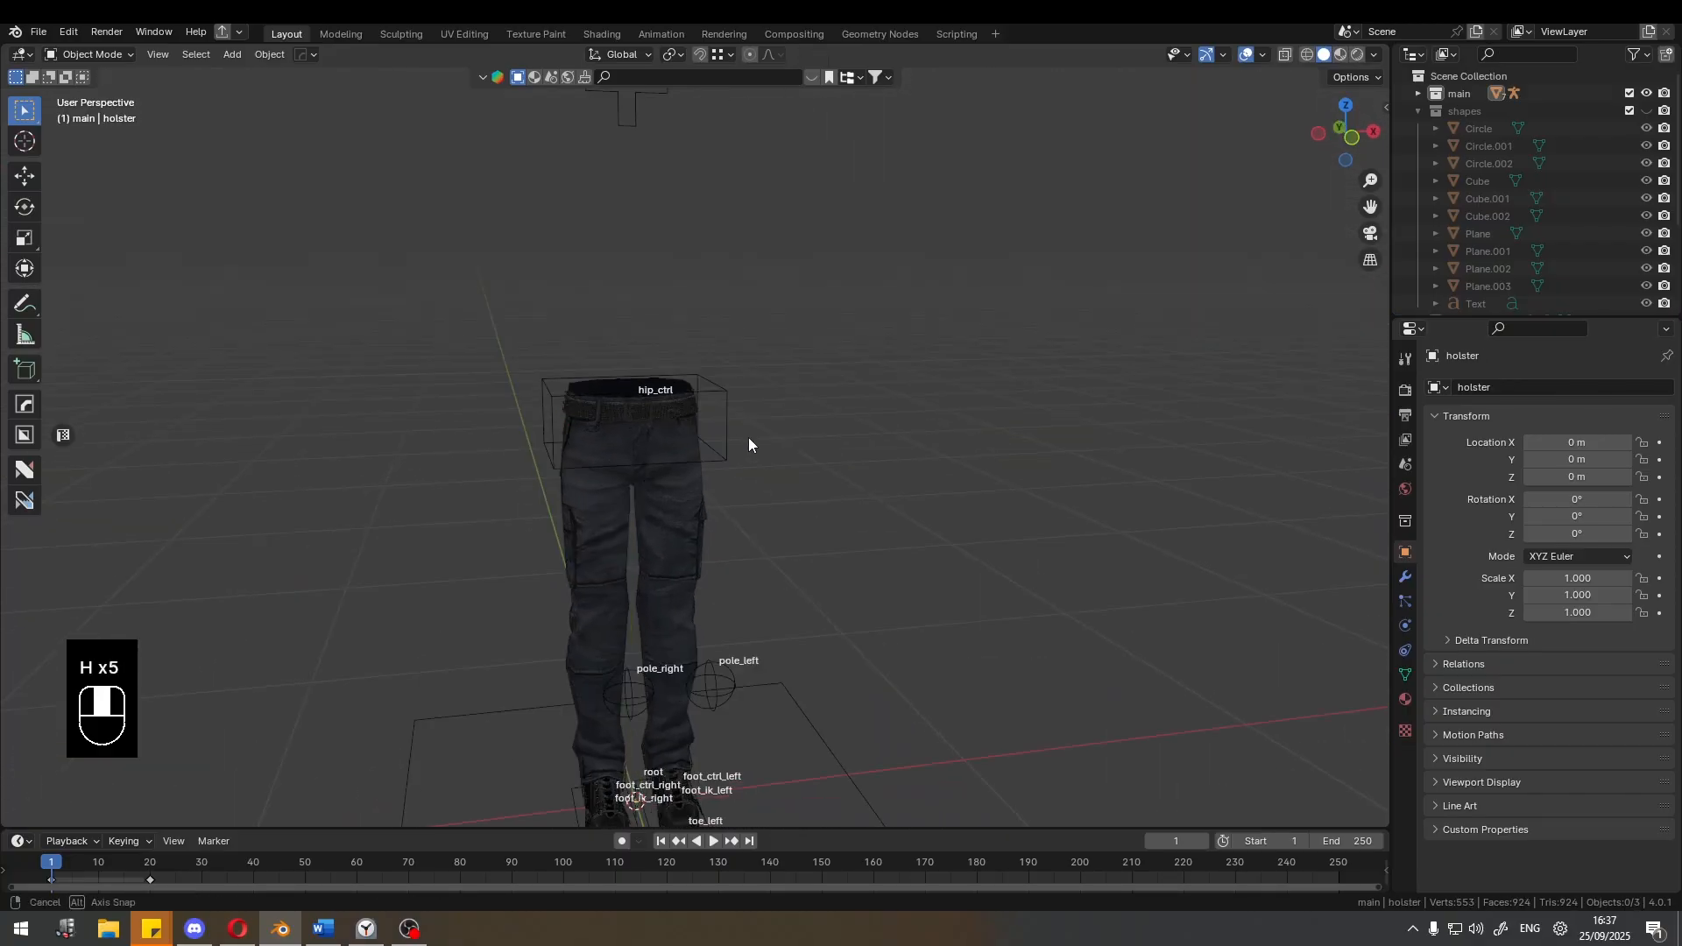
Hide the leon_kenedy_belt object, and undo that hiding.
middle_drag(751, 444, 868, 368)
scroll(759, 470, up, 3)
click(668, 469)
key(h)
scroll(964, 482, down, 3)
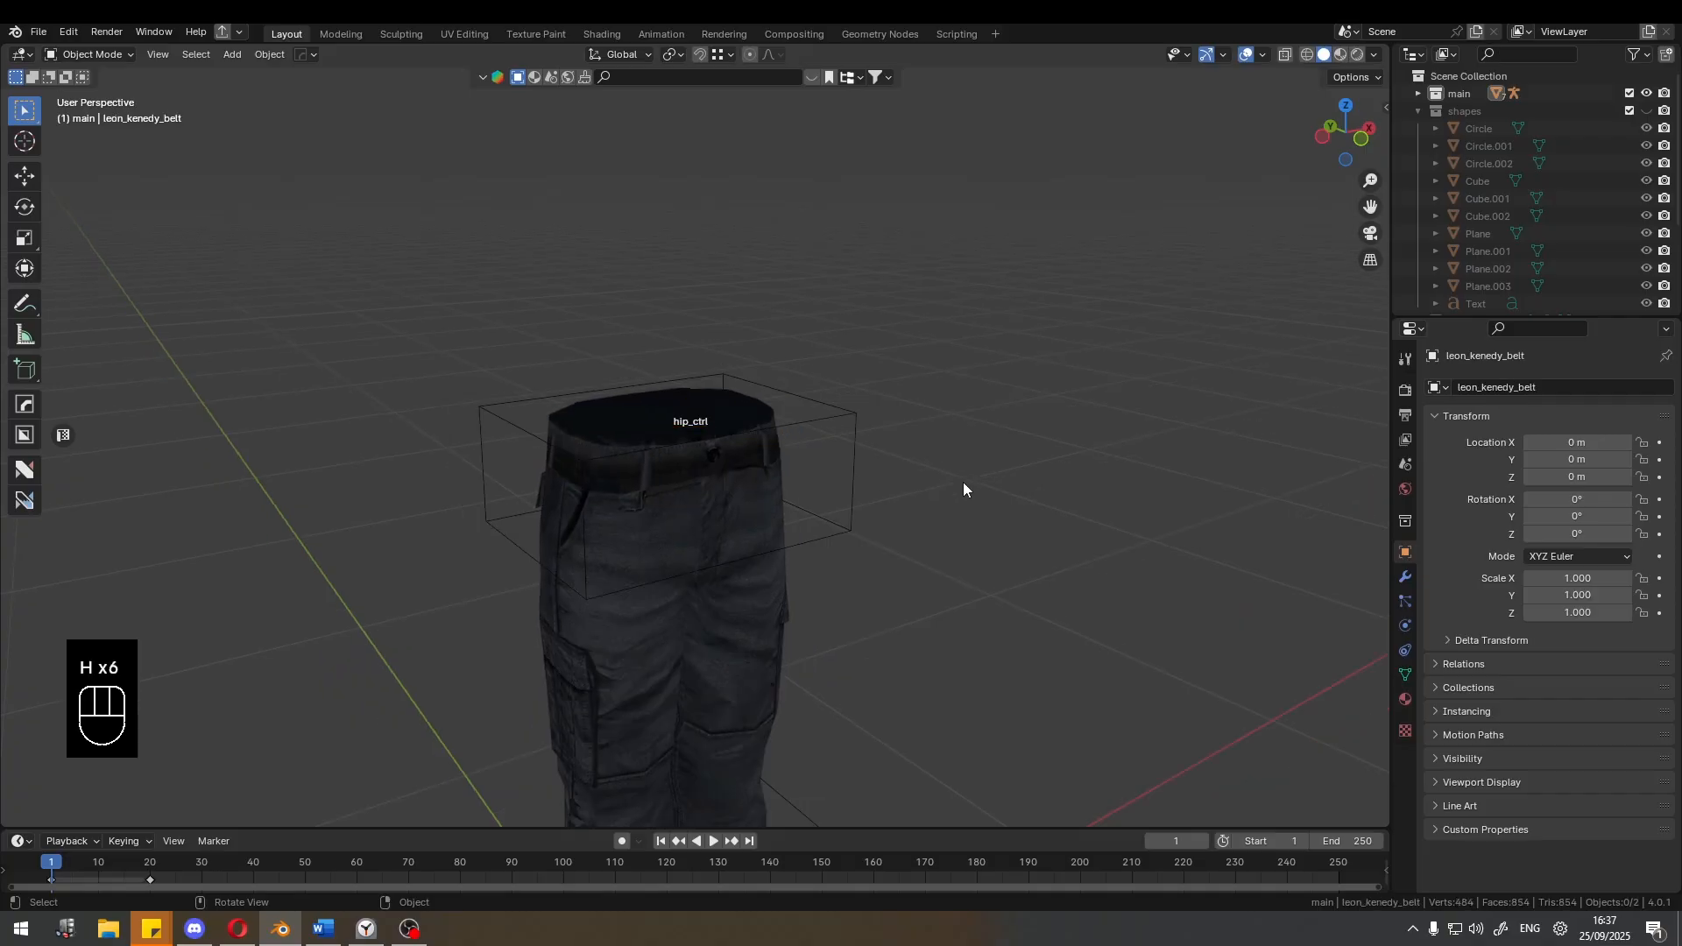
middle_drag(964, 483, 996, 496)
scroll(911, 472, down, 3)
key(ctrl+z)
Unhide all the hidden accessories.
click(881, 470)
scroll(882, 471, up, 4)
middle_drag(882, 471, 790, 455)
scroll(759, 474, down, 1)
scroll(759, 472, down, 1)
scroll(790, 463, up, 1)
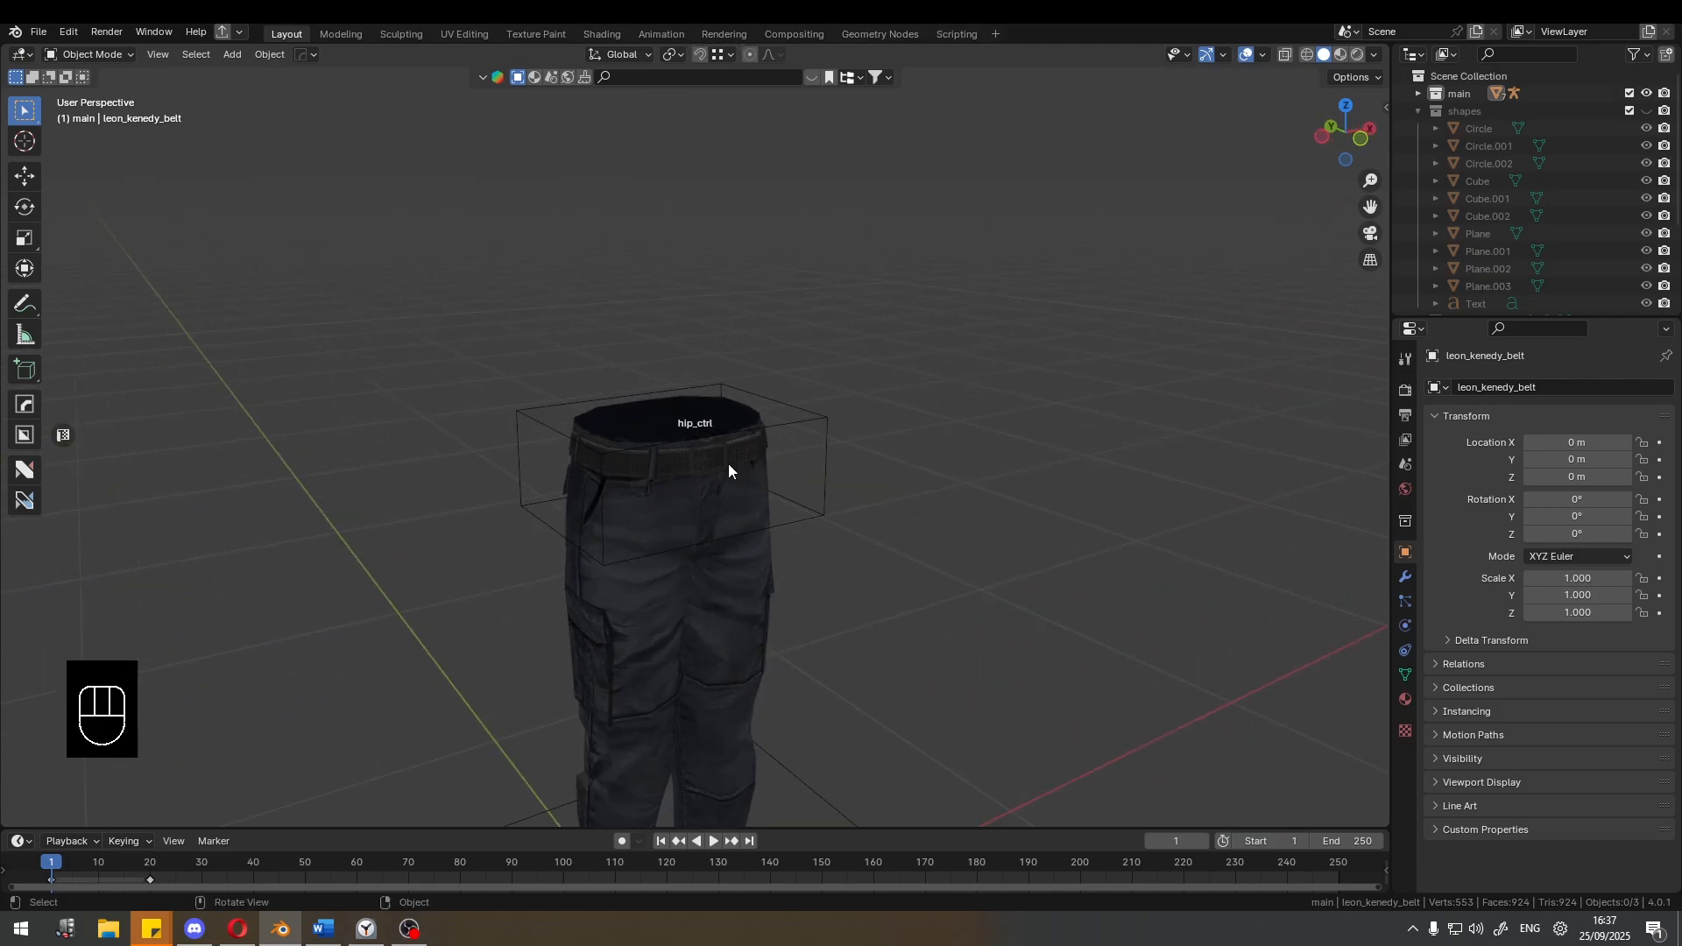
click(733, 456)
click(901, 412)
middle_drag(901, 412, 749, 452)
key(alt+h)
Select the armature and return to Pose Mode.
click(928, 445)
scroll(948, 451, down, 2)
click(672, 182)
scroll(882, 404, up, 3)
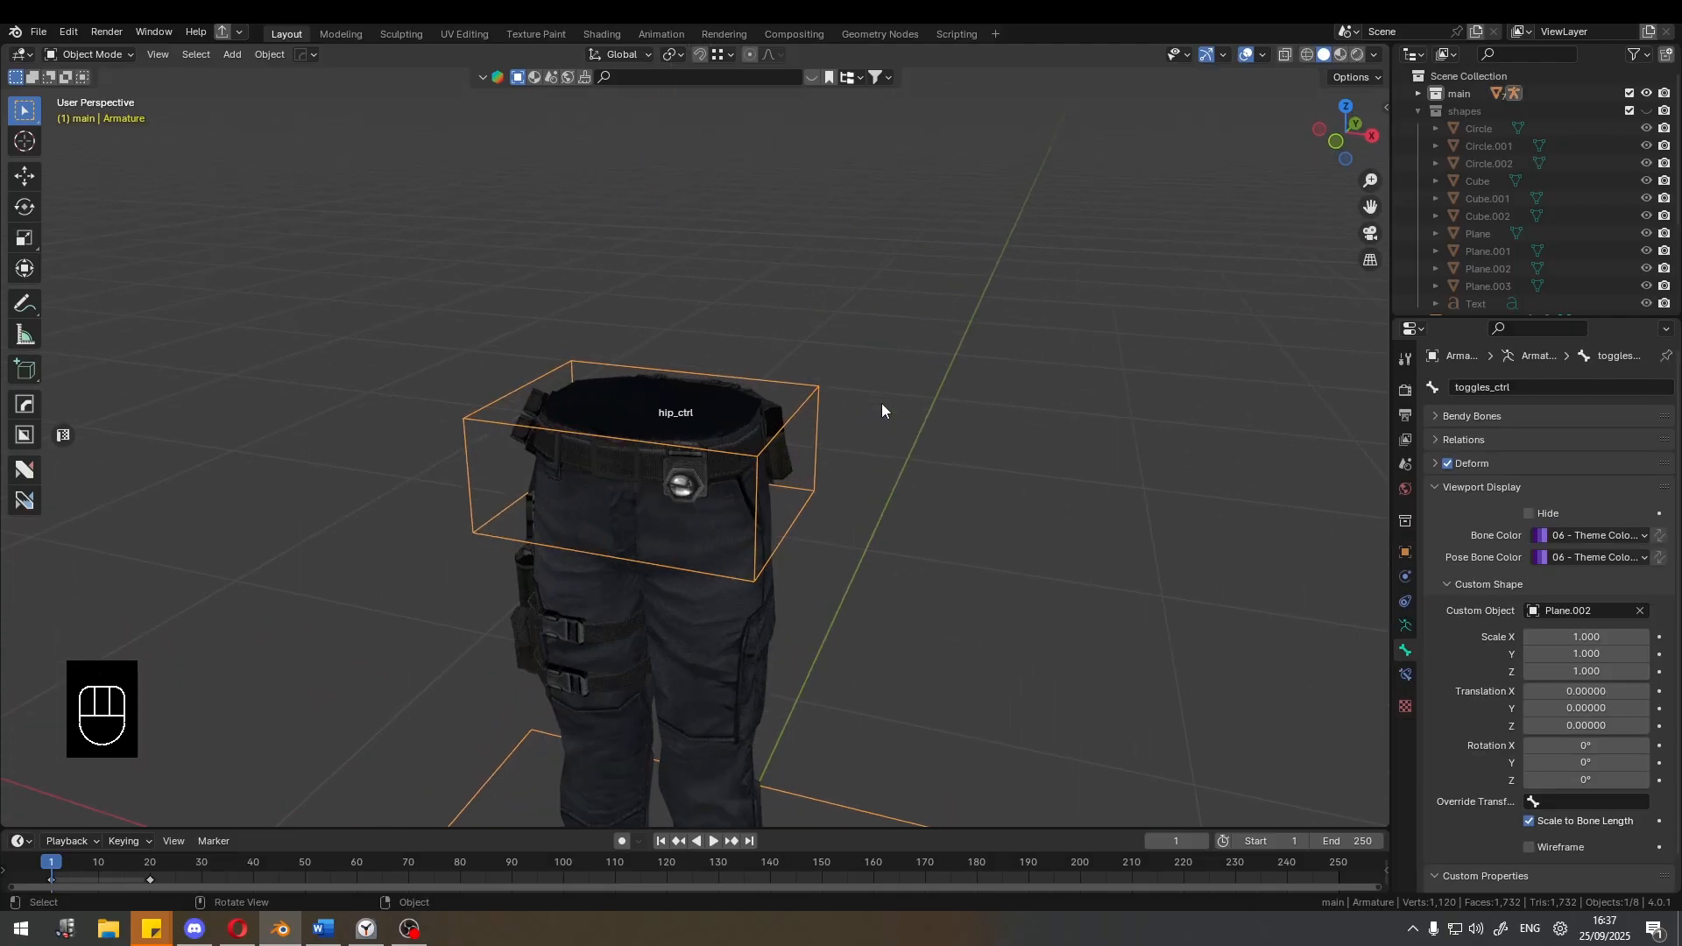
scroll(1549, 828, down, 1)
scroll(775, 361, down, 3)
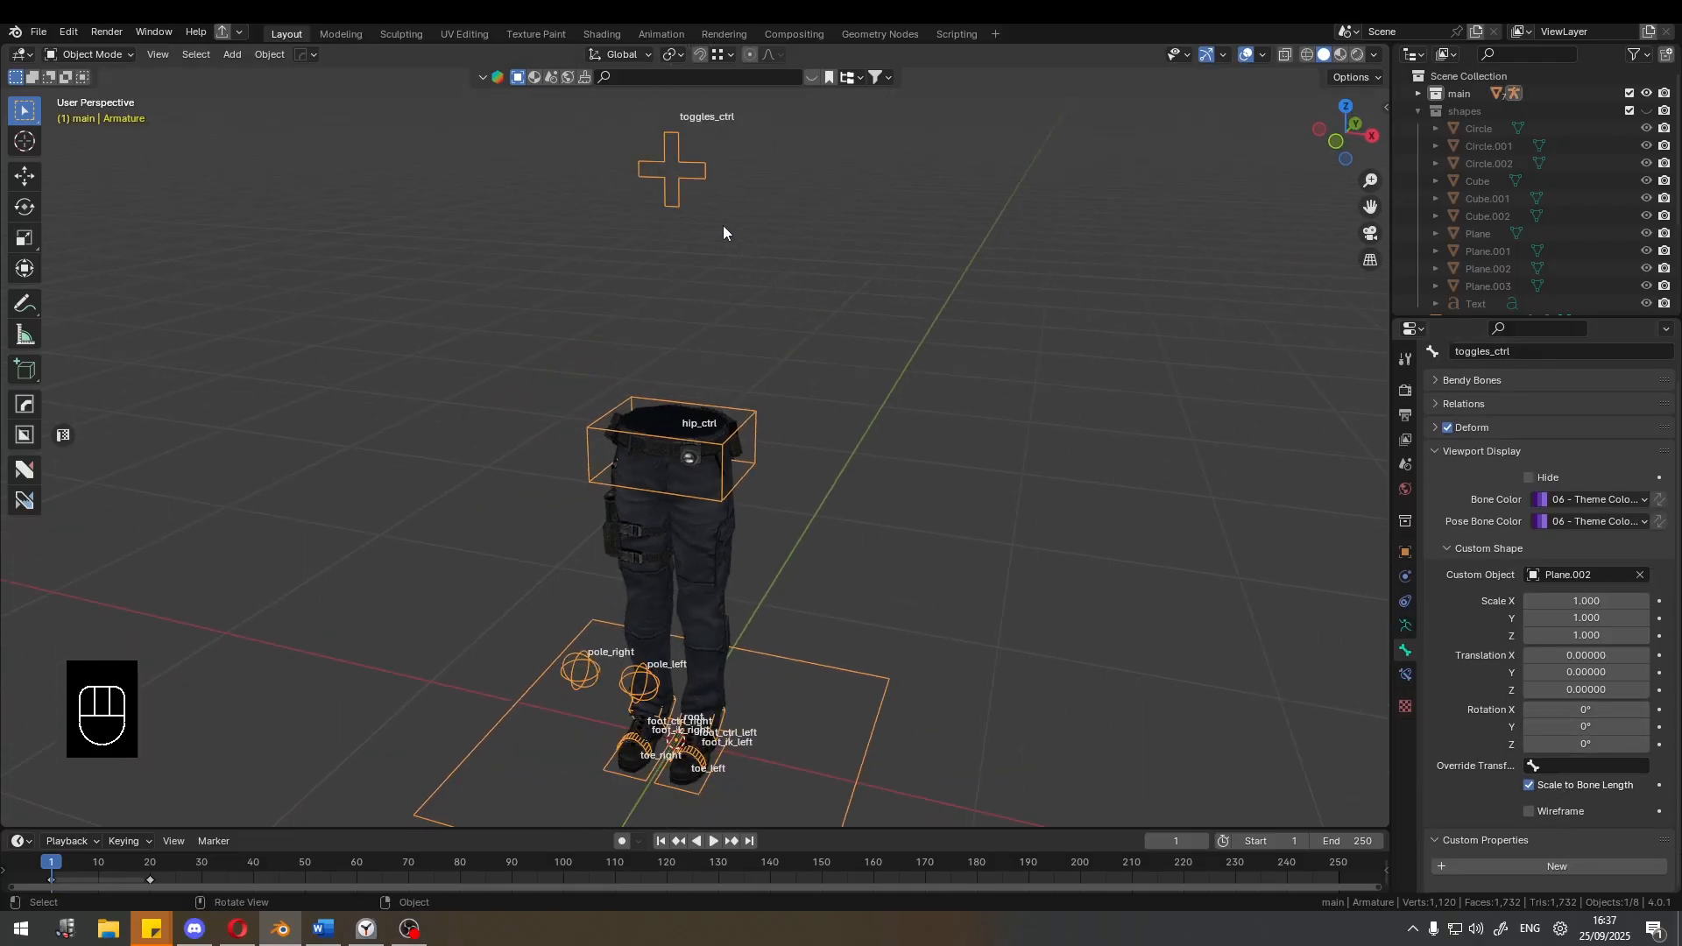
key(ctrl+Tab)
Rename the toggles_ctrl bone's custom property as Flashlight.
scroll(1573, 745, down, 8)
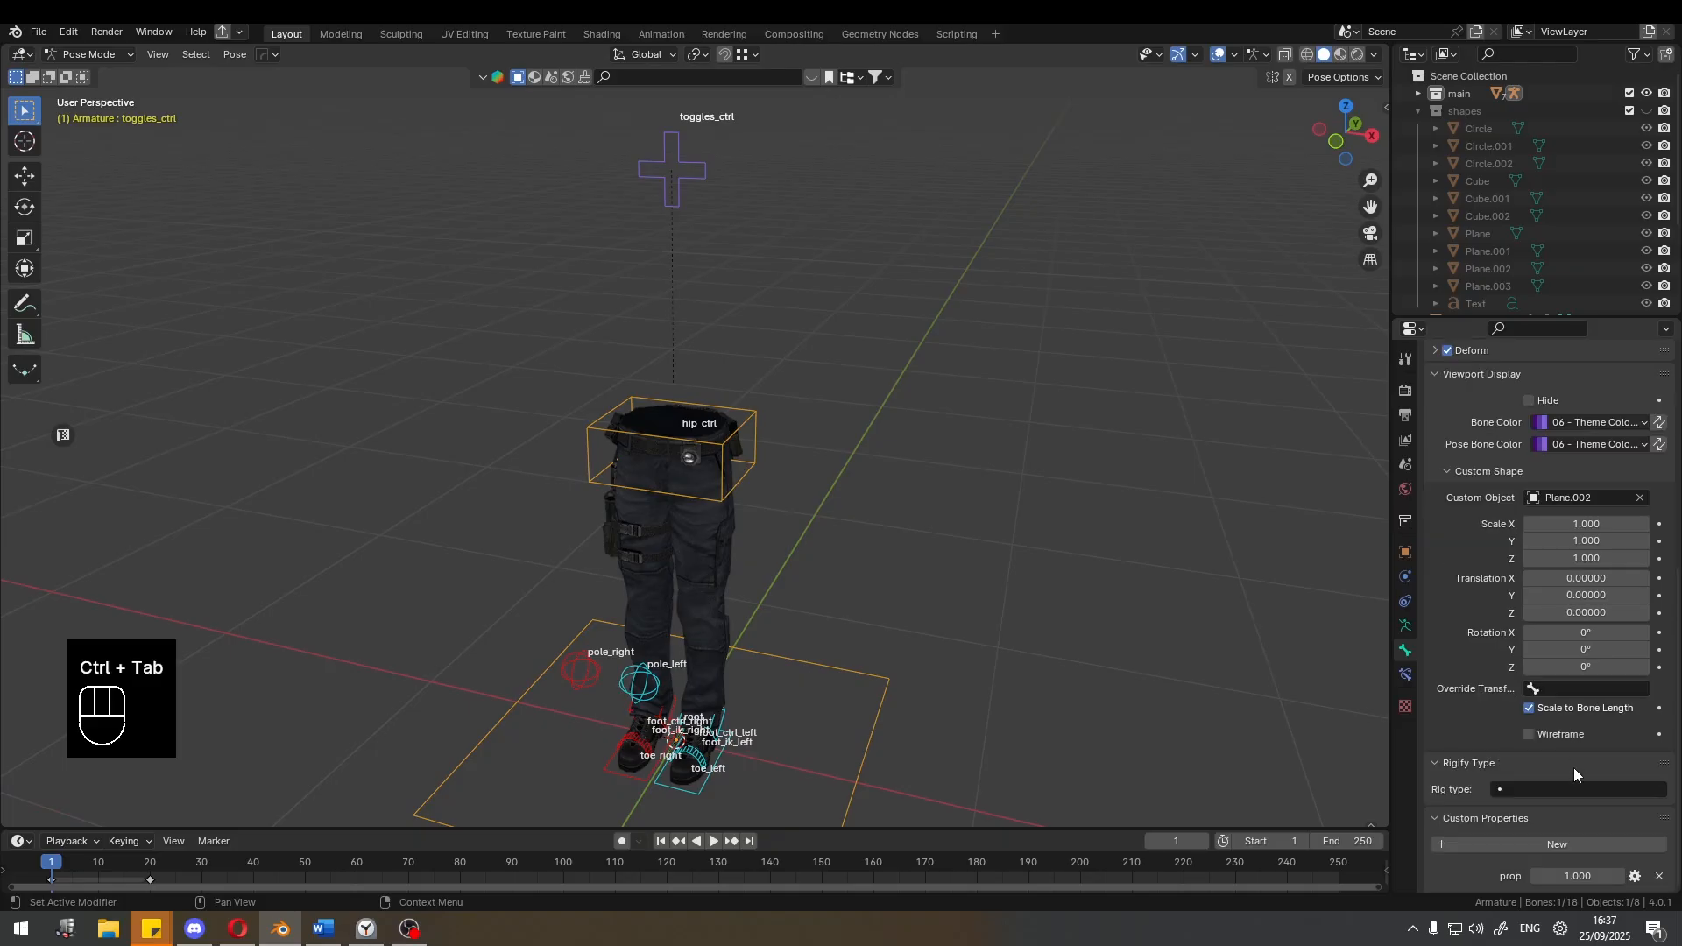
click(1636, 876)
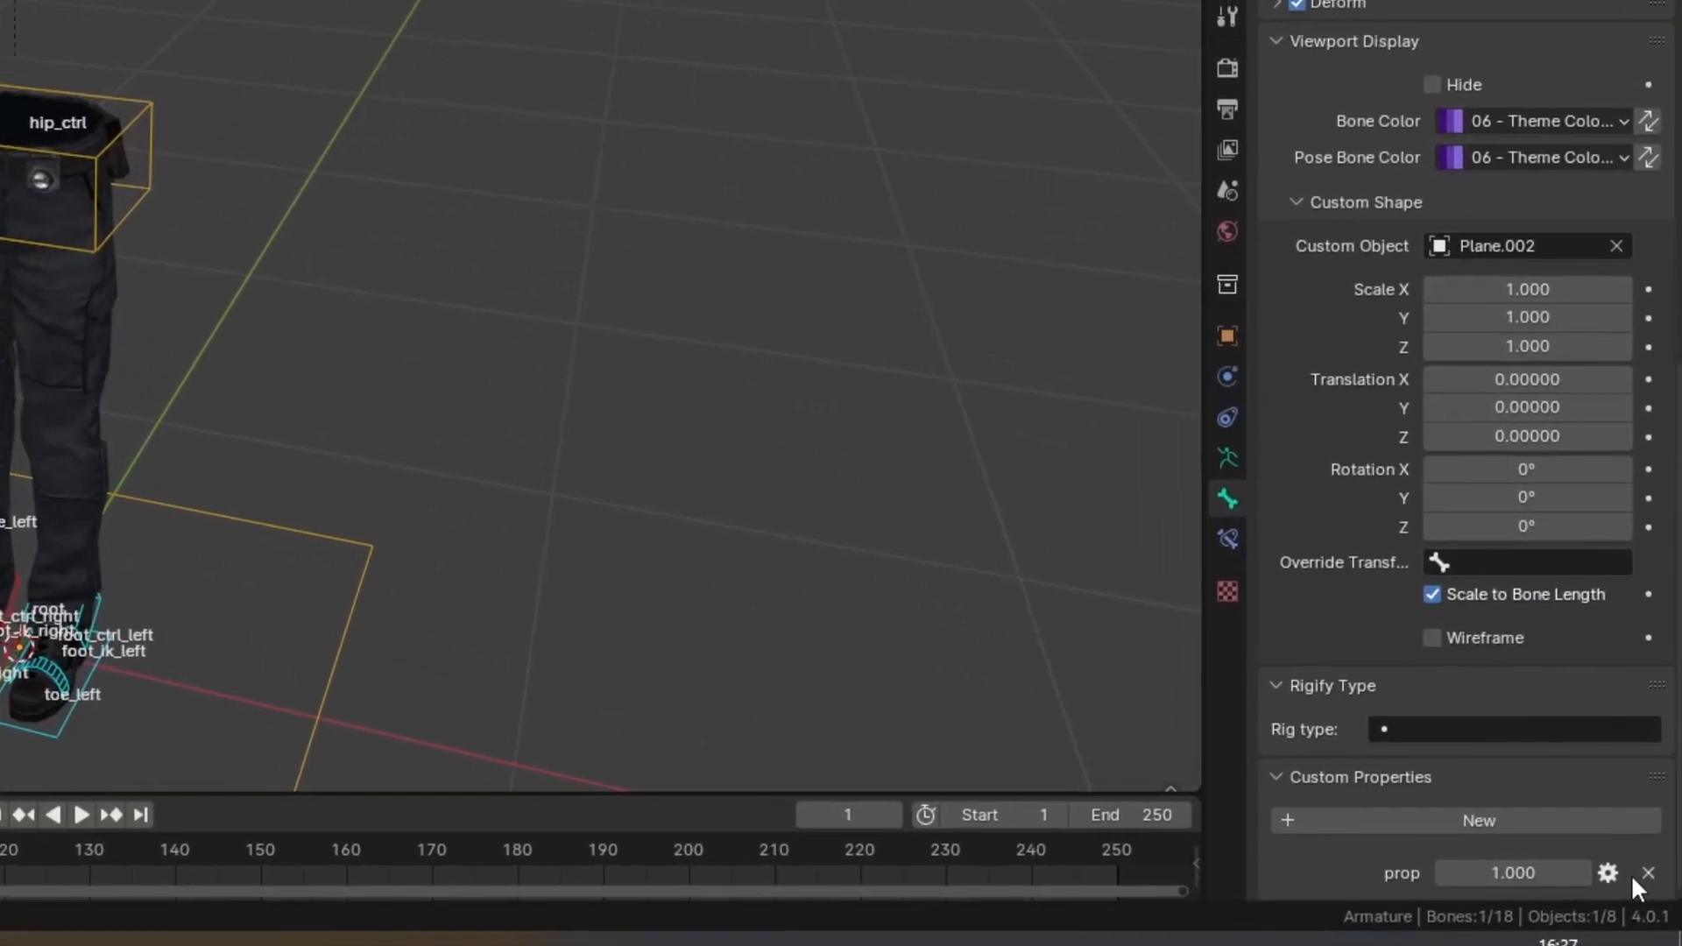
click(1621, 874)
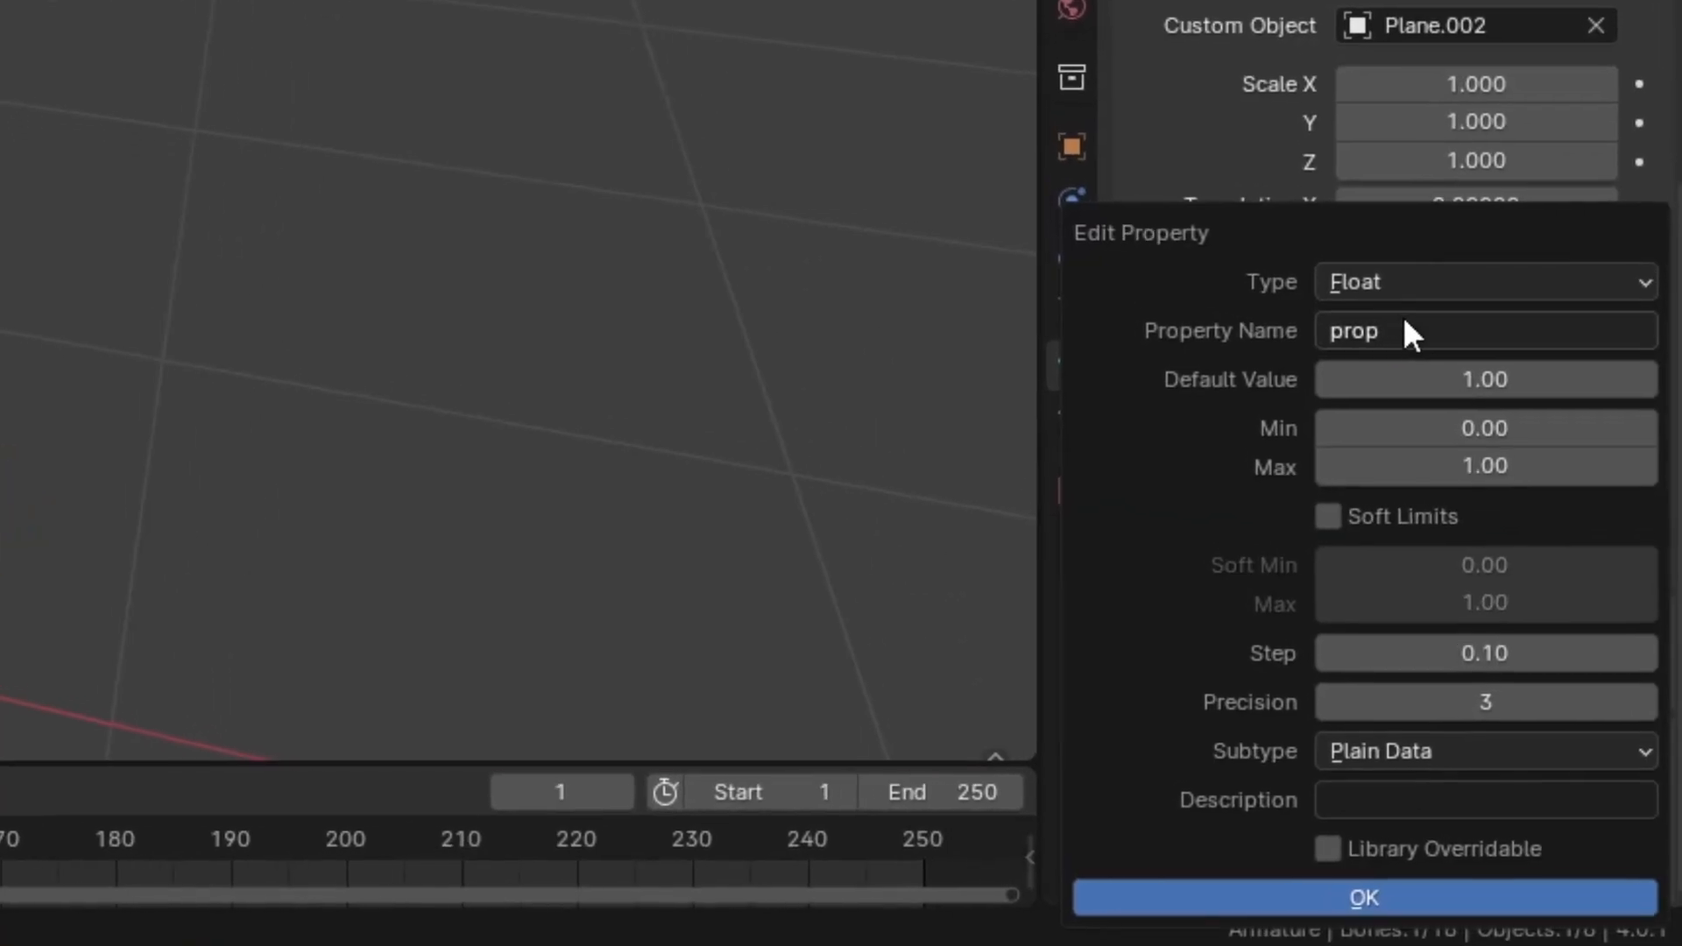
click(1441, 396)
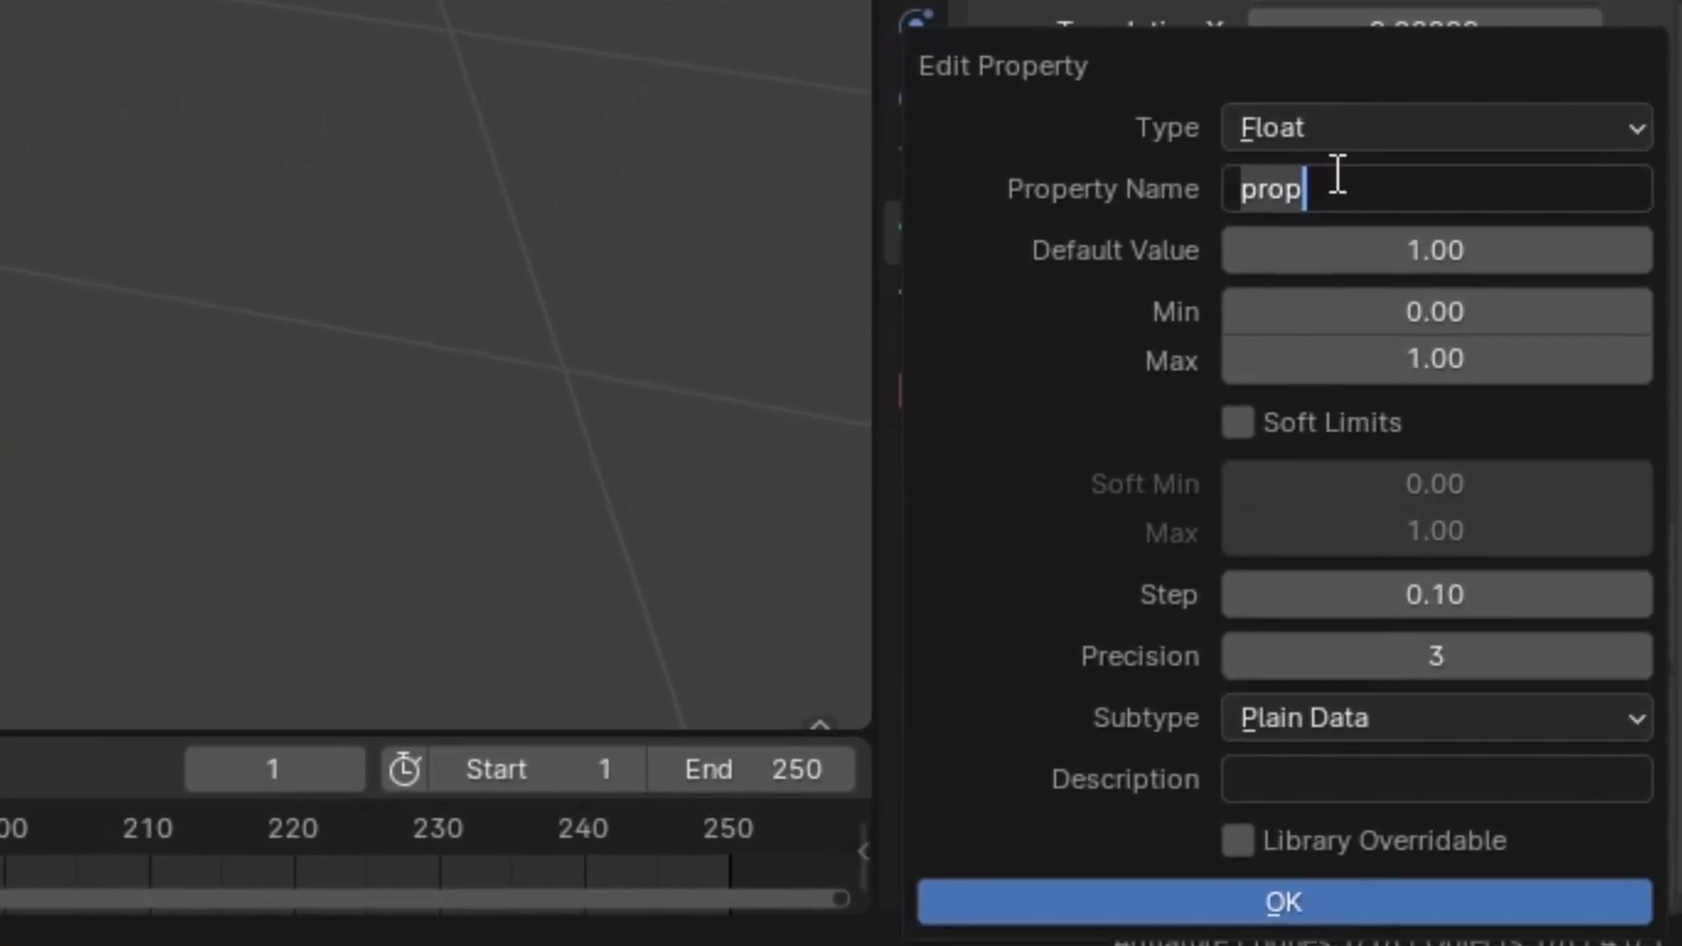
text(Flash)
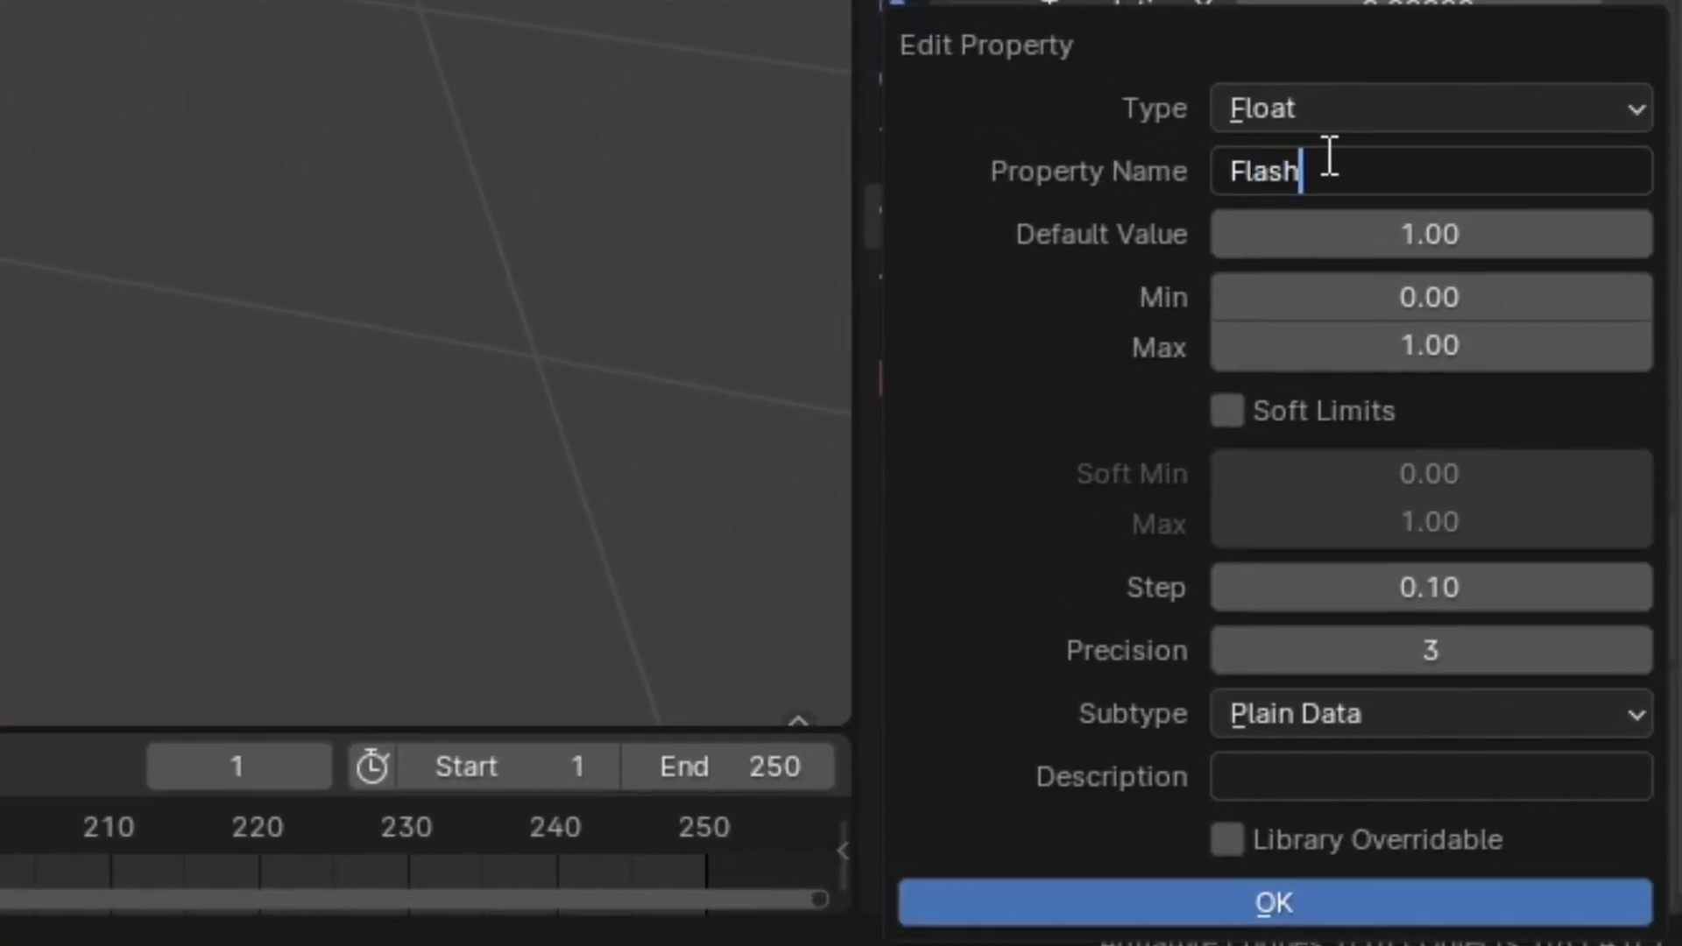
text(light)
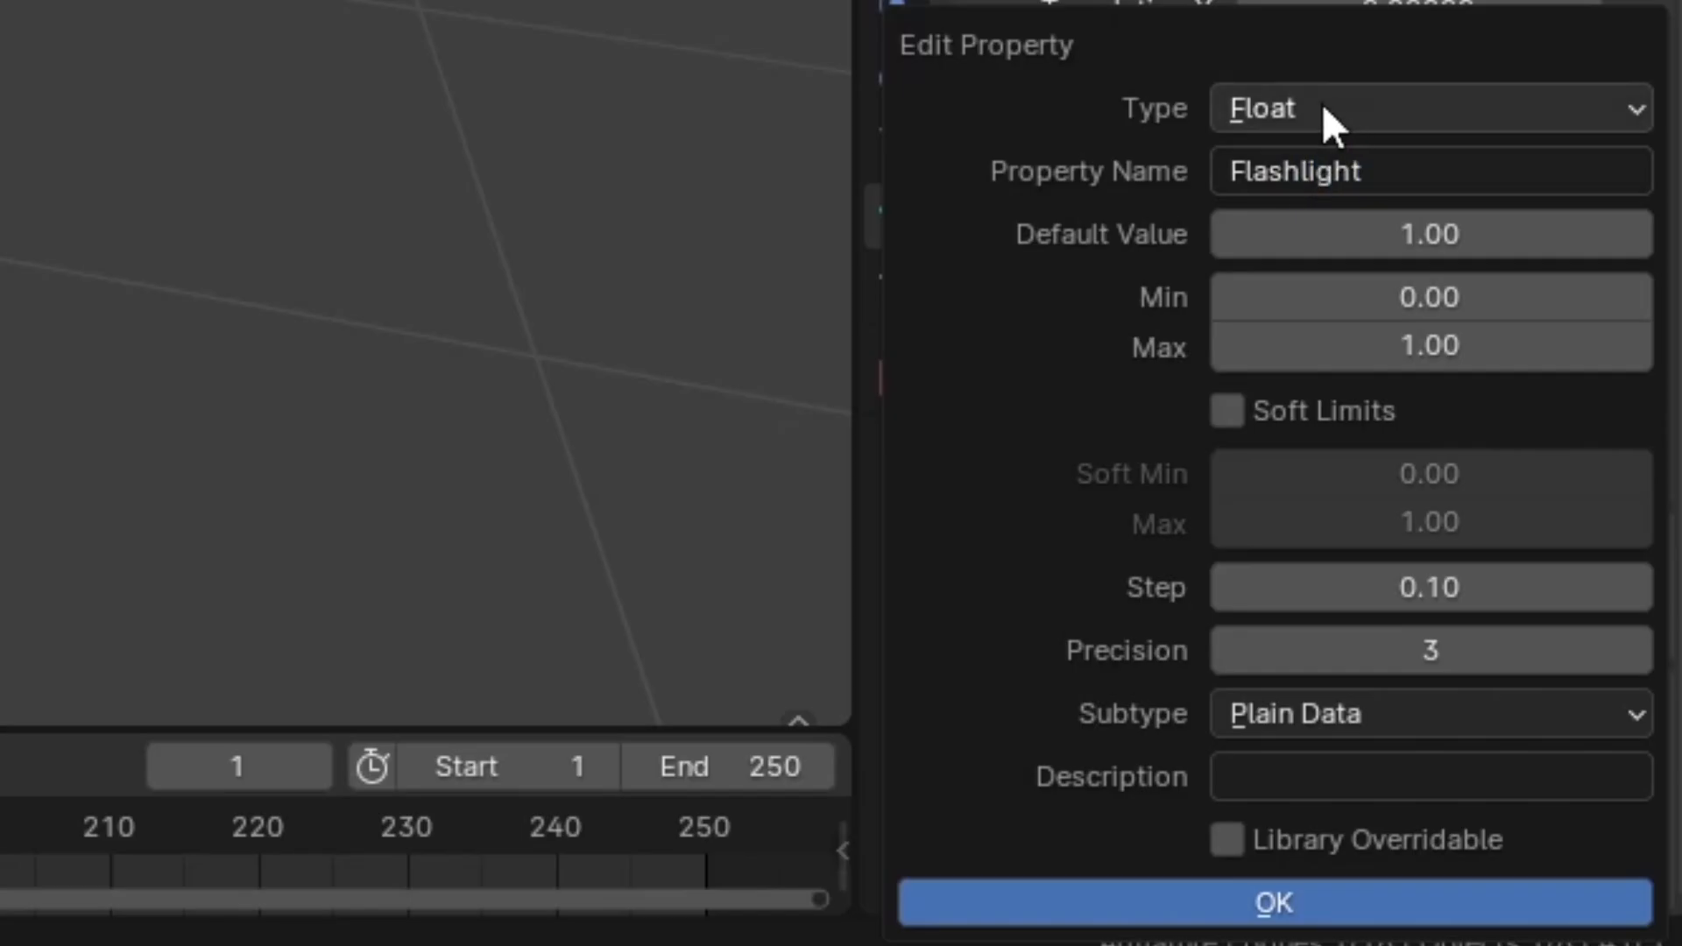
Set the Flashlight property's type to Integer with a default value of 1, and check its settings.
click(1324, 112)
click(1365, 277)
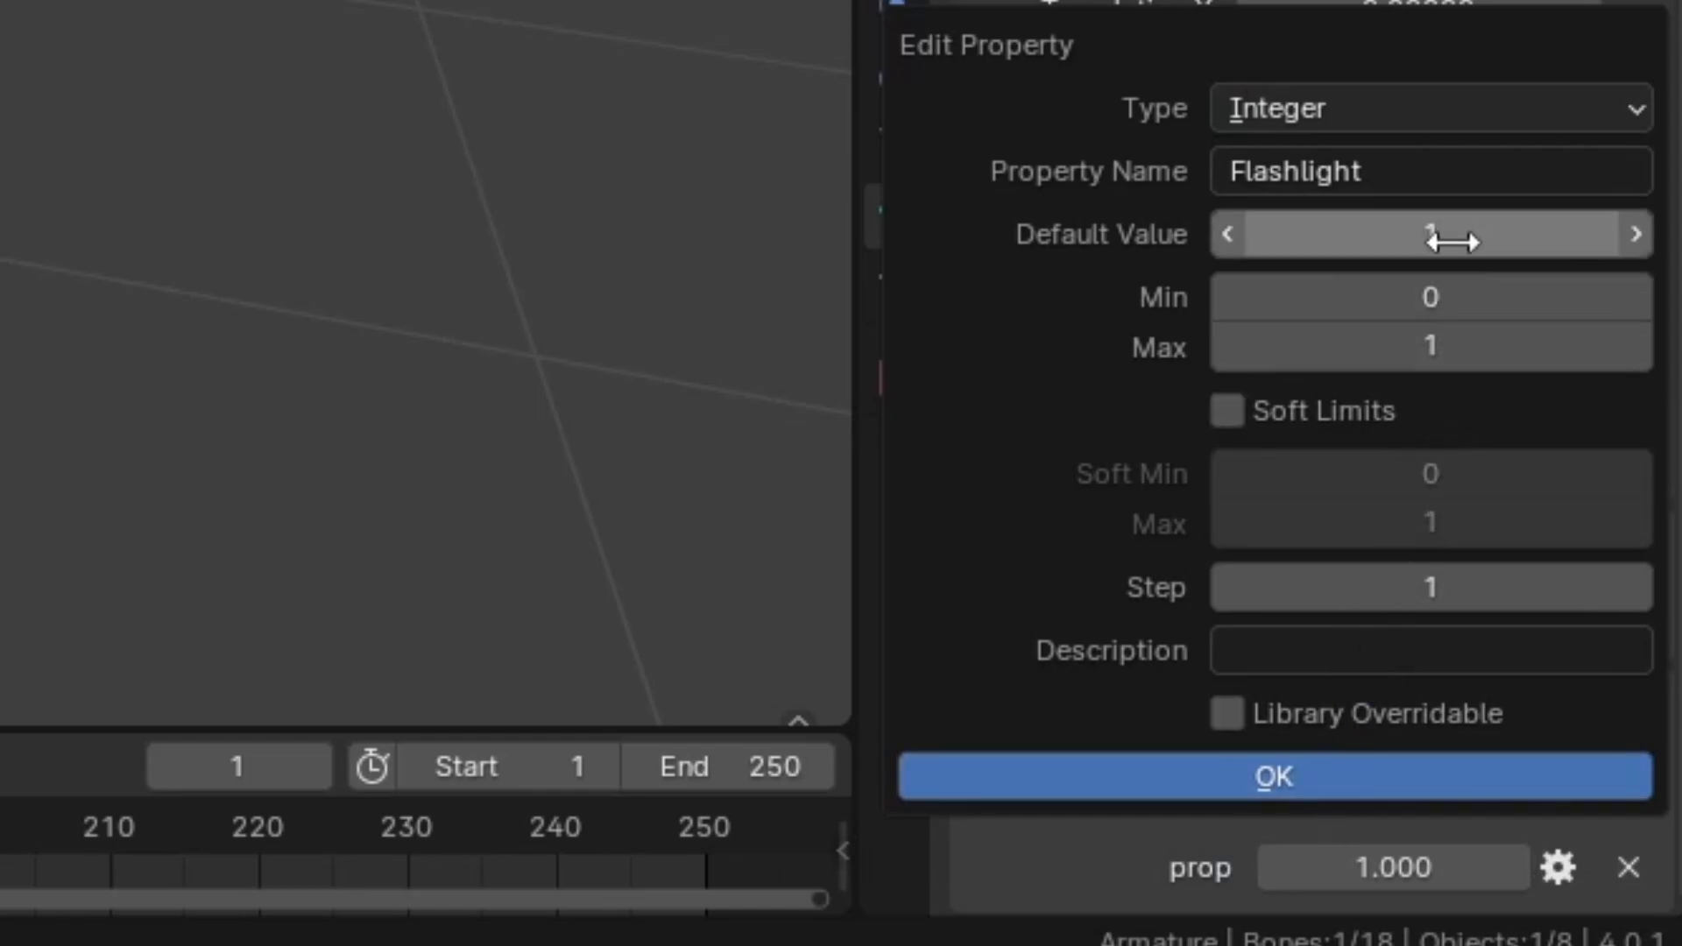
click(1383, 235)
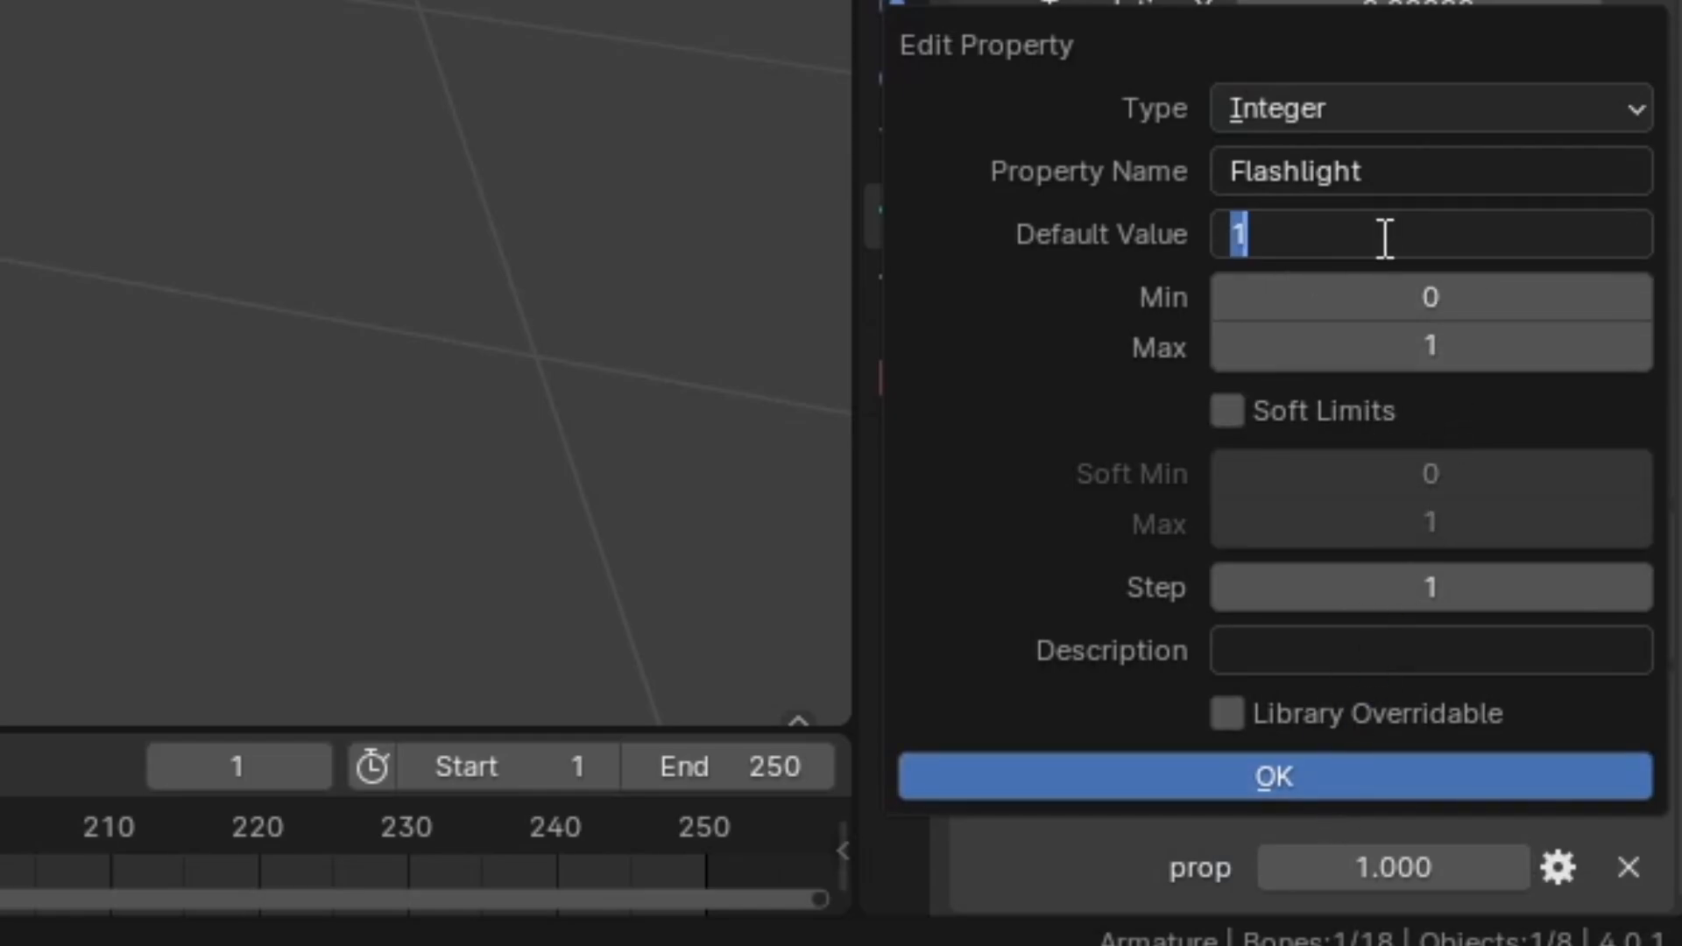
key(Return)
click(1295, 779)
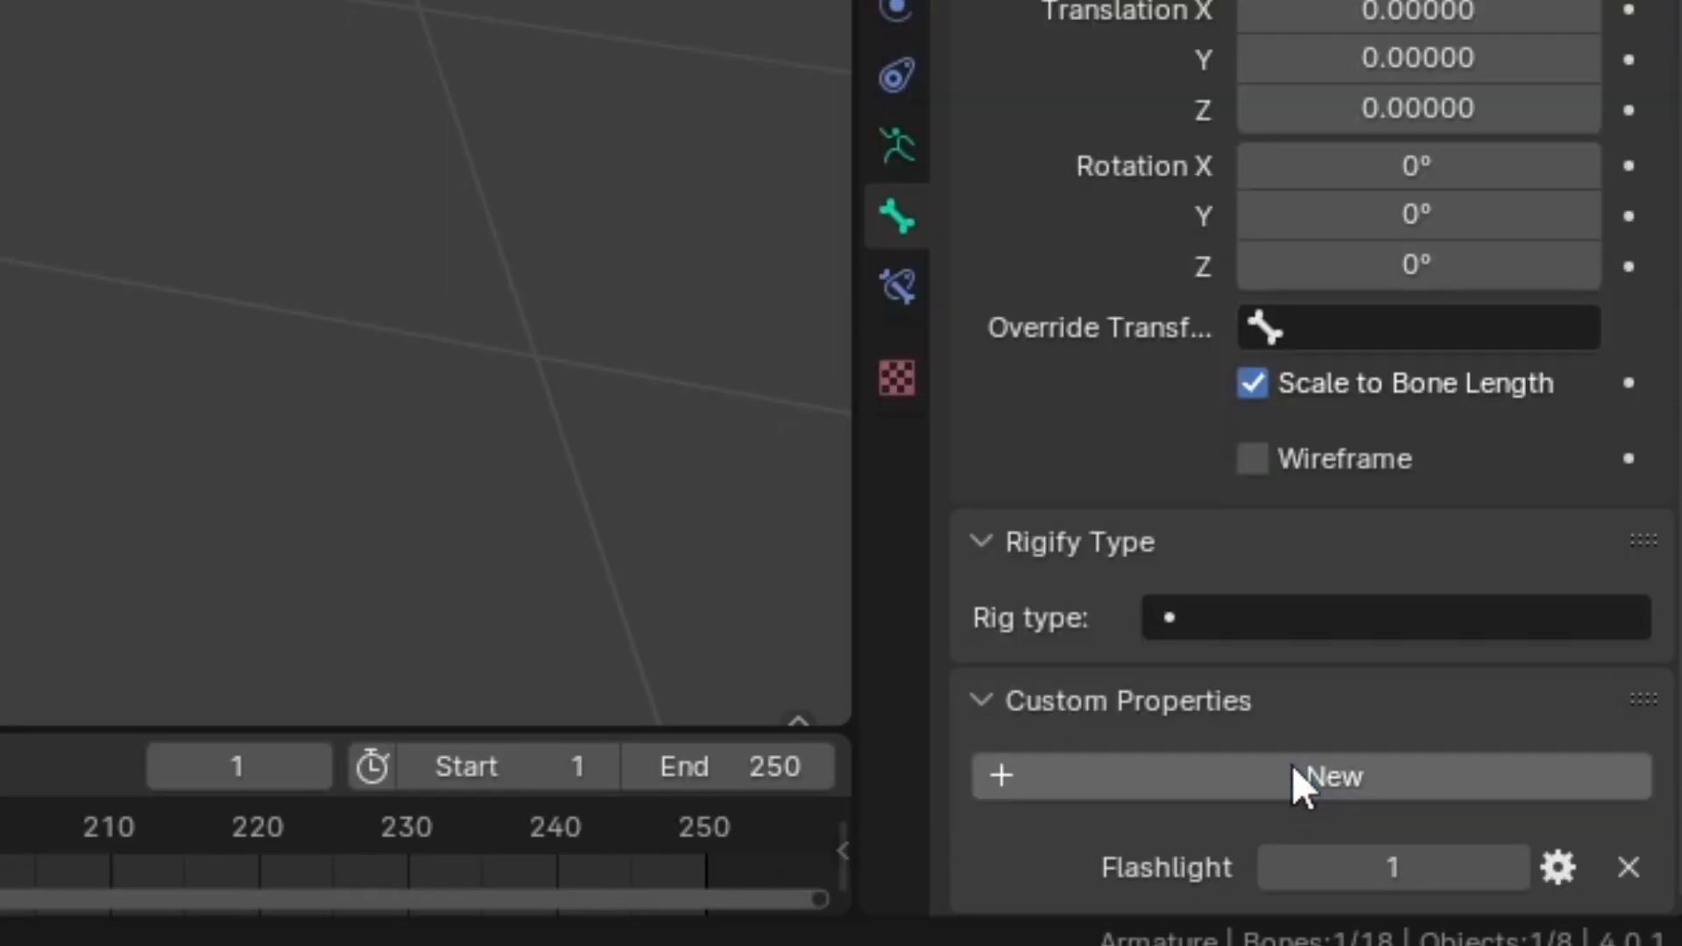
click(1559, 867)
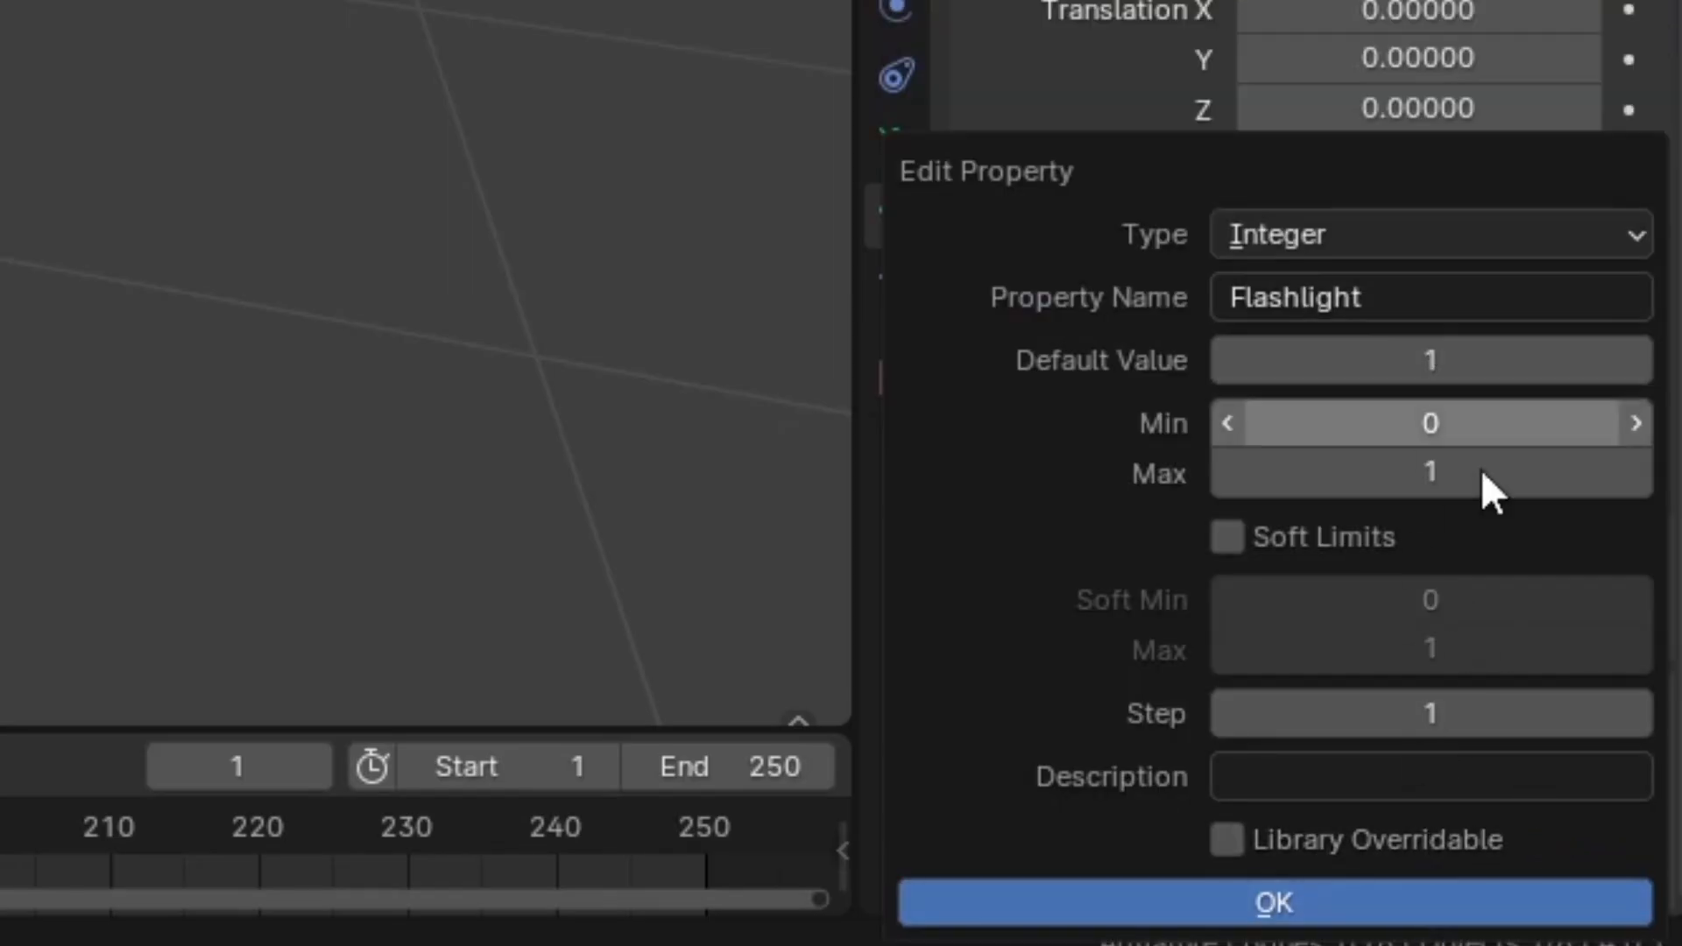
click(1084, 898)
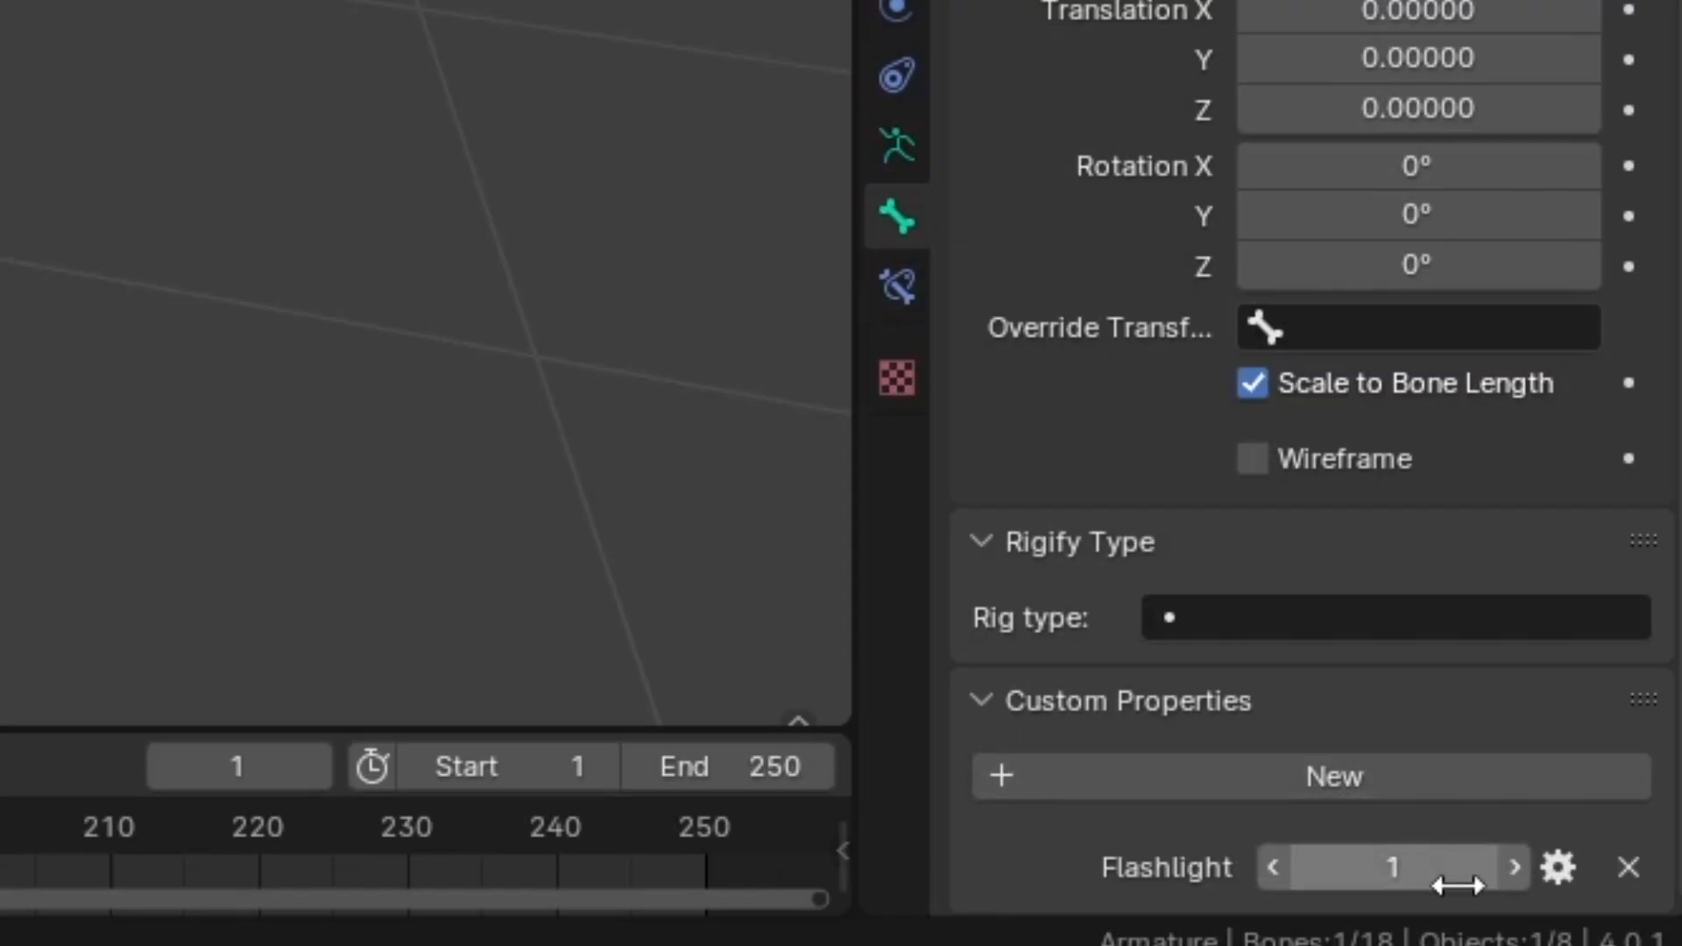
Add four more custom properties to the toggles_ctrl bone.
click(1240, 785)
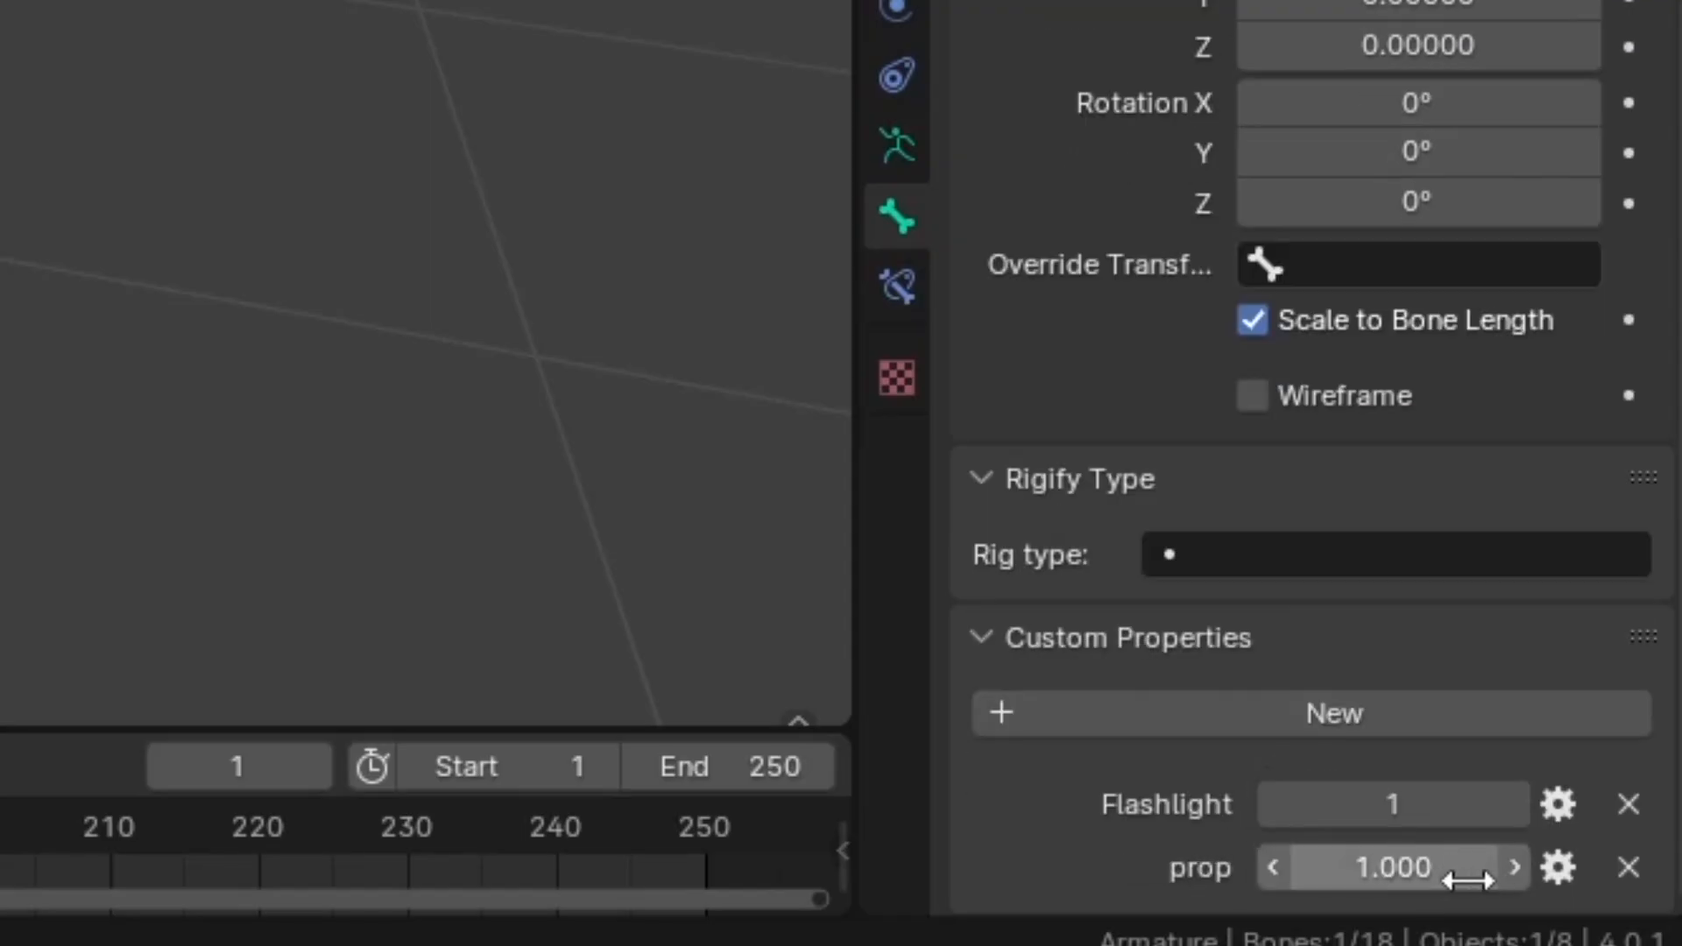
click(1295, 701)
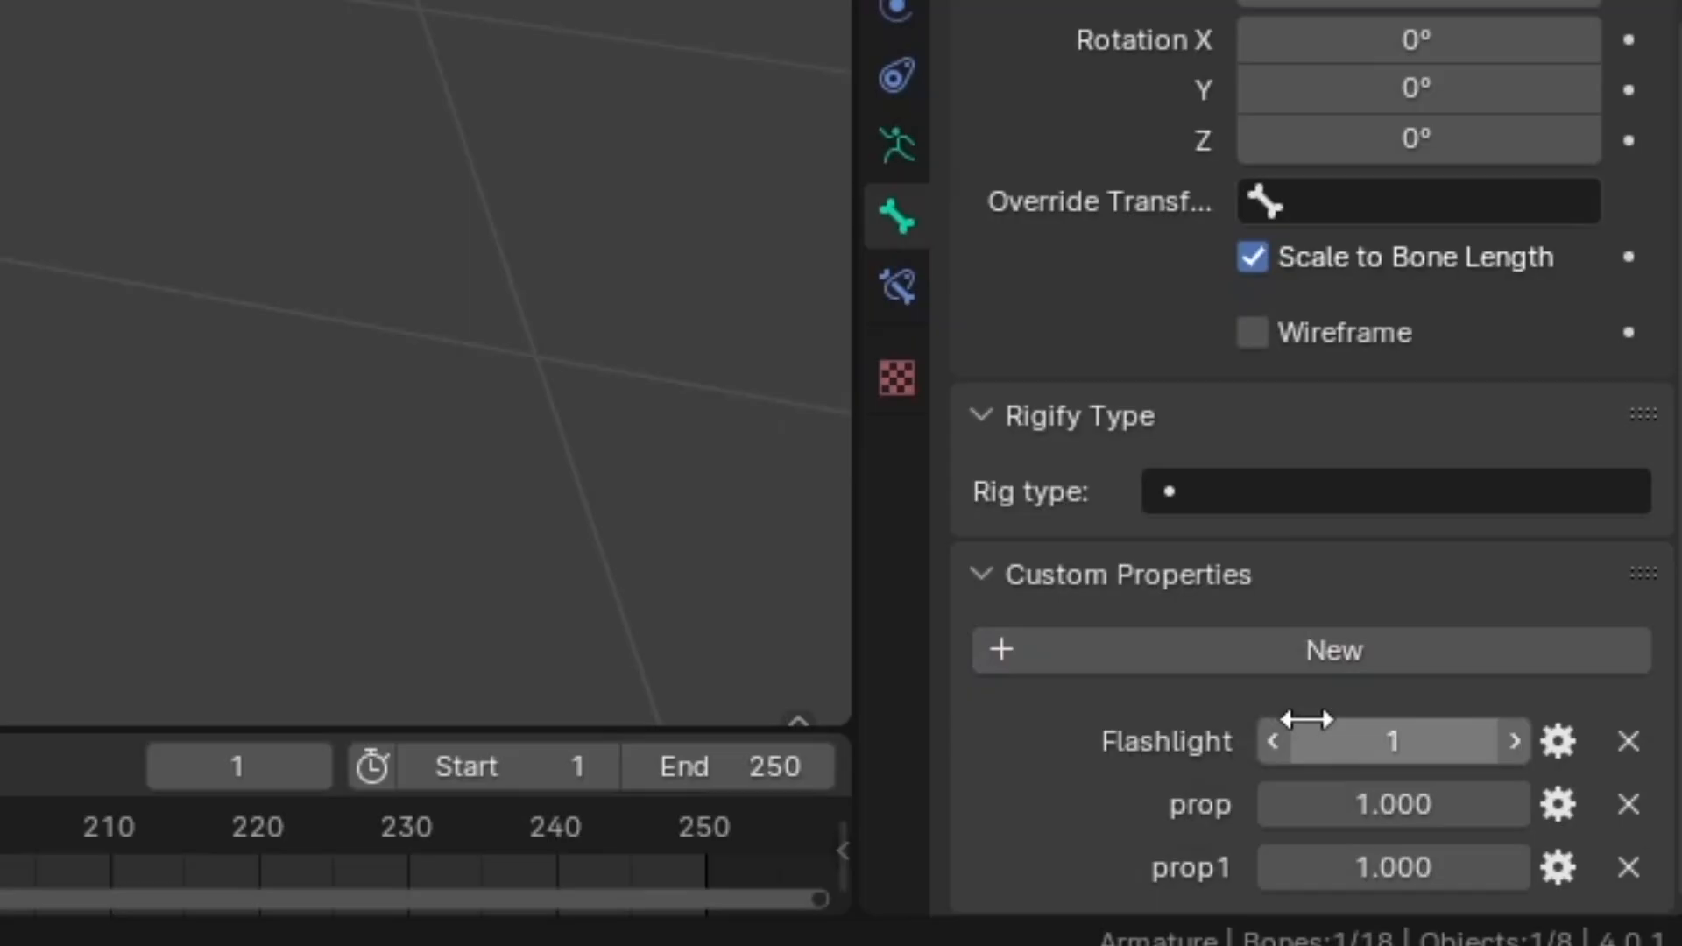
click(1317, 646)
click(1331, 596)
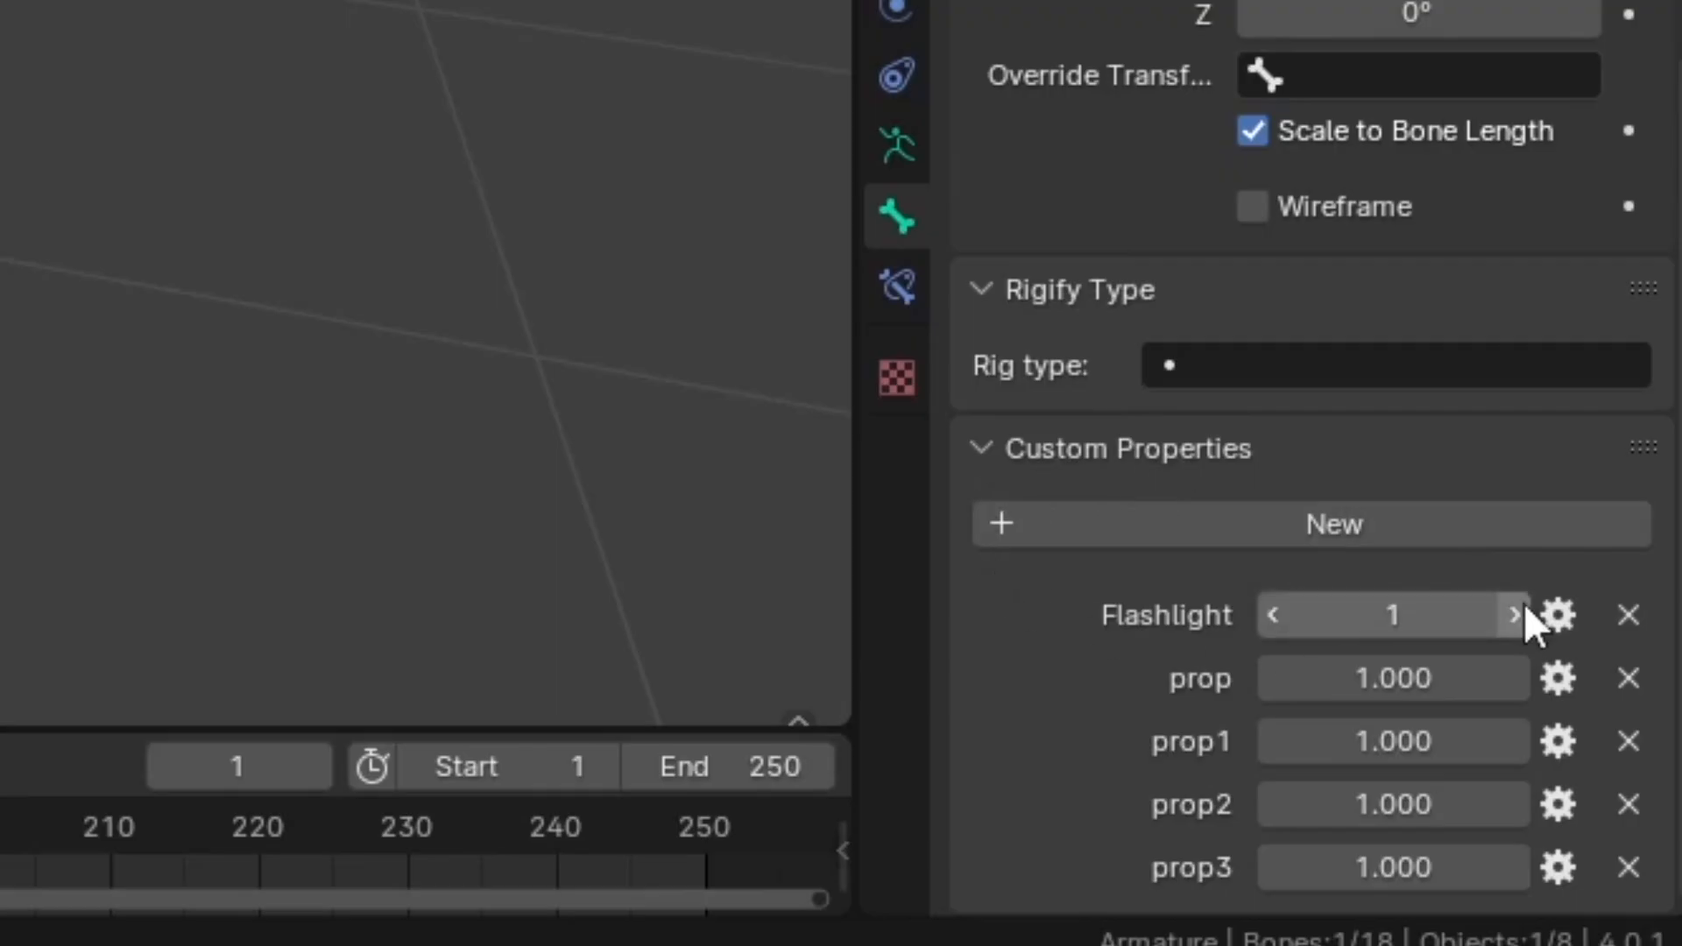
Change the type of the custom properties prop and prop1 to Integer.
click(1558, 676)
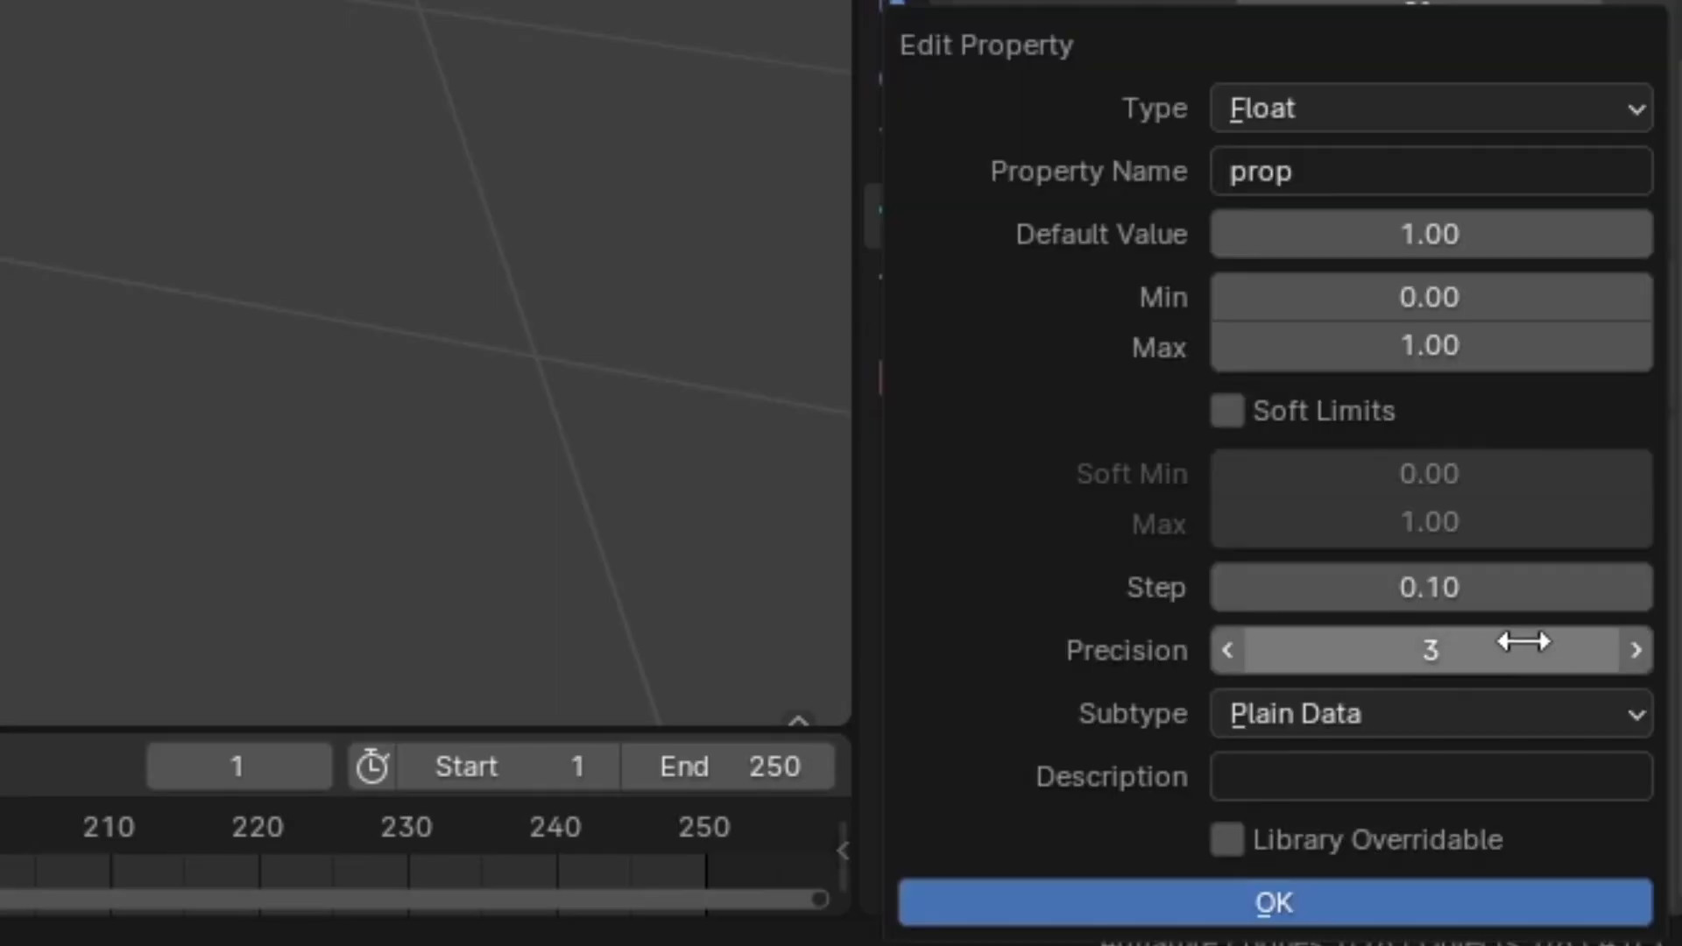
click(1418, 105)
click(1332, 279)
click(1284, 769)
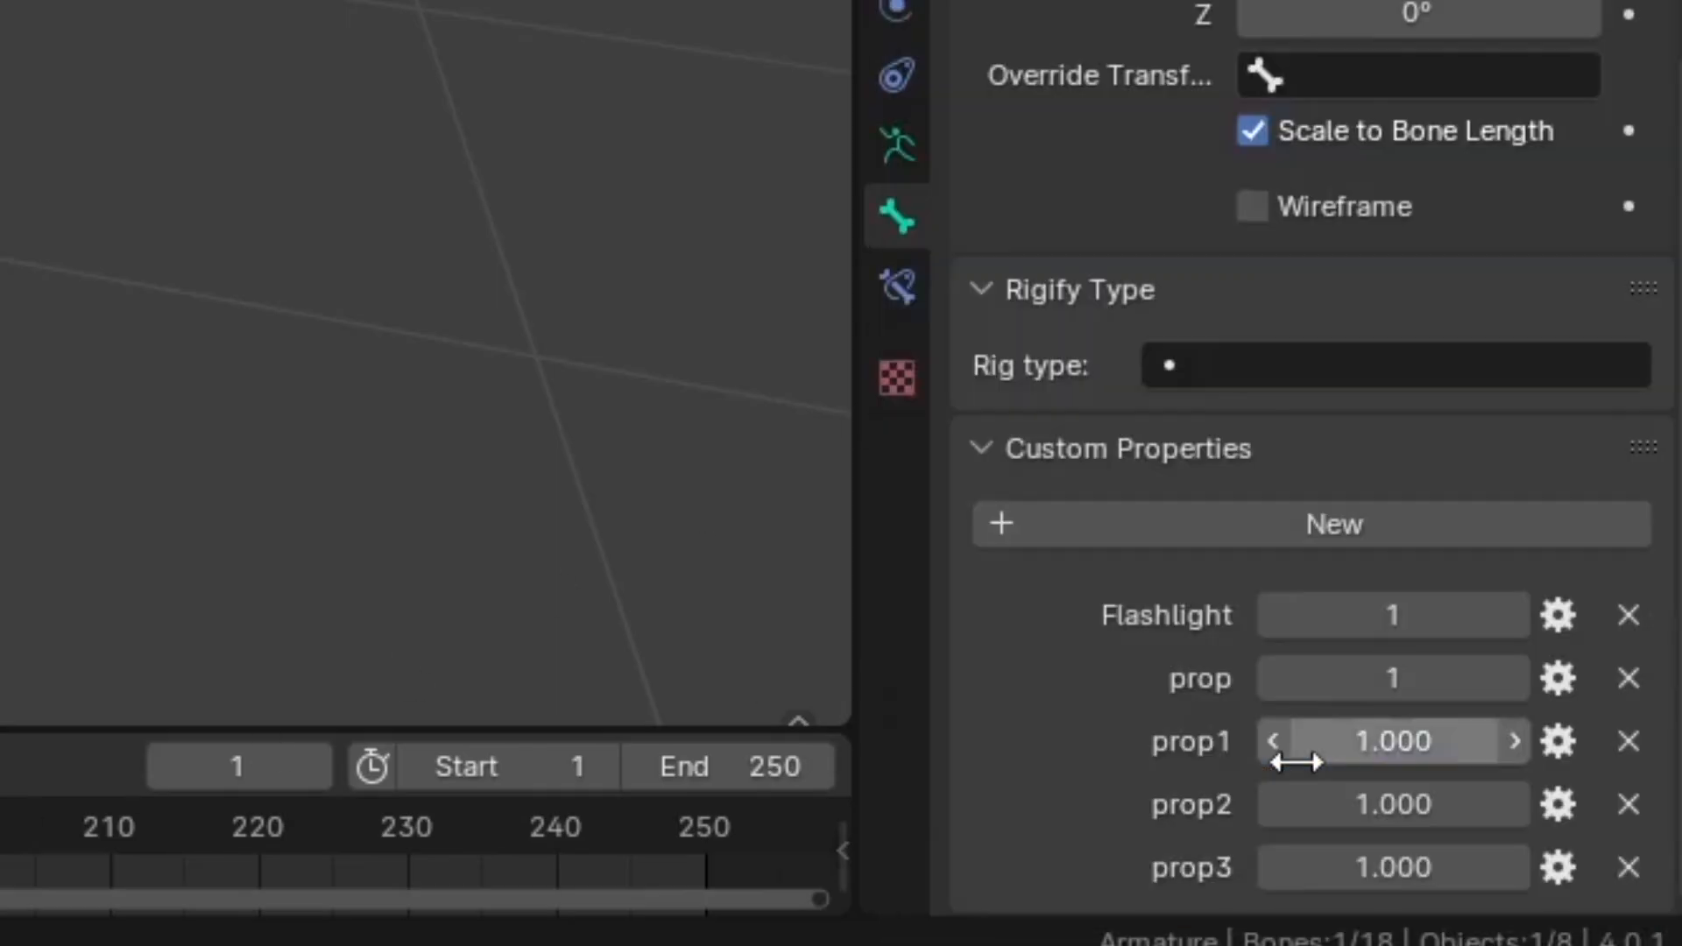
click(1558, 743)
click(1341, 107)
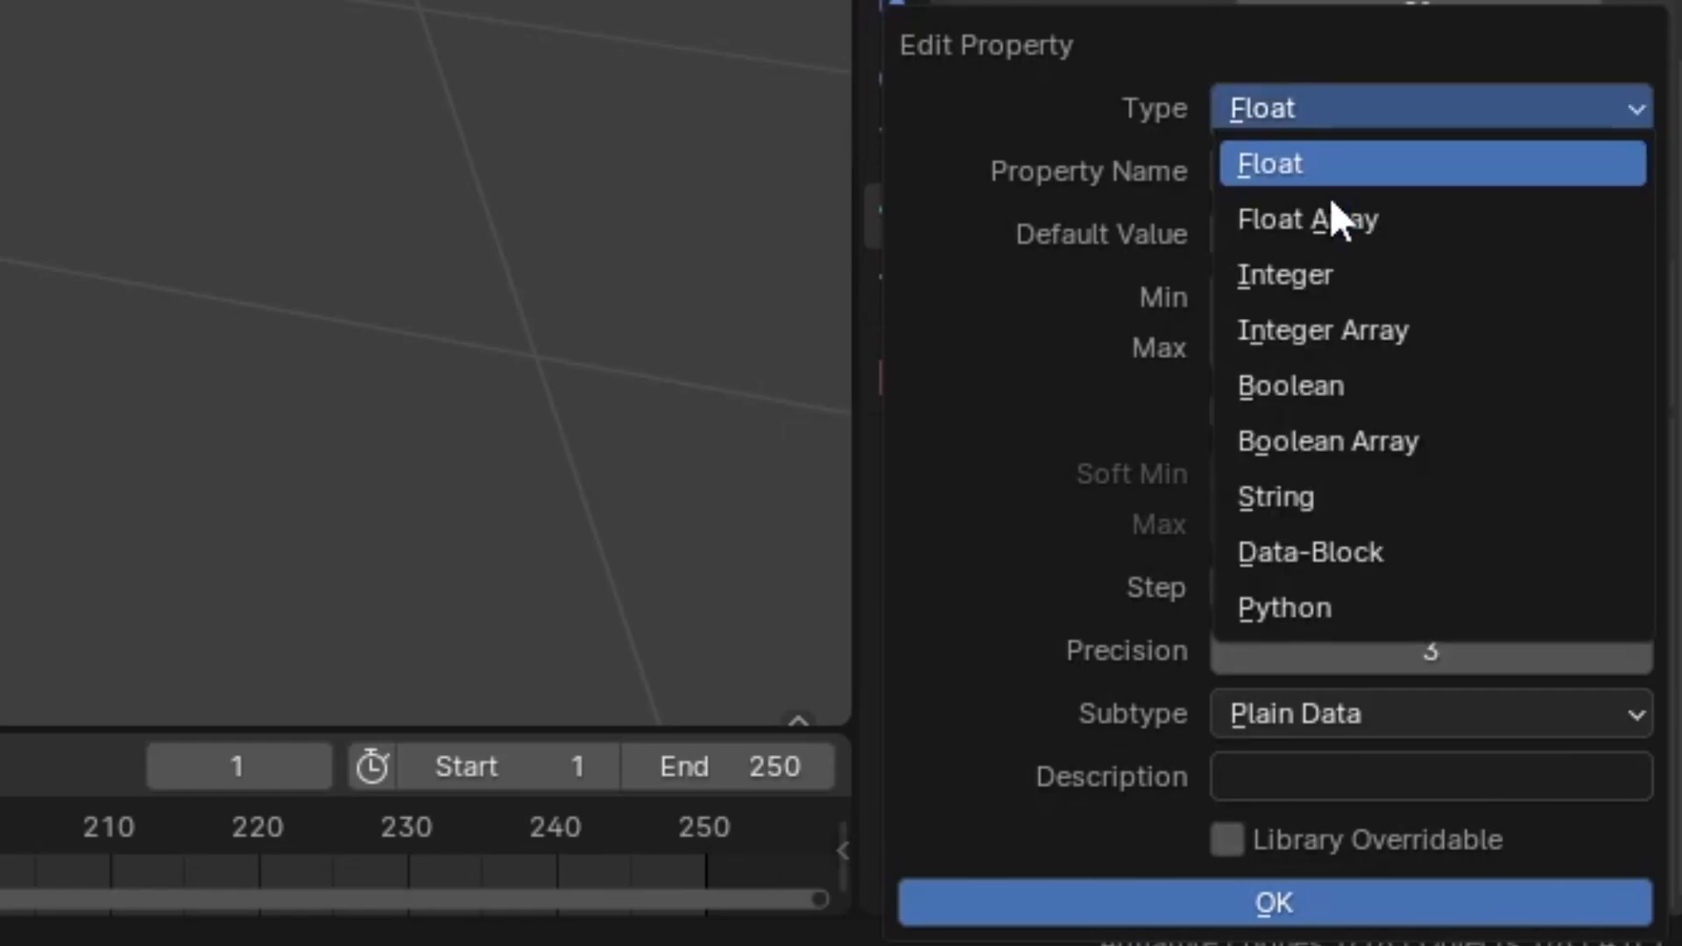
click(1337, 279)
click(1495, 775)
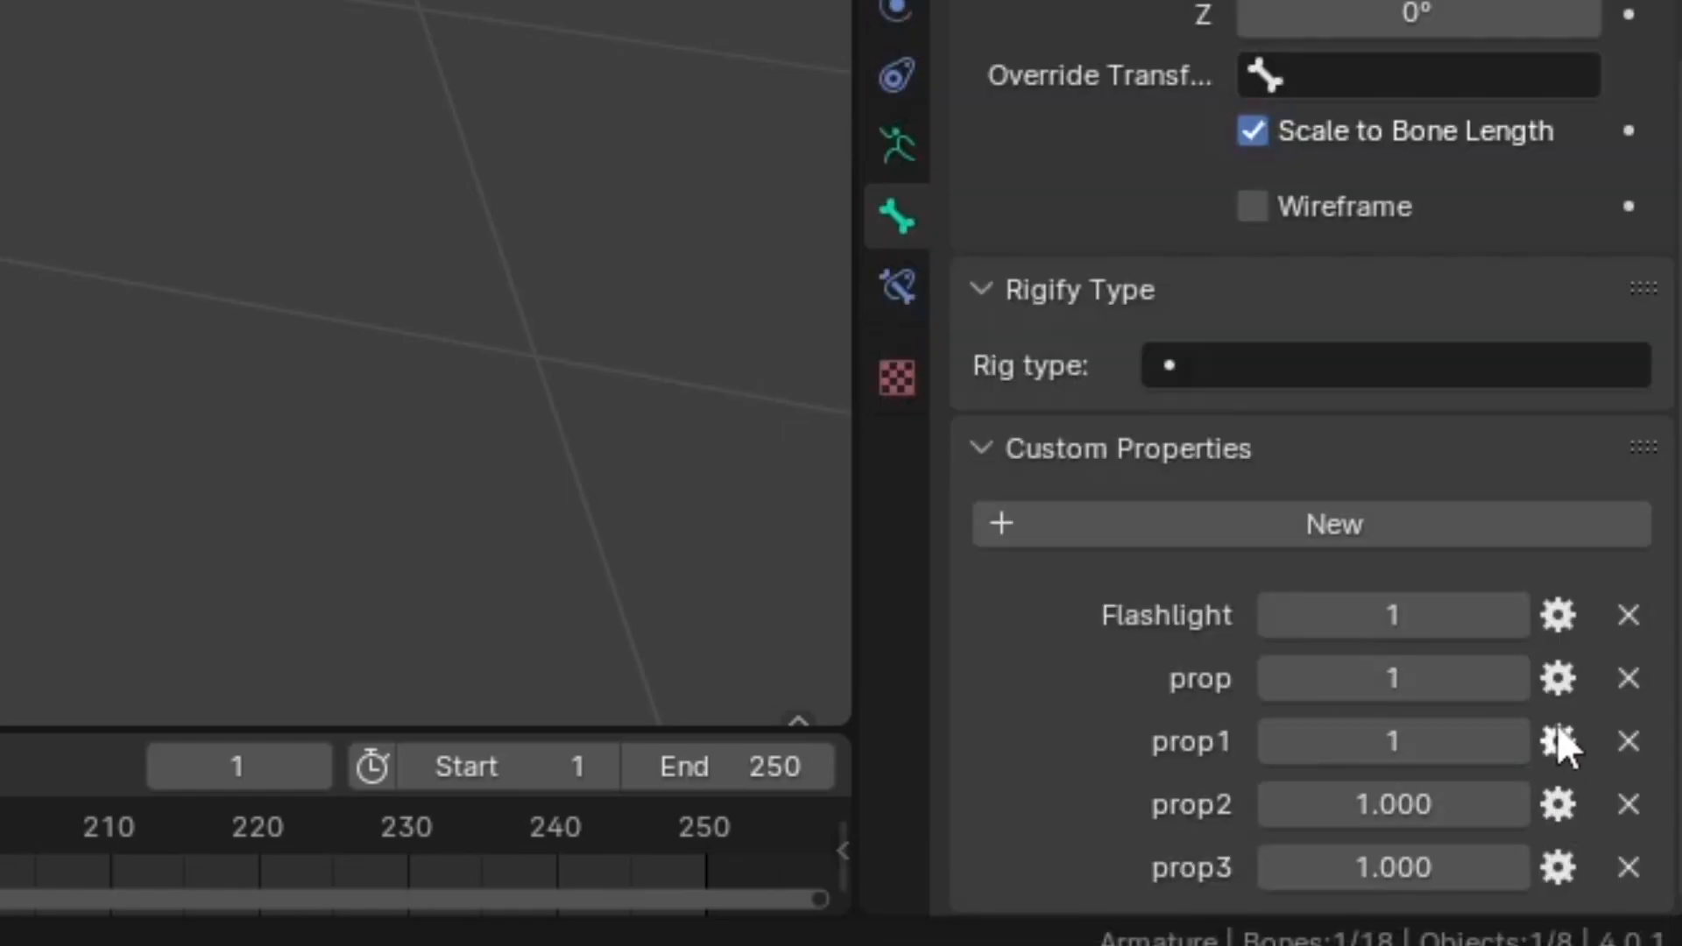
Change the type of the custom properties prop2 and prop3 to Integer.
click(1559, 804)
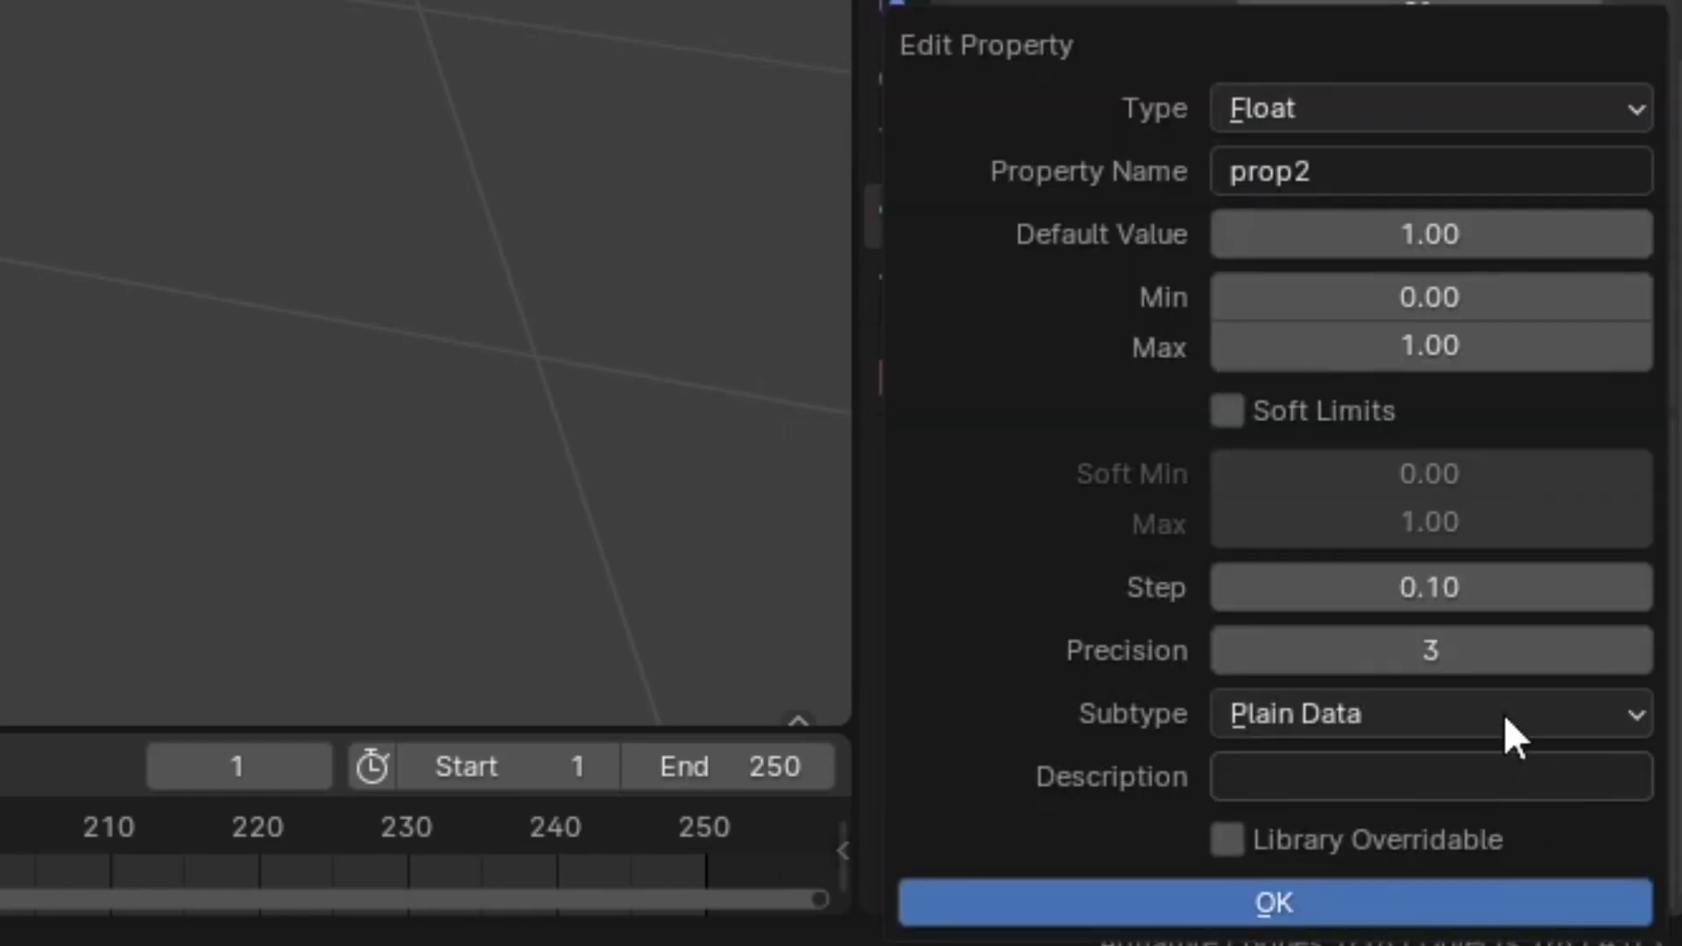
click(1393, 109)
click(1385, 278)
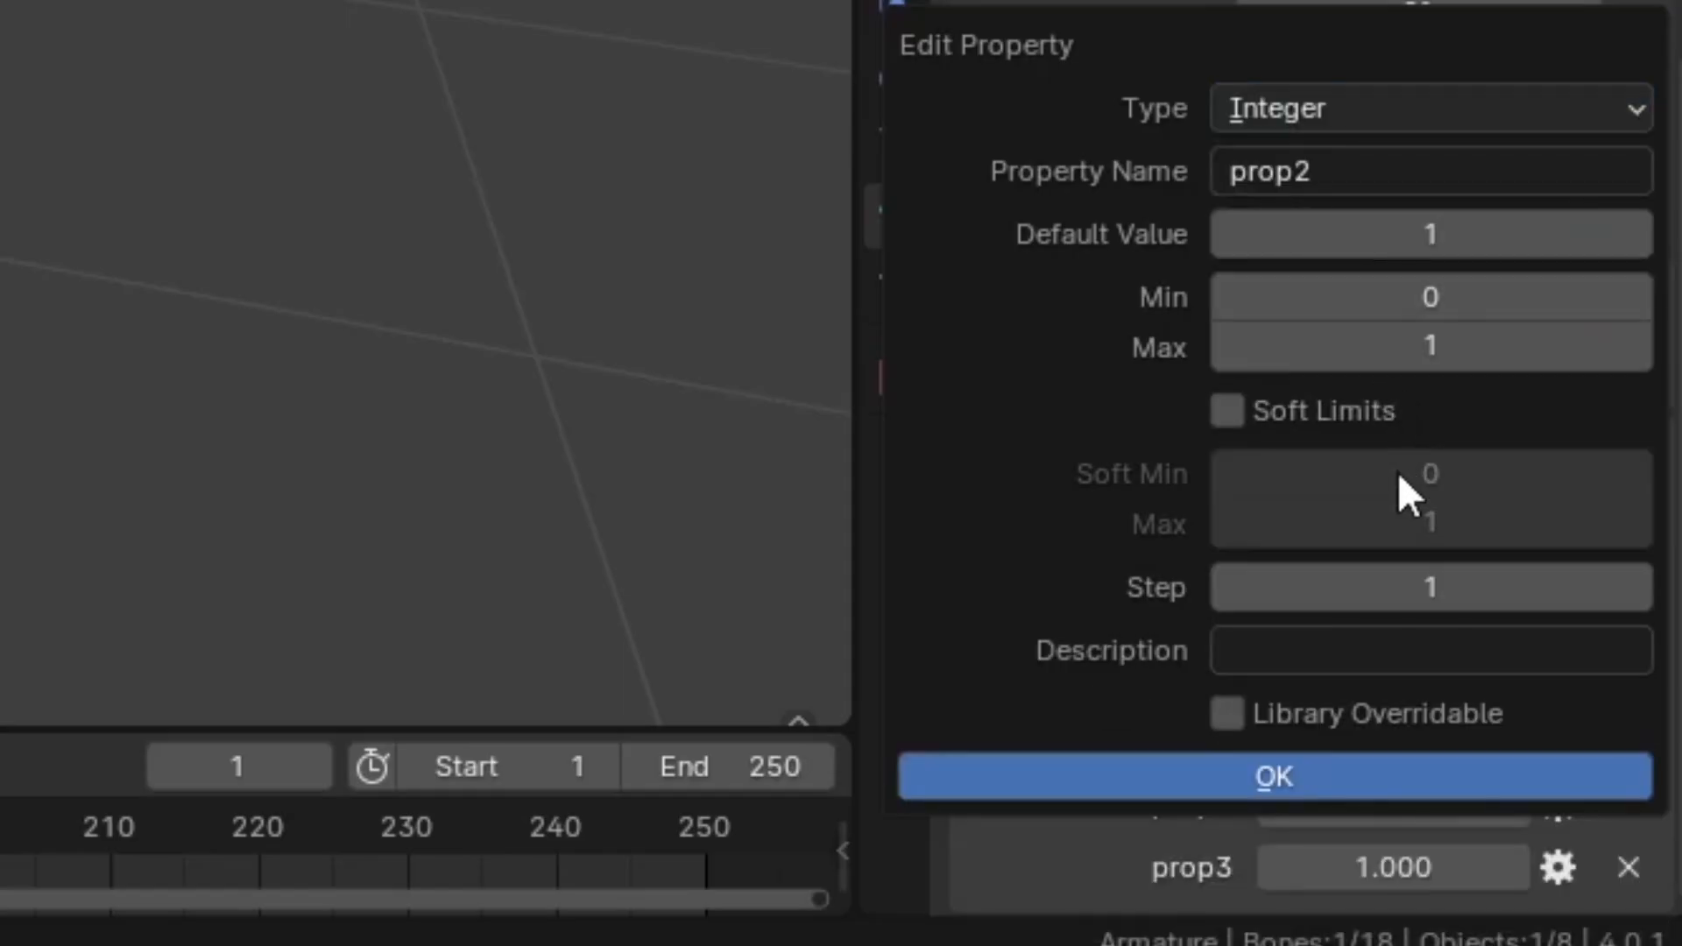
click(1339, 771)
click(1558, 868)
click(1369, 123)
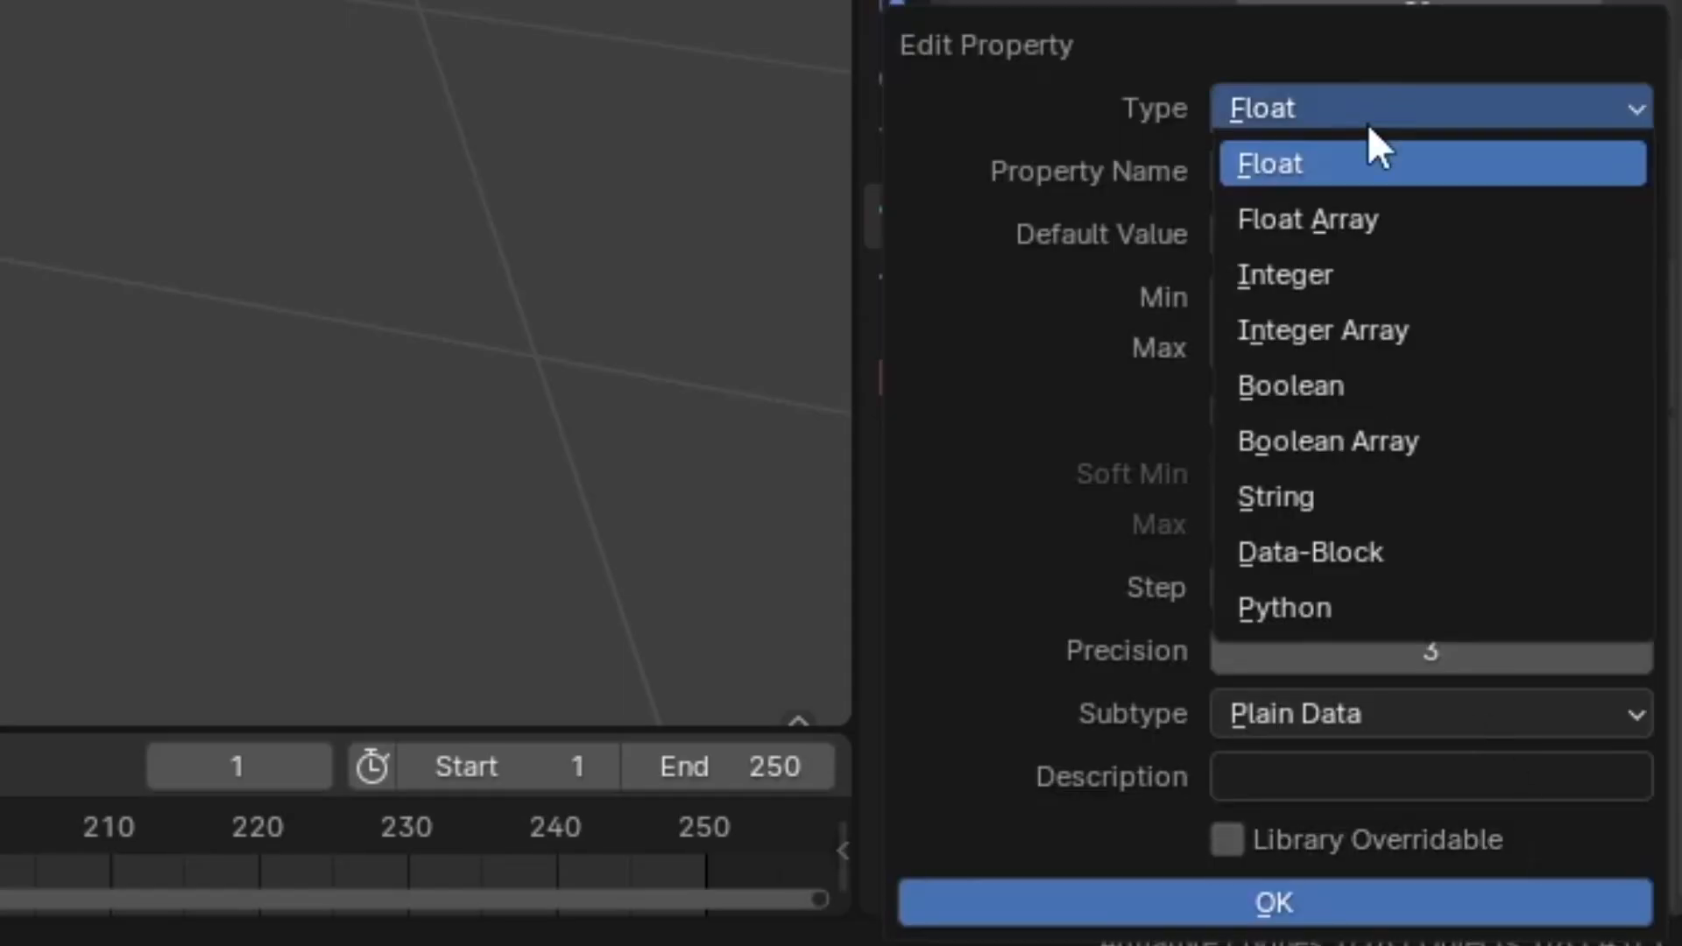
click(1353, 276)
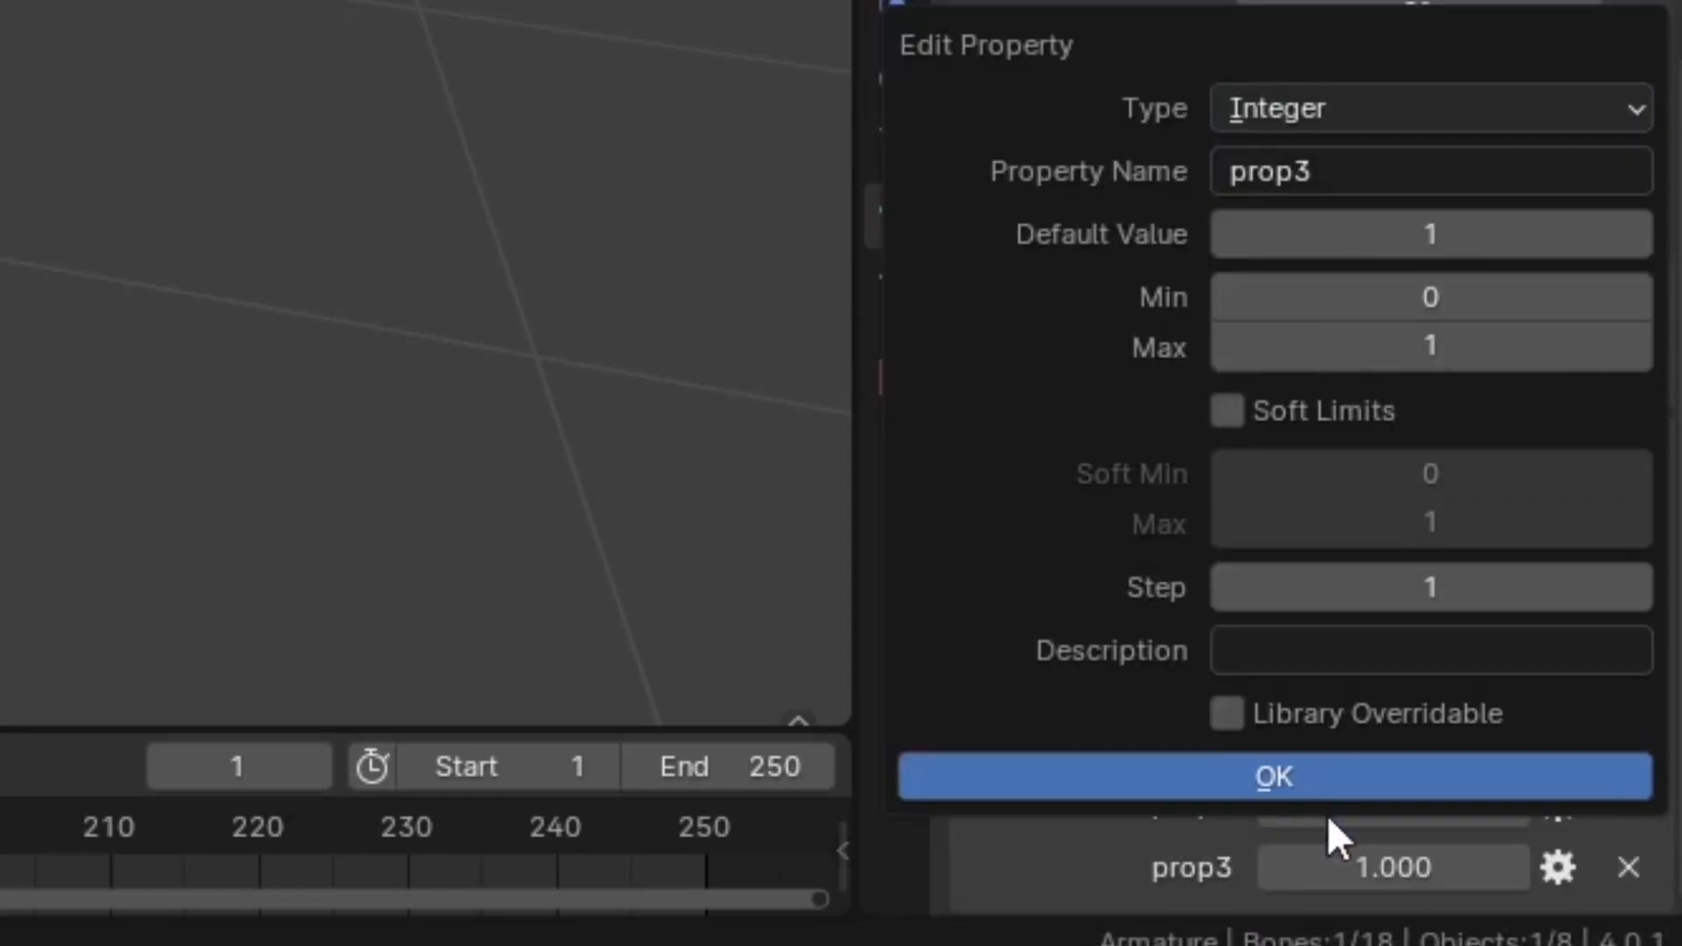
click(1271, 771)
Rename the custom property prop as Left Pouch and check its settings.
click(1558, 678)
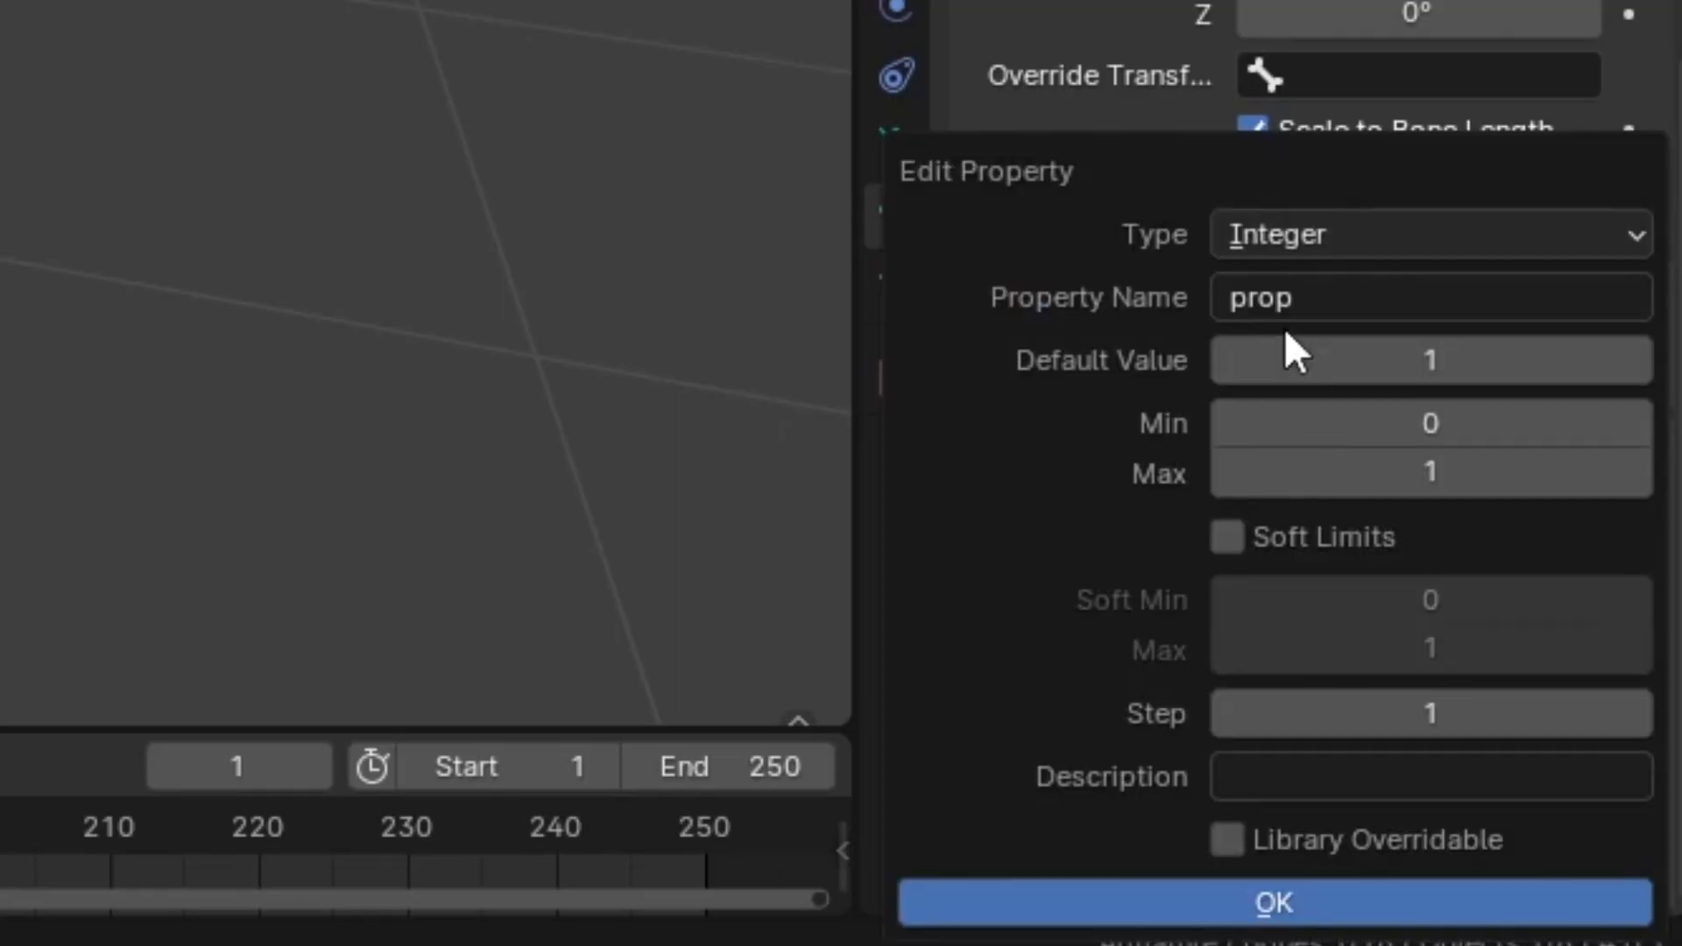
click(1371, 278)
text(Left Pouch)
key(Return)
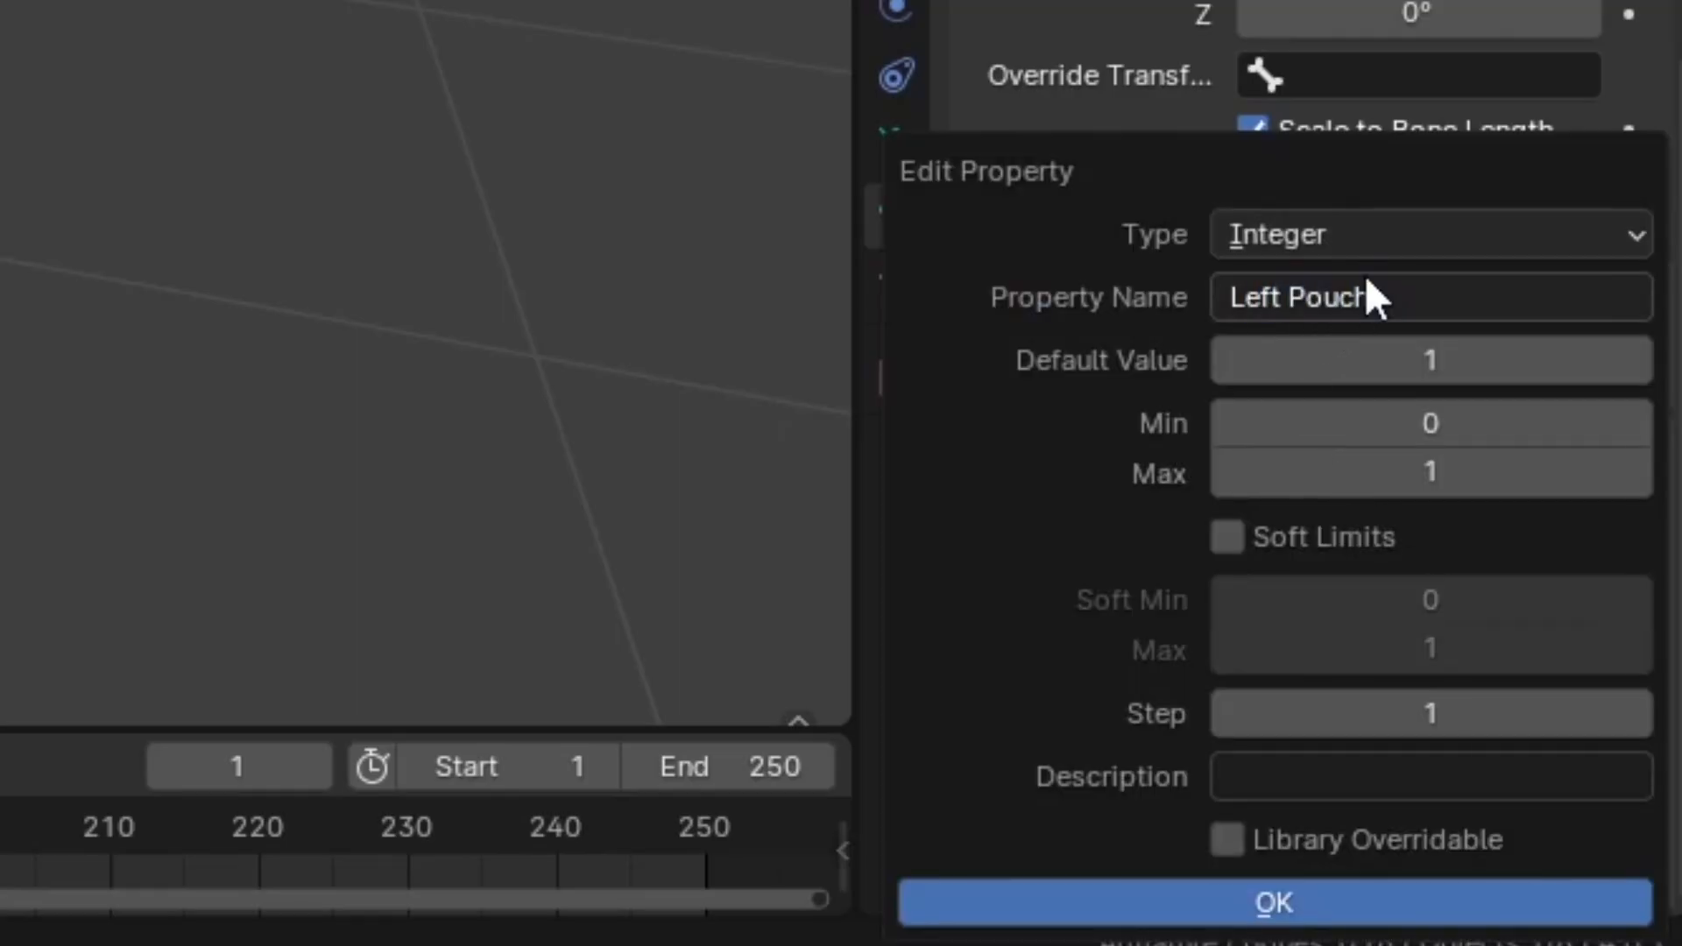
click(1382, 885)
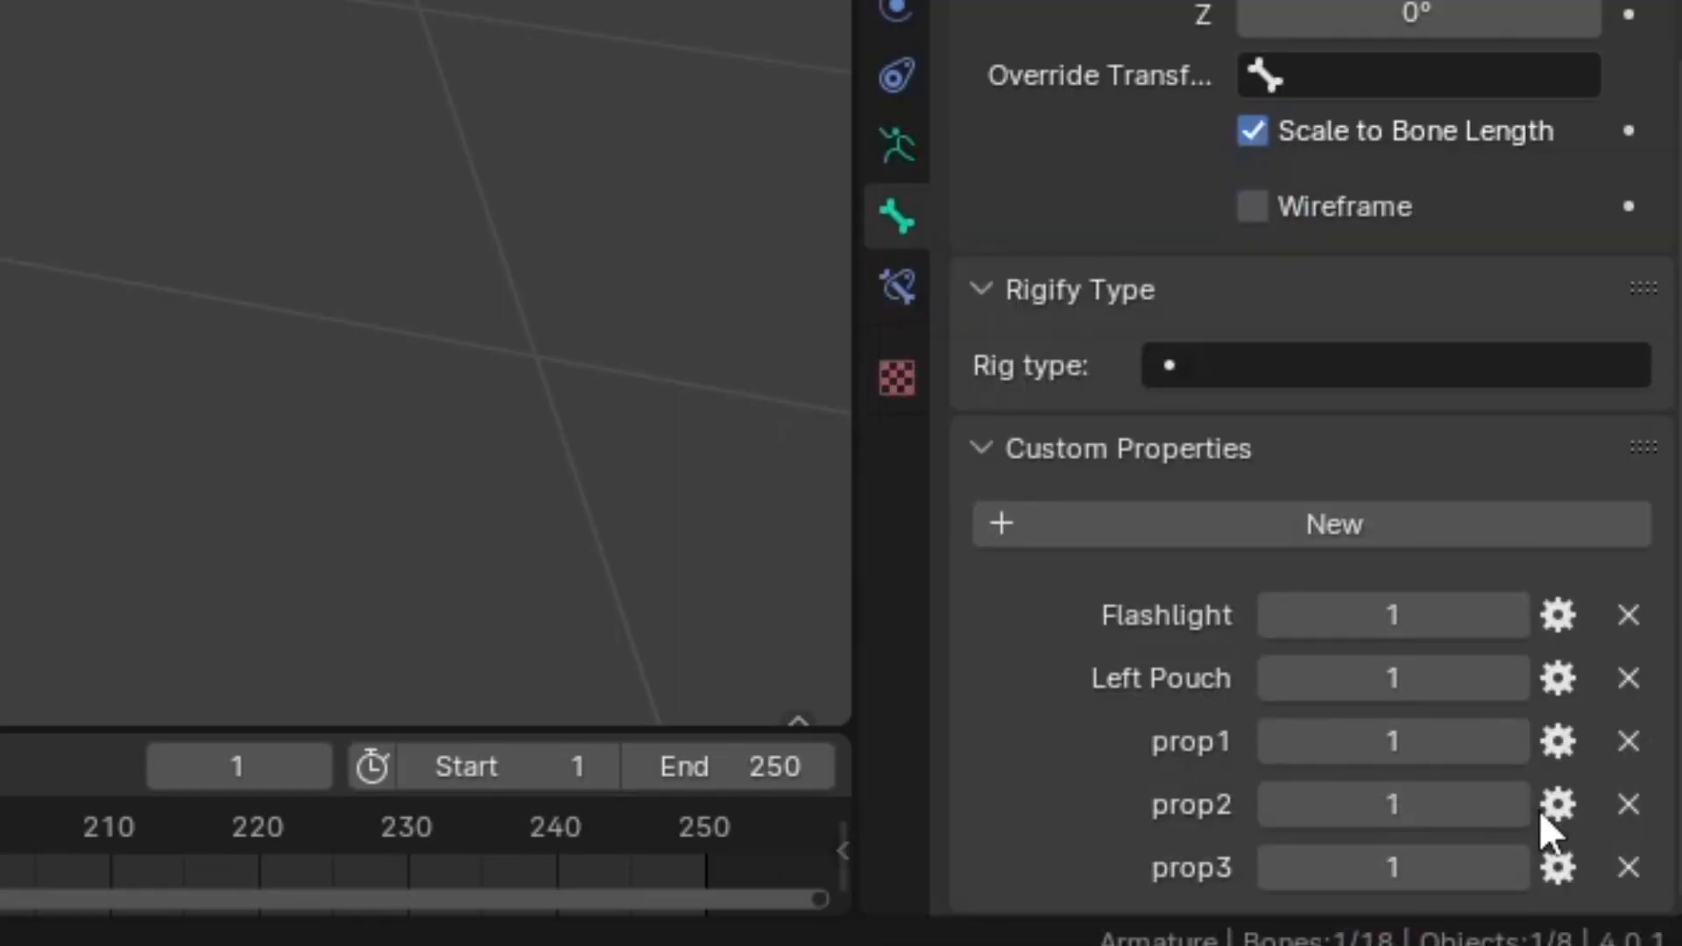
click(1551, 678)
click(1271, 912)
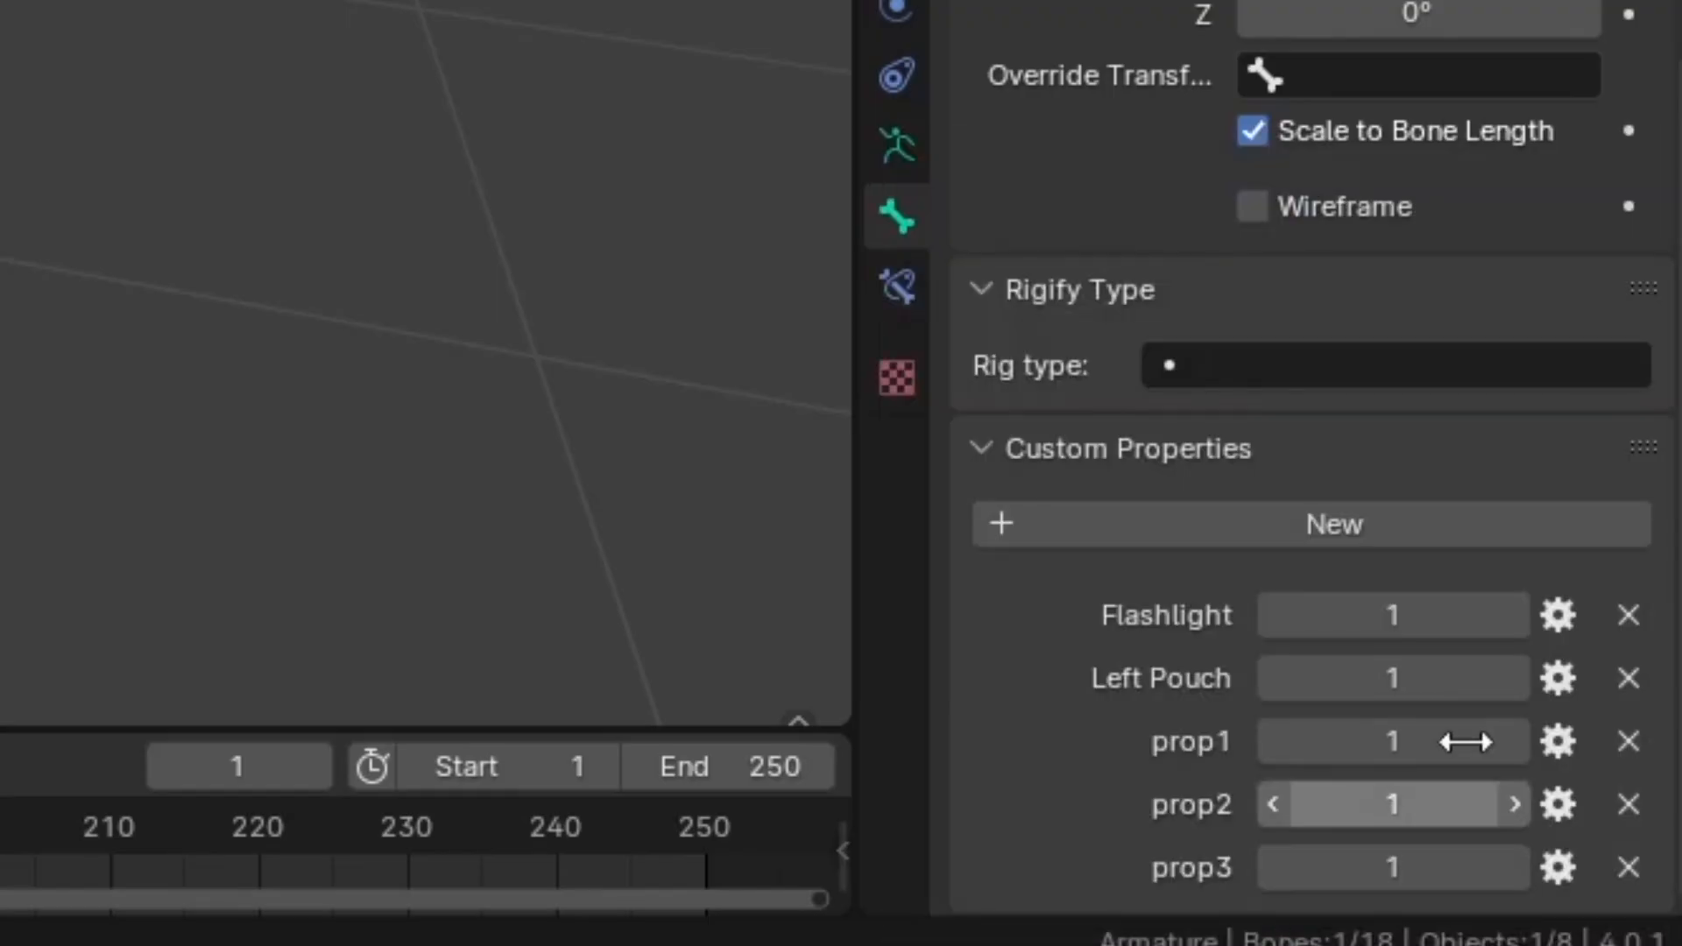
Rename the custom property prop1 as Back Pouch.
click(1556, 749)
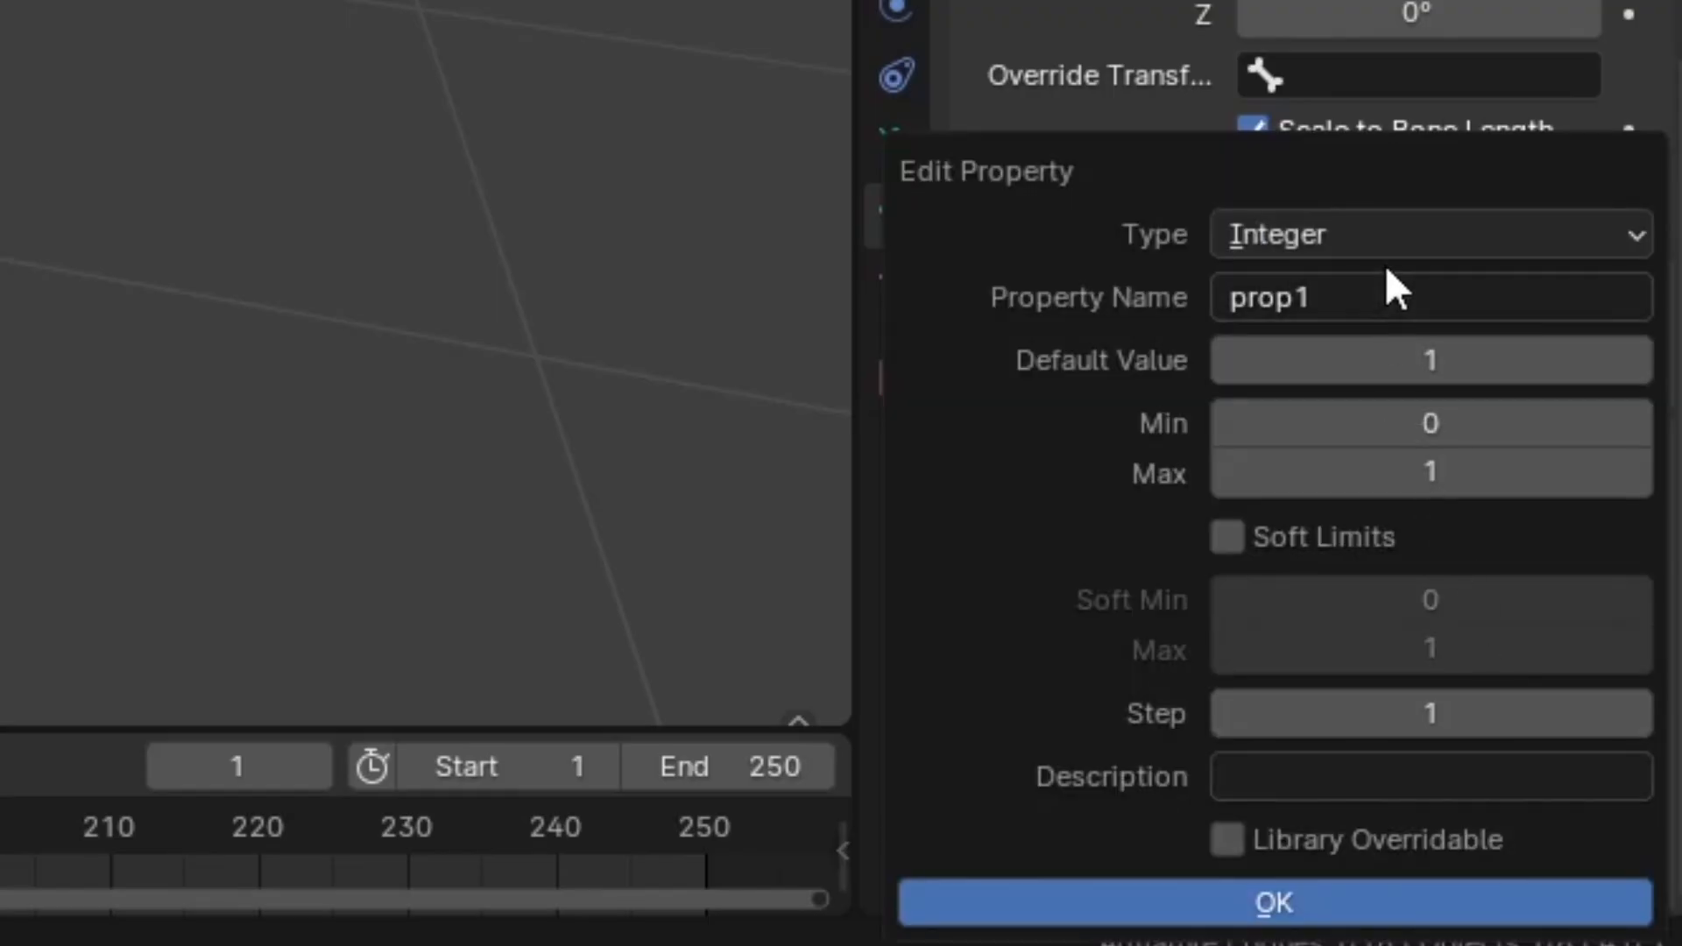
click(1309, 279)
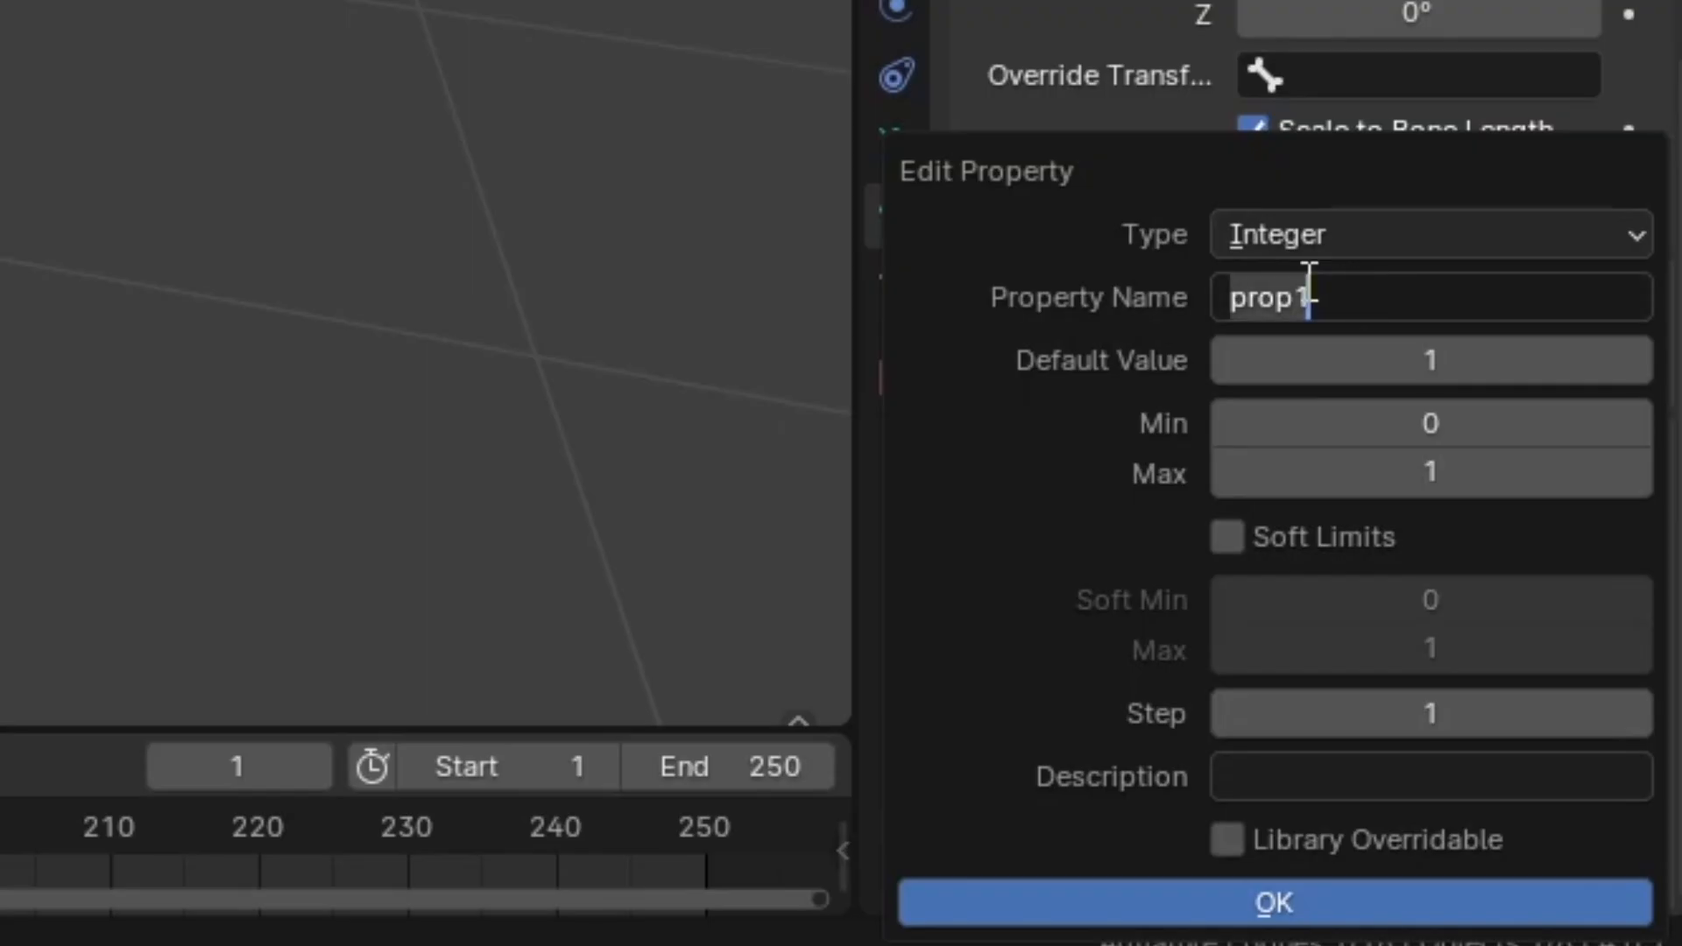
text(Back Pouch)
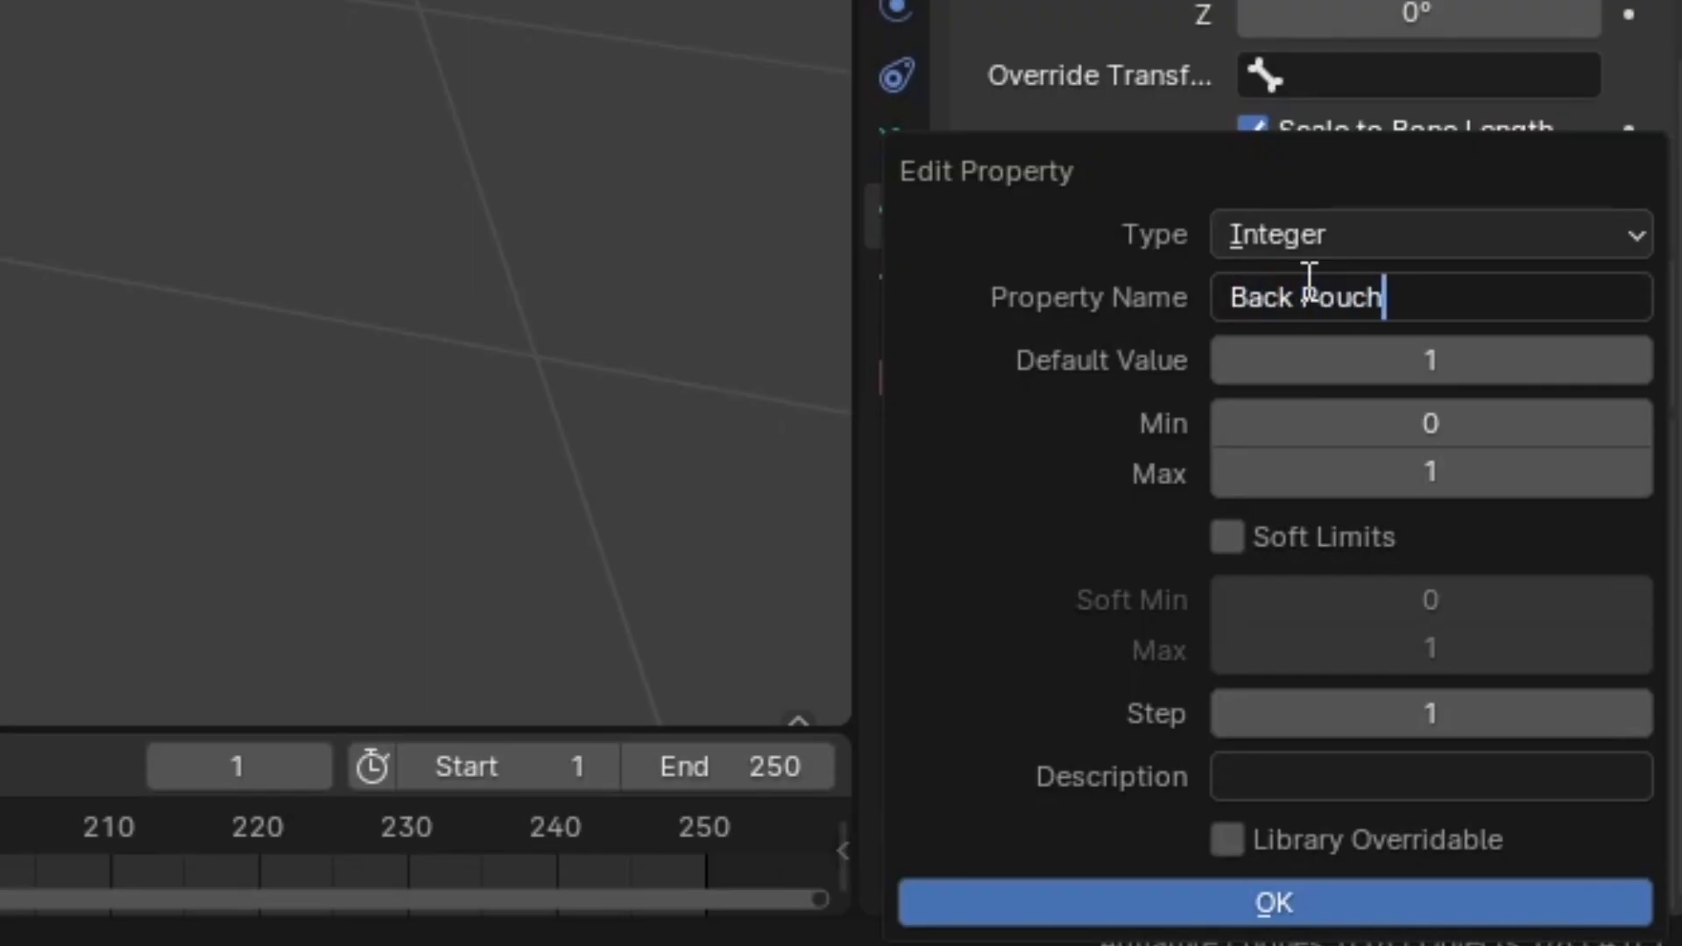
click(1106, 894)
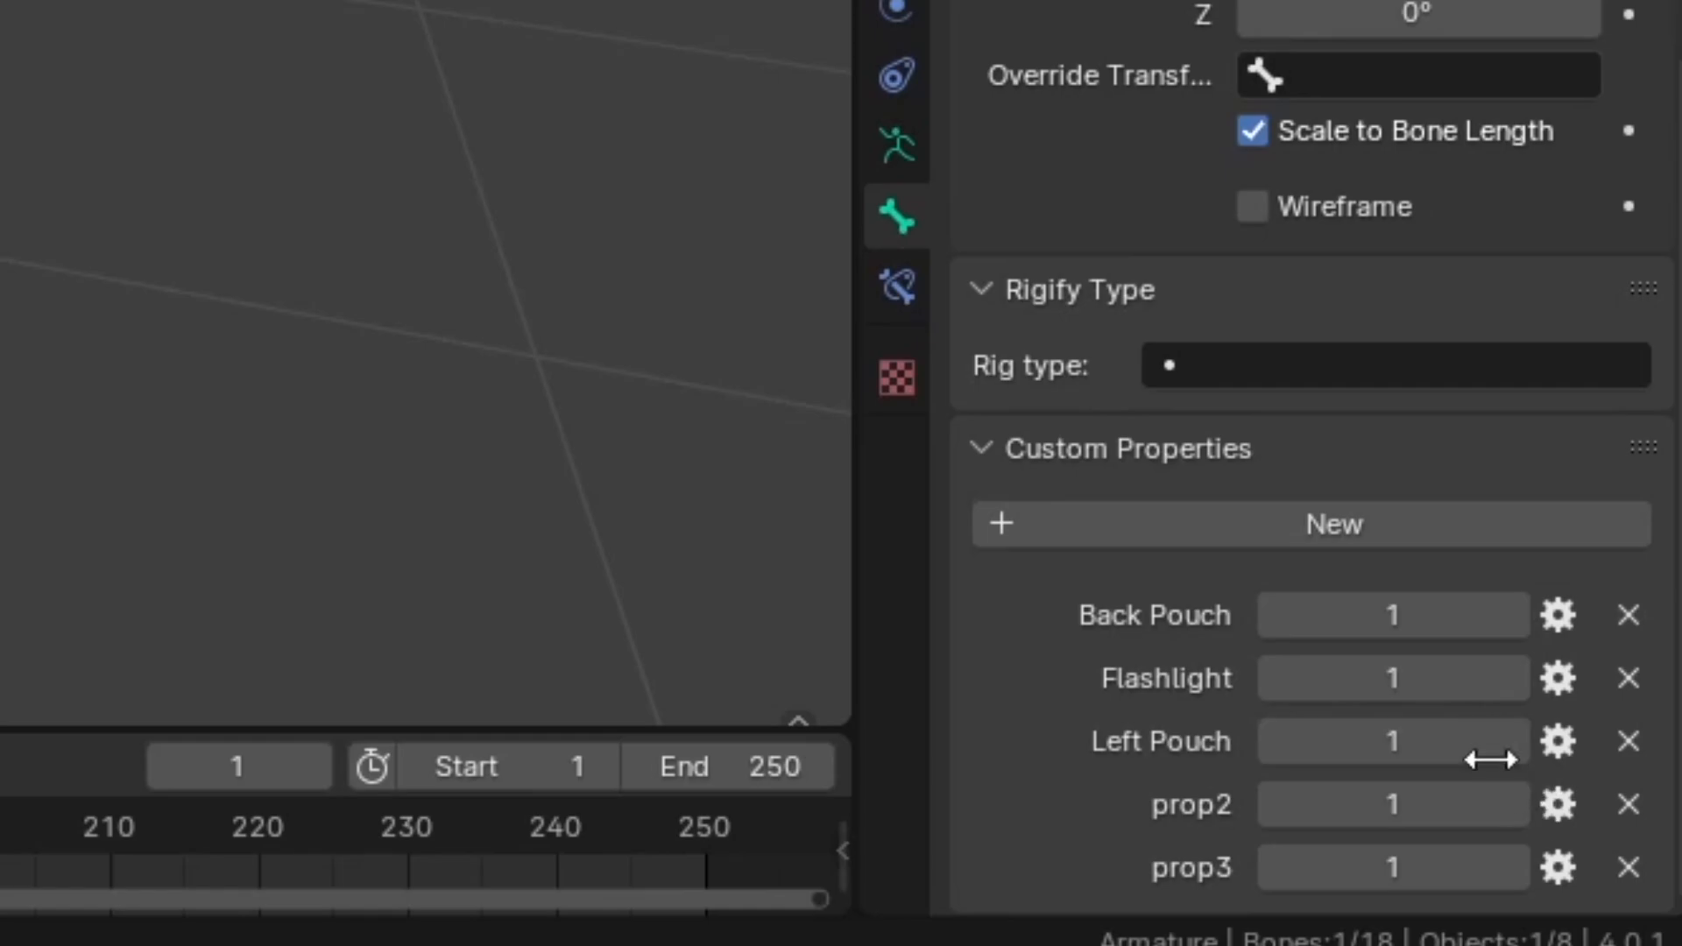
Rename the custom property prop2 as Right Pouch.
click(1559, 804)
click(1402, 298)
text(R)
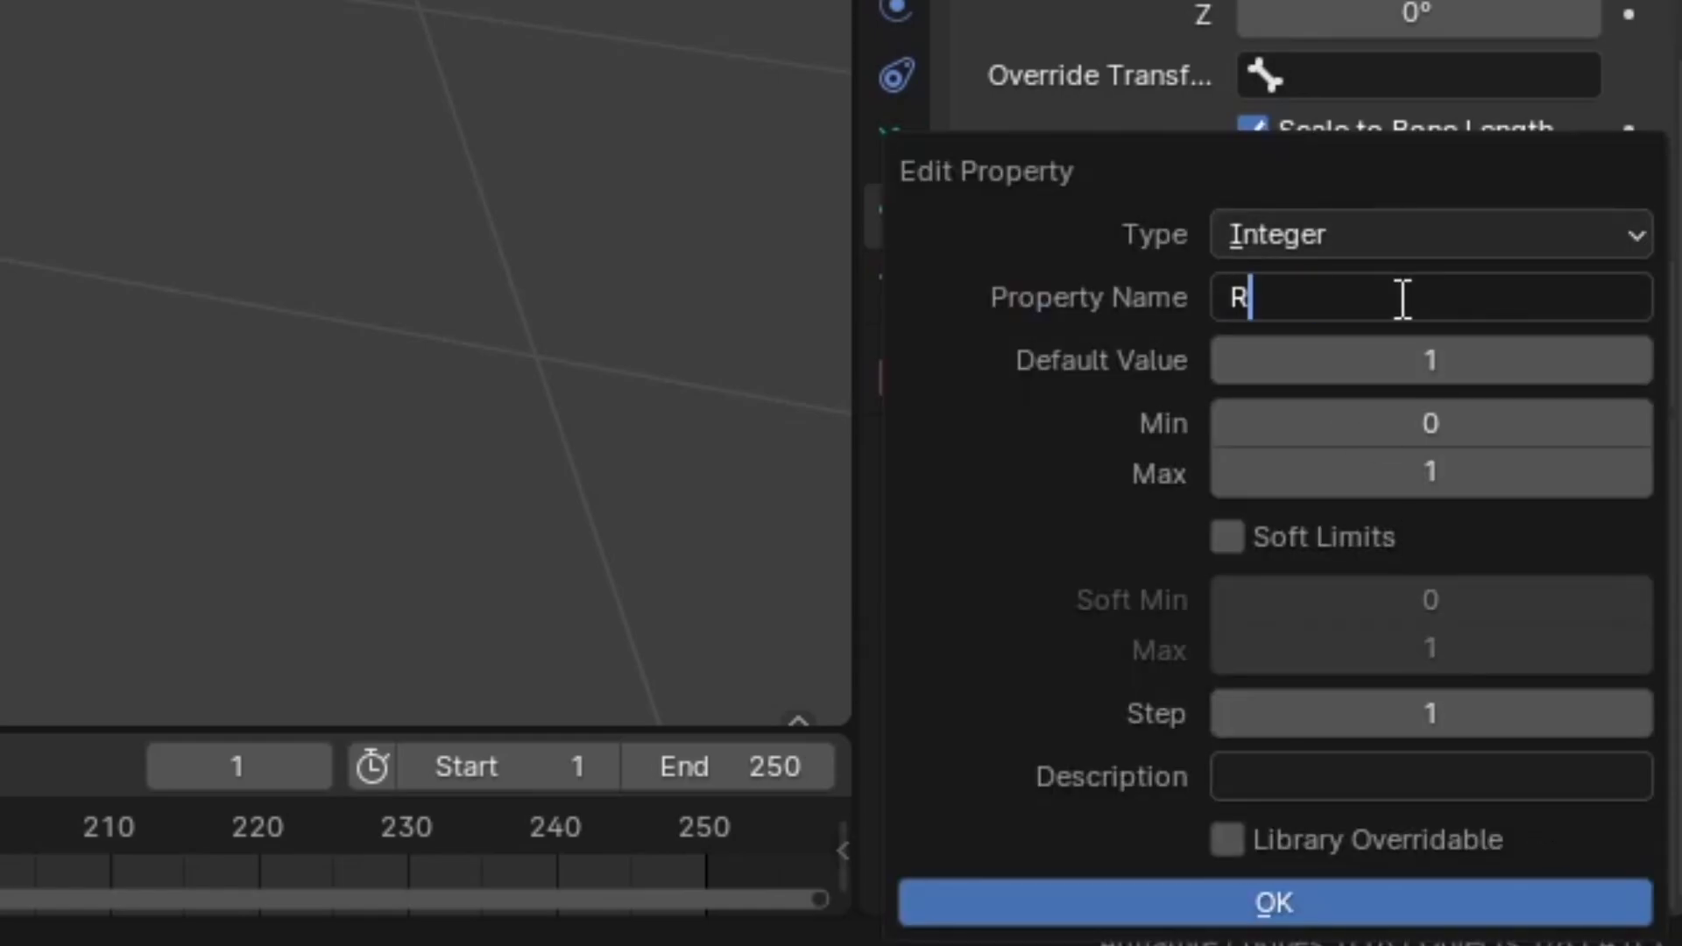
text(ight Pouch)
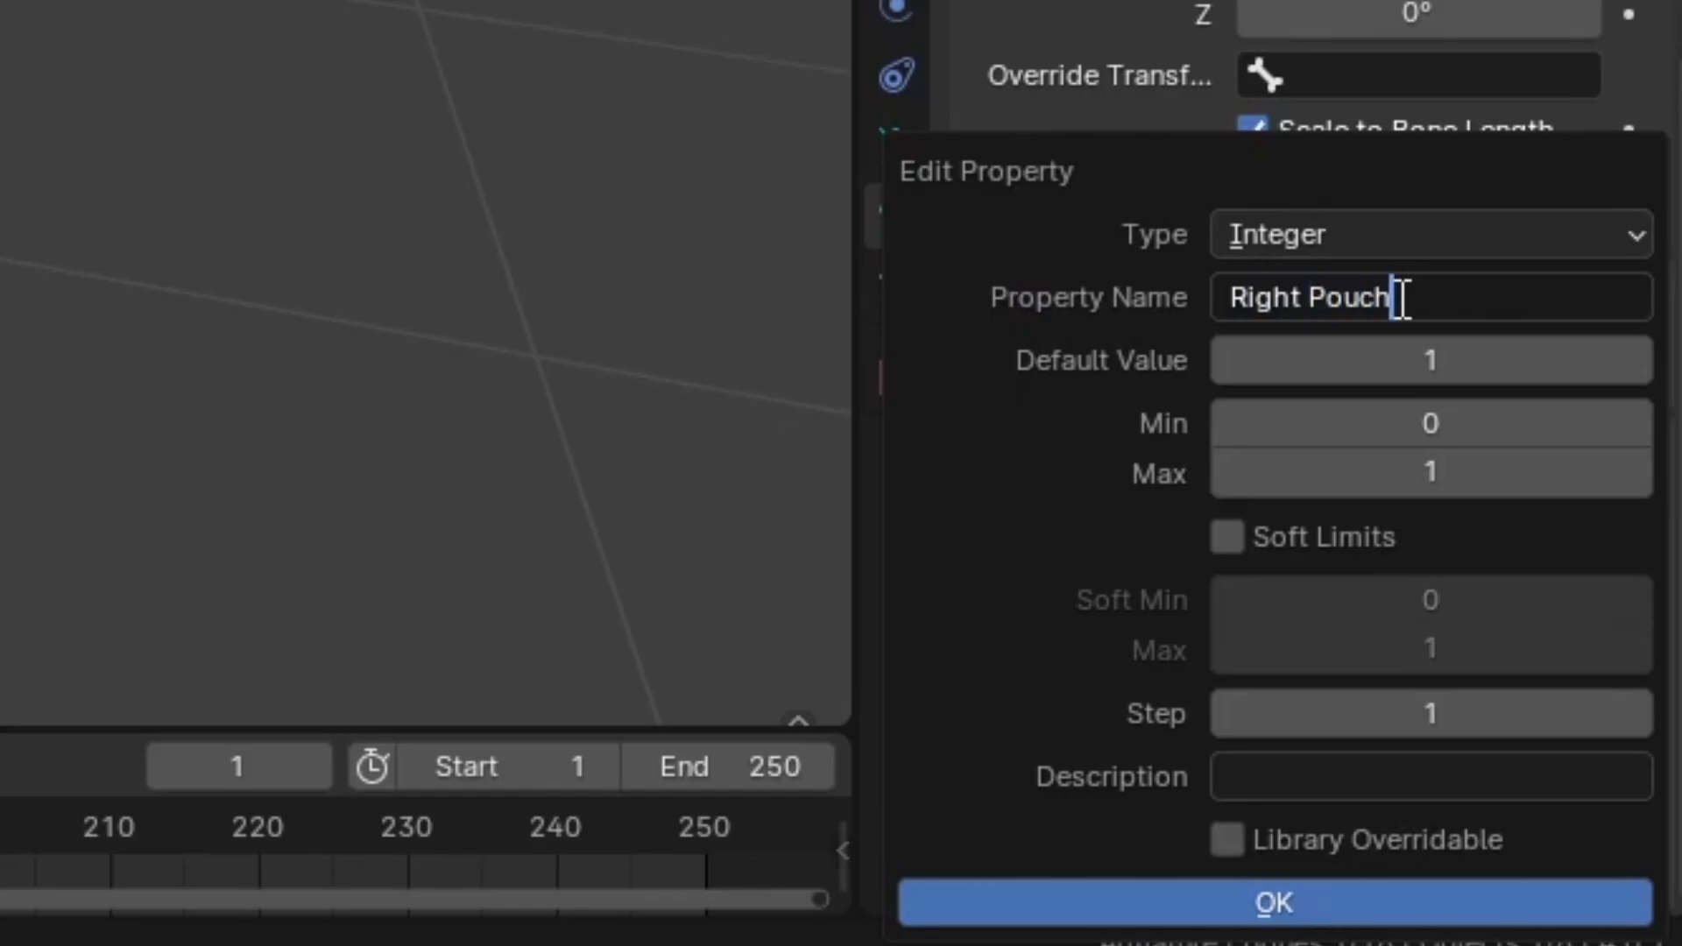
click(1134, 899)
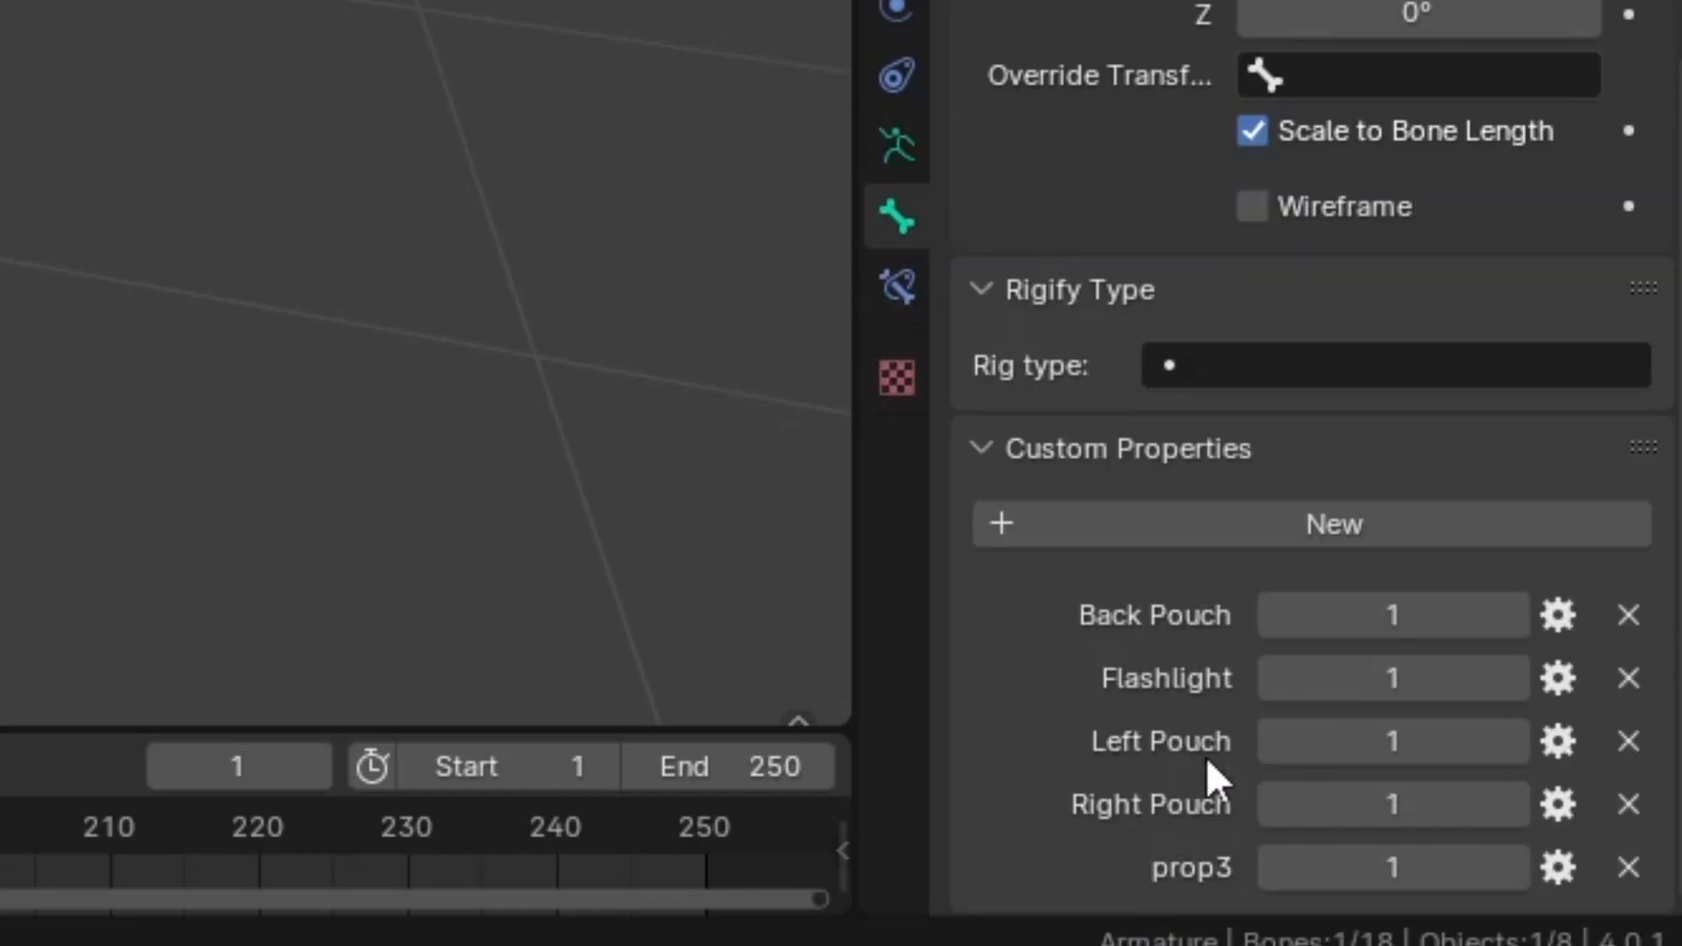
Rename the custom property prop3 as Holster, and check the Back Pouch property's settings.
click(1559, 867)
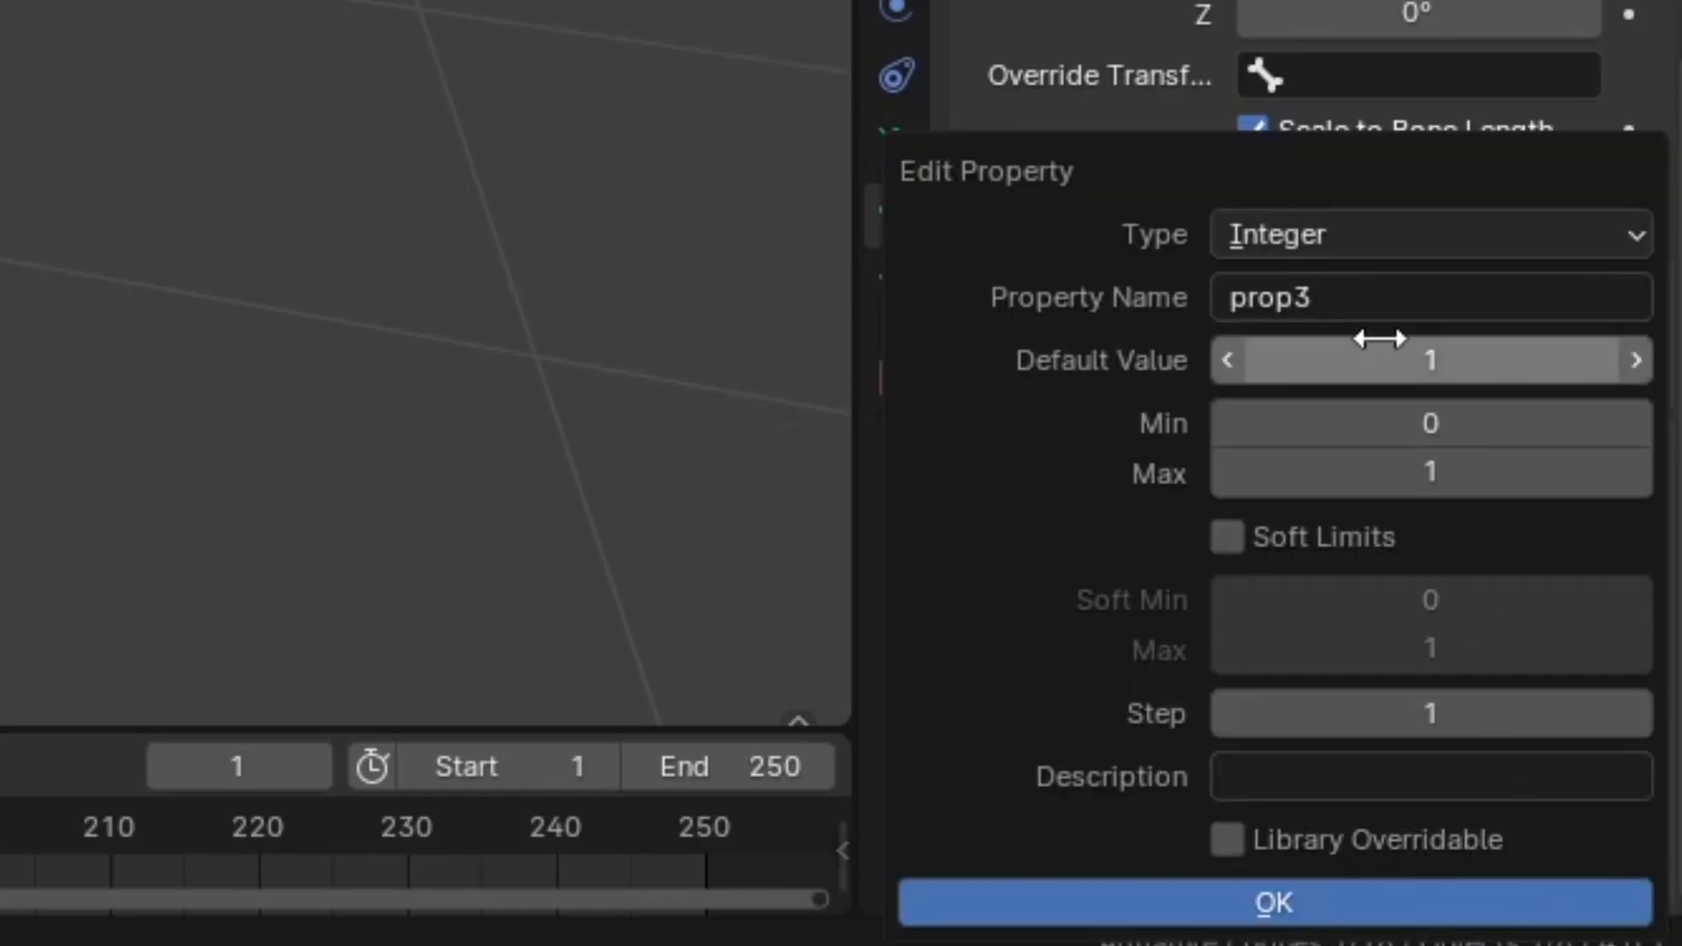
click(1400, 285)
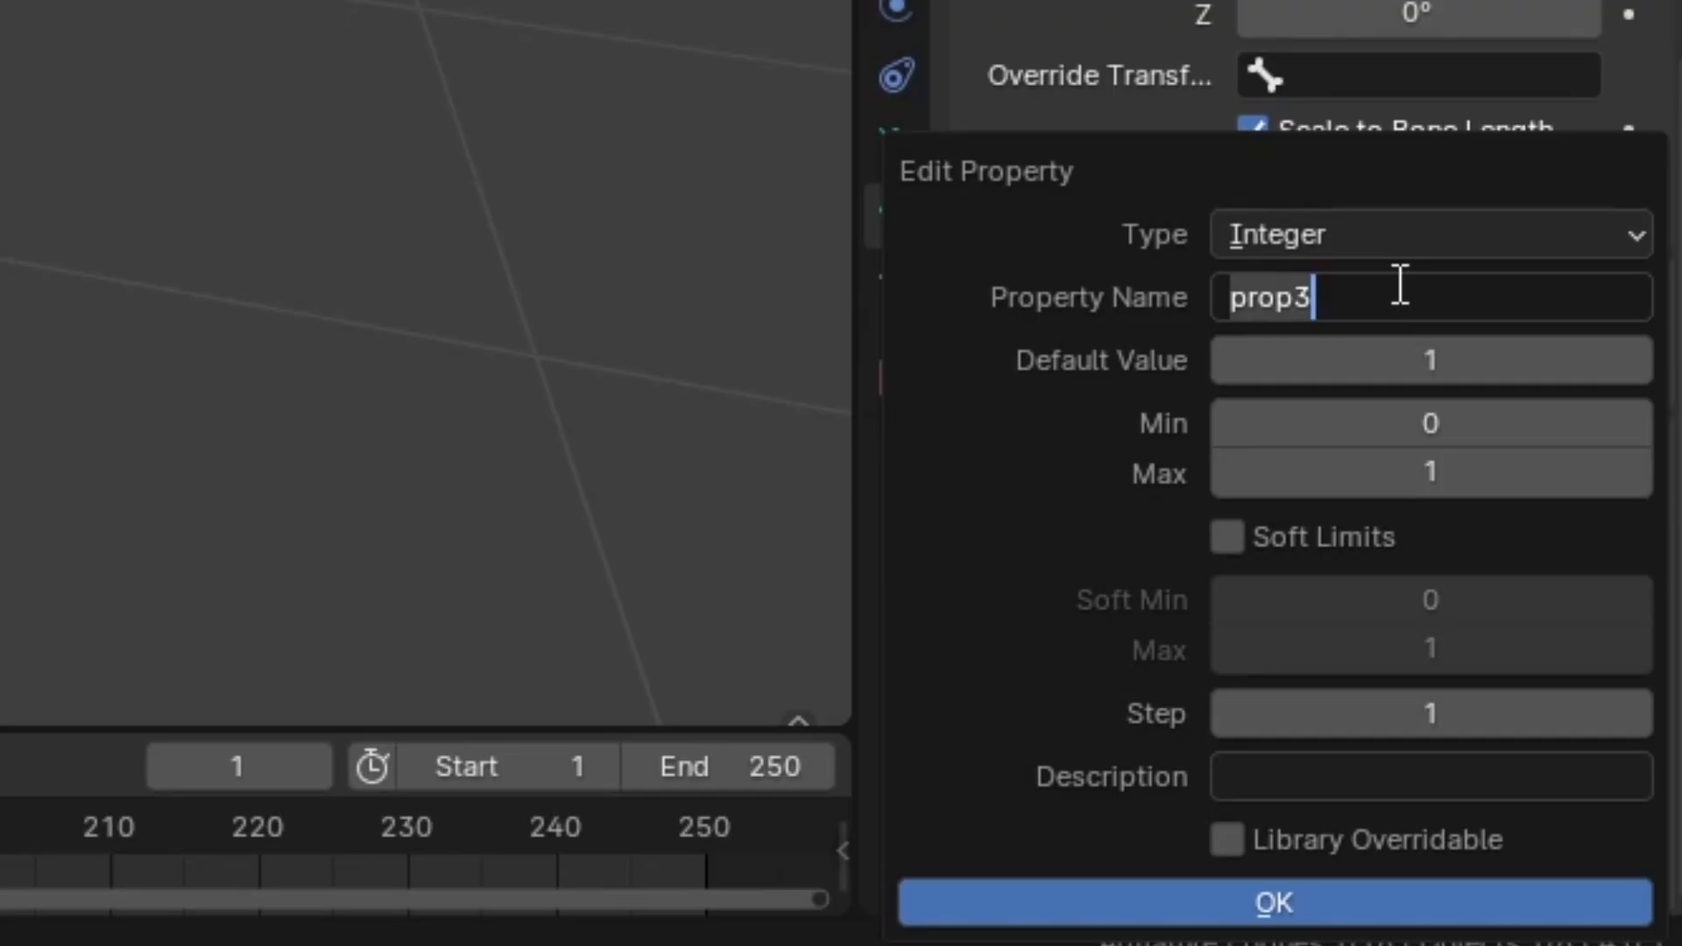
text(Holster)
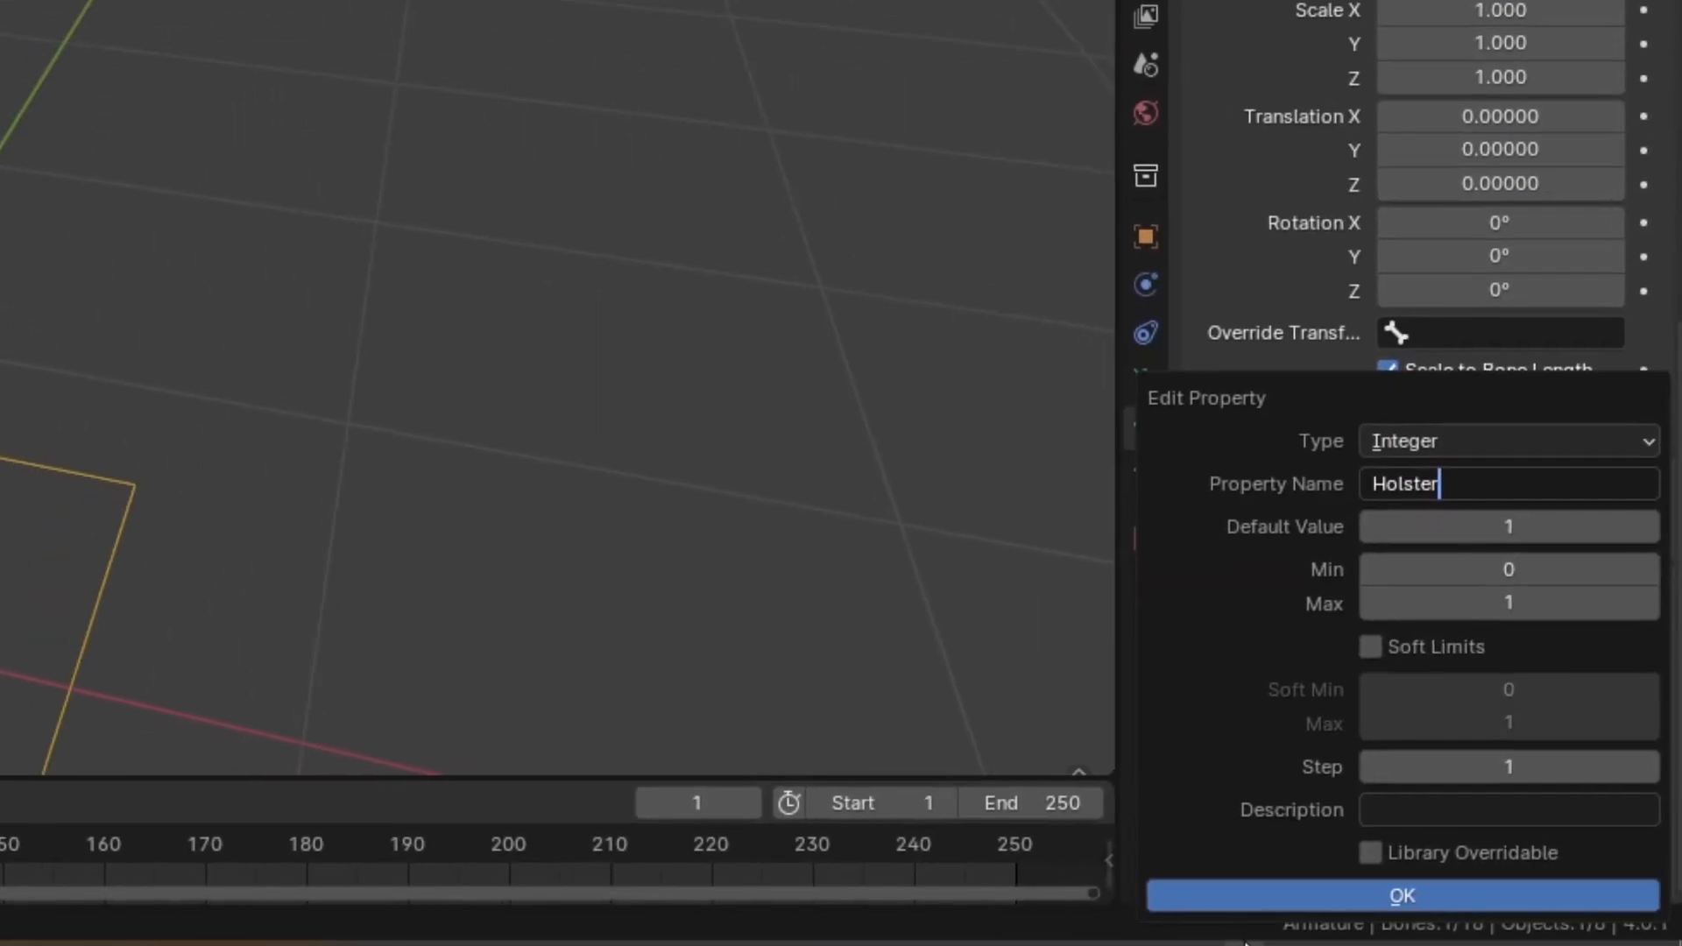
click(1245, 895)
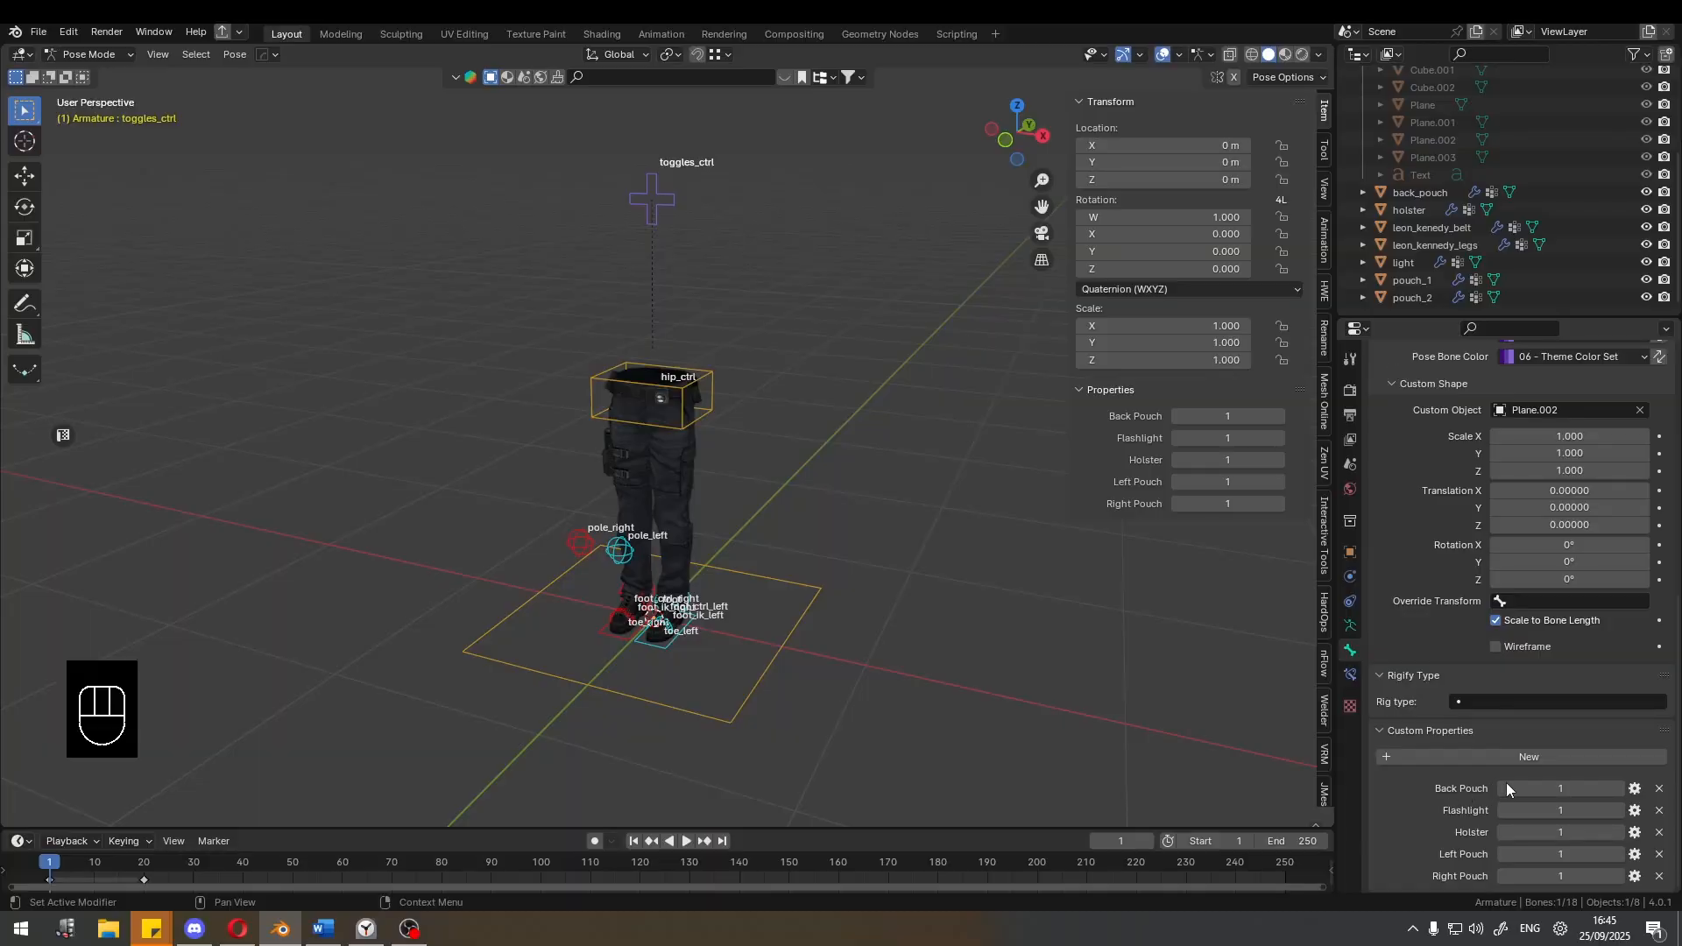
click(1635, 790)
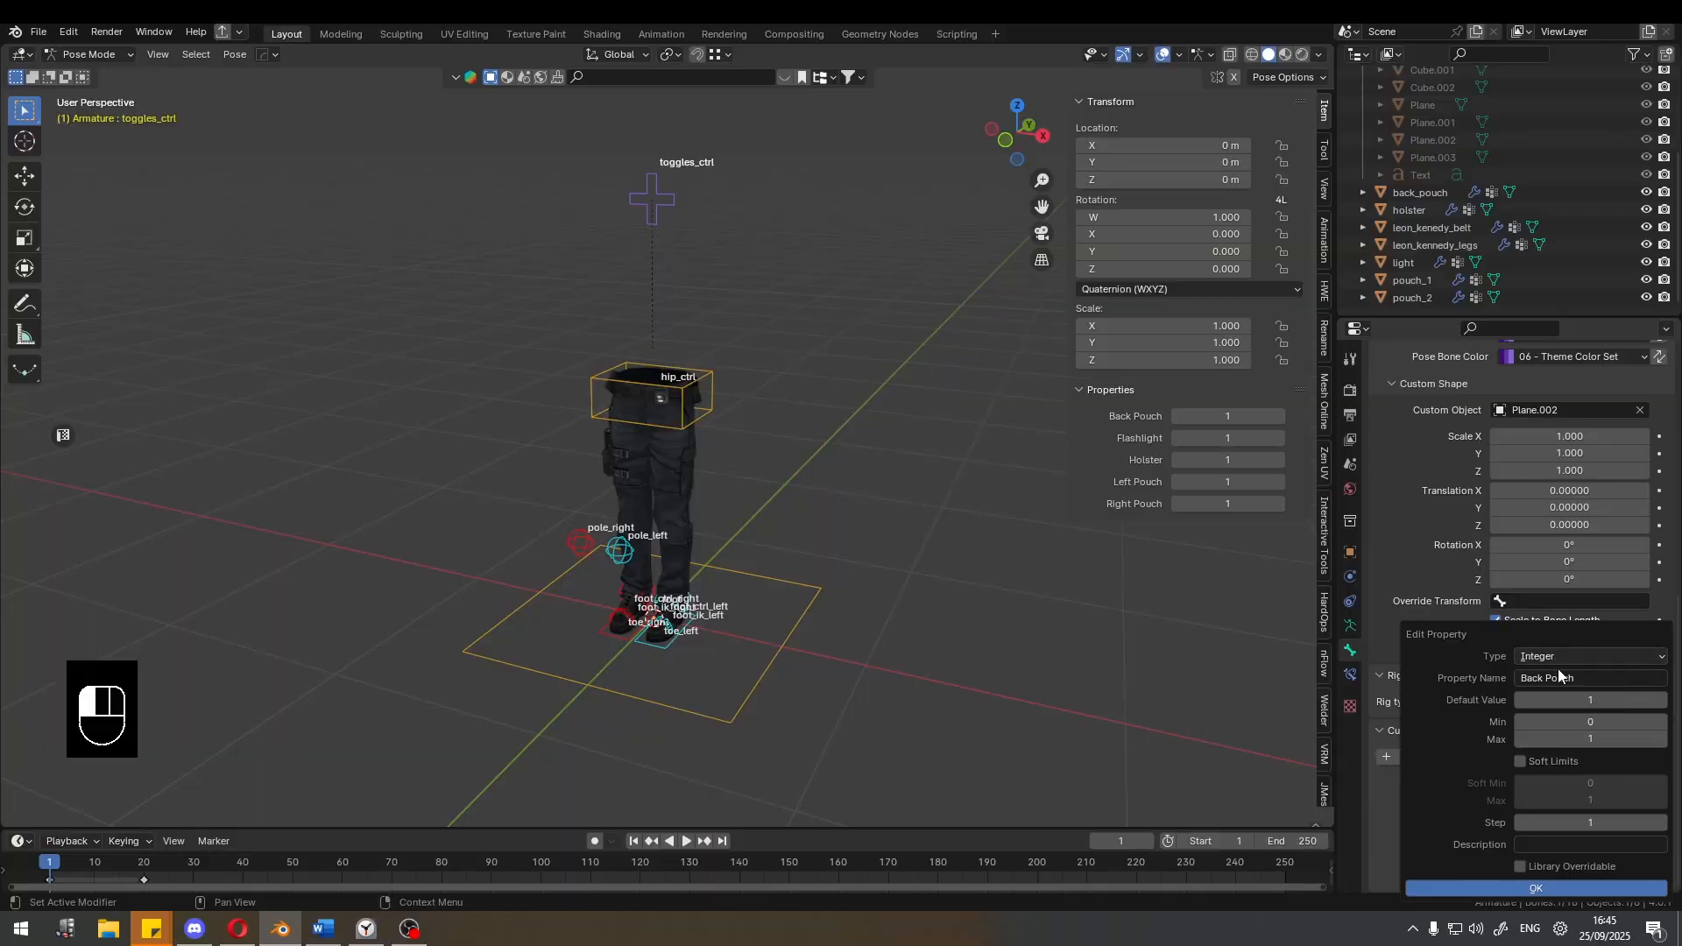
click(1477, 883)
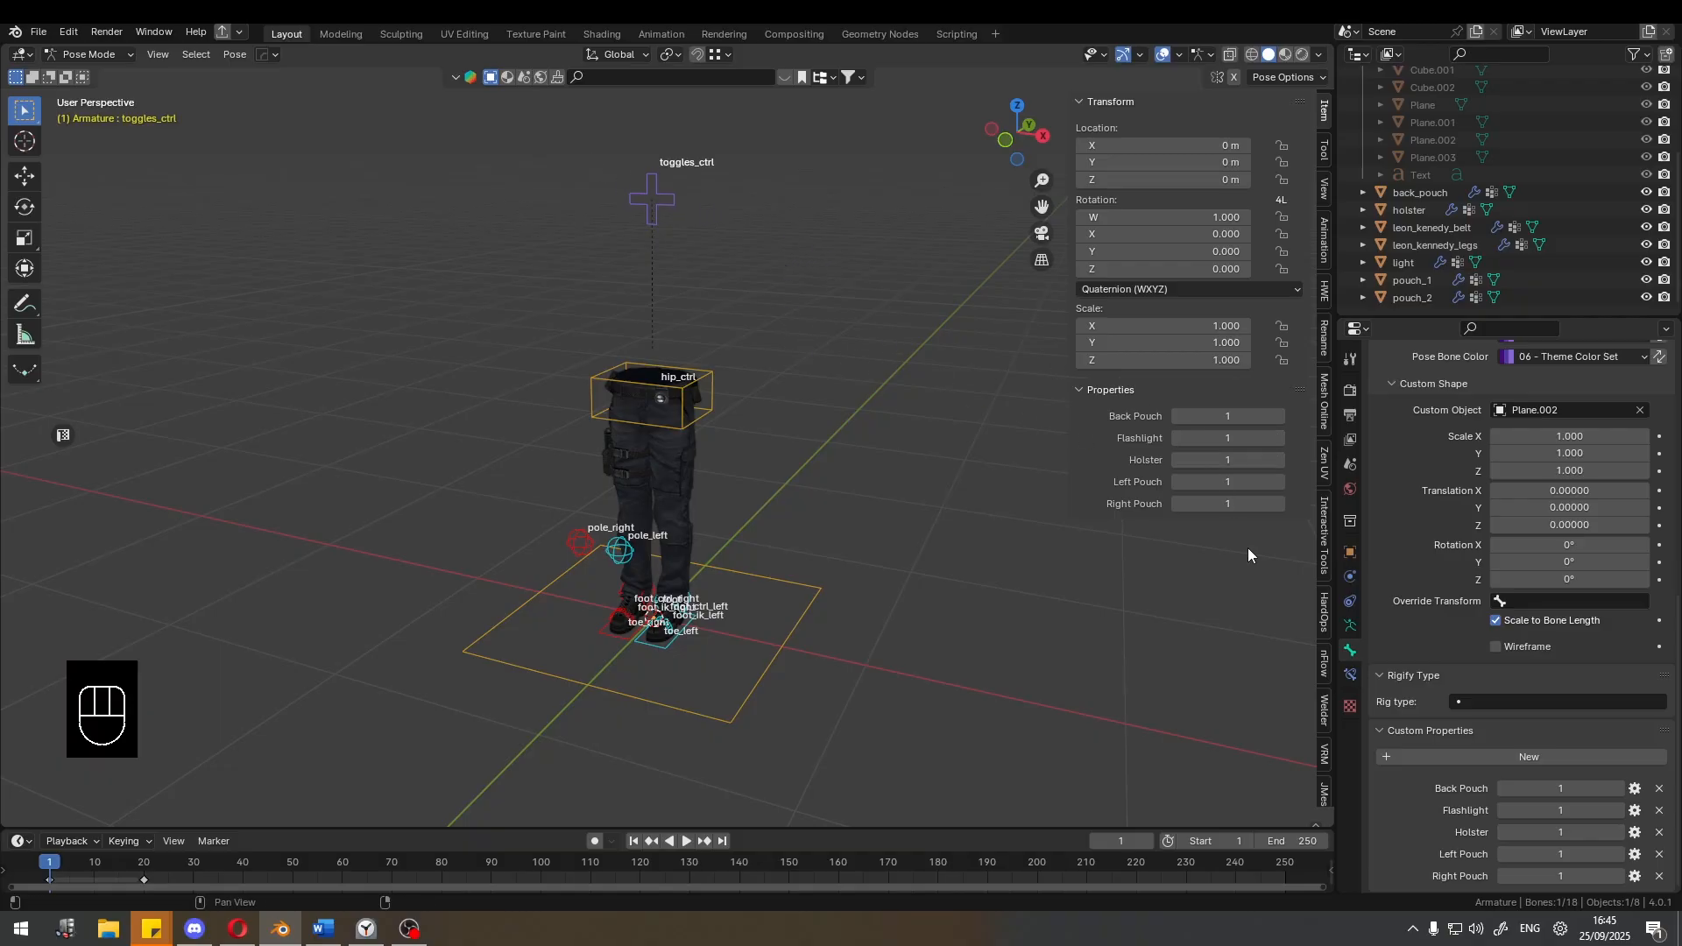
Copy the Flashlight property as a new driver and paste it onto the light object's Viewports and Renders visibility in Object Mode.
right_click(1211, 435)
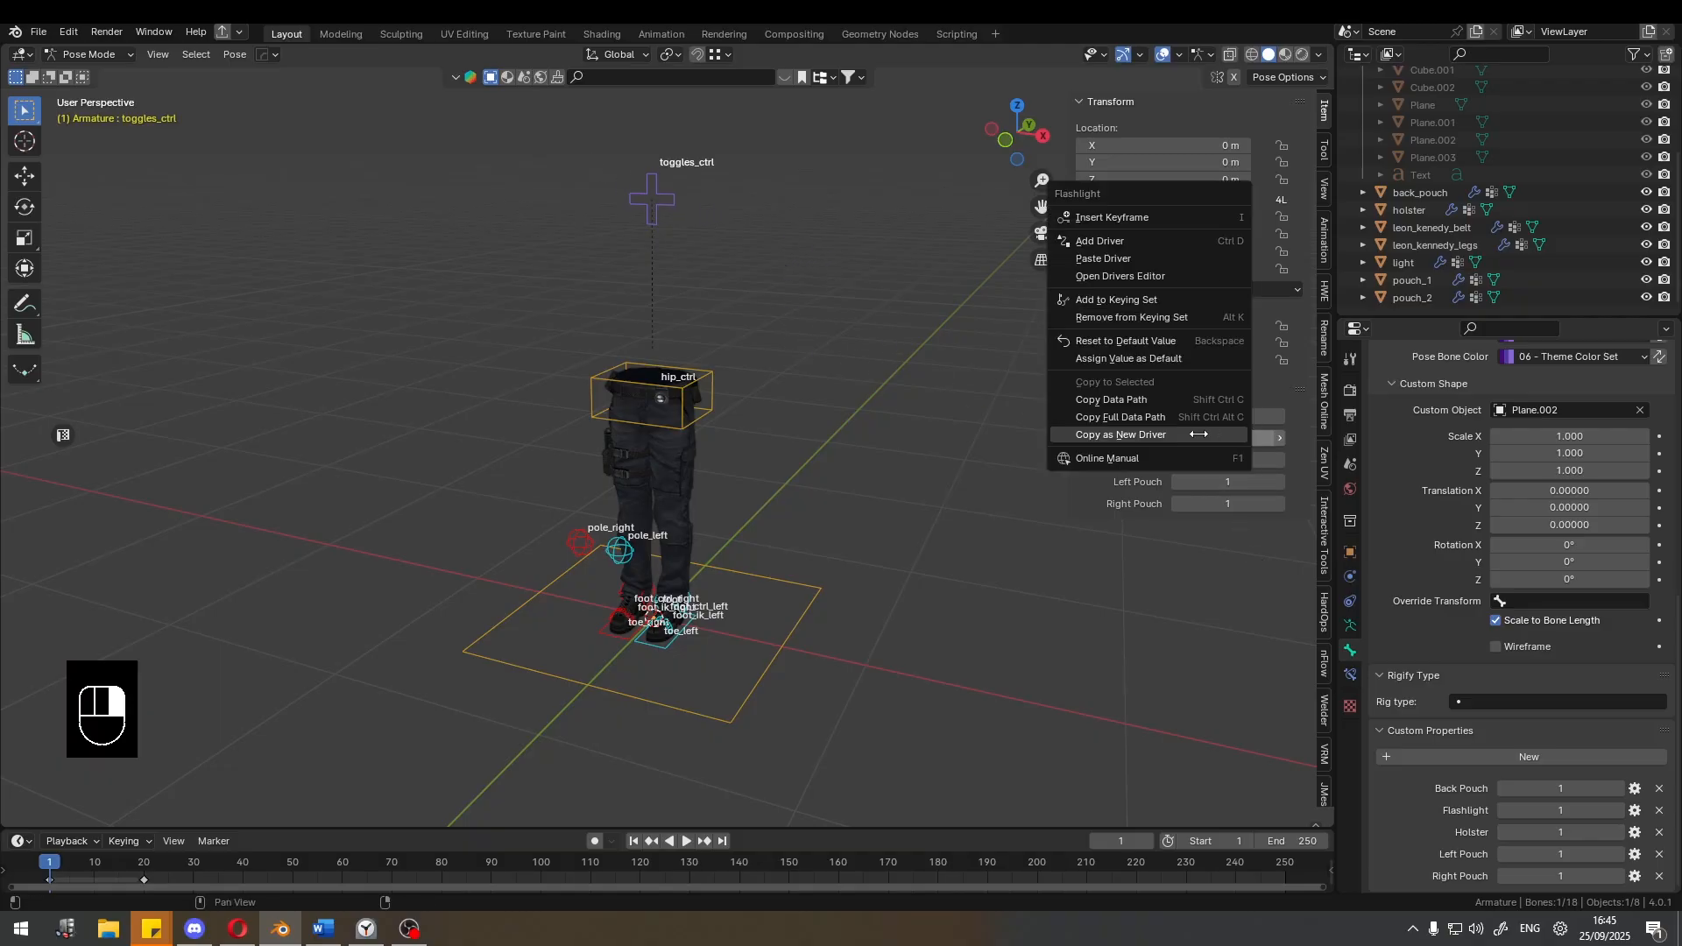
click(1164, 437)
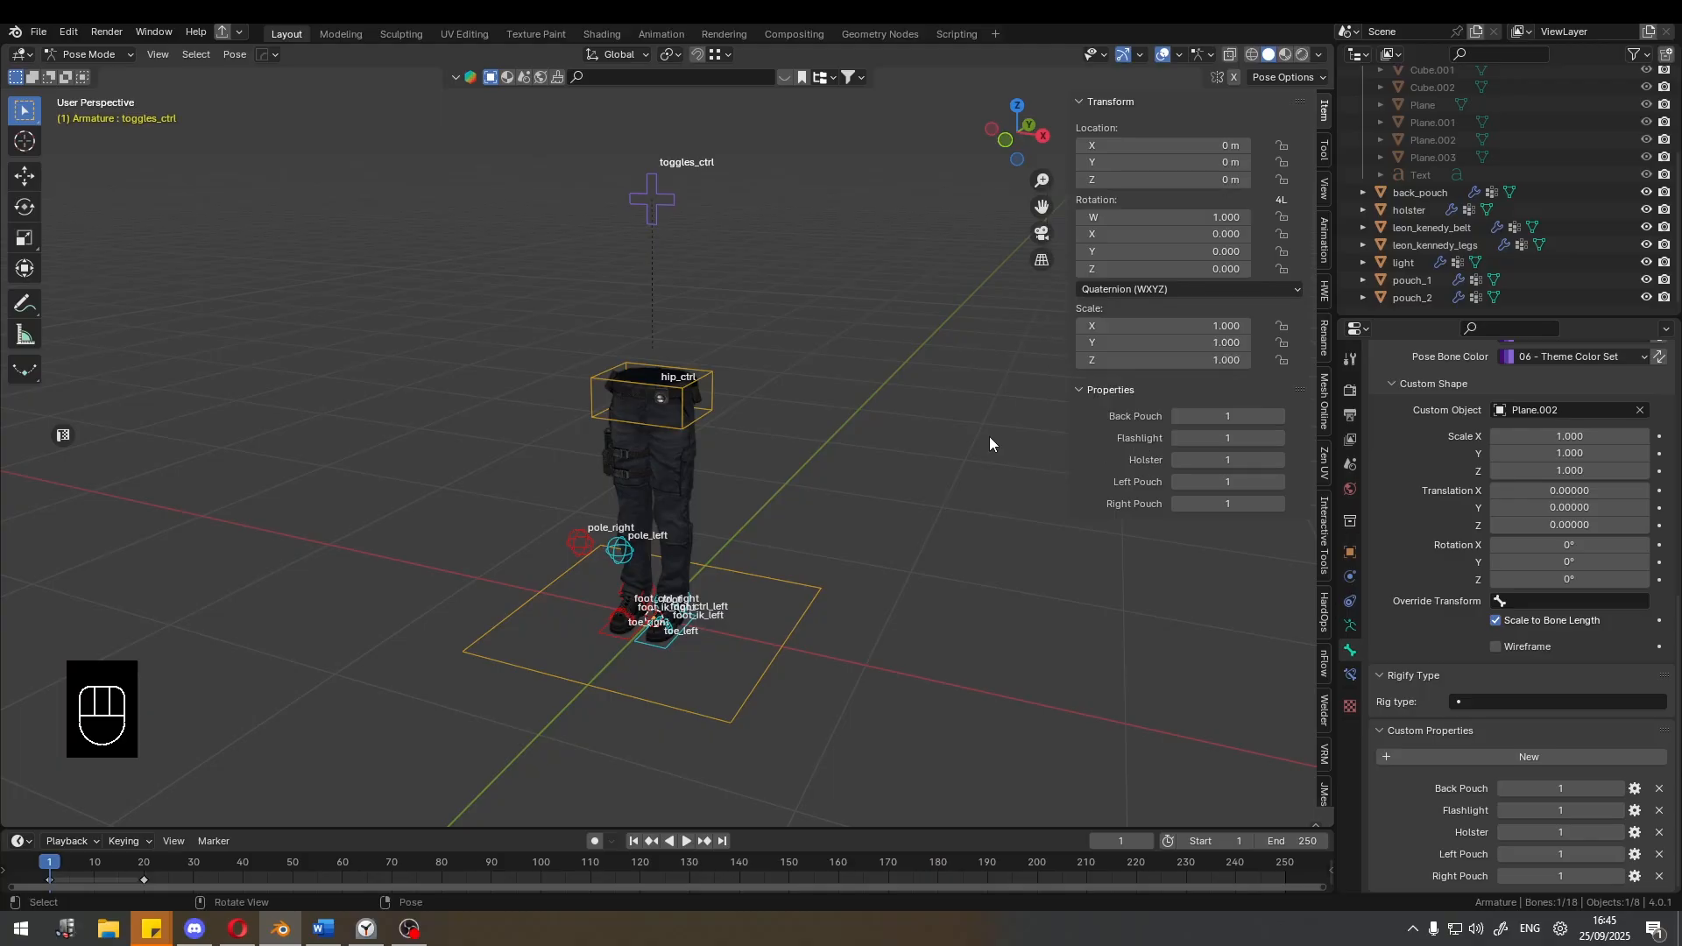
click(1418, 265)
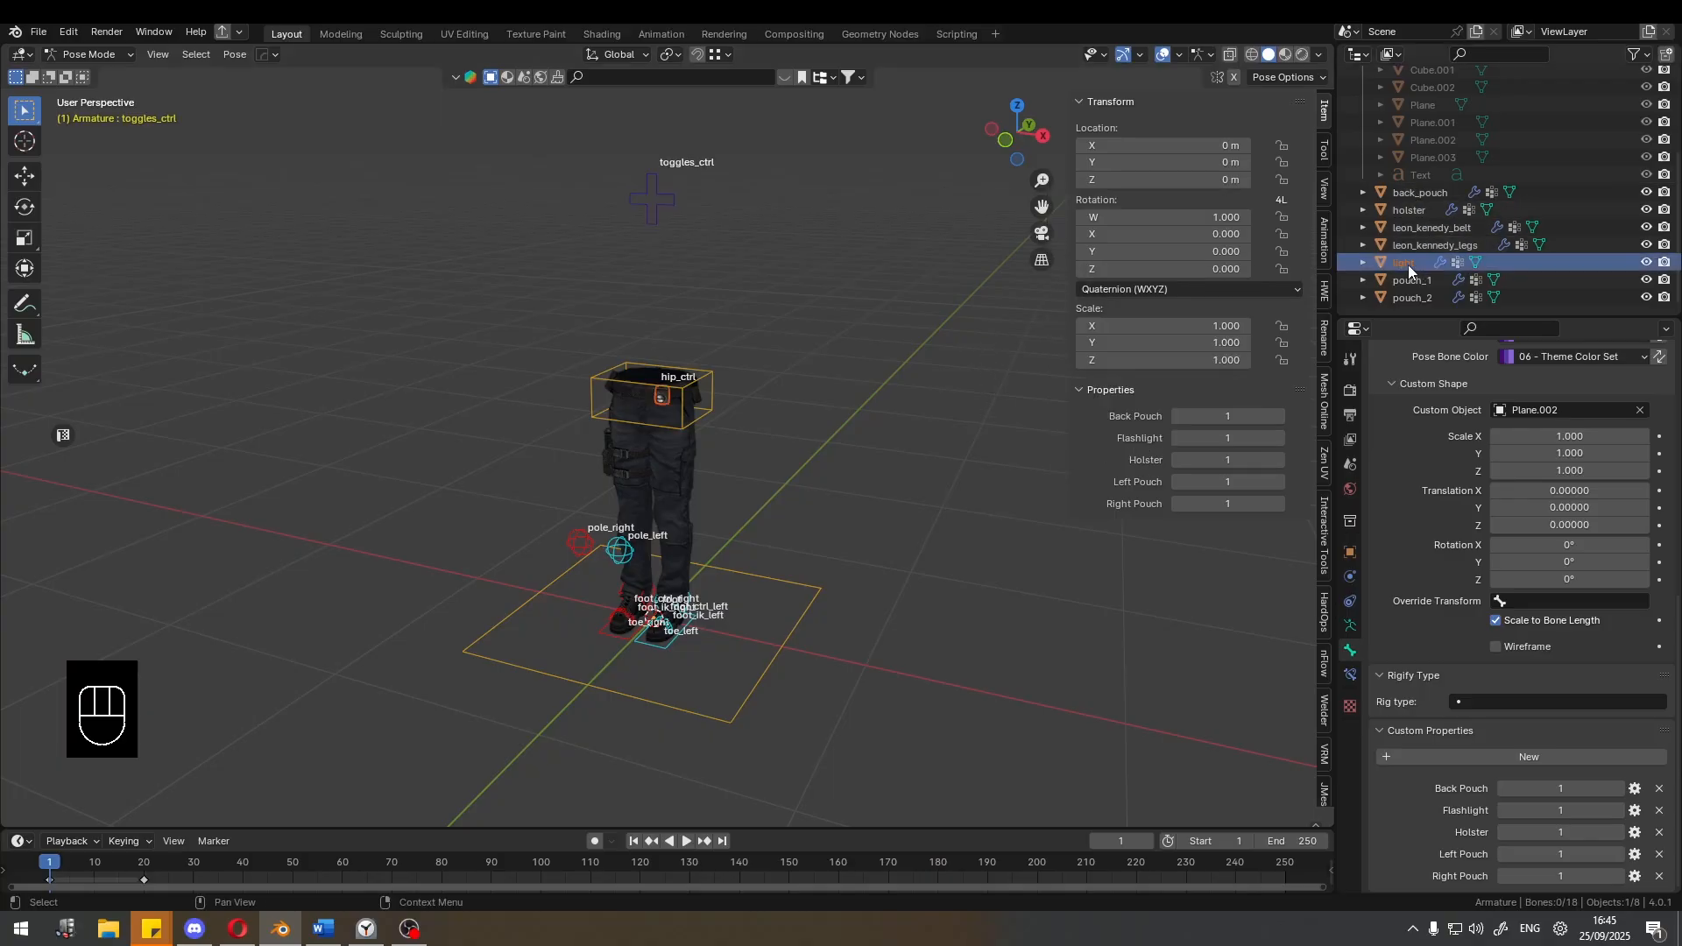
middle_drag(755, 330, 764, 333)
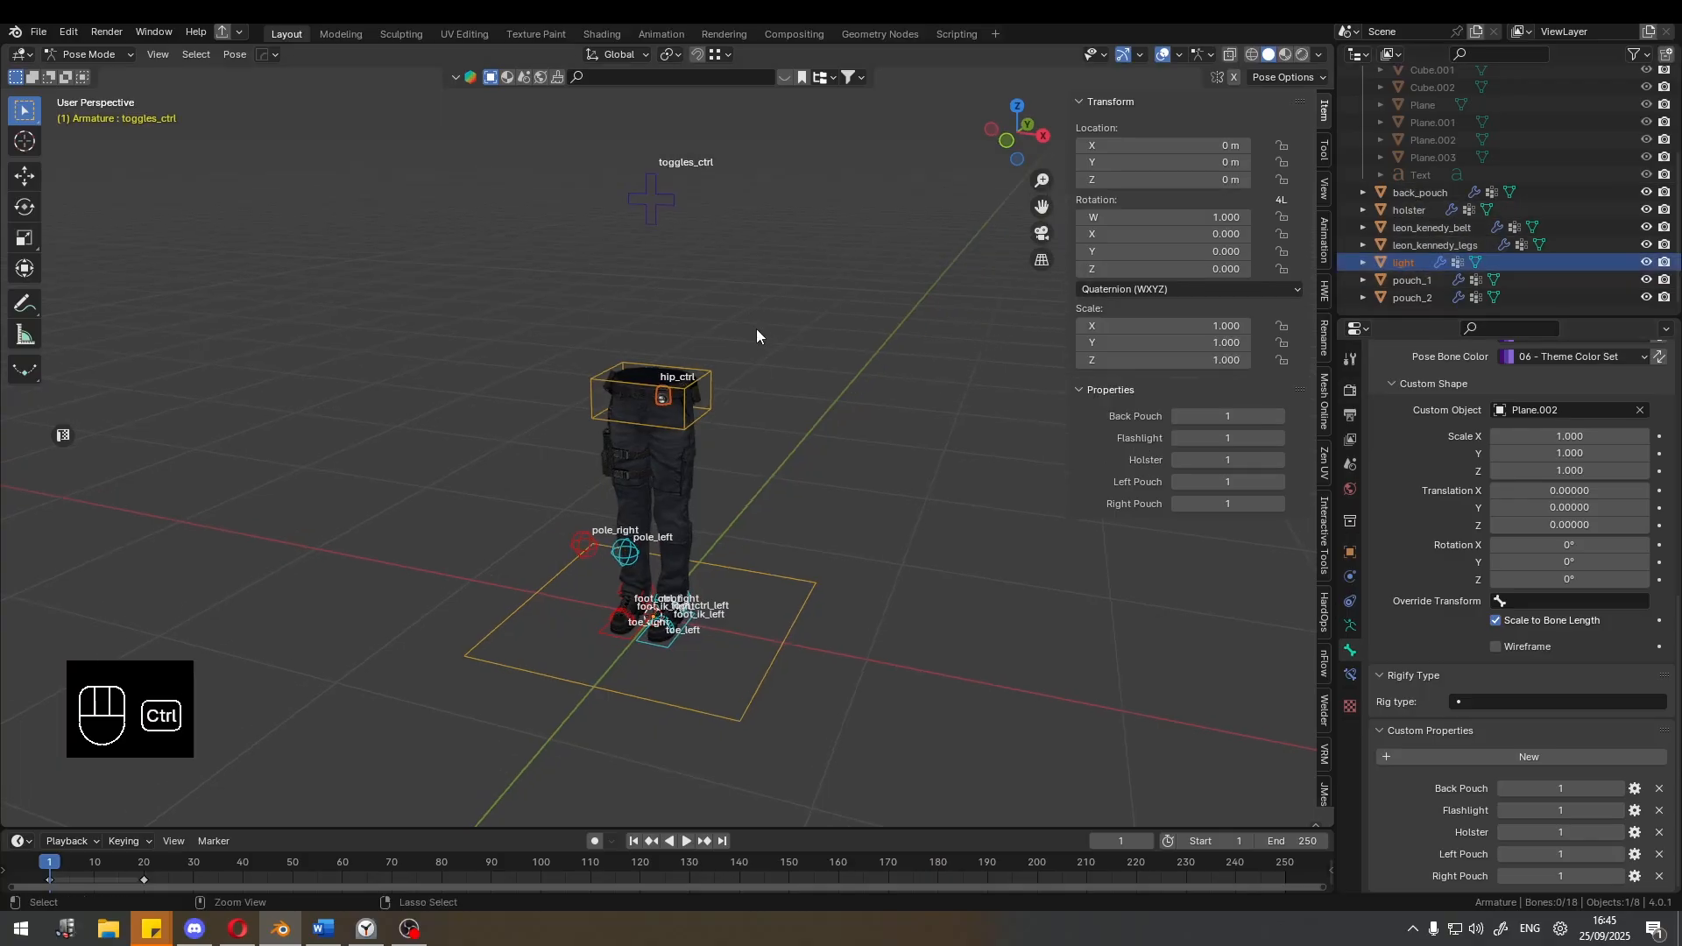
key(ctrl+Tab)
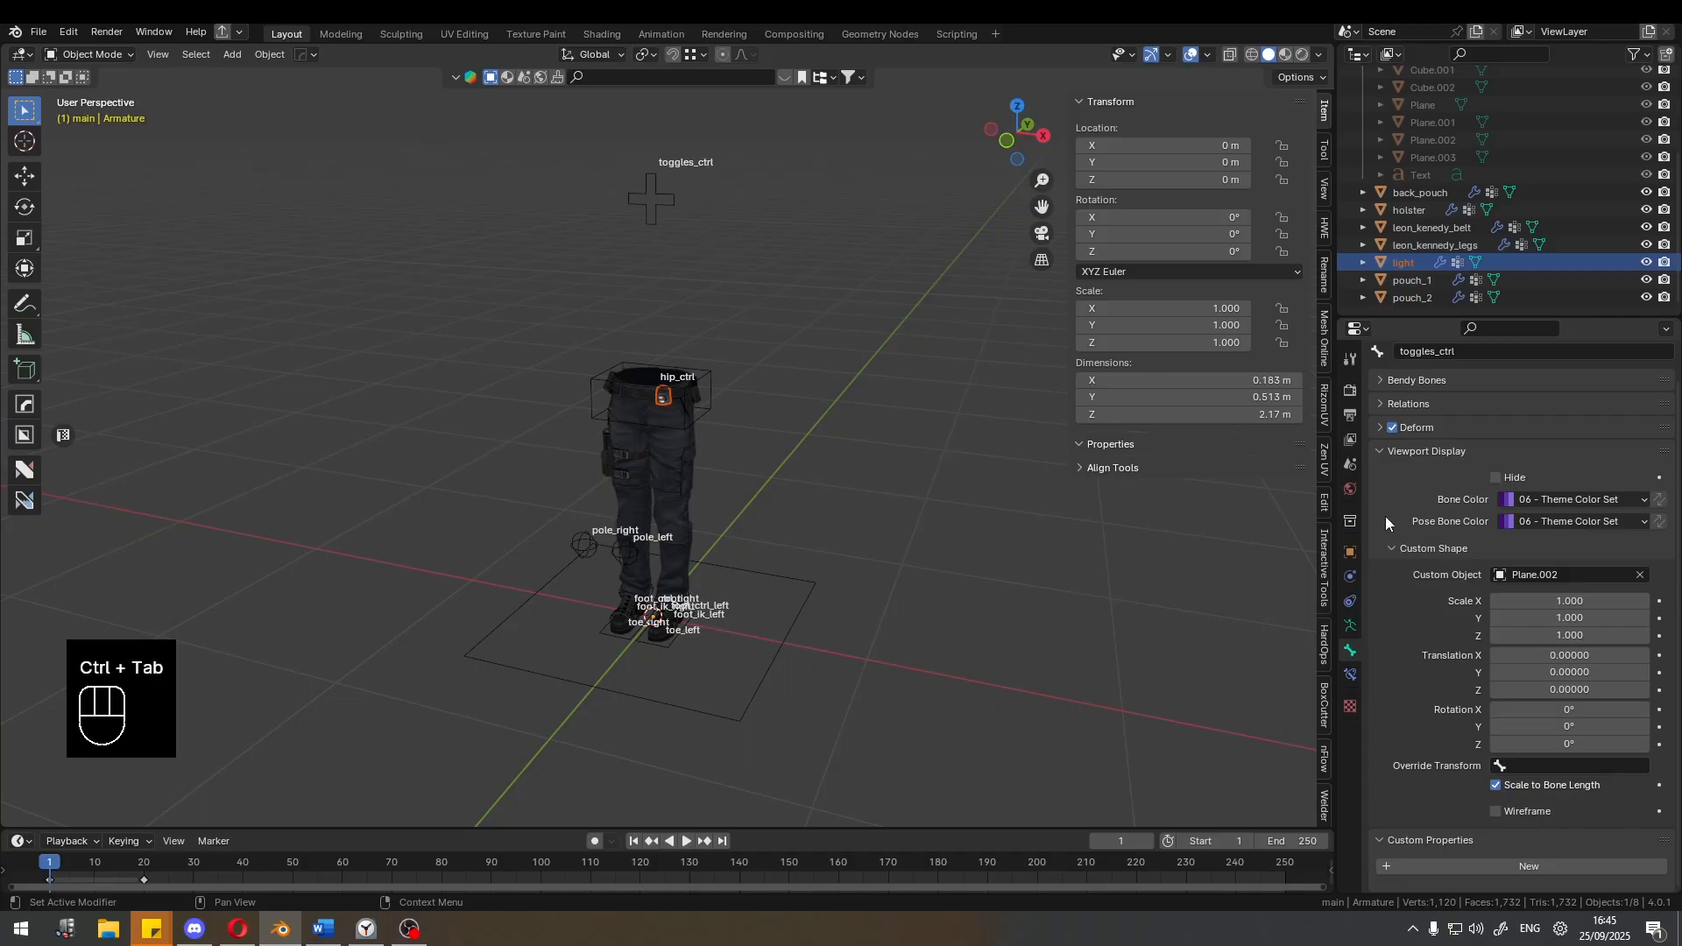
click(1407, 265)
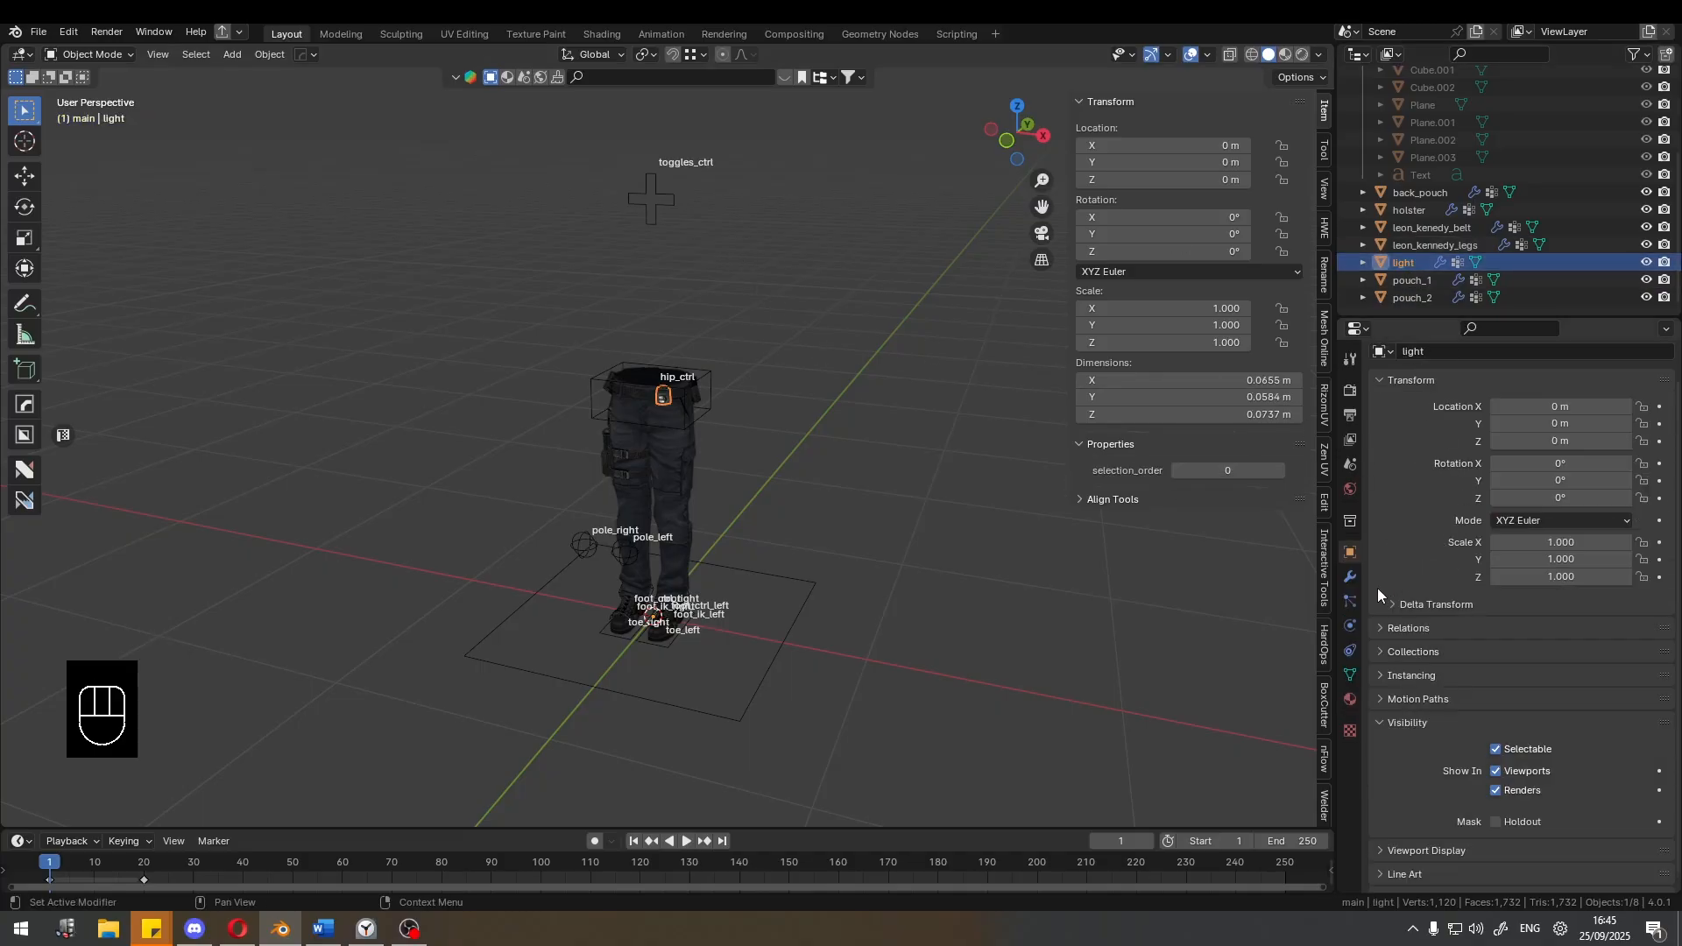
scroll(1411, 543, down, 1)
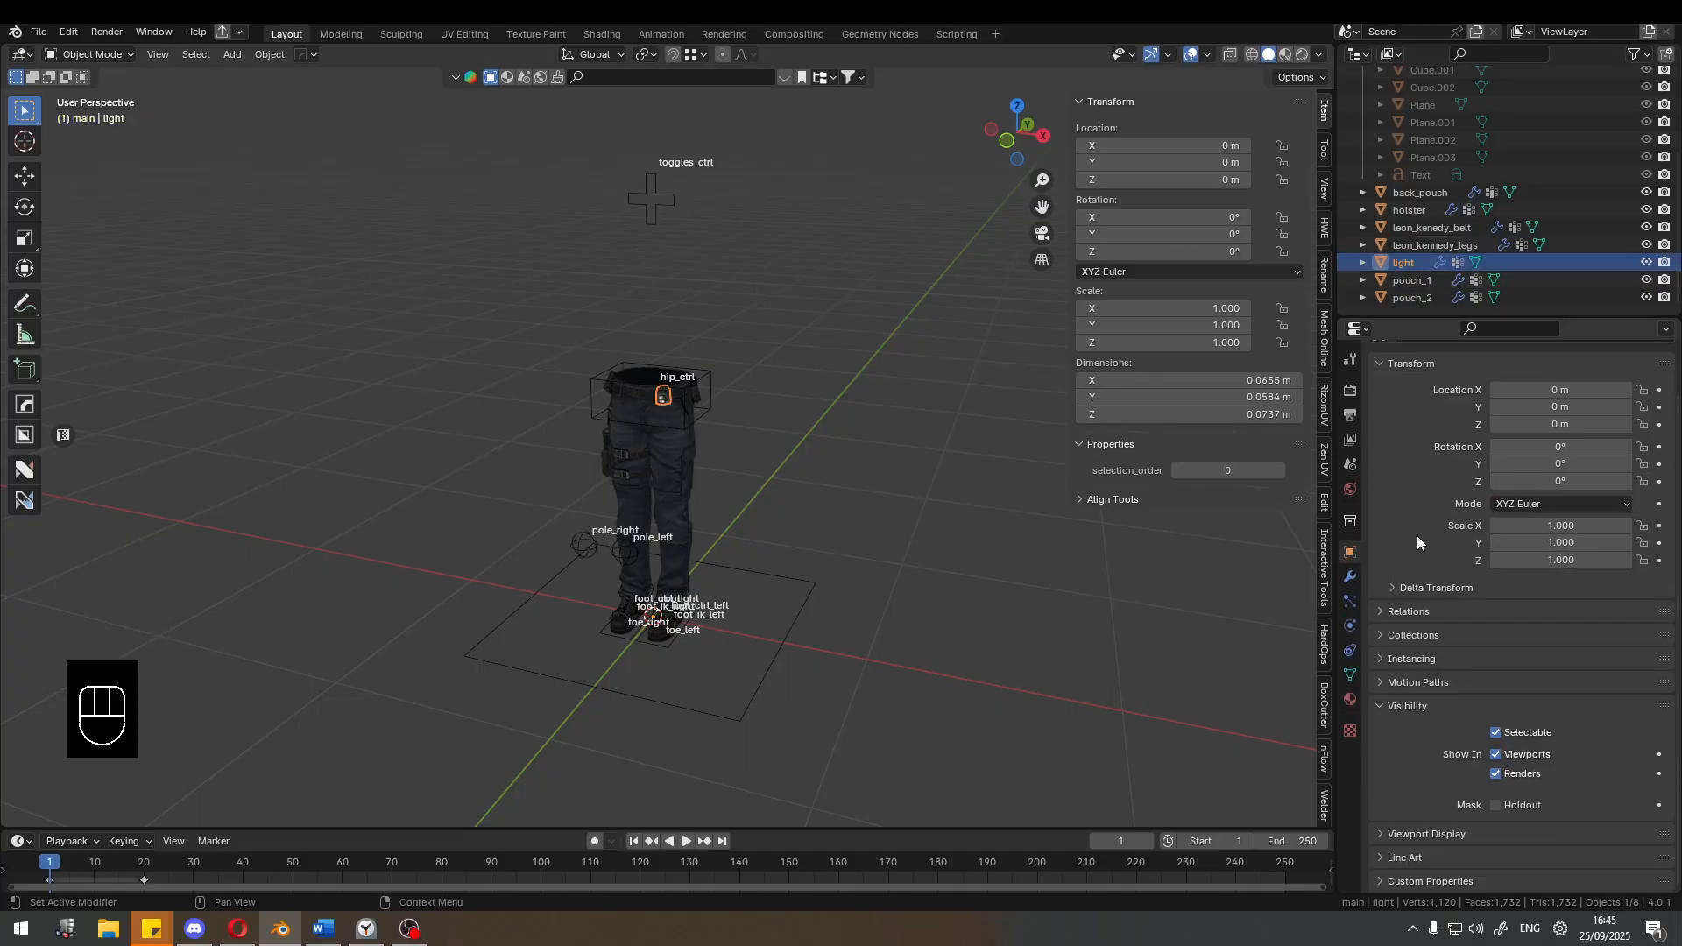
right_click(1534, 754)
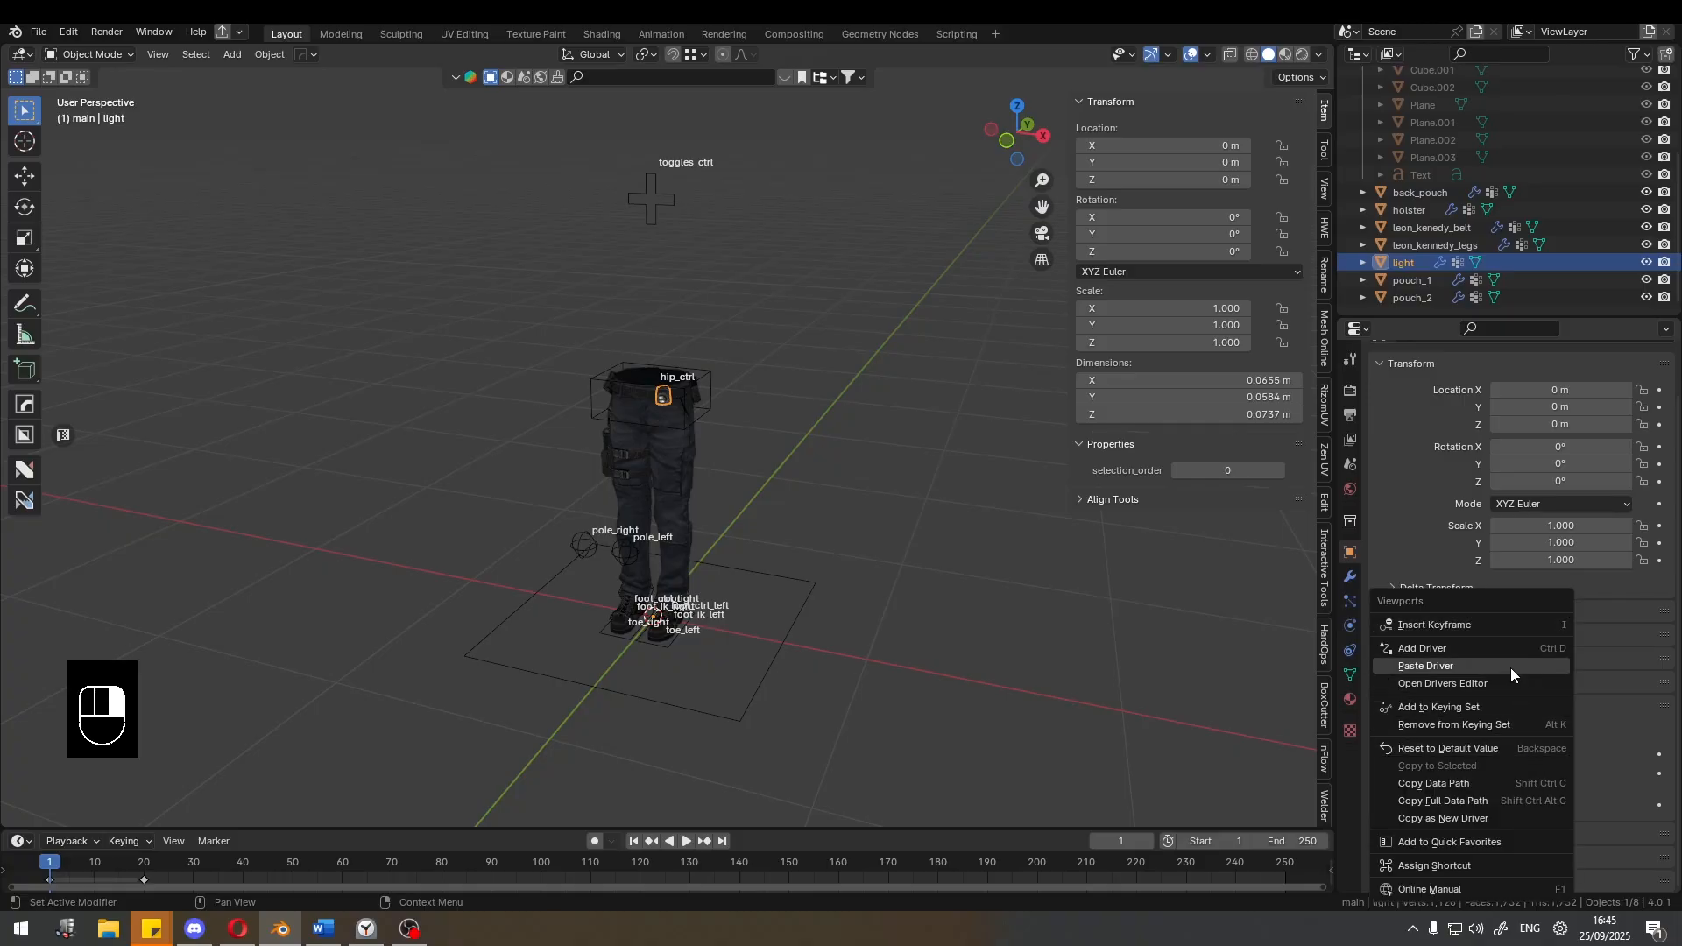
click(1511, 668)
right_click(1527, 772)
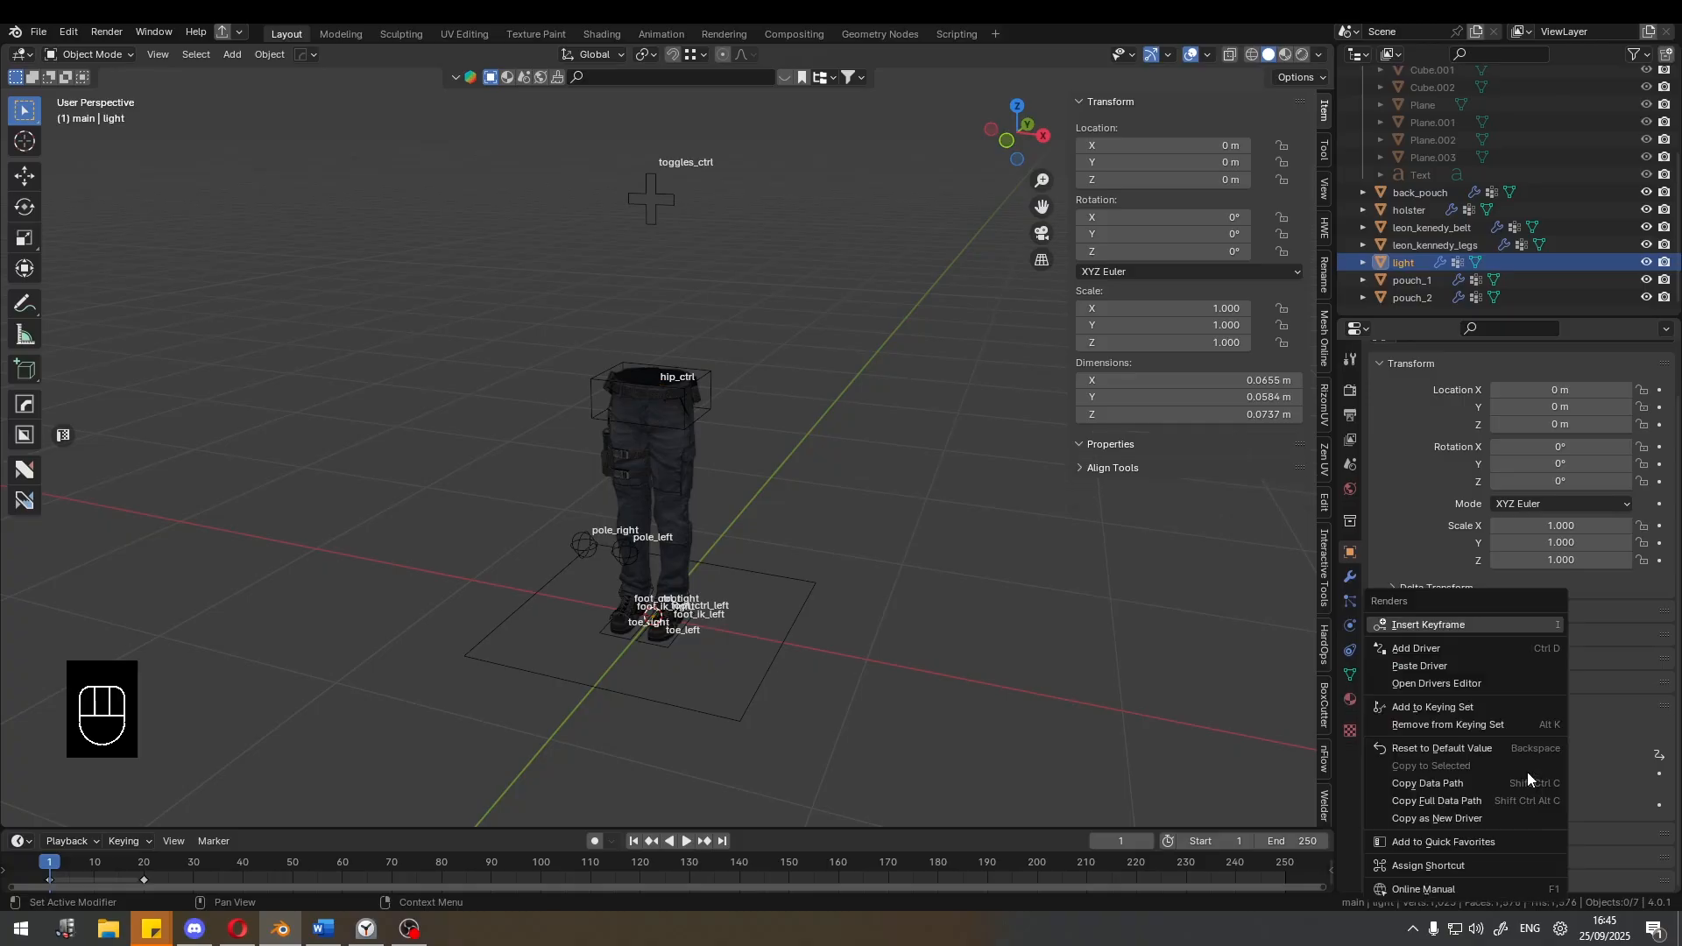
click(1502, 663)
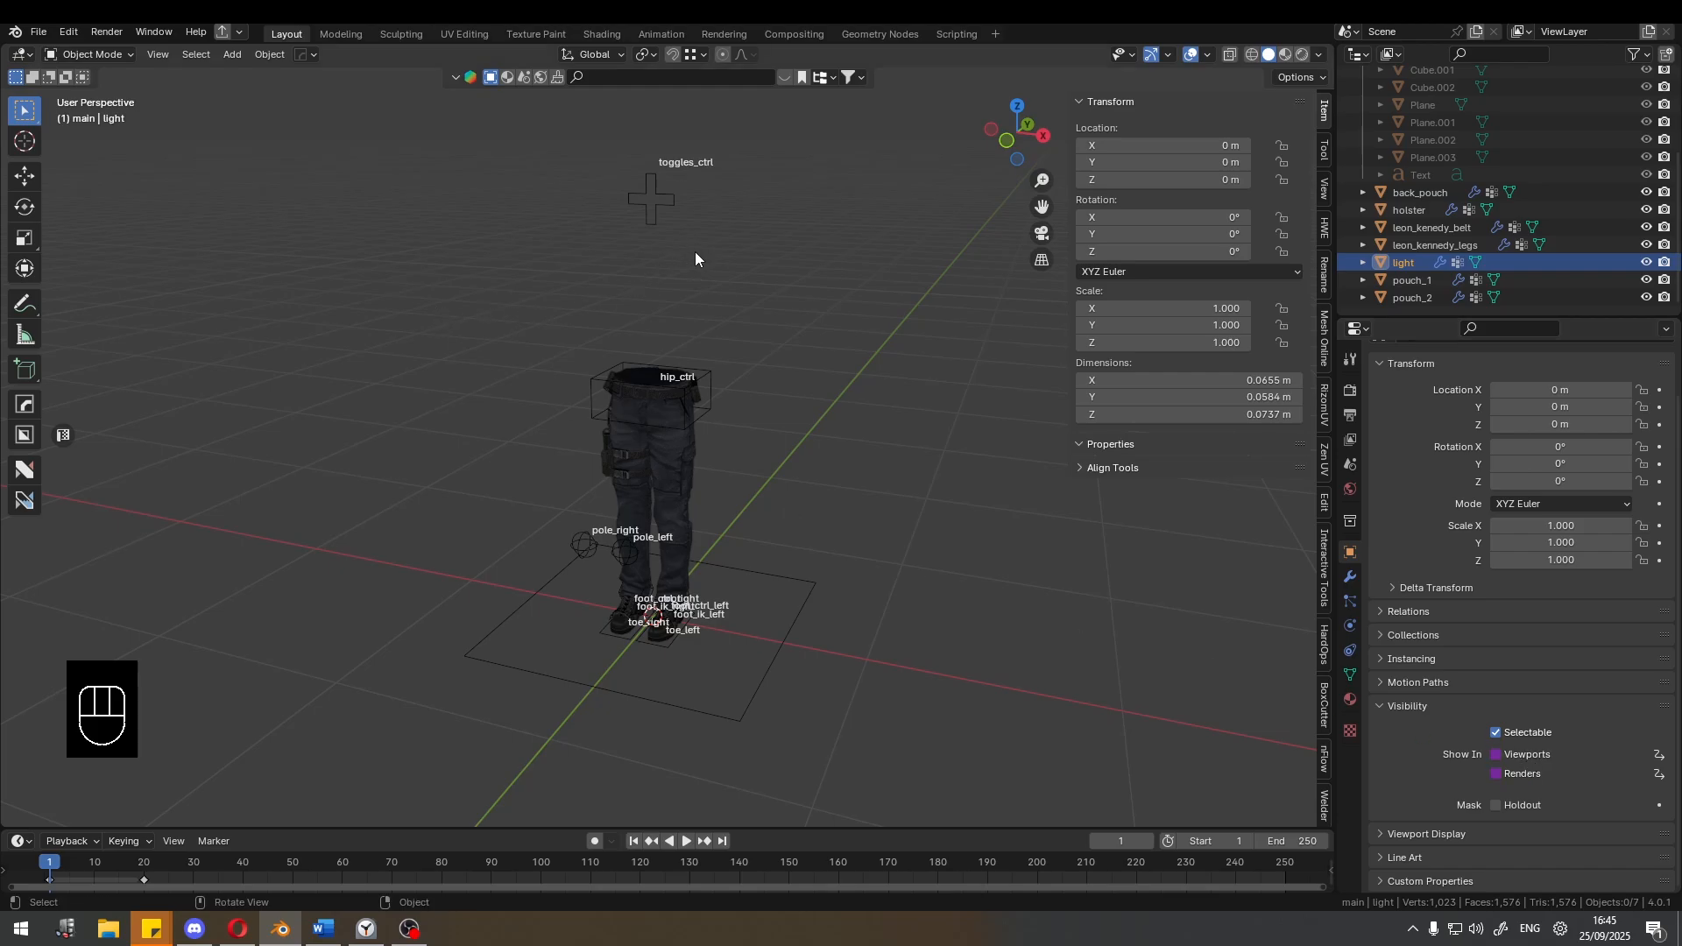
Test the toggles_ctrl bone's Flashlight property in Pose Mode by switching it to 0 and back to 1, and return to Object Mode.
click(671, 203)
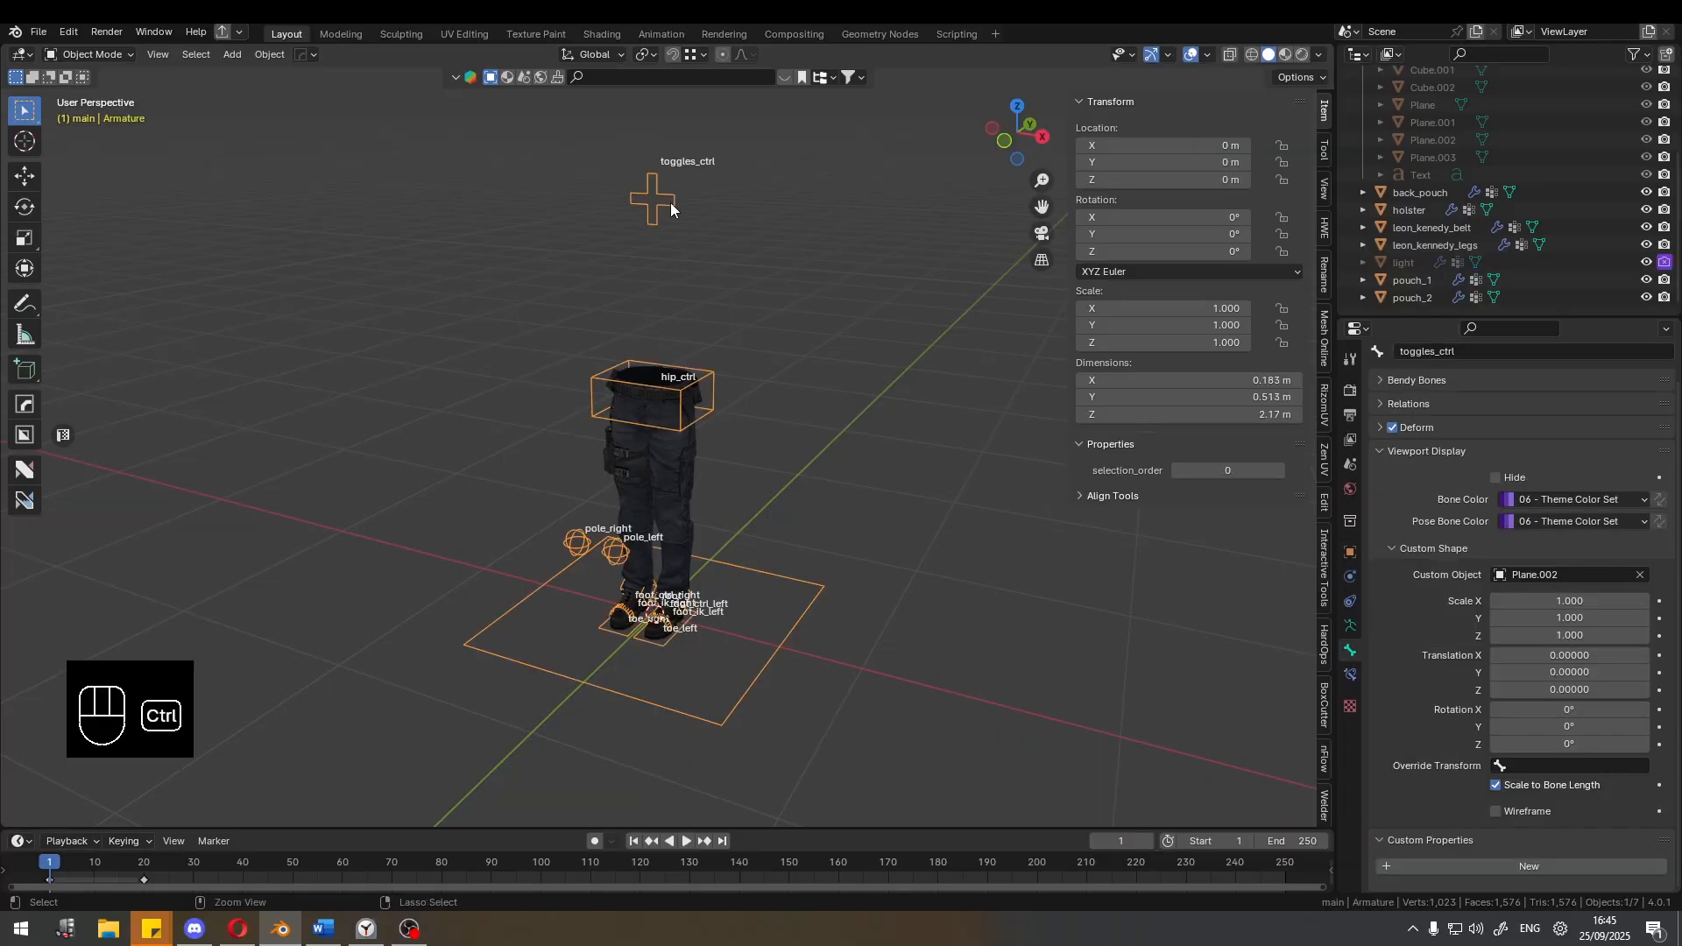
key(ctrl+Tab)
click(1177, 438)
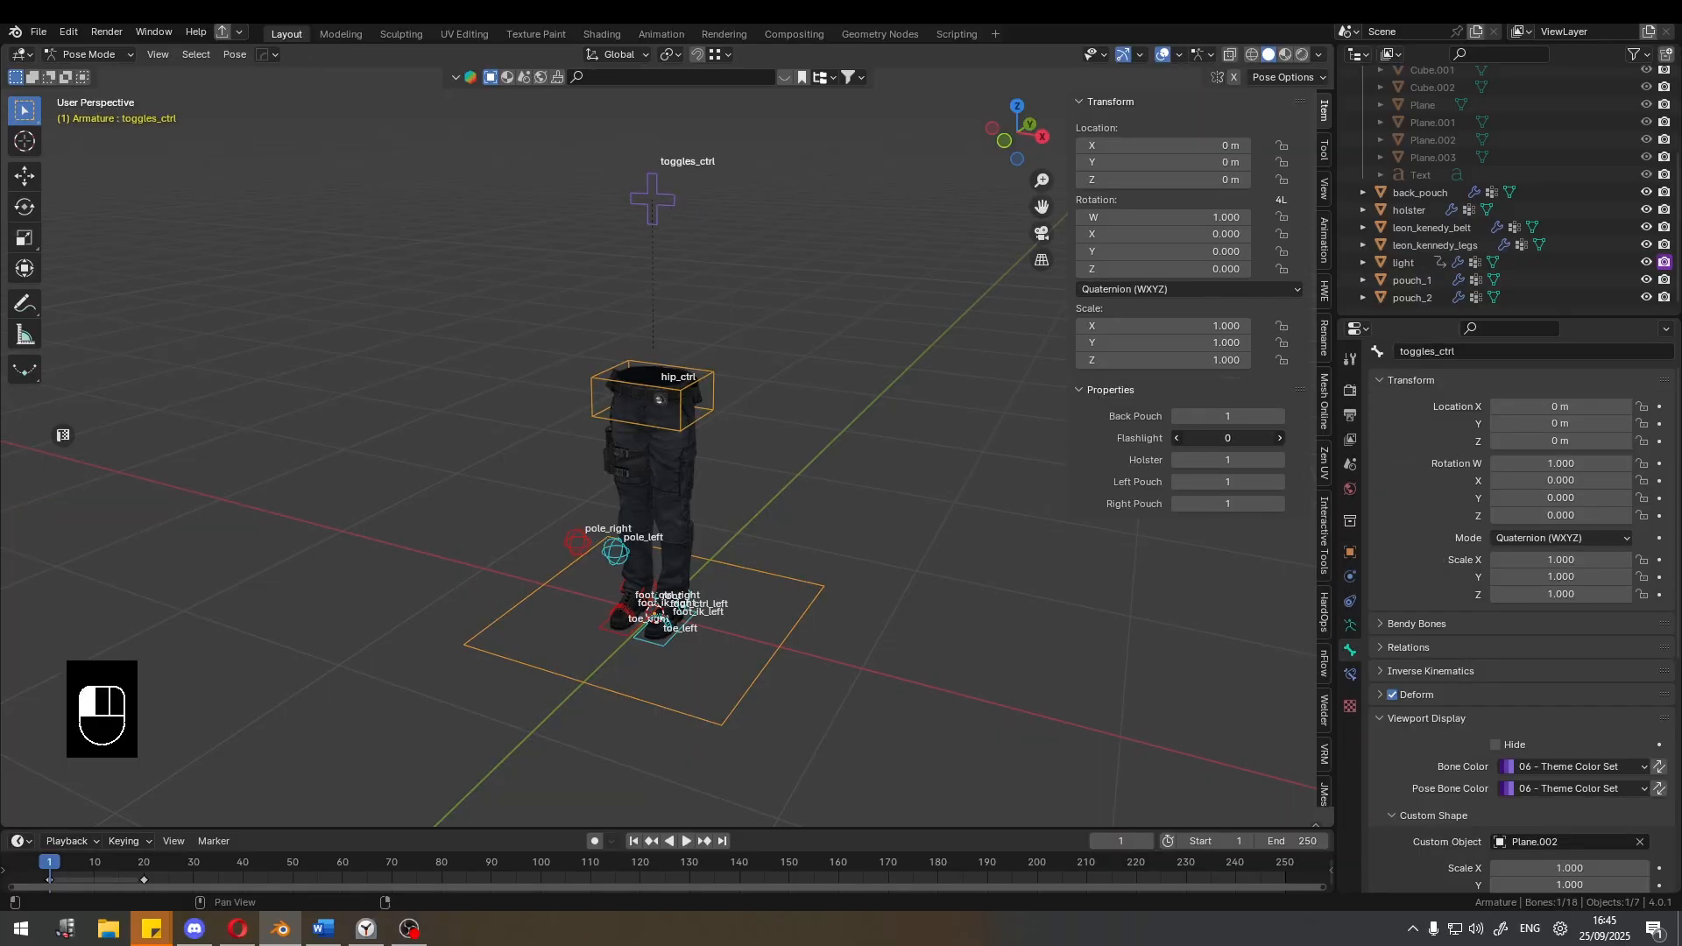
drag(1192, 436, 1204, 437)
key(ctrl+Tab)
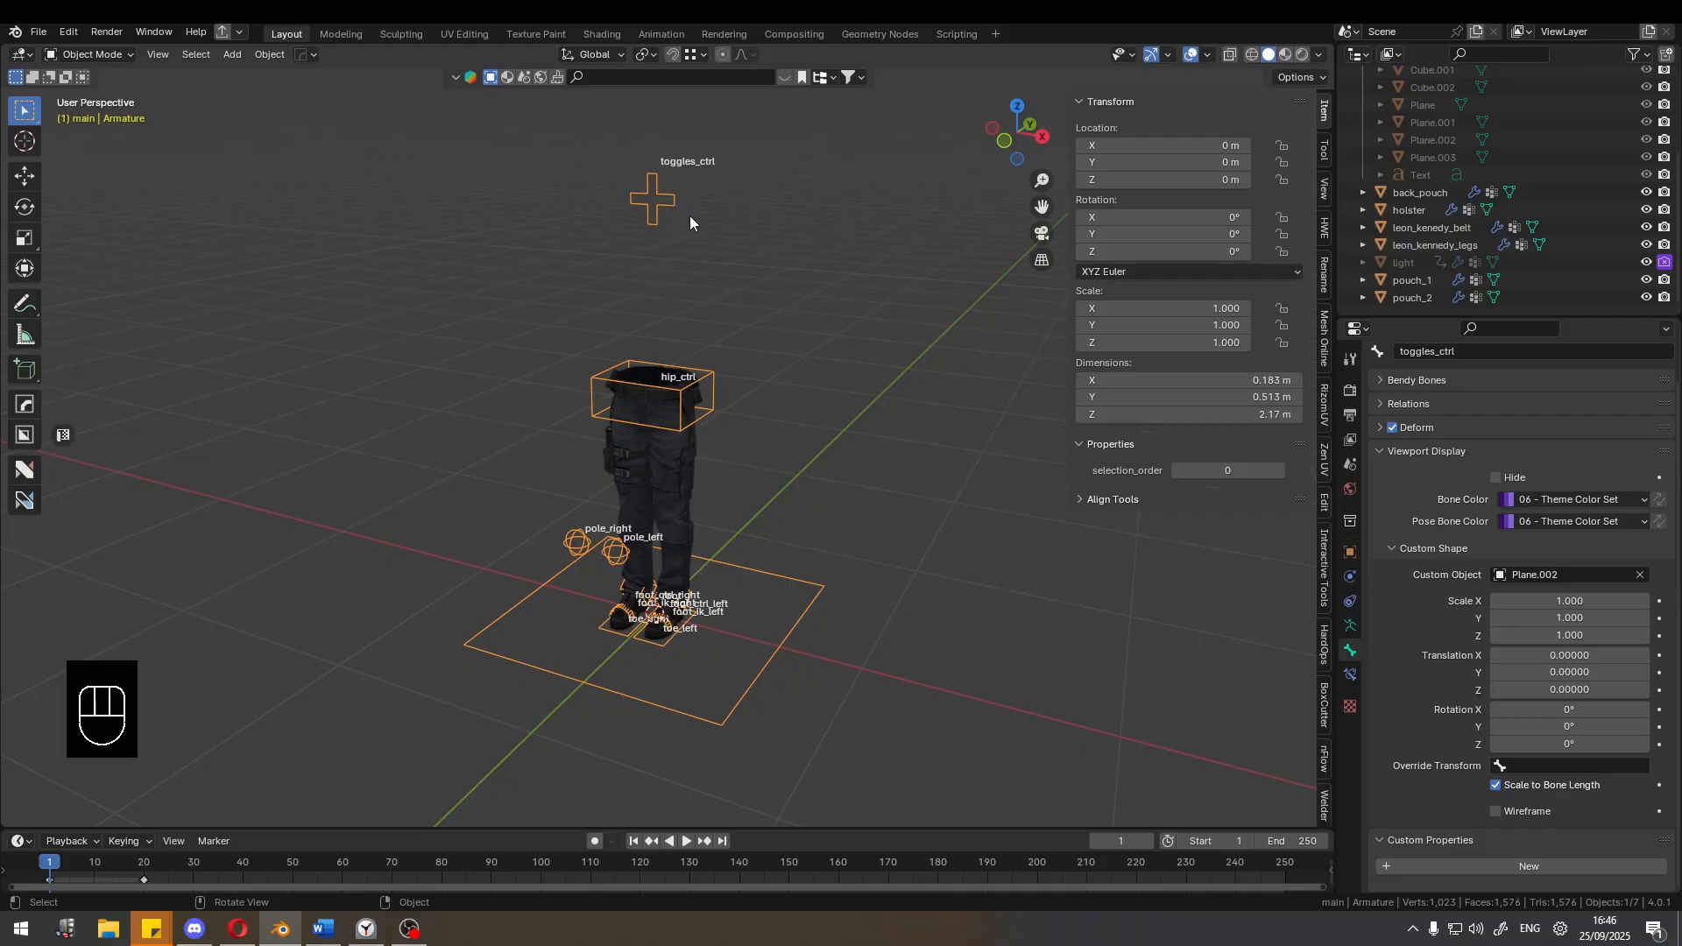
key(ctrl+Tab)
key(ctrl+Tab)
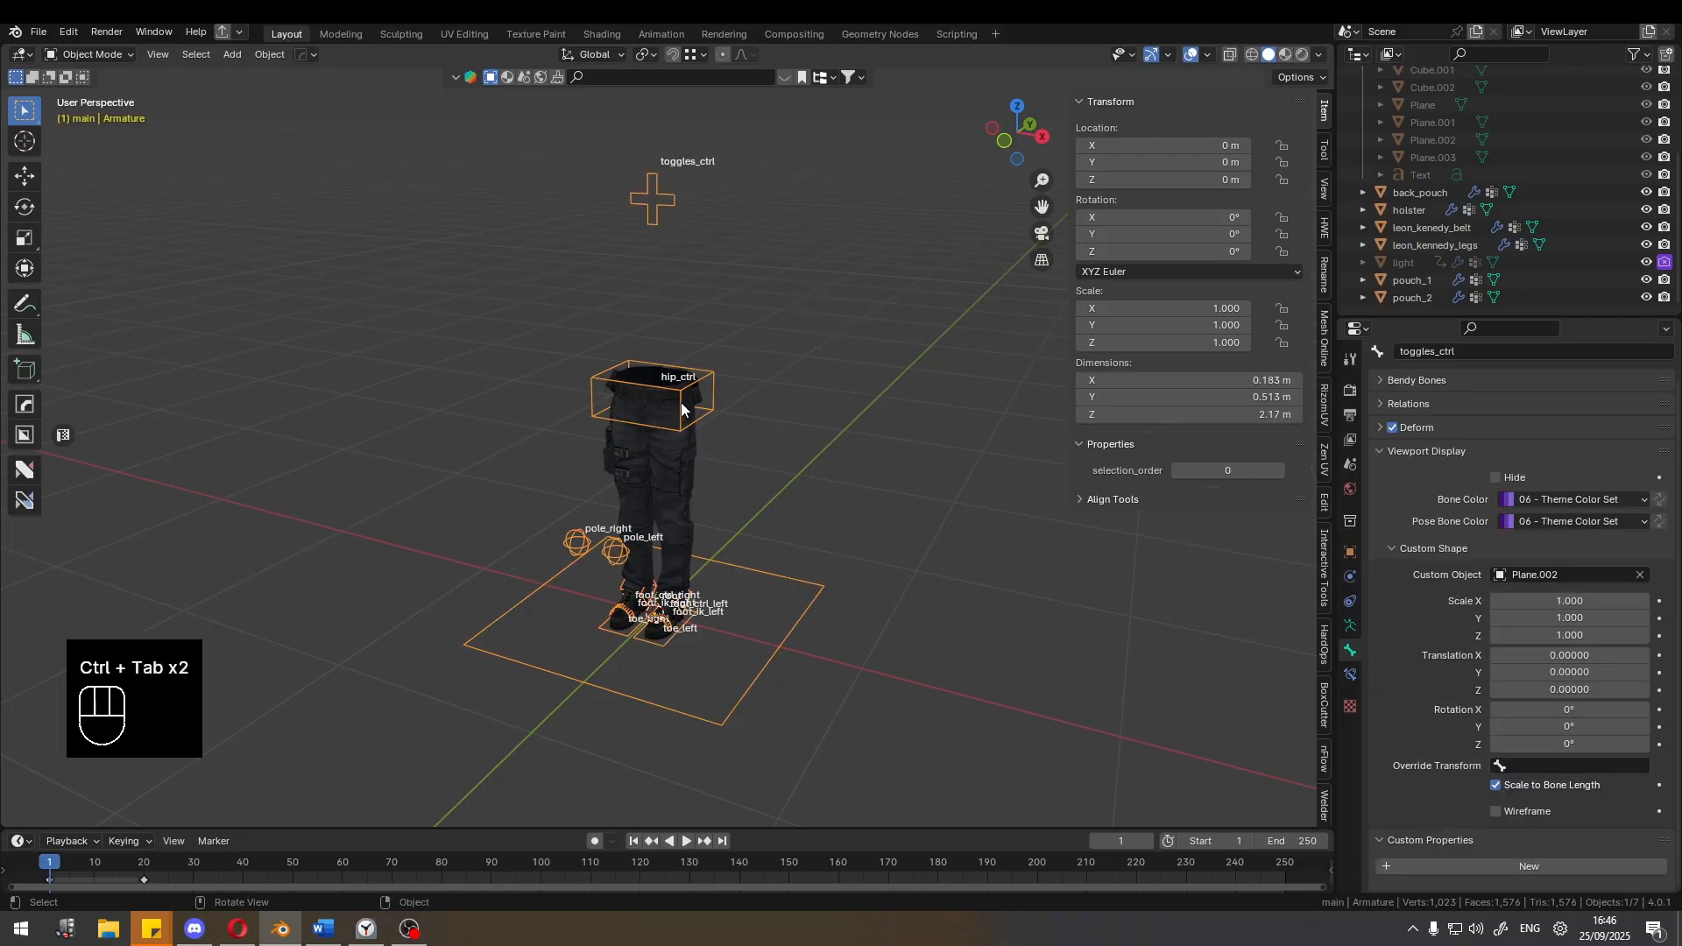
Edit the light object's Viewports visibility driver and change its type to Scripted Expression.
click(1411, 264)
right_click(1535, 772)
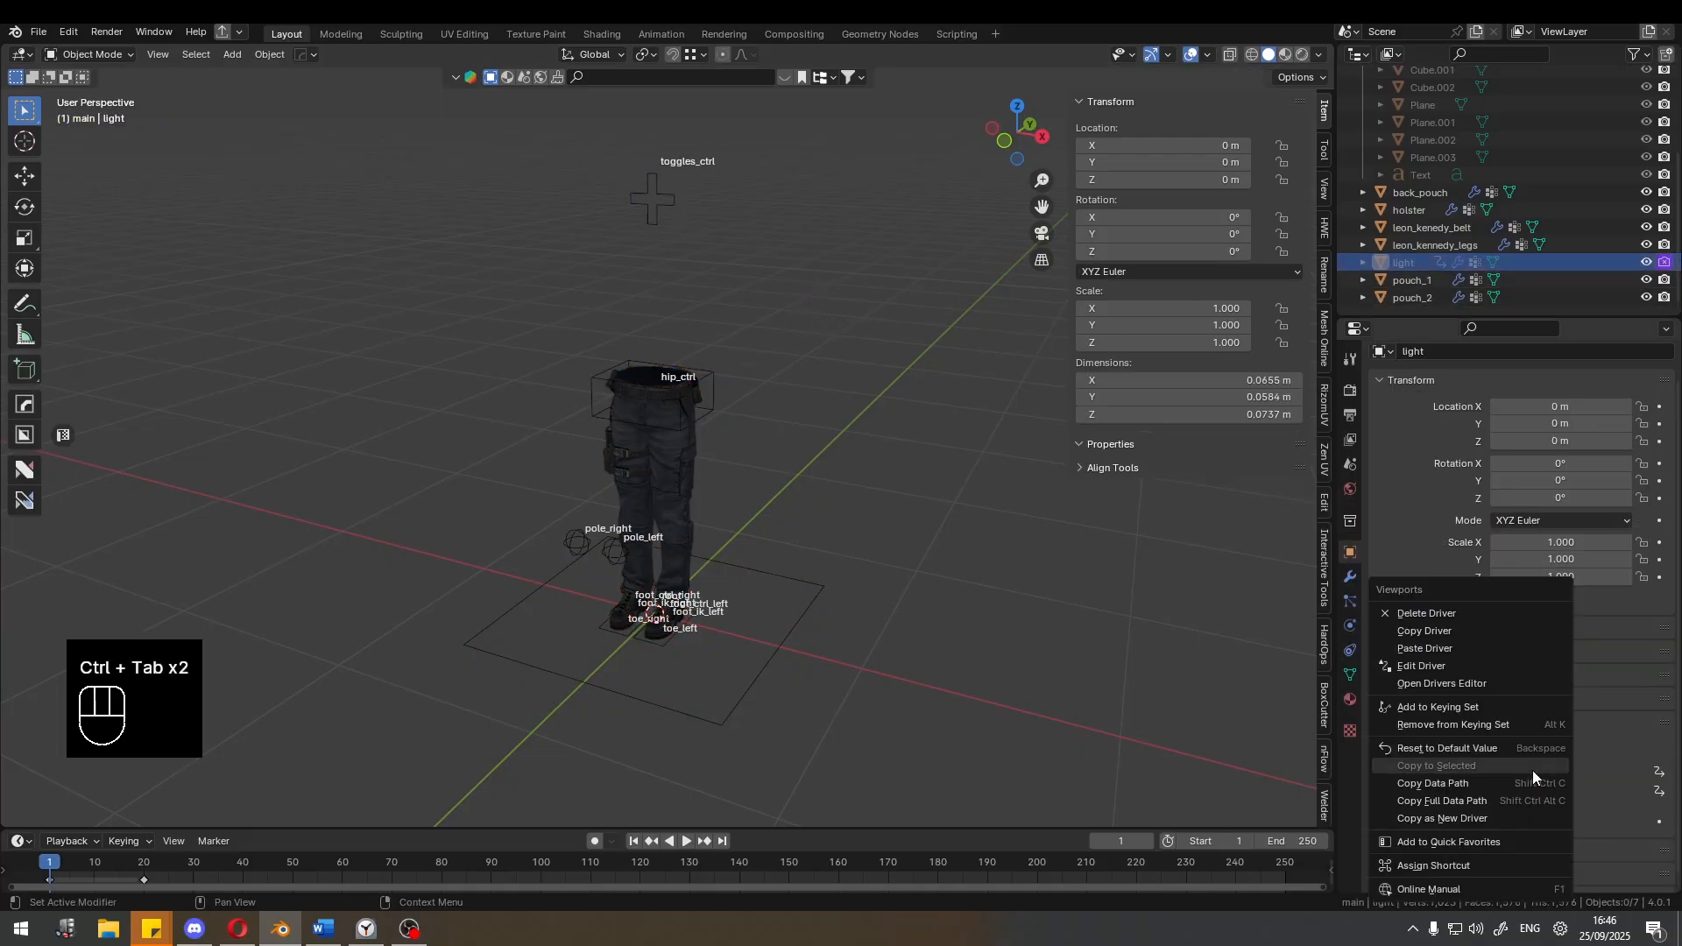
click(1487, 666)
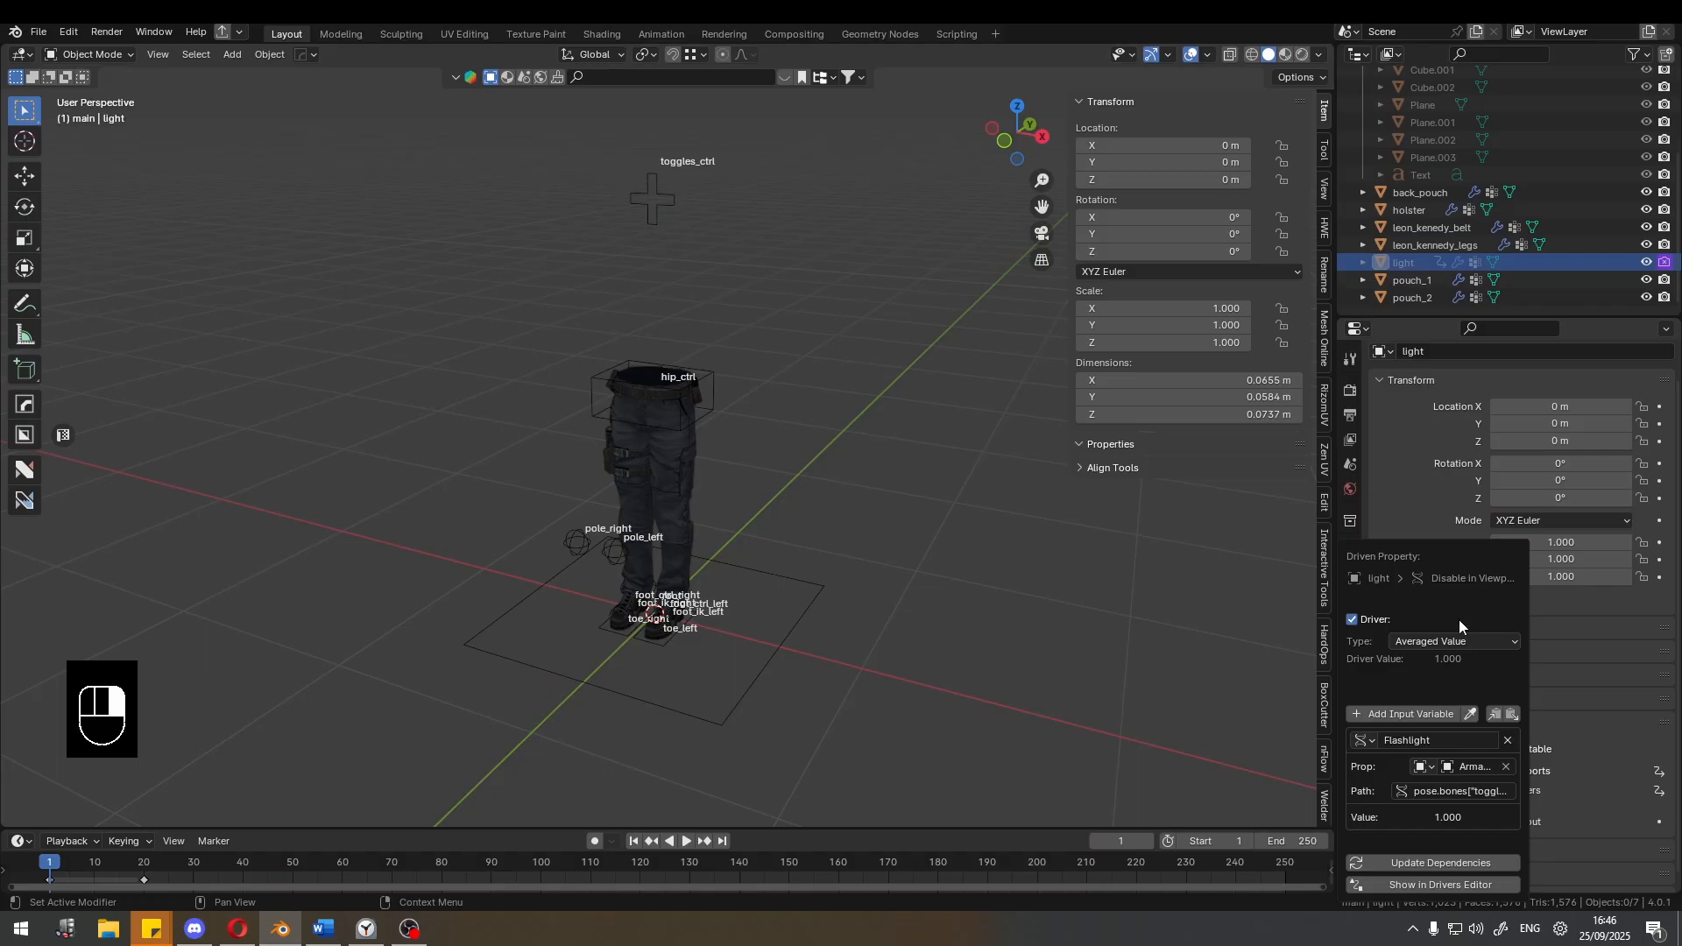
click(1456, 644)
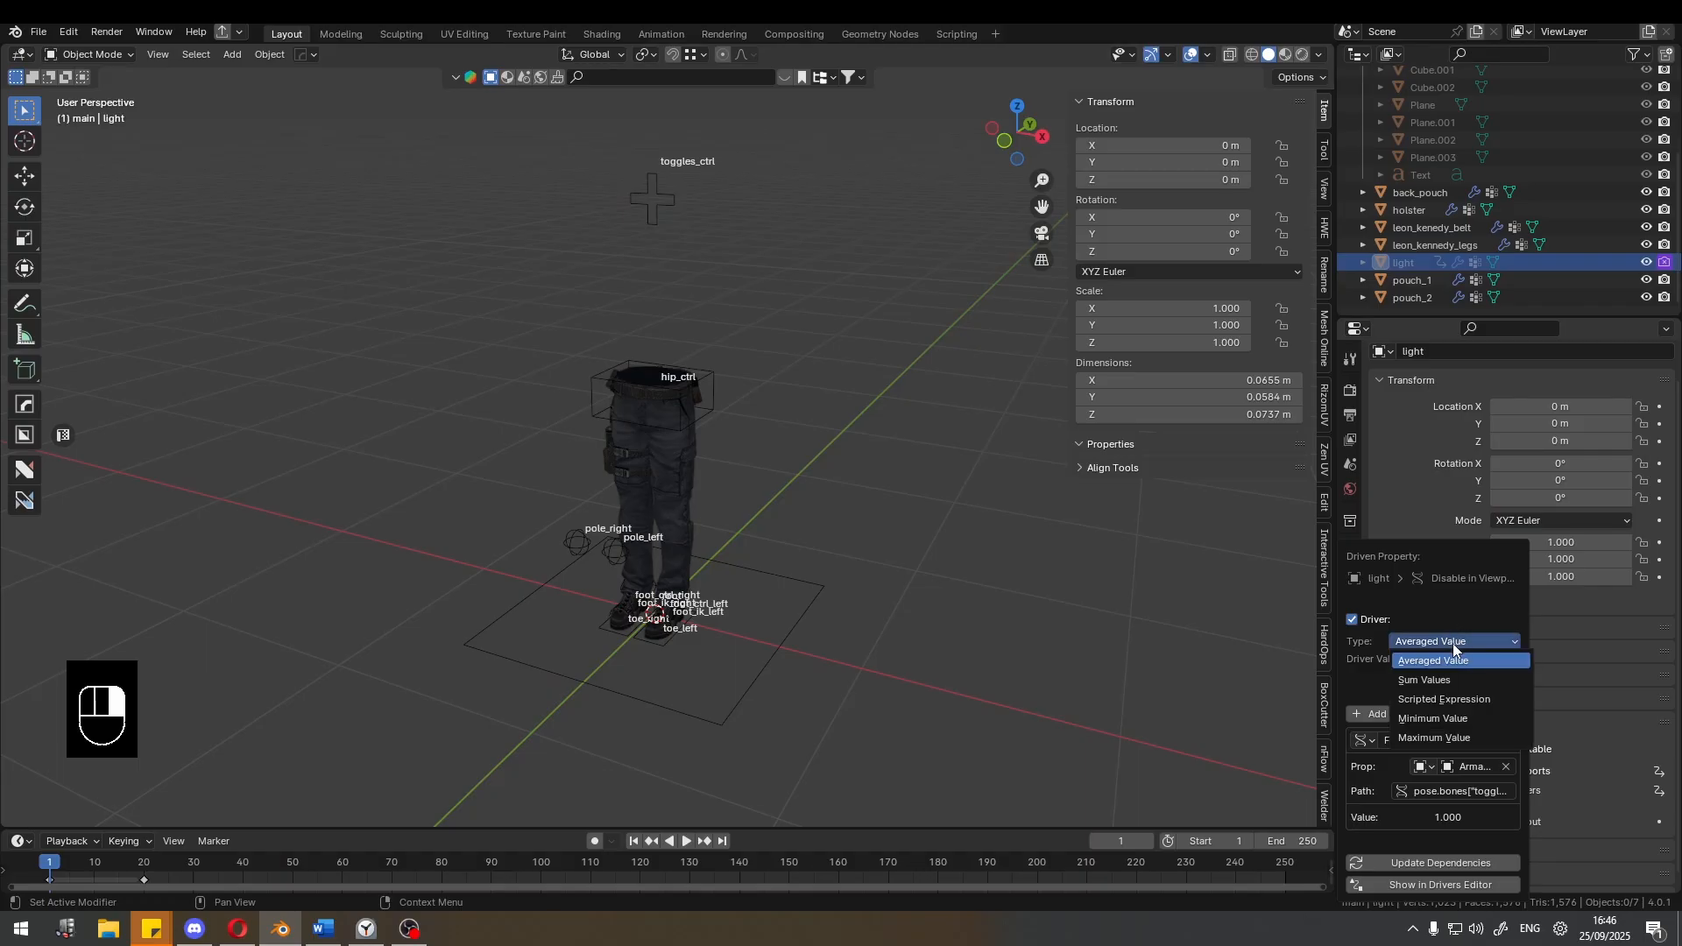
click(1441, 699)
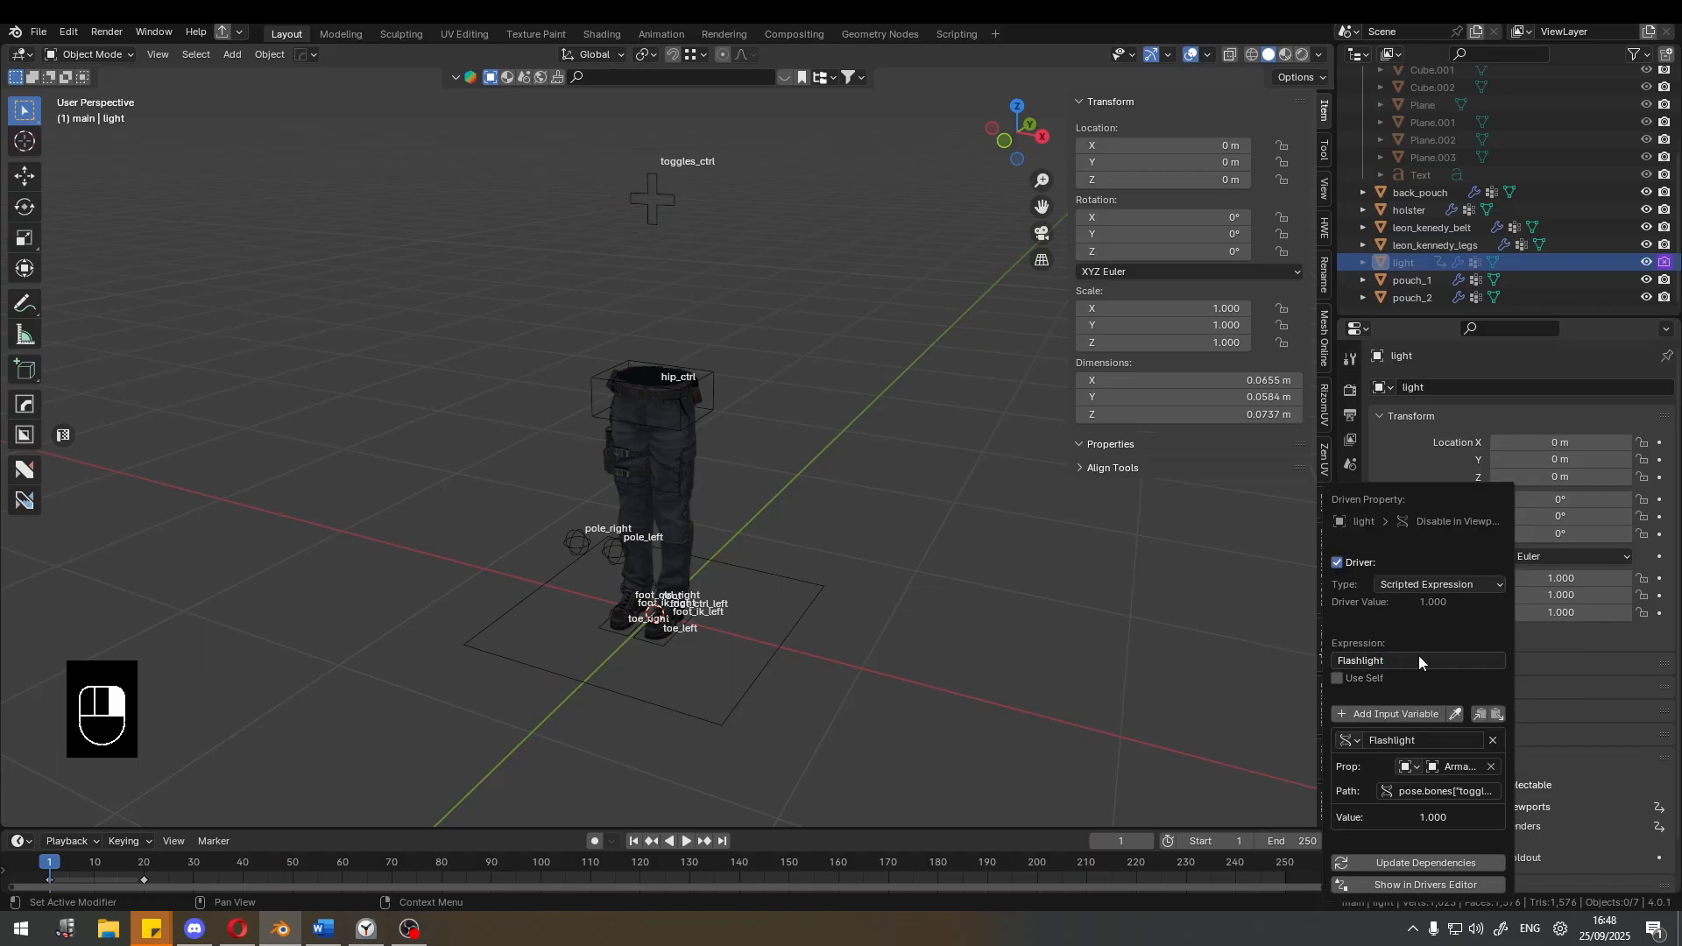
Set the light's Viewports driver expression to Flashlight != 1.
click(1419, 659)
click(1437, 666)
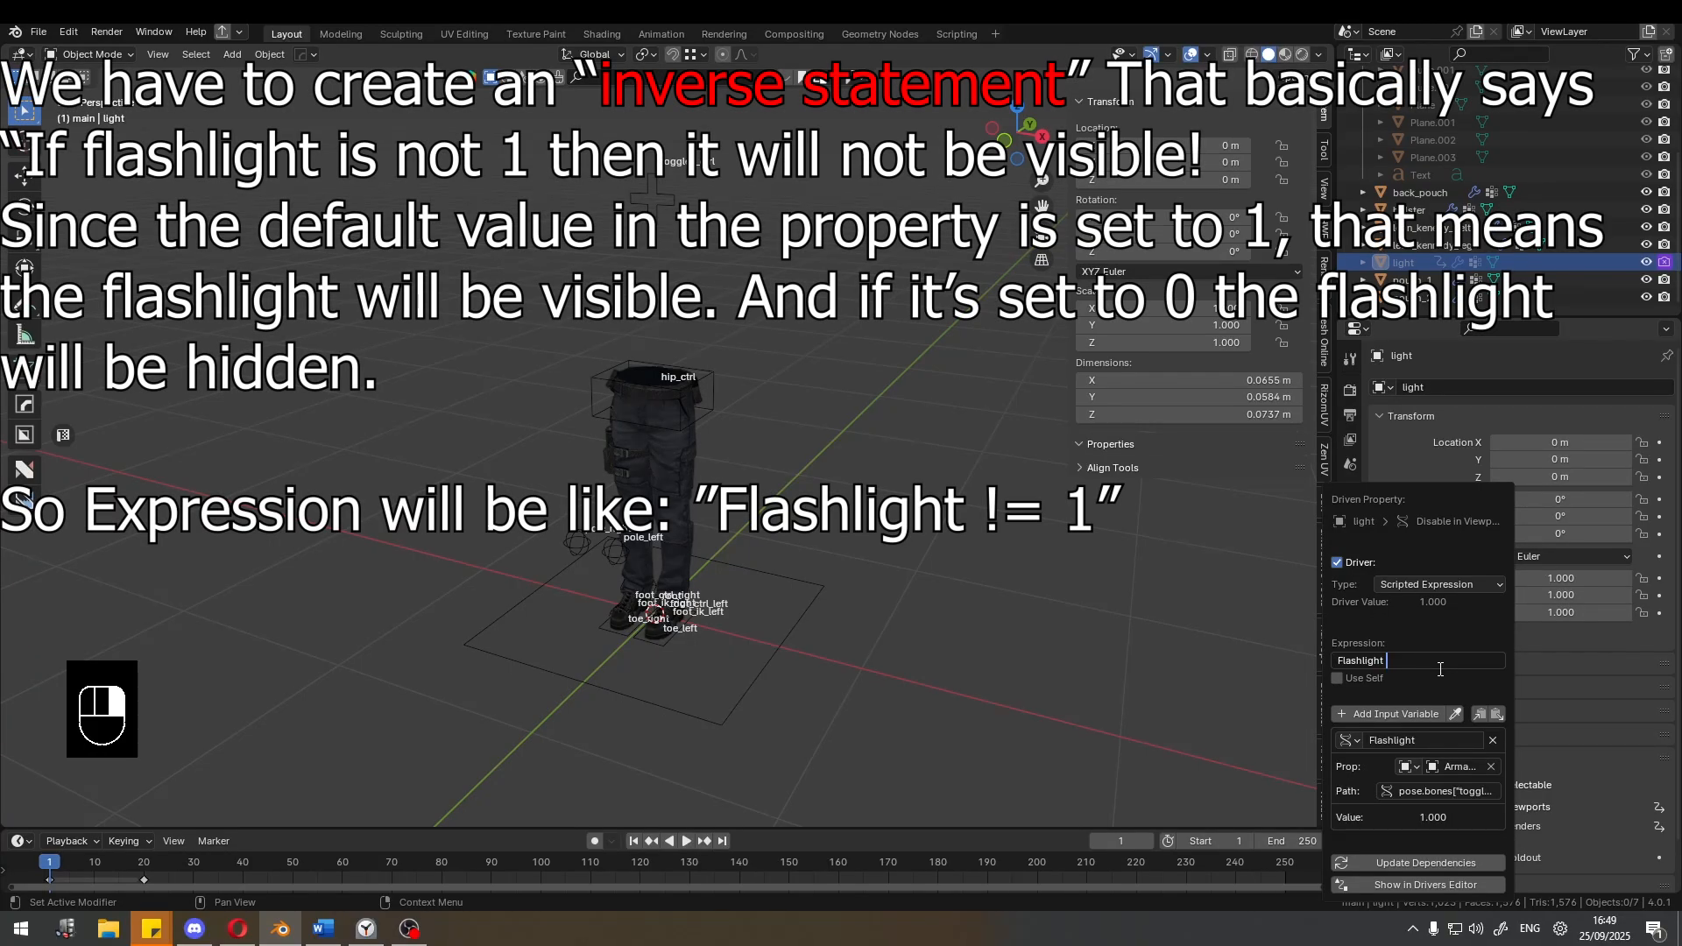
text(!=)
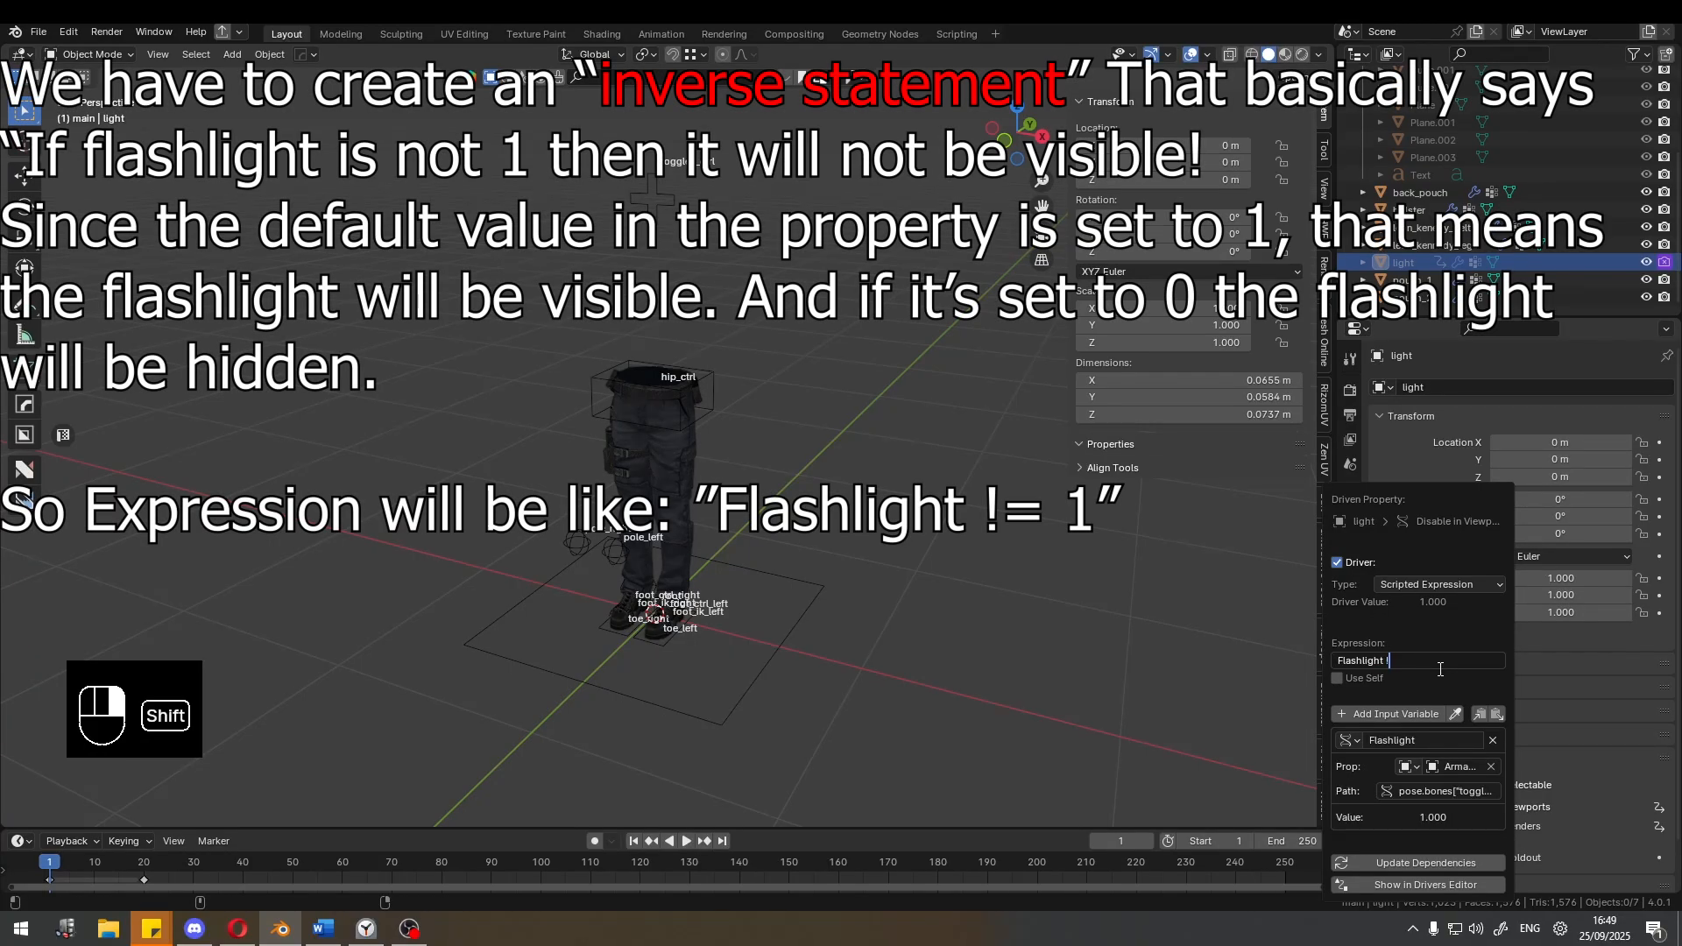
text( 1)
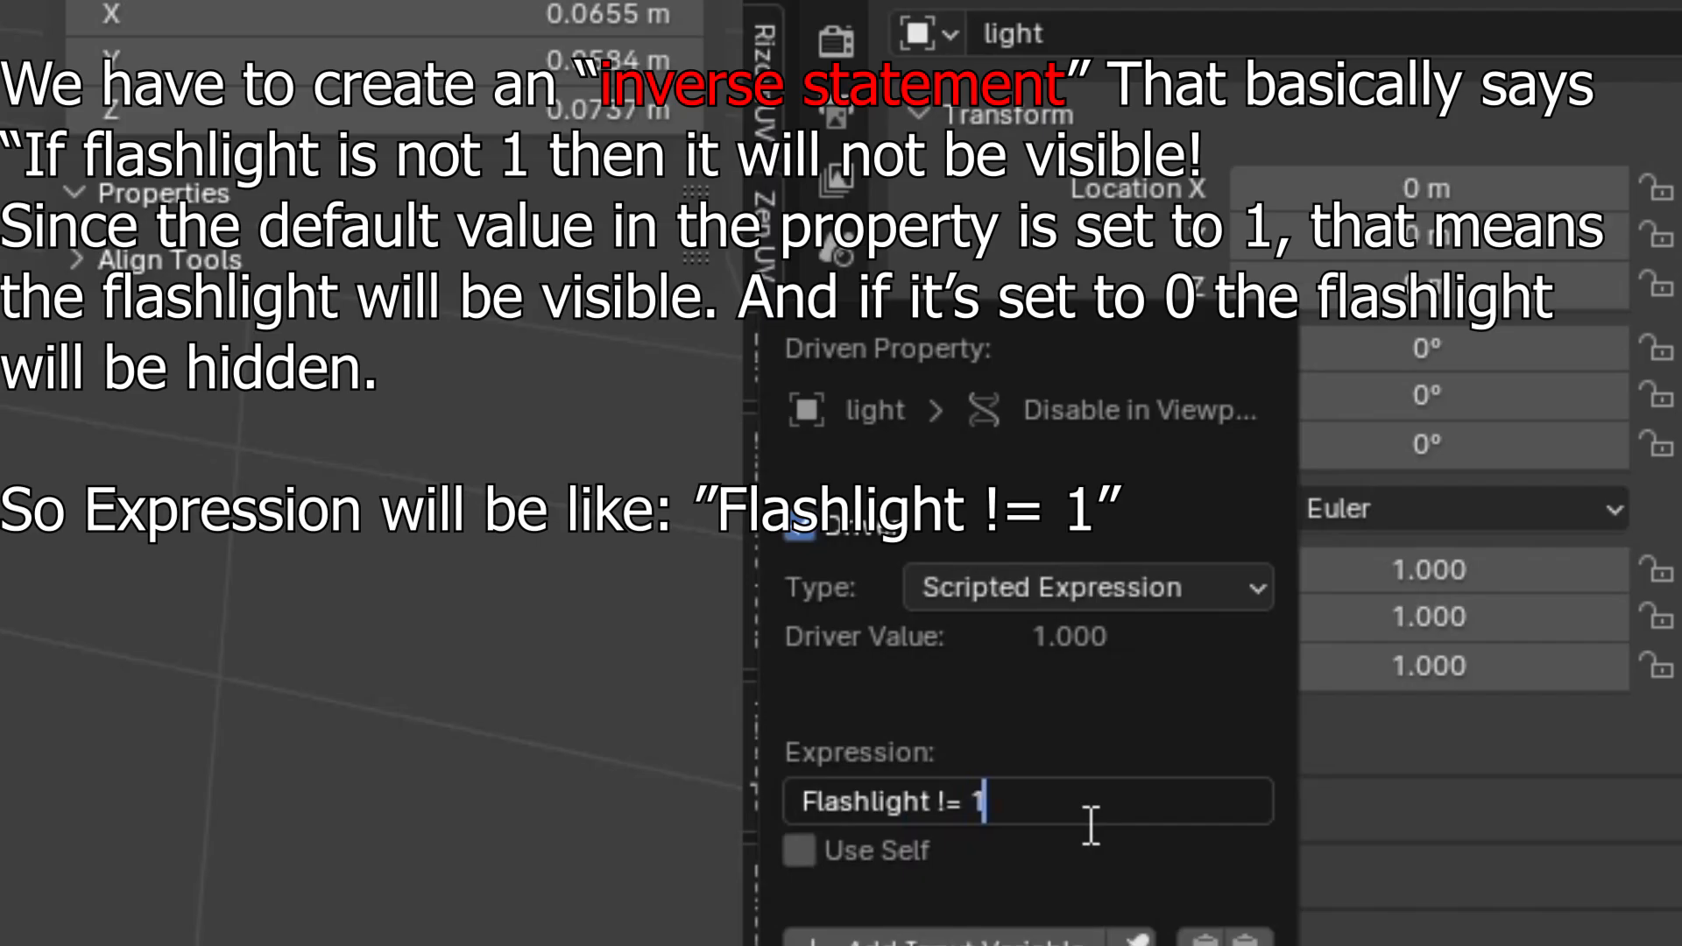
key(Return)
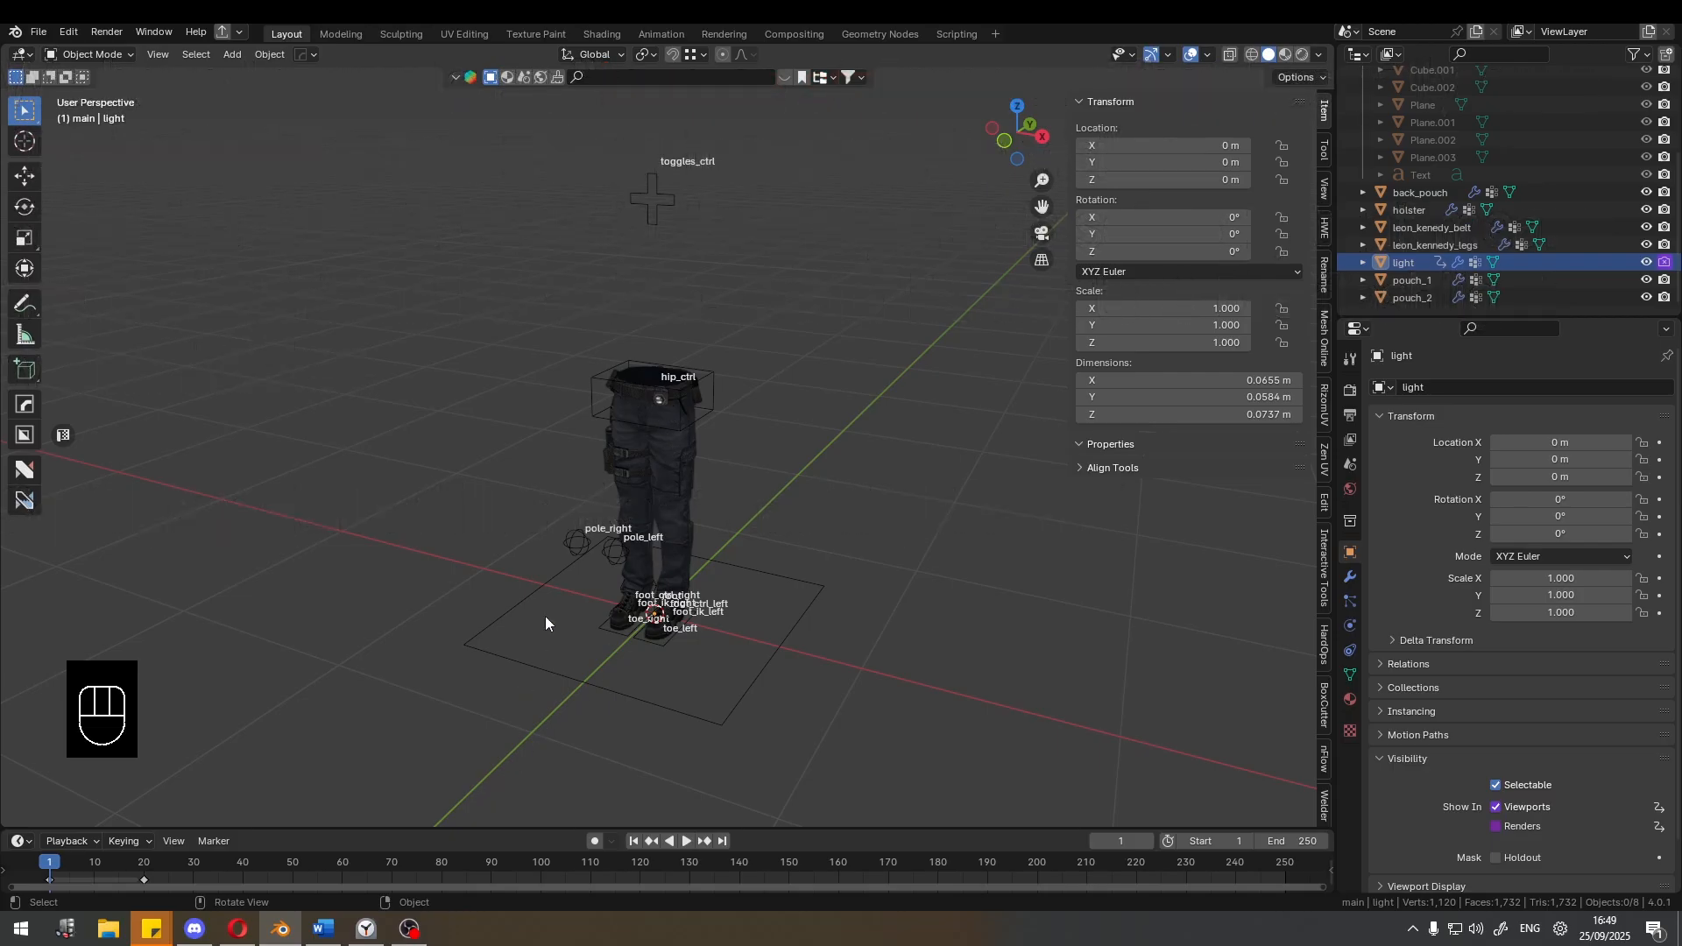
Test the inverted Viewports driver in Pose Mode by switching the toggles_ctrl bone's Flashlight property to 0 and back to 1.
click(671, 196)
middle_drag(671, 196, 765, 281)
key(ctrl+Tab)
click(664, 250)
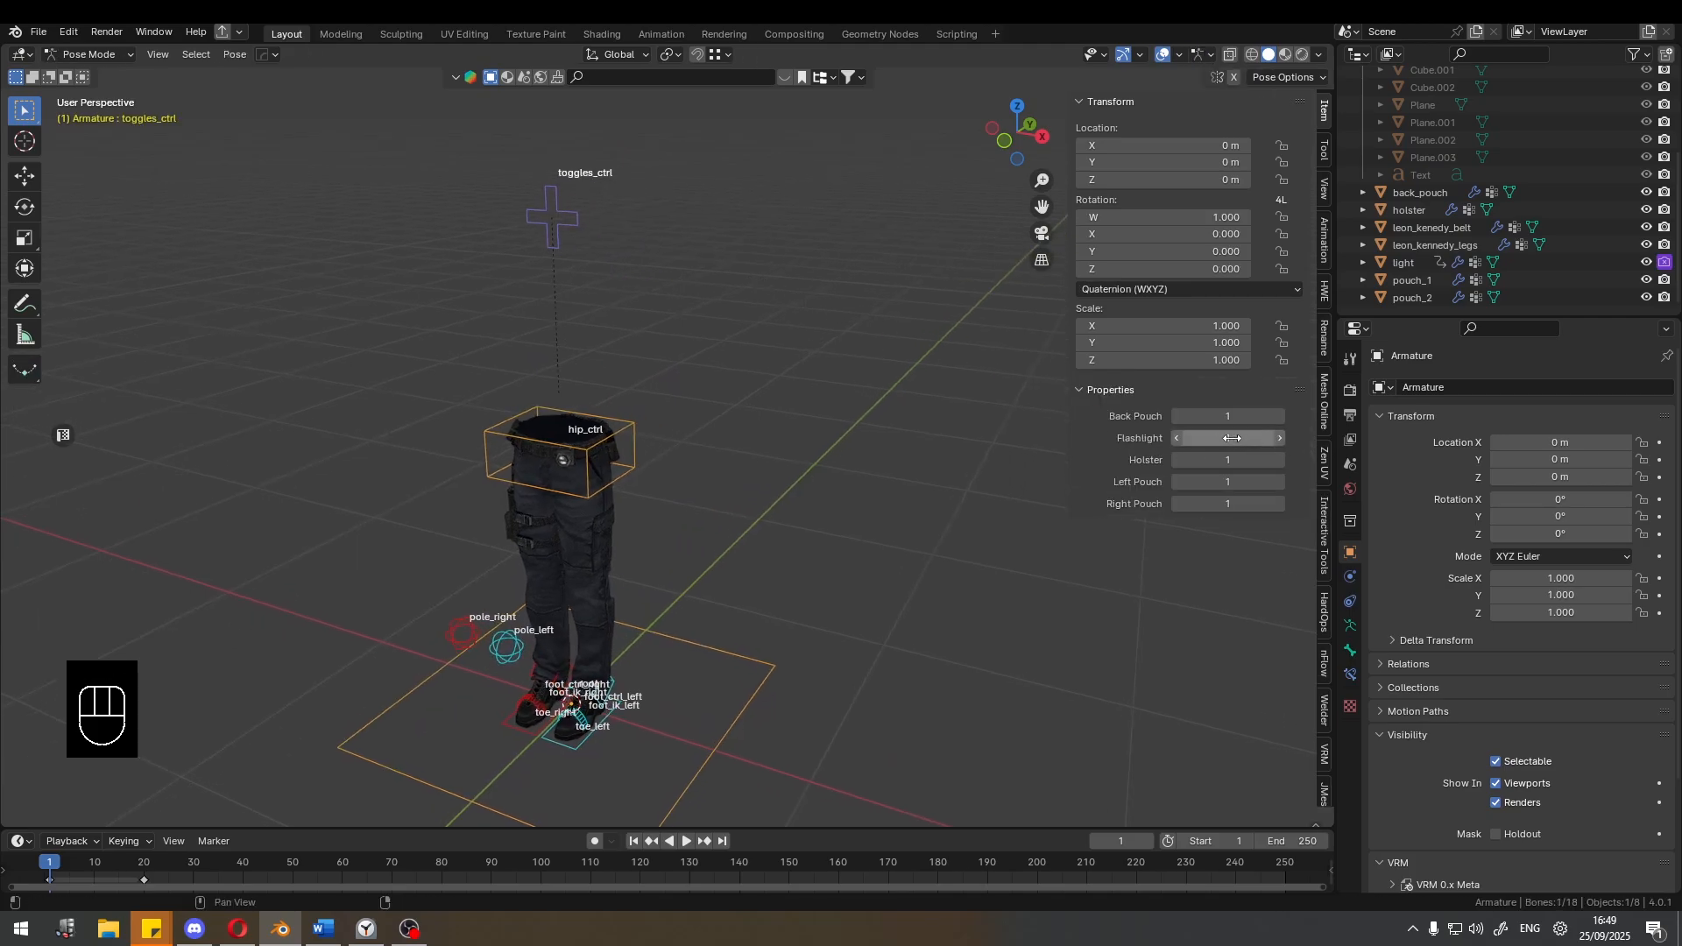
drag(1233, 439, 1107, 452)
drag(1221, 432, 1228, 433)
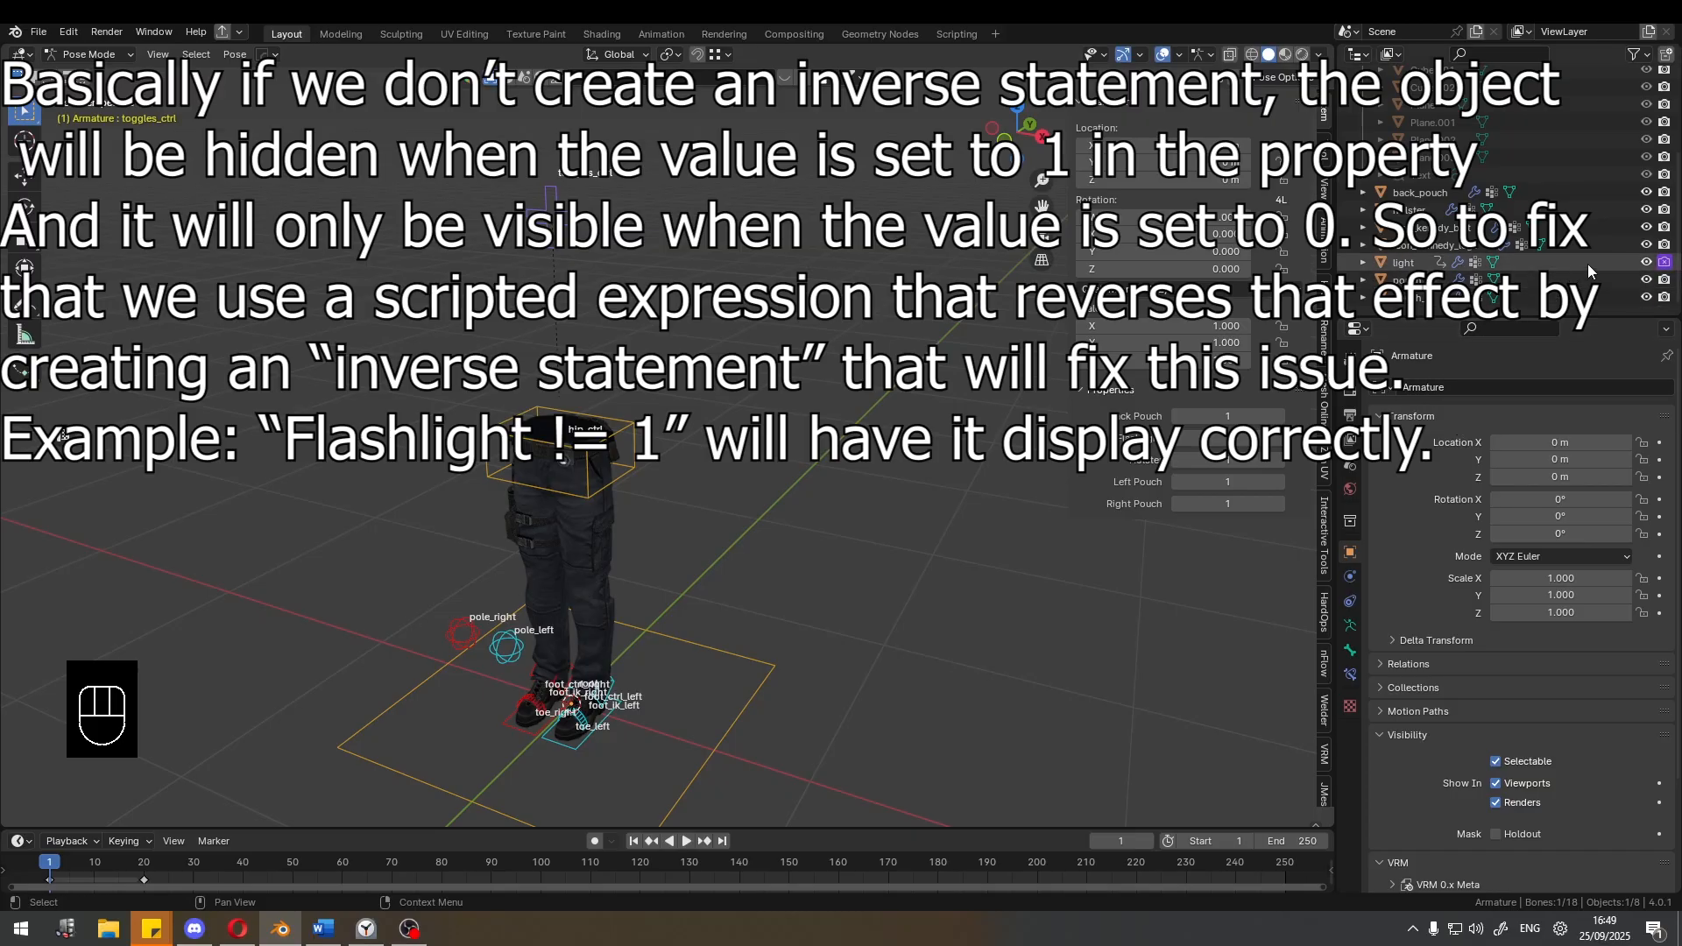
Copy the light object's Viewports driver and paste it onto its Renders visibility.
click(1350, 625)
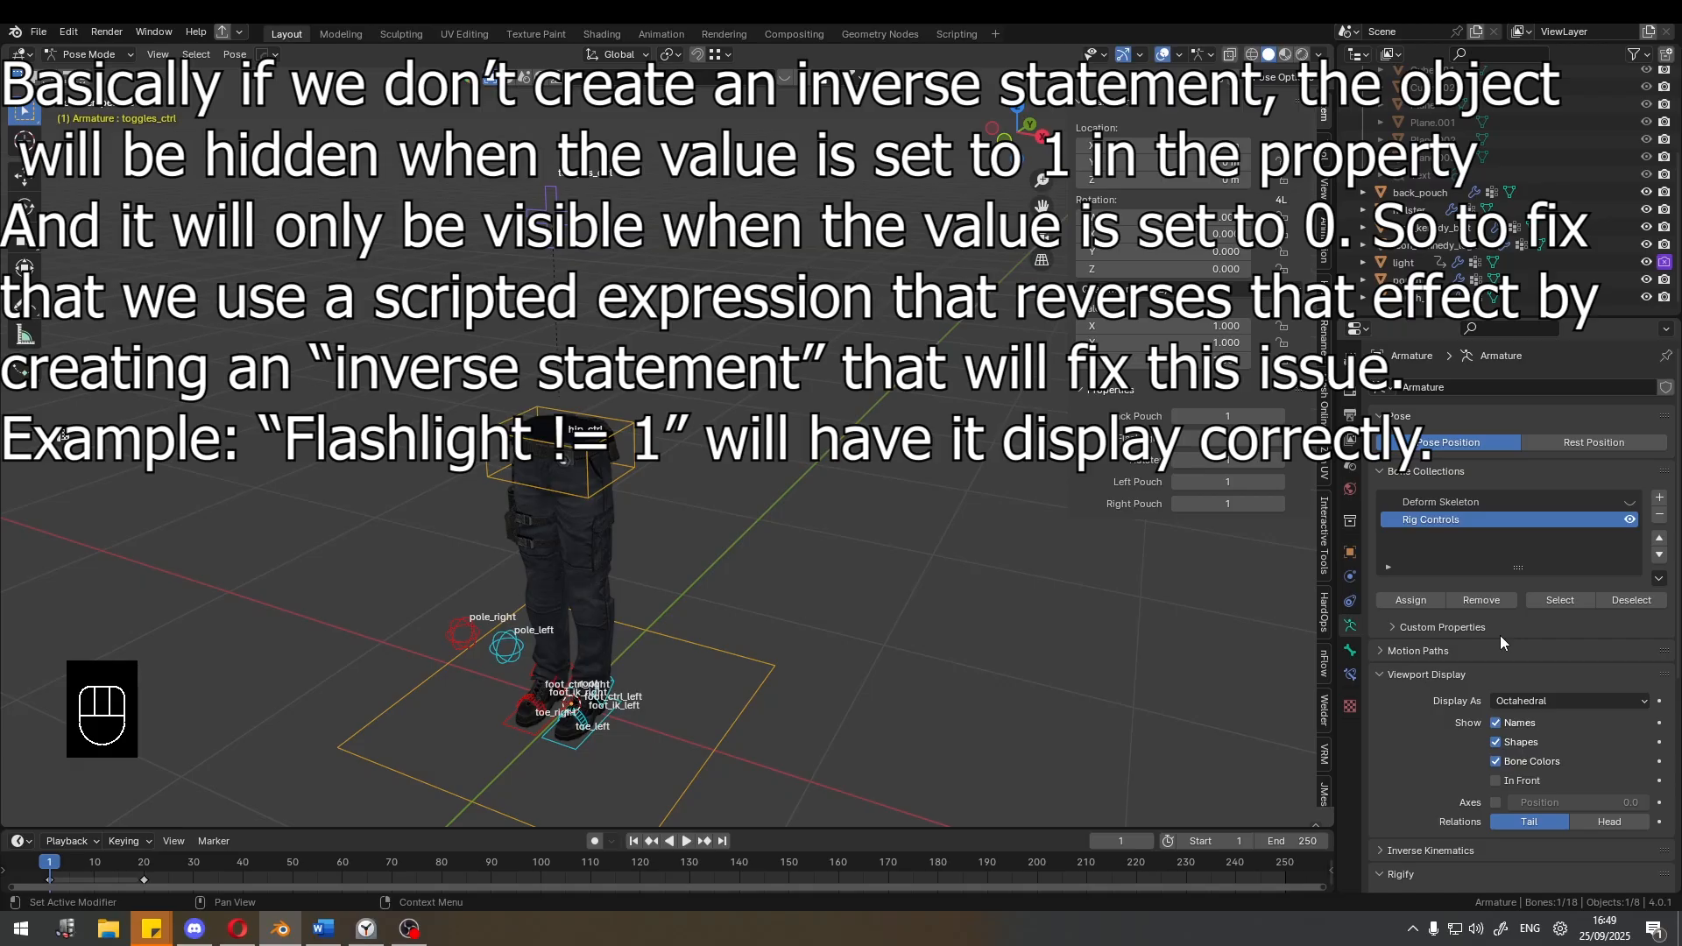
click(1403, 262)
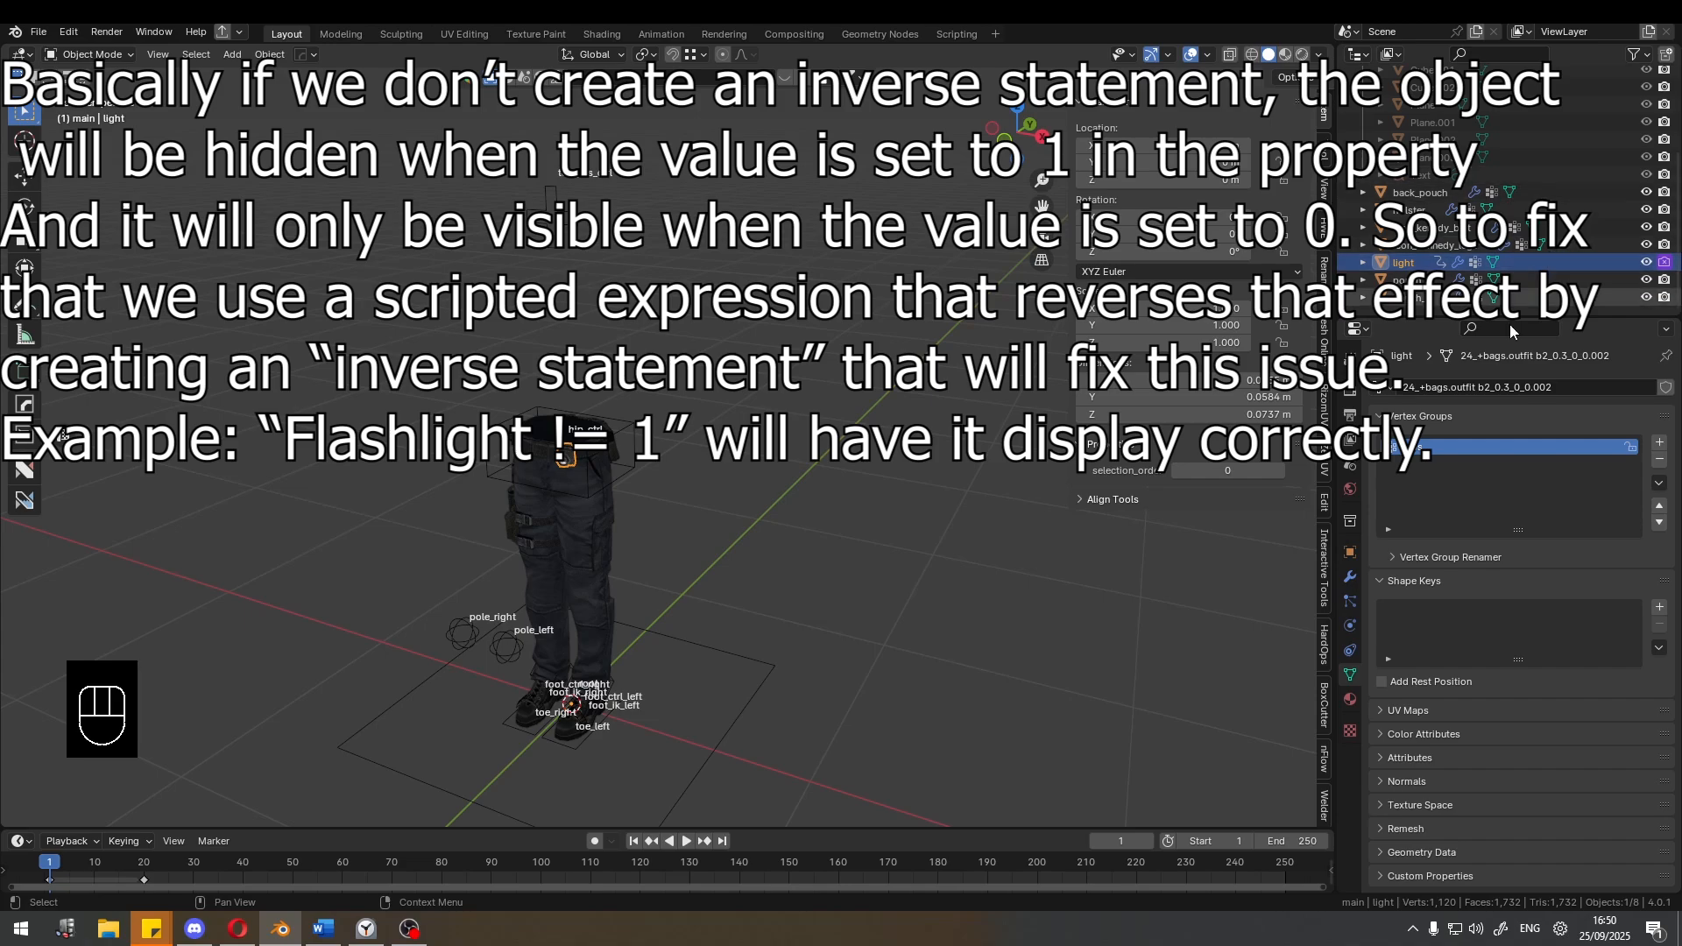
click(1350, 551)
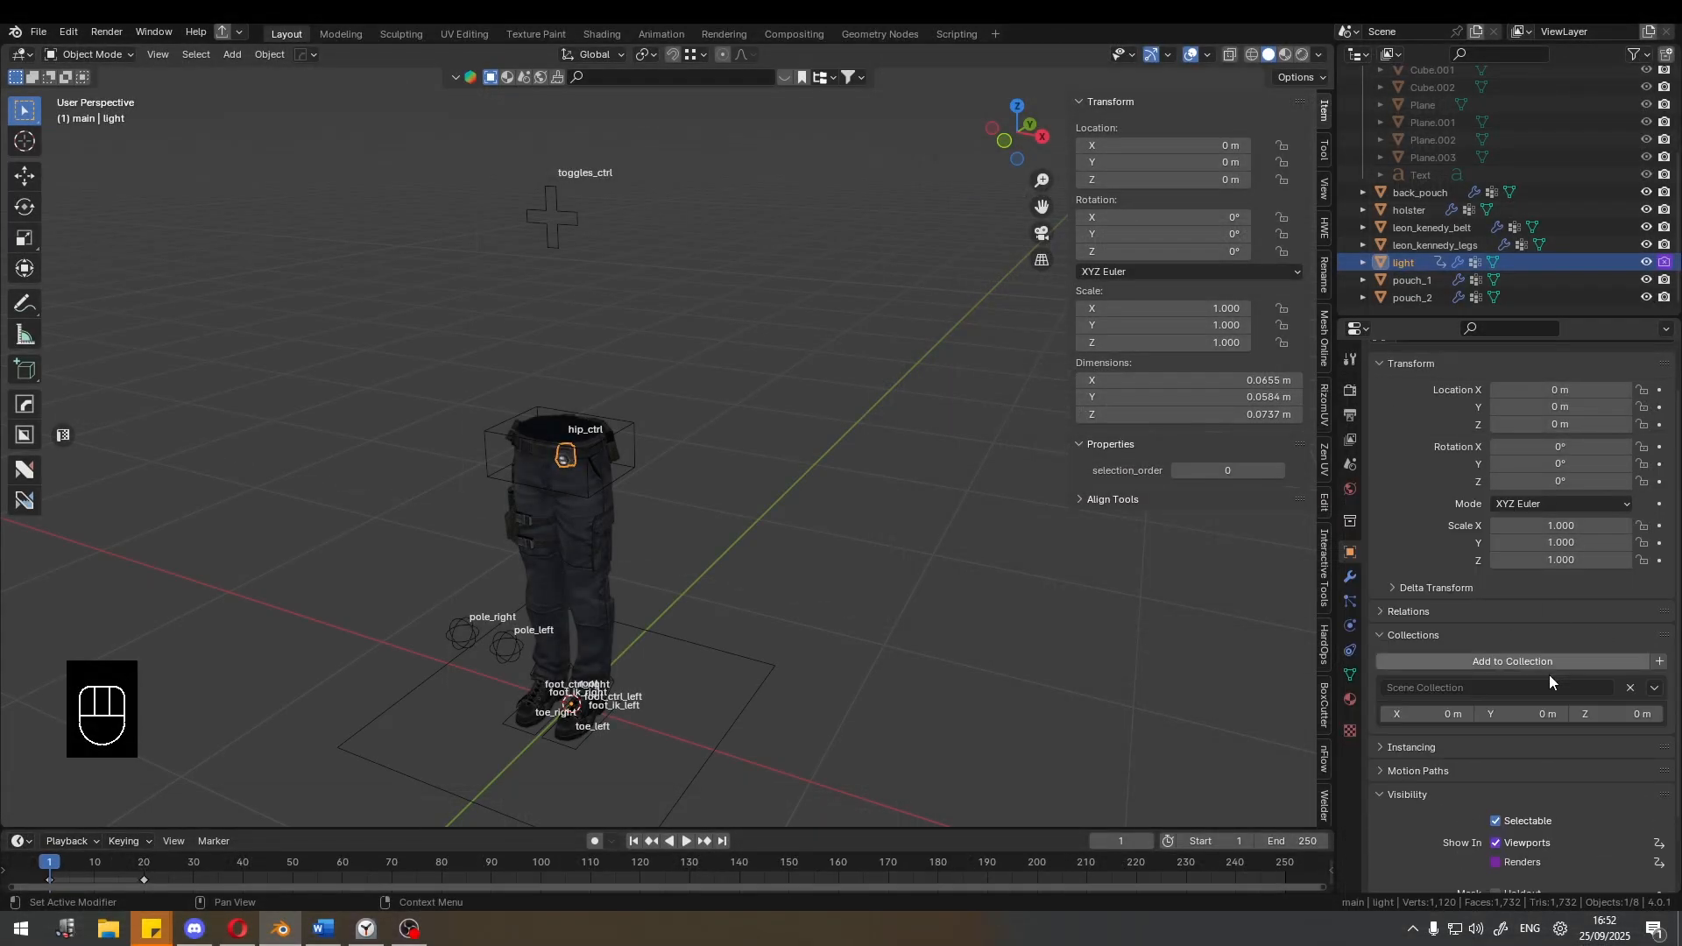
right_click(1518, 755)
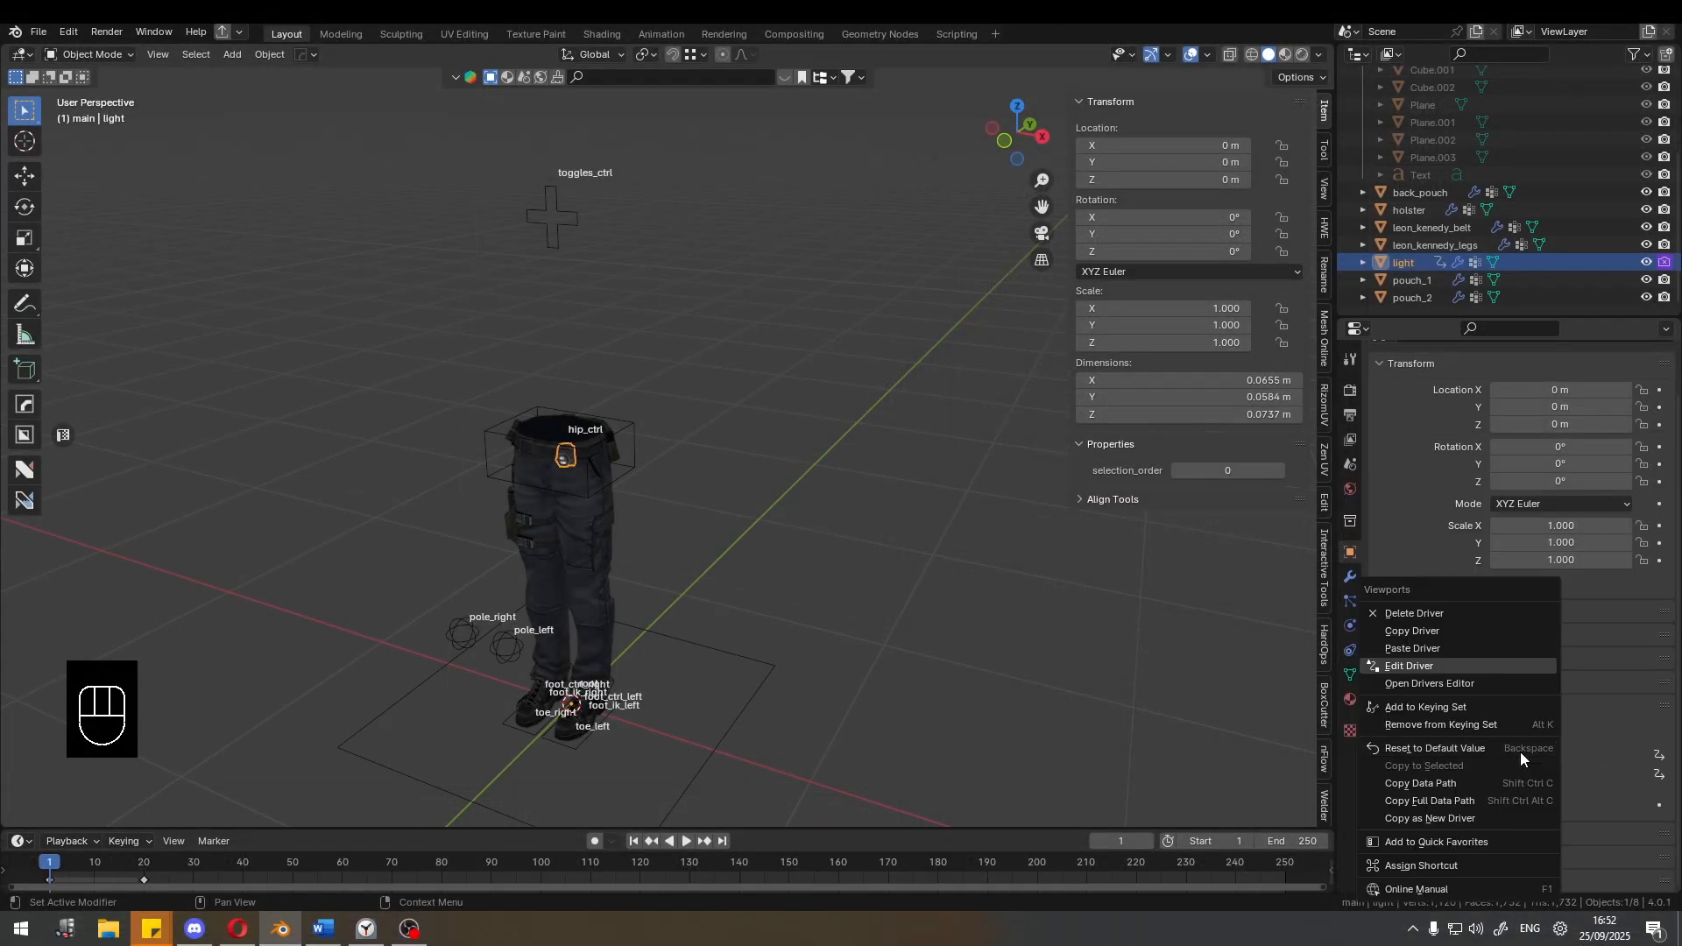
click(1476, 633)
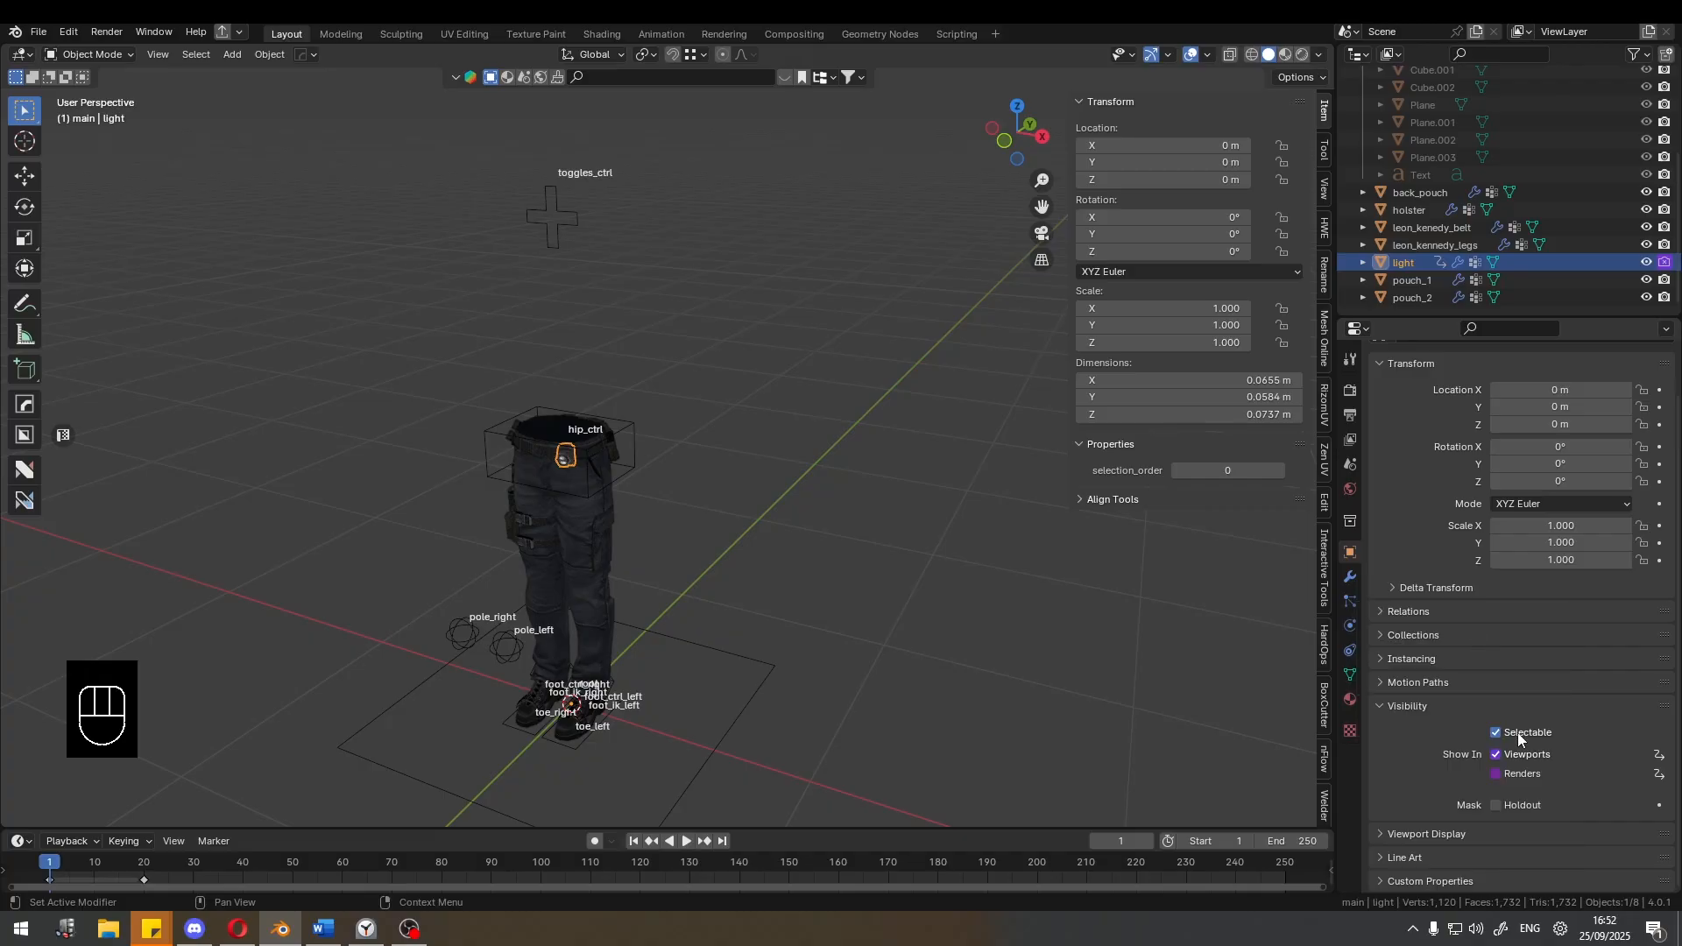
right_click(1524, 773)
click(1486, 648)
Test the light's viewport and render drivers in Pose Mode by switching the Flashlight property to 0 and back to 1.
click(556, 212)
key(ctrl+Tab)
click(555, 207)
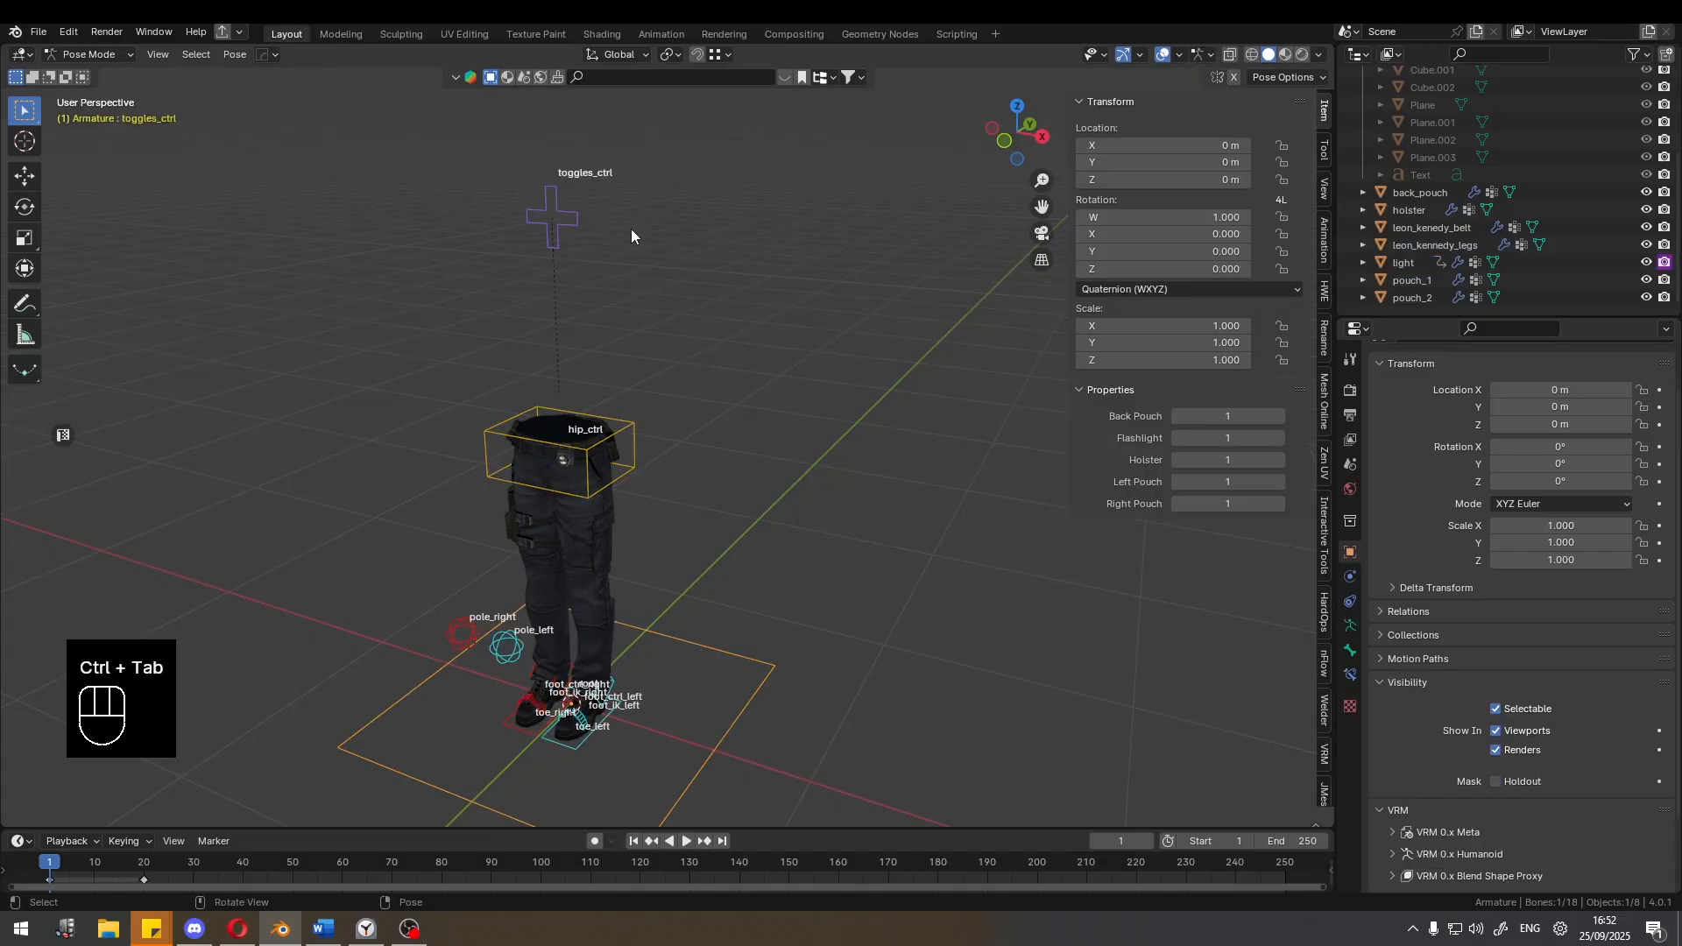
drag(1234, 444, 1214, 443)
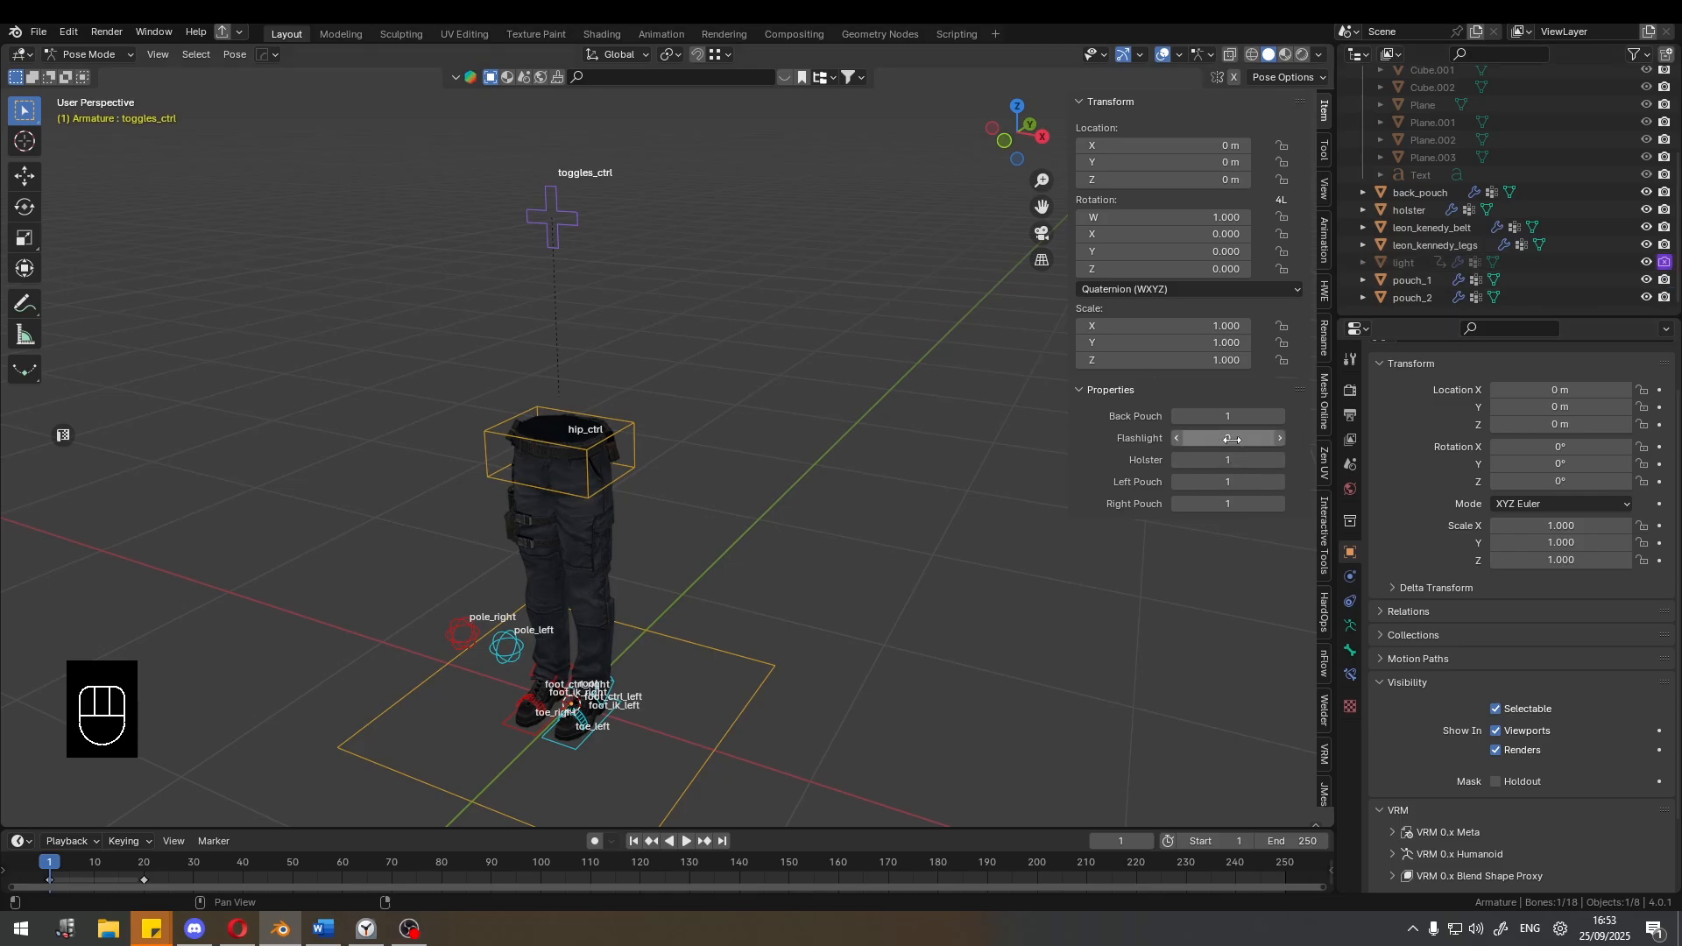
drag(1235, 438, 1235, 437)
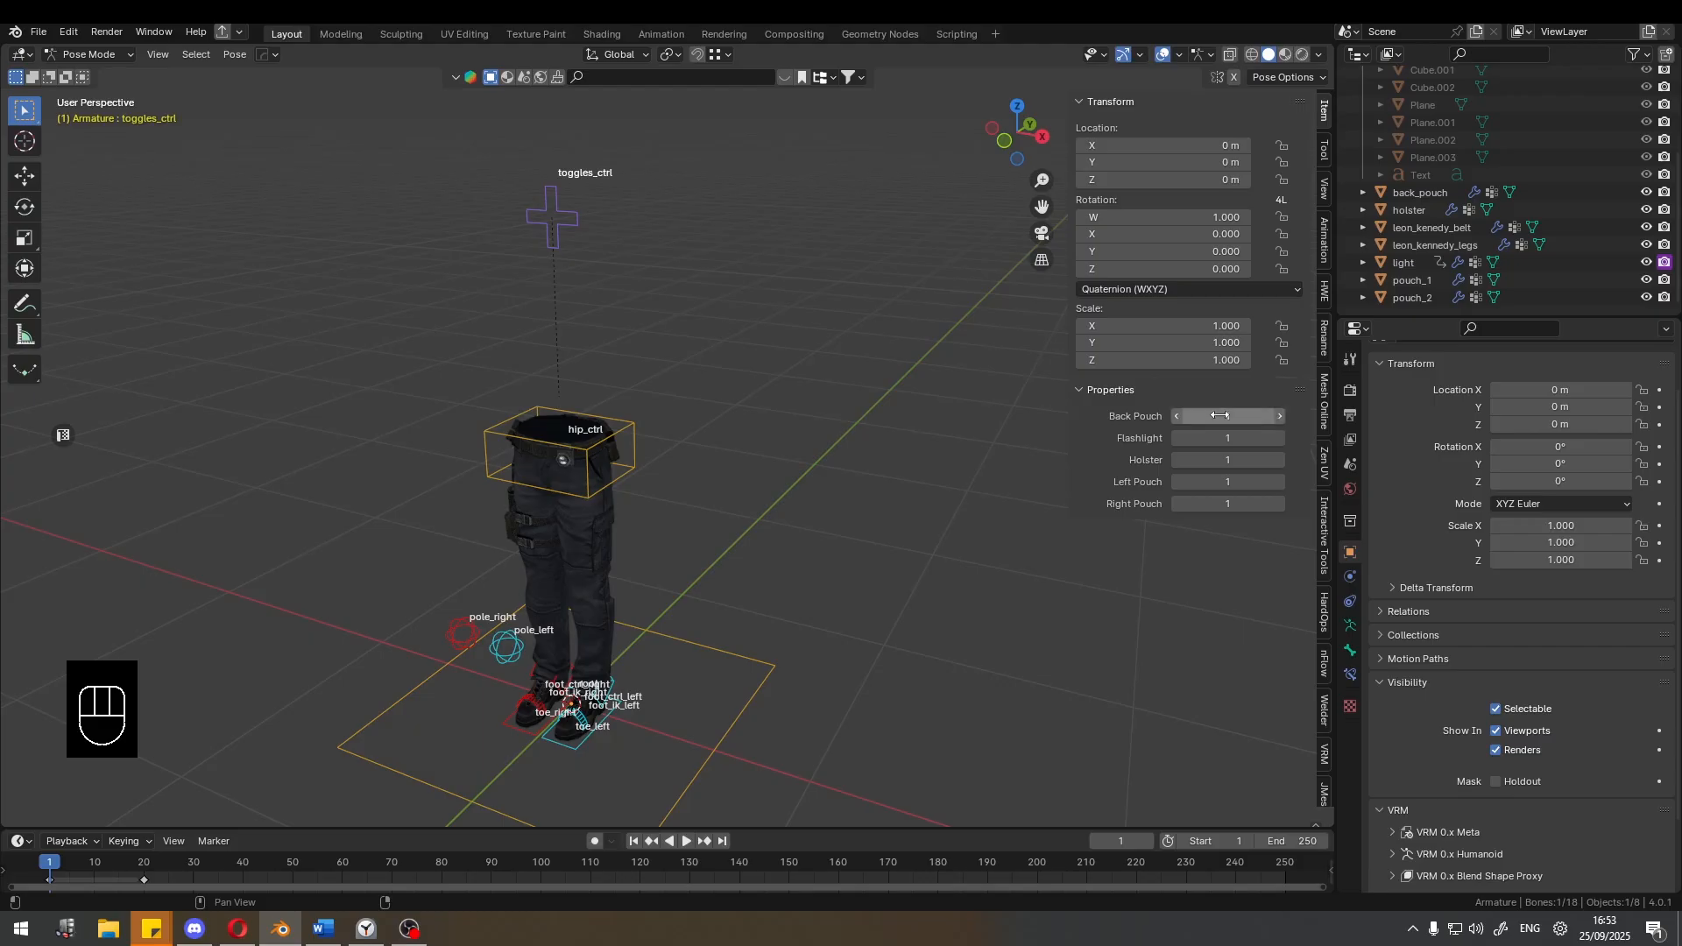
Copy the Back Pouch property as a new driver and paste it onto the back_pouch object's Viewports visibility in Object Mode.
right_click(1212, 415)
right_click(1215, 413)
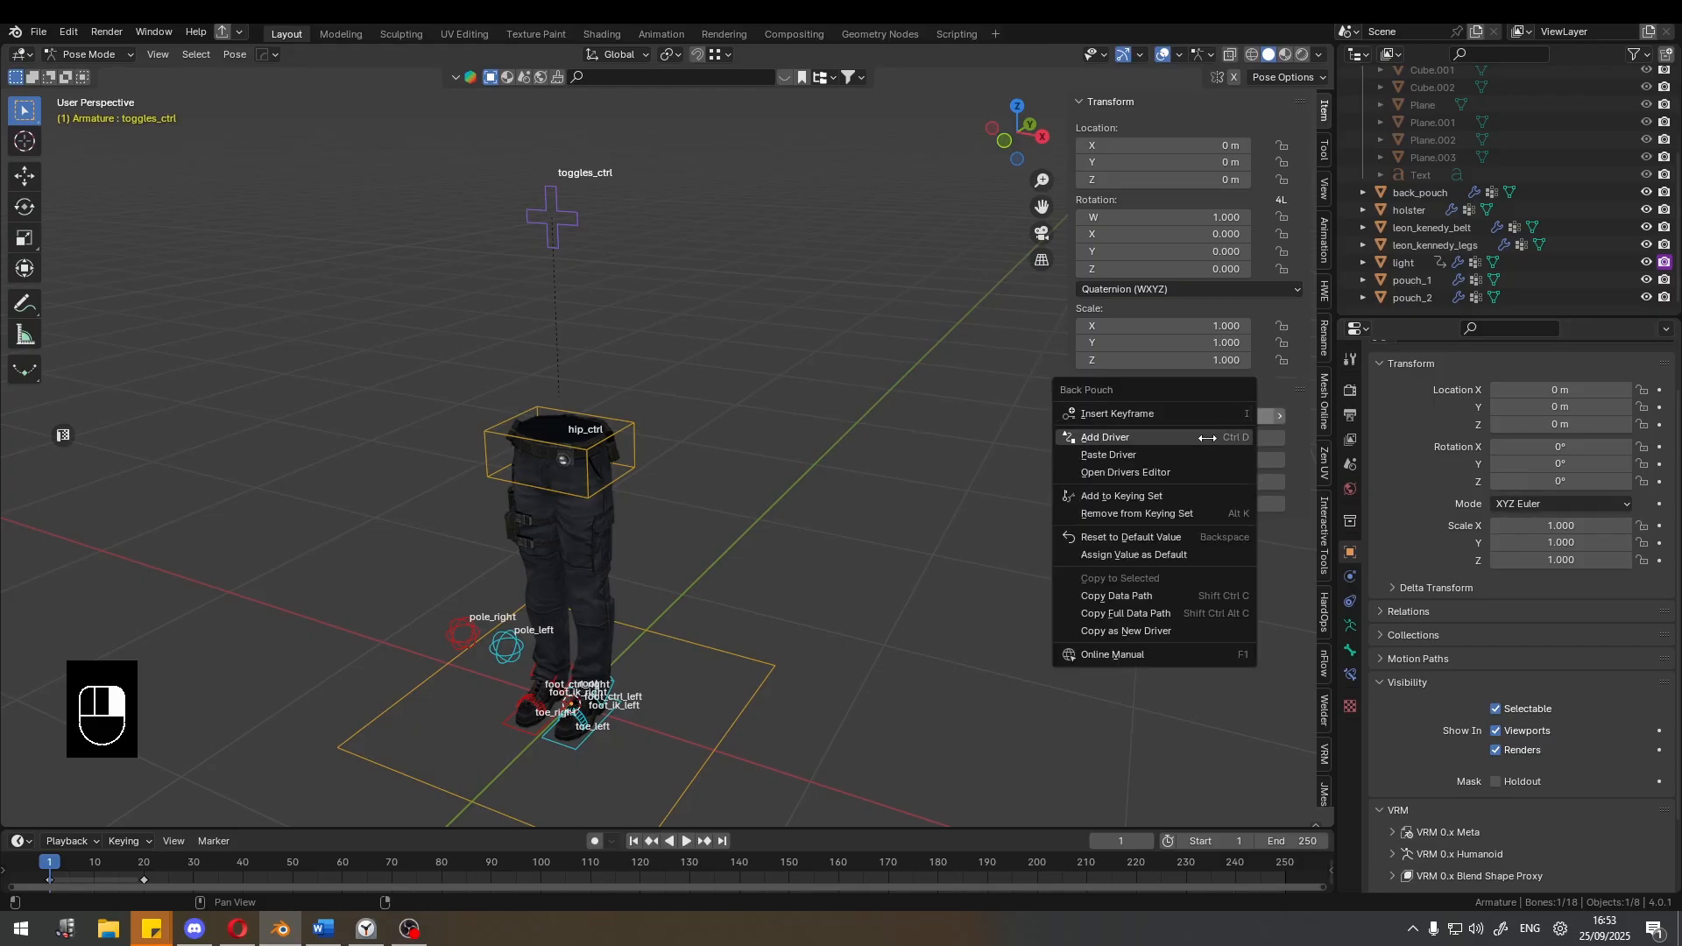
click(1174, 629)
middle_drag(843, 474, 608, 407)
scroll(628, 438, up, 3)
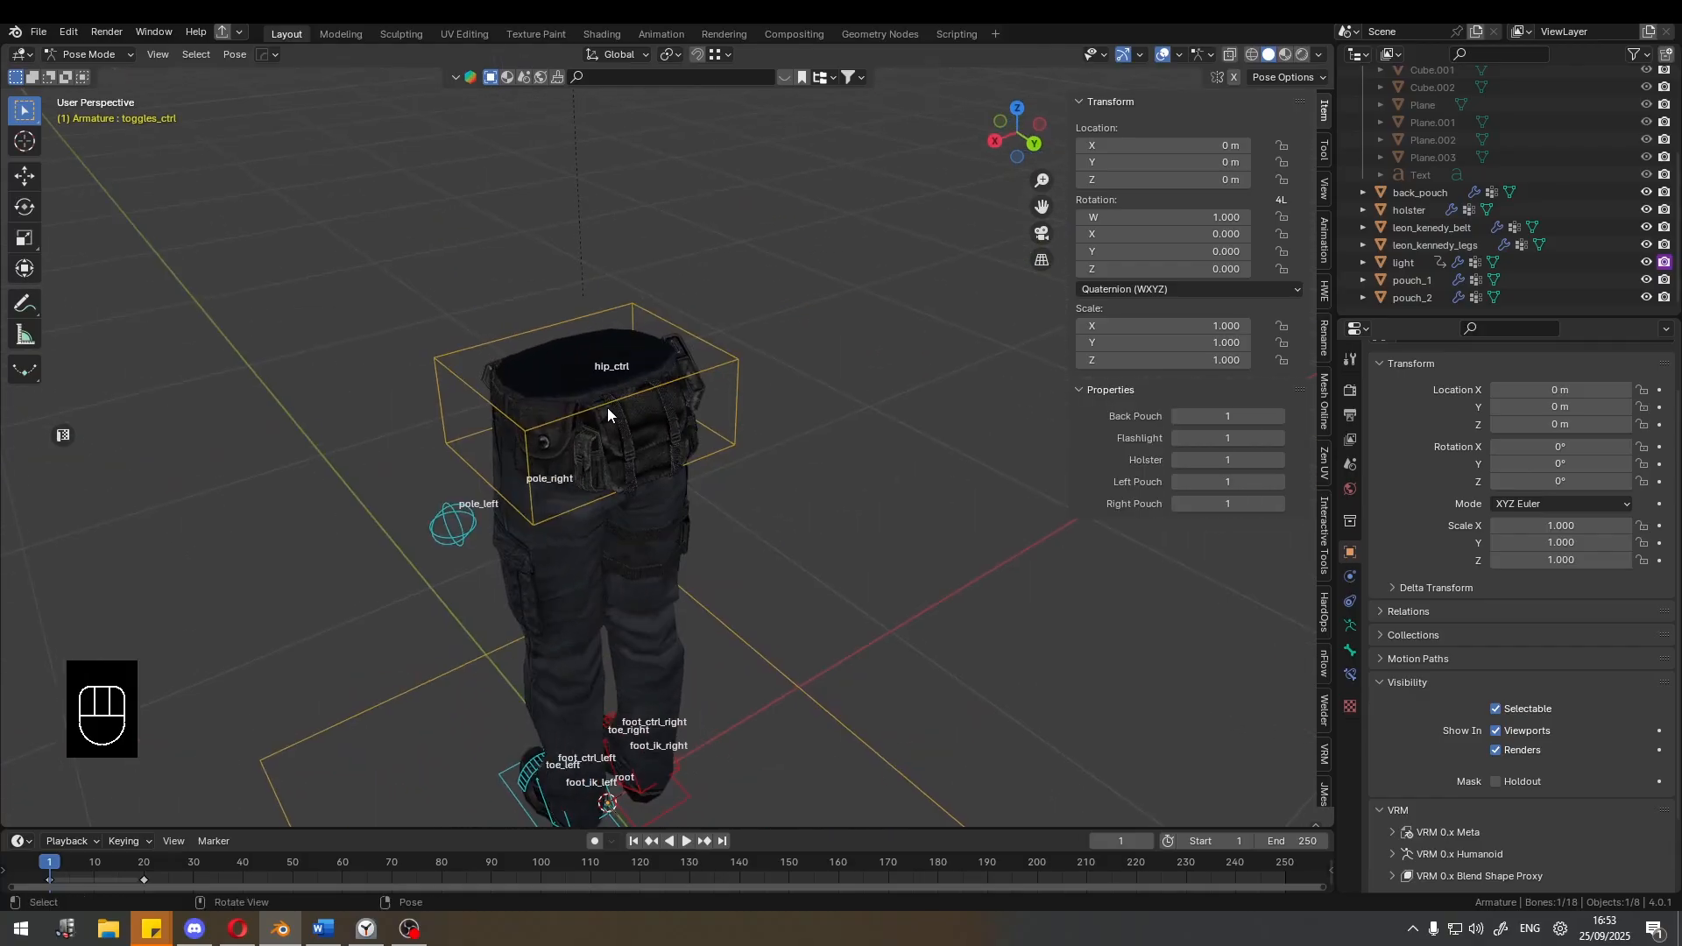
key(ctrl+Tab)
click(652, 435)
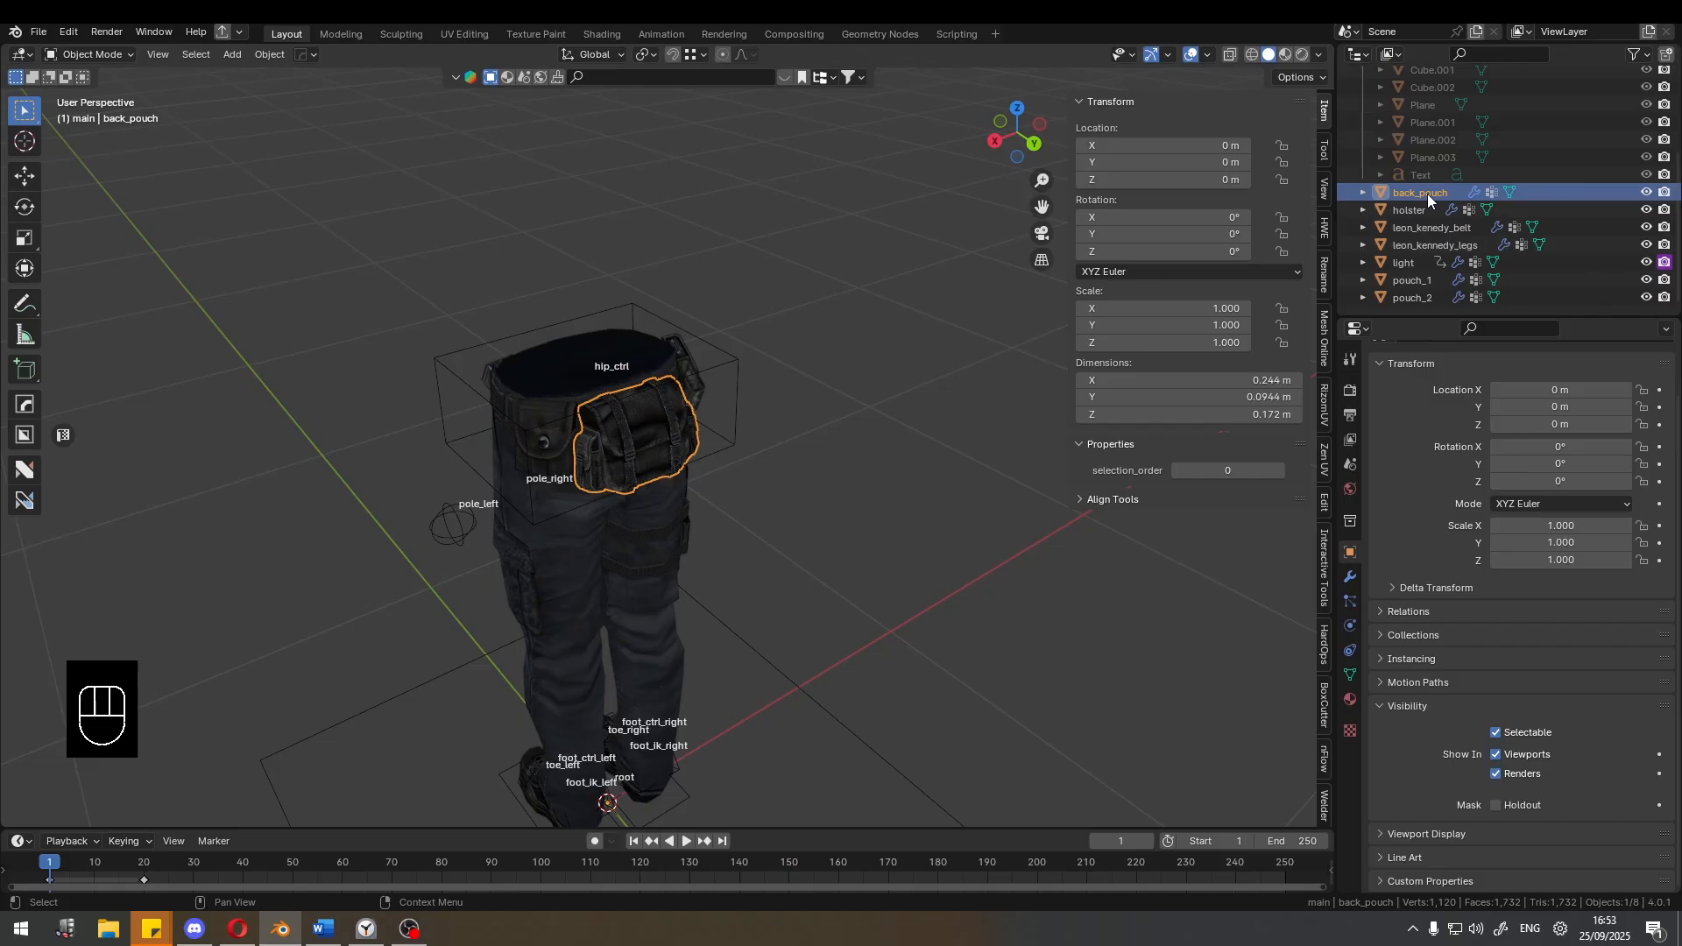
right_click(1542, 755)
click(1502, 661)
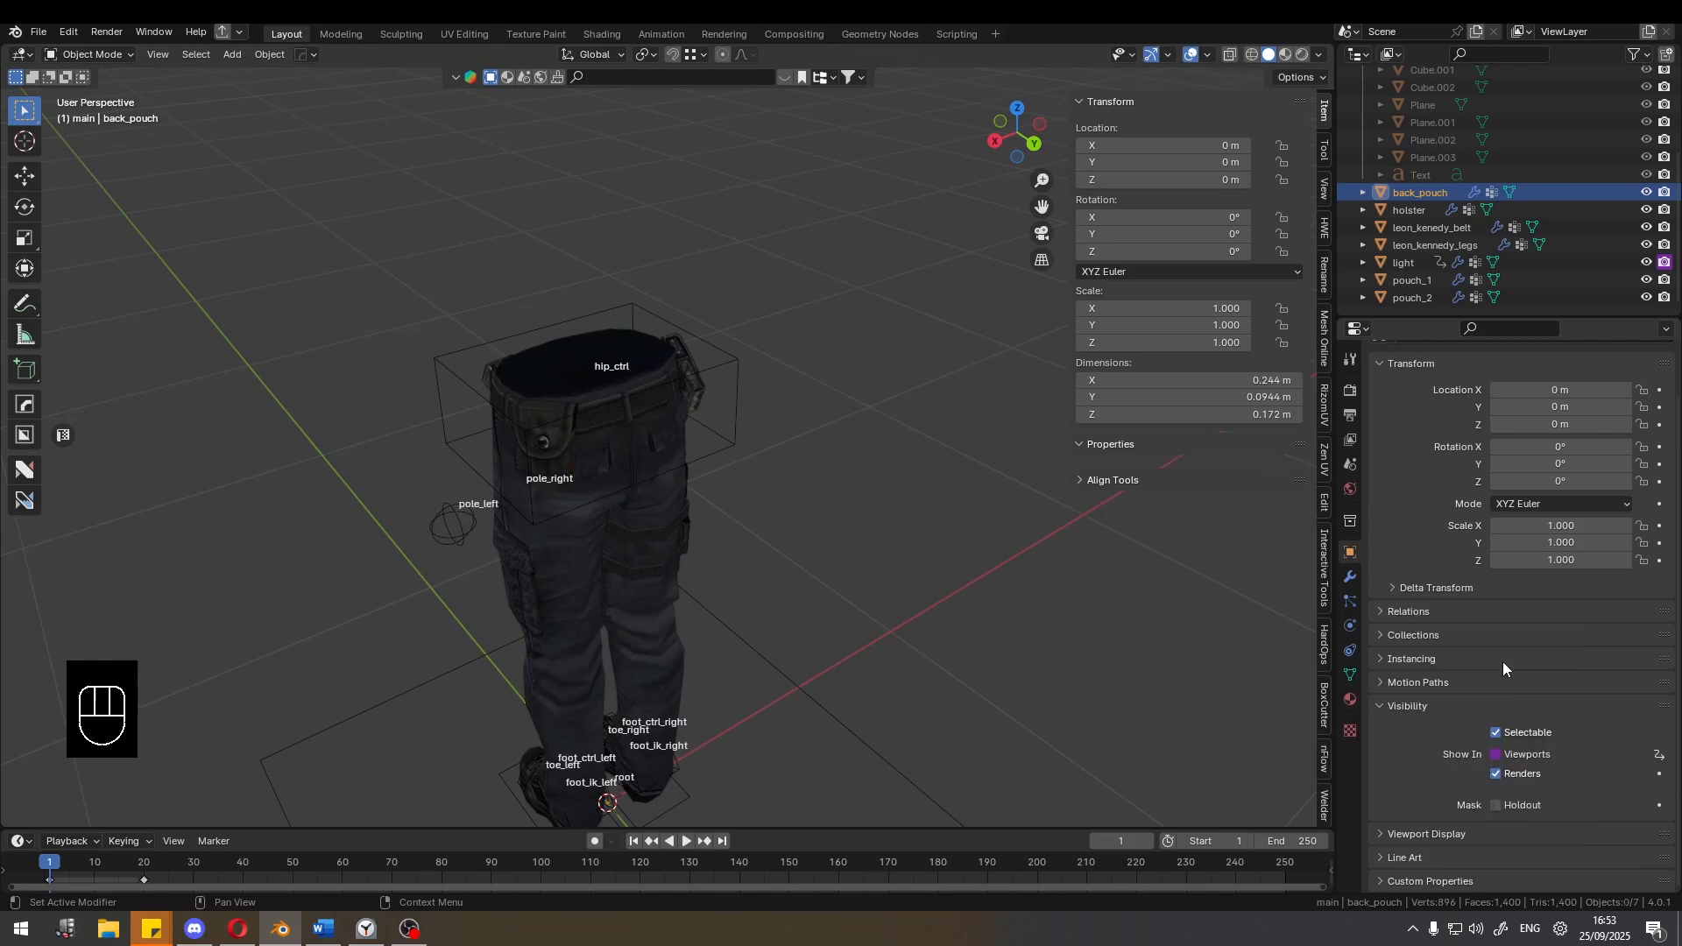
Change the back_pouch Viewports driver to a Scripted Expression with the expression Back_Pouch != 1.
right_click(1547, 759)
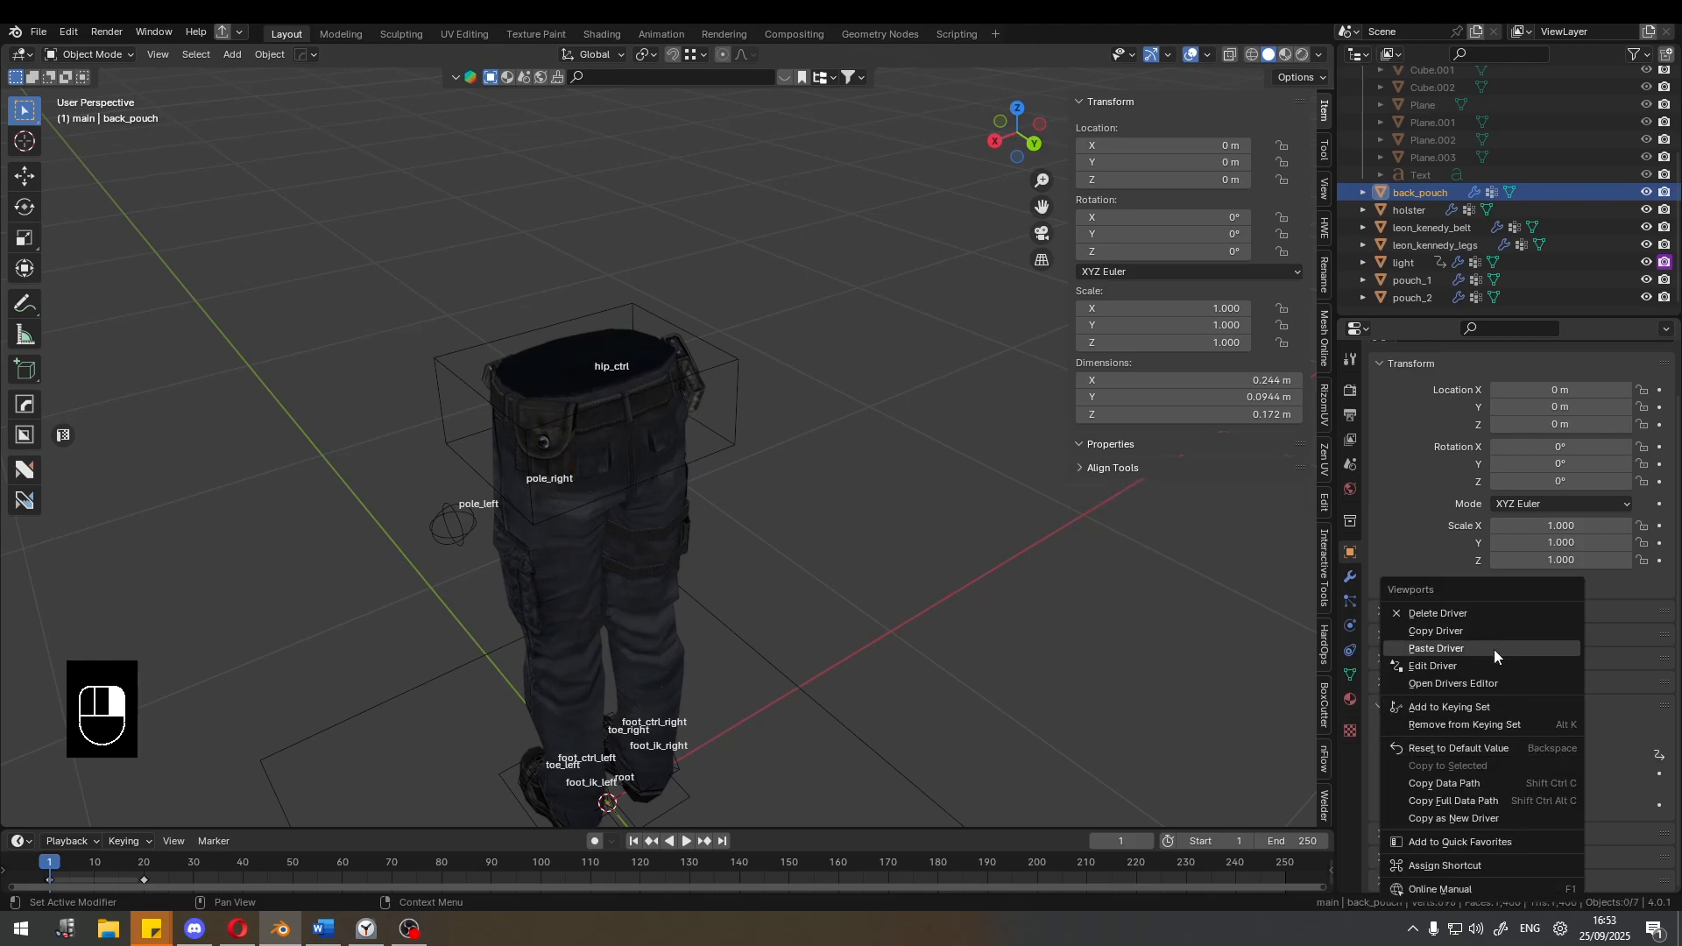
click(1495, 649)
click(1437, 641)
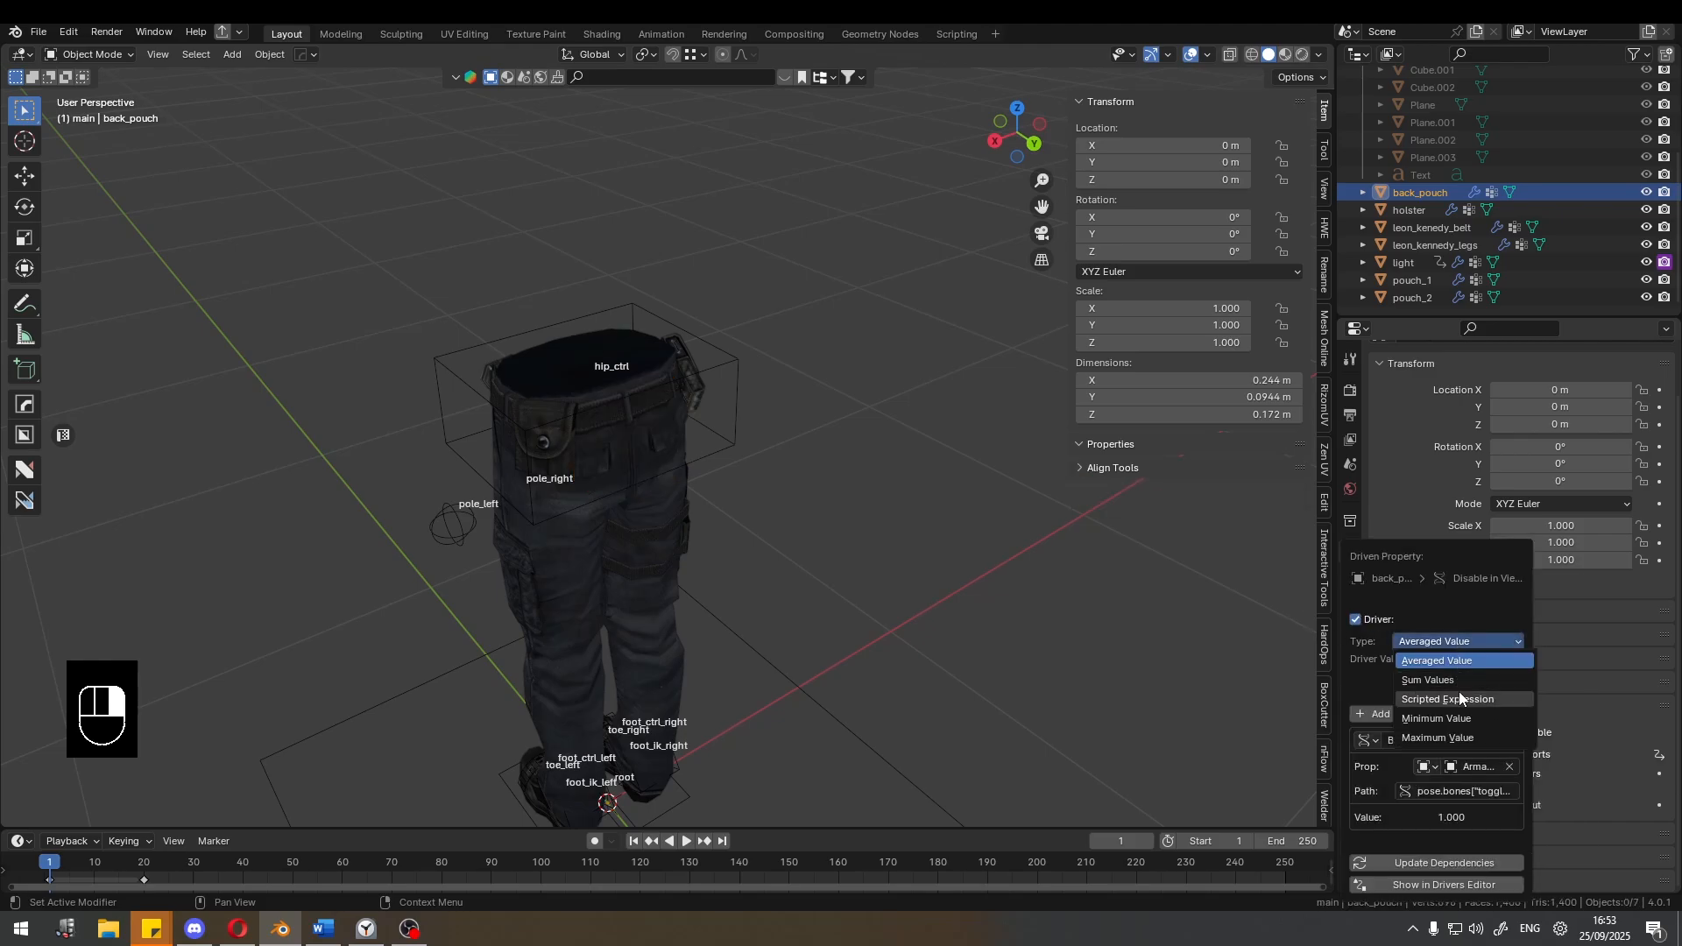
click(1457, 691)
click(1451, 661)
click(1450, 661)
text(!=)
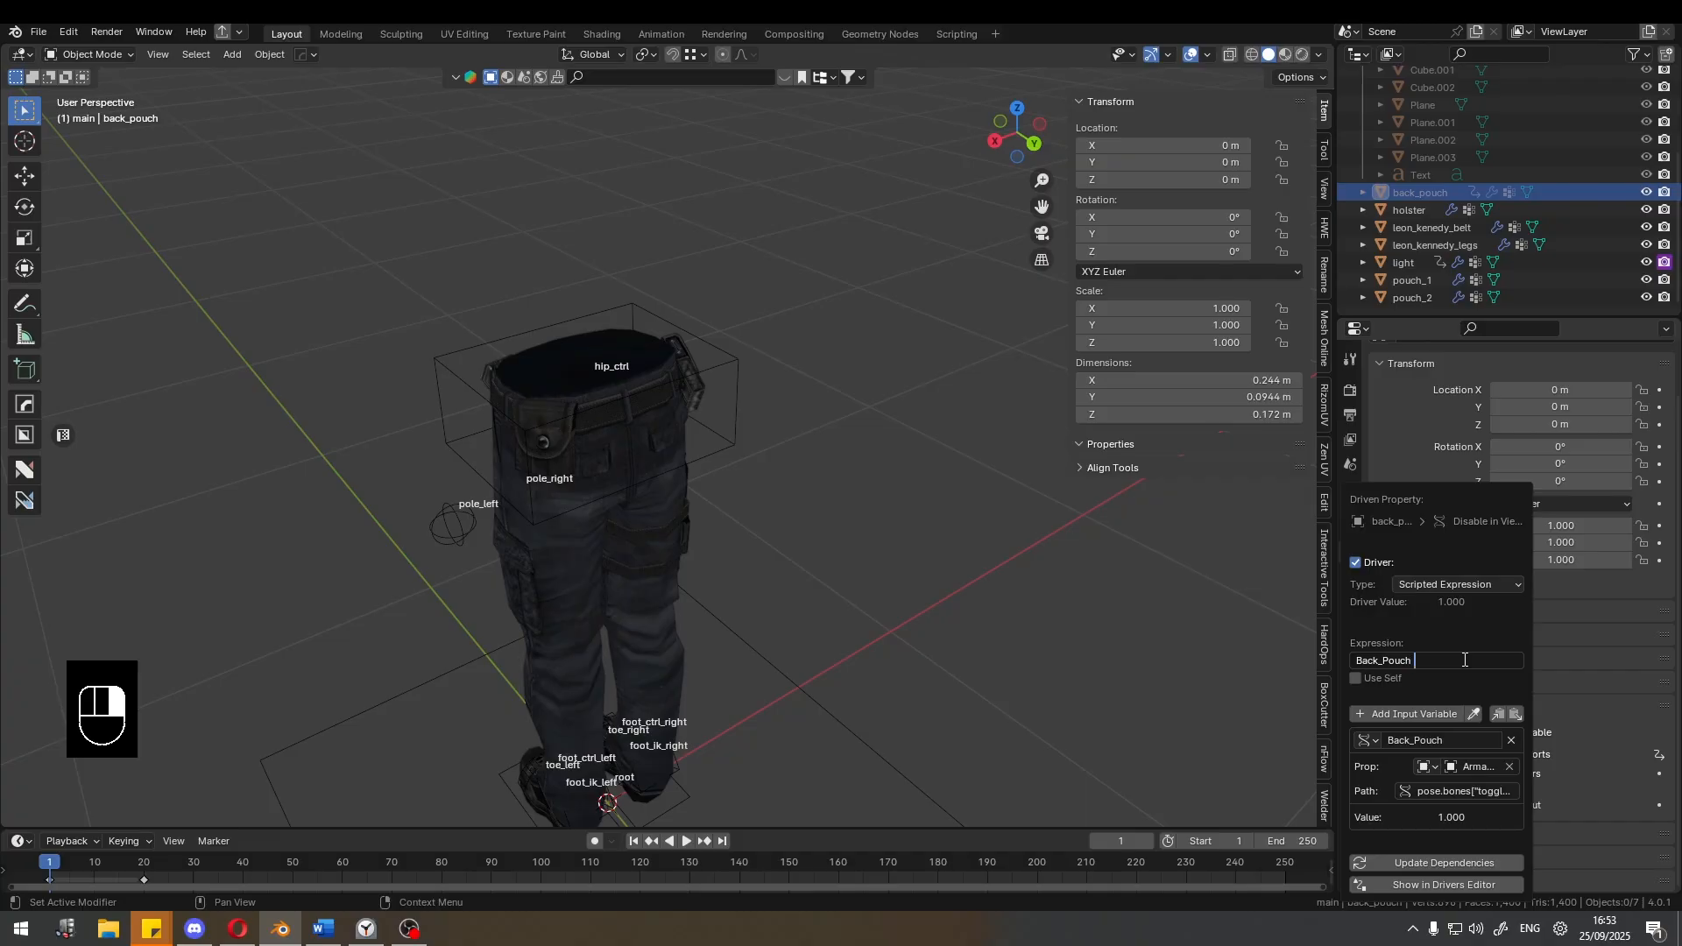
text(1)
key(Return)
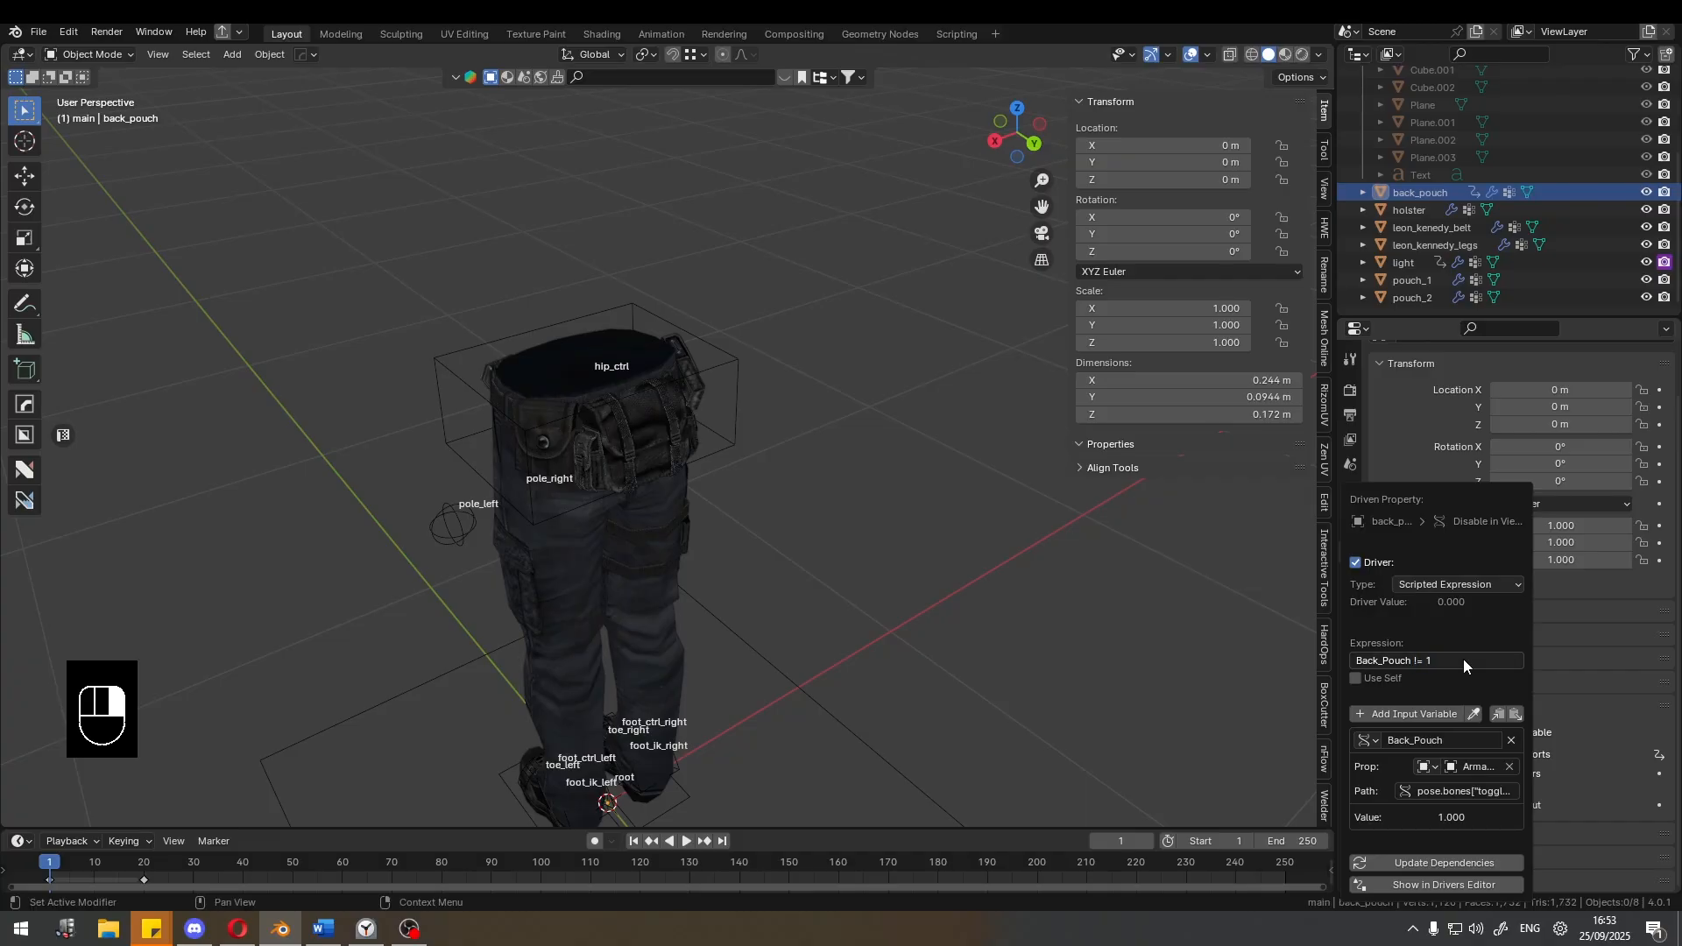
Copy the back_pouch object's Viewports driver and paste it onto its Renders visibility.
right_click(1533, 755)
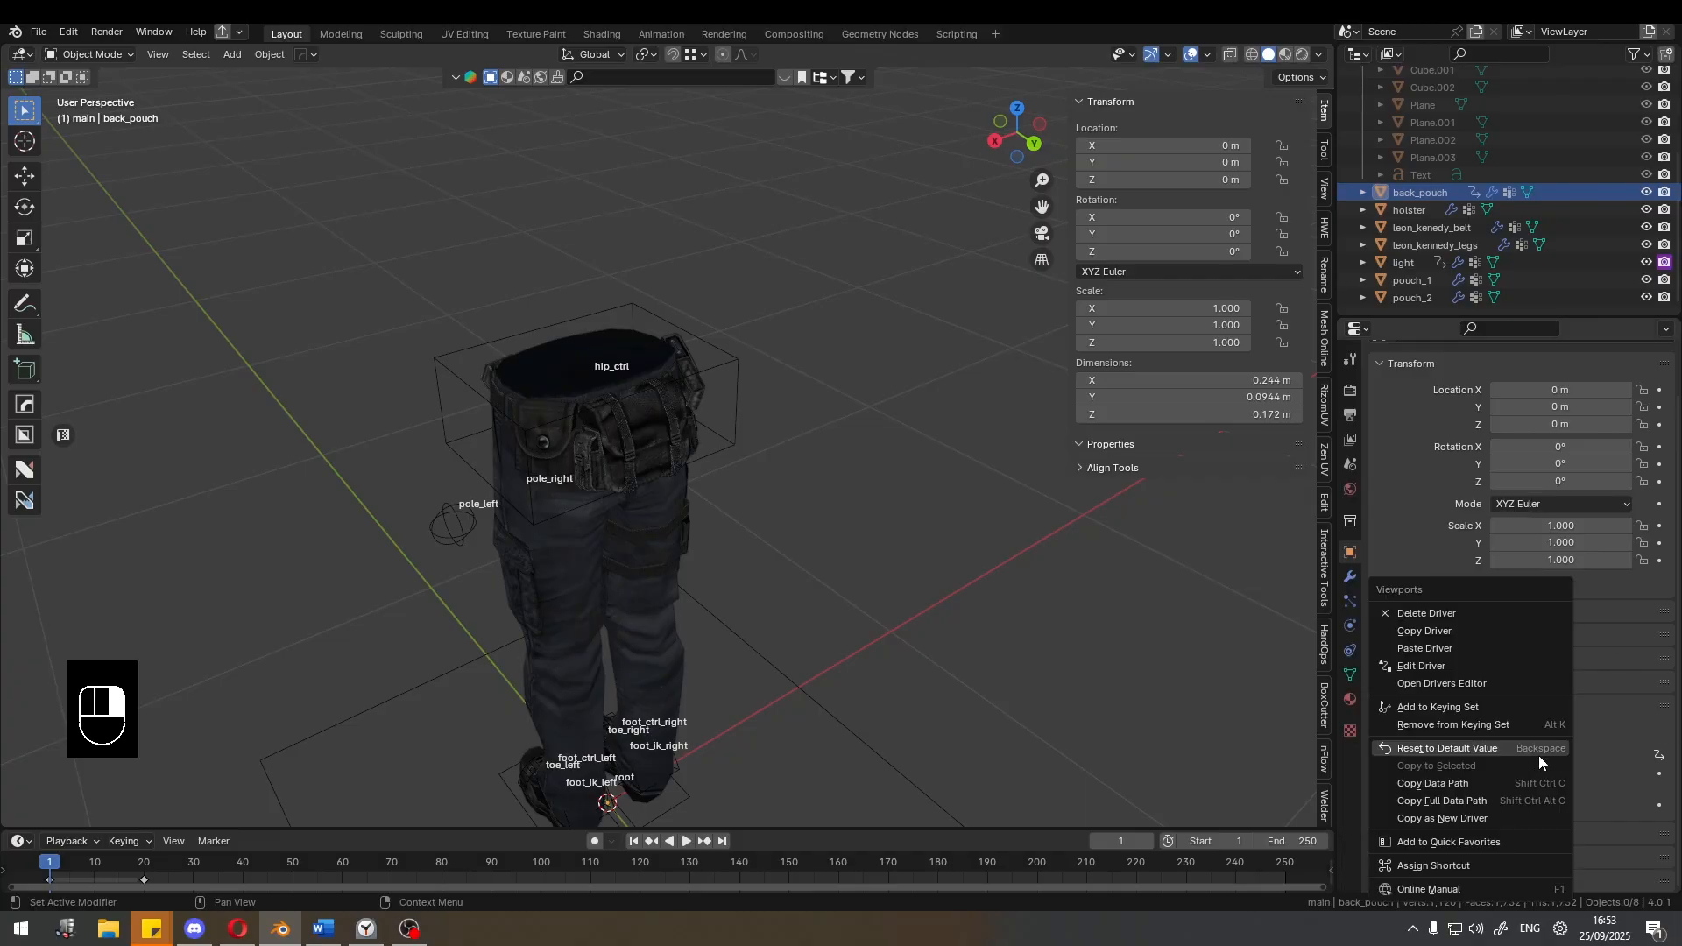
right_click(1537, 753)
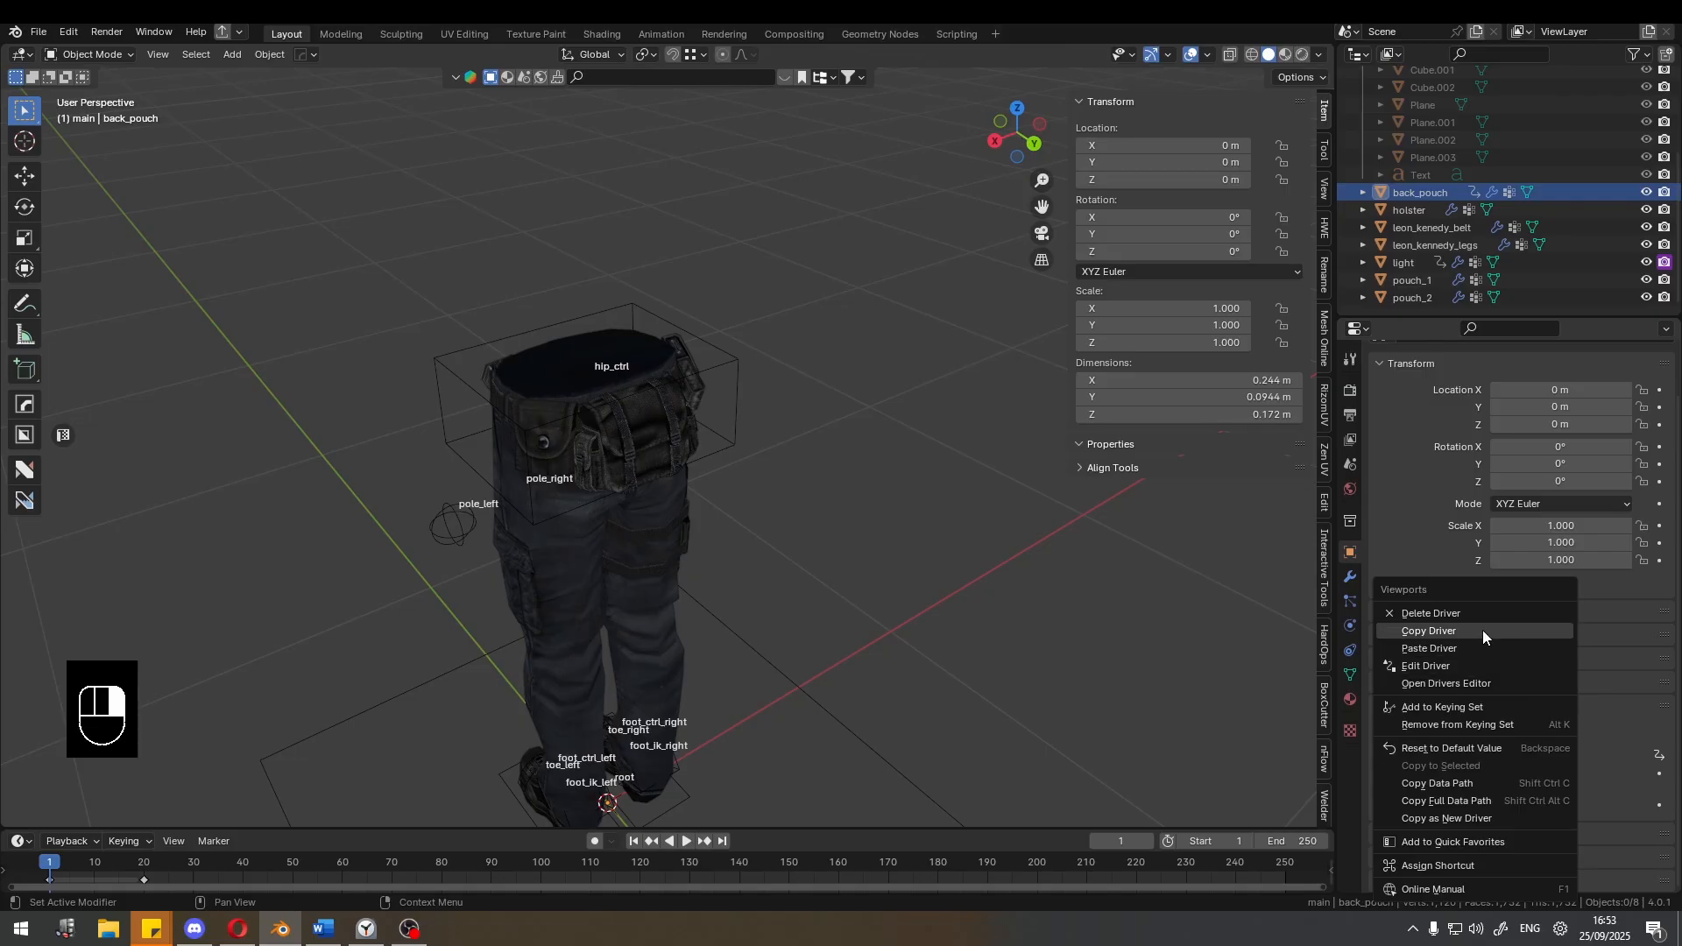
right_click(1516, 770)
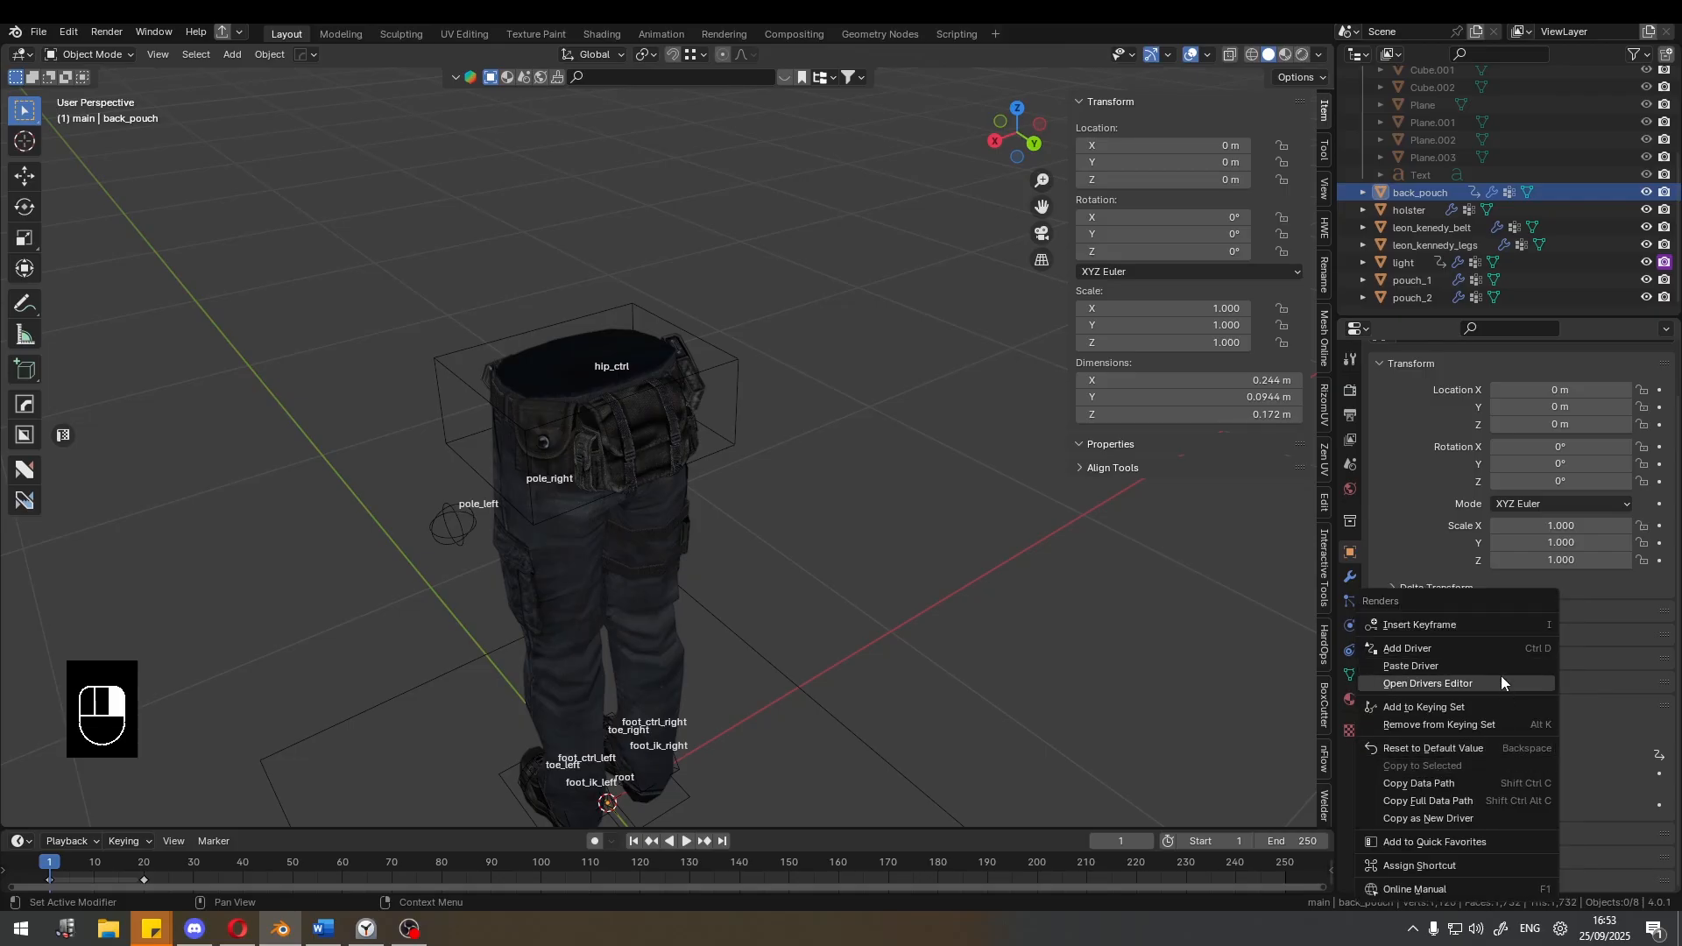
click(1501, 668)
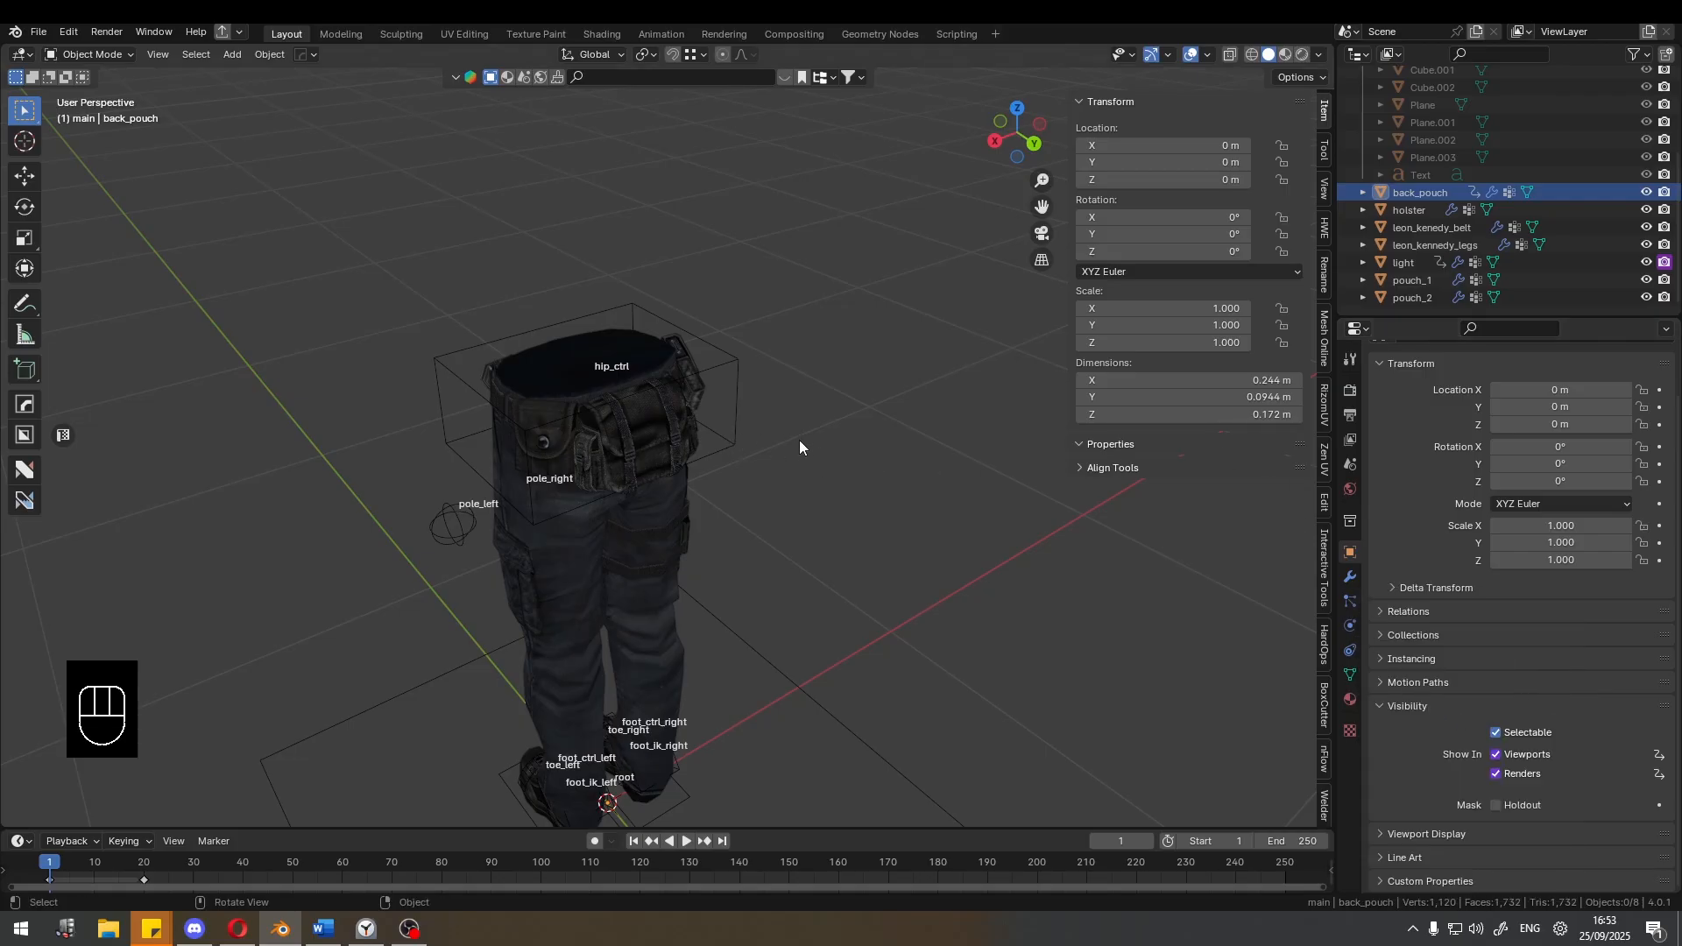
Test the accessory drivers in Pose Mode by setting the toggles_ctrl bone's Back Pouch and Flashlight properties to 0.
middle_drag(799, 440, 673, 165)
key(ctrl+Tab)
click(668, 161)
click(665, 160)
key(ctrl+Tab)
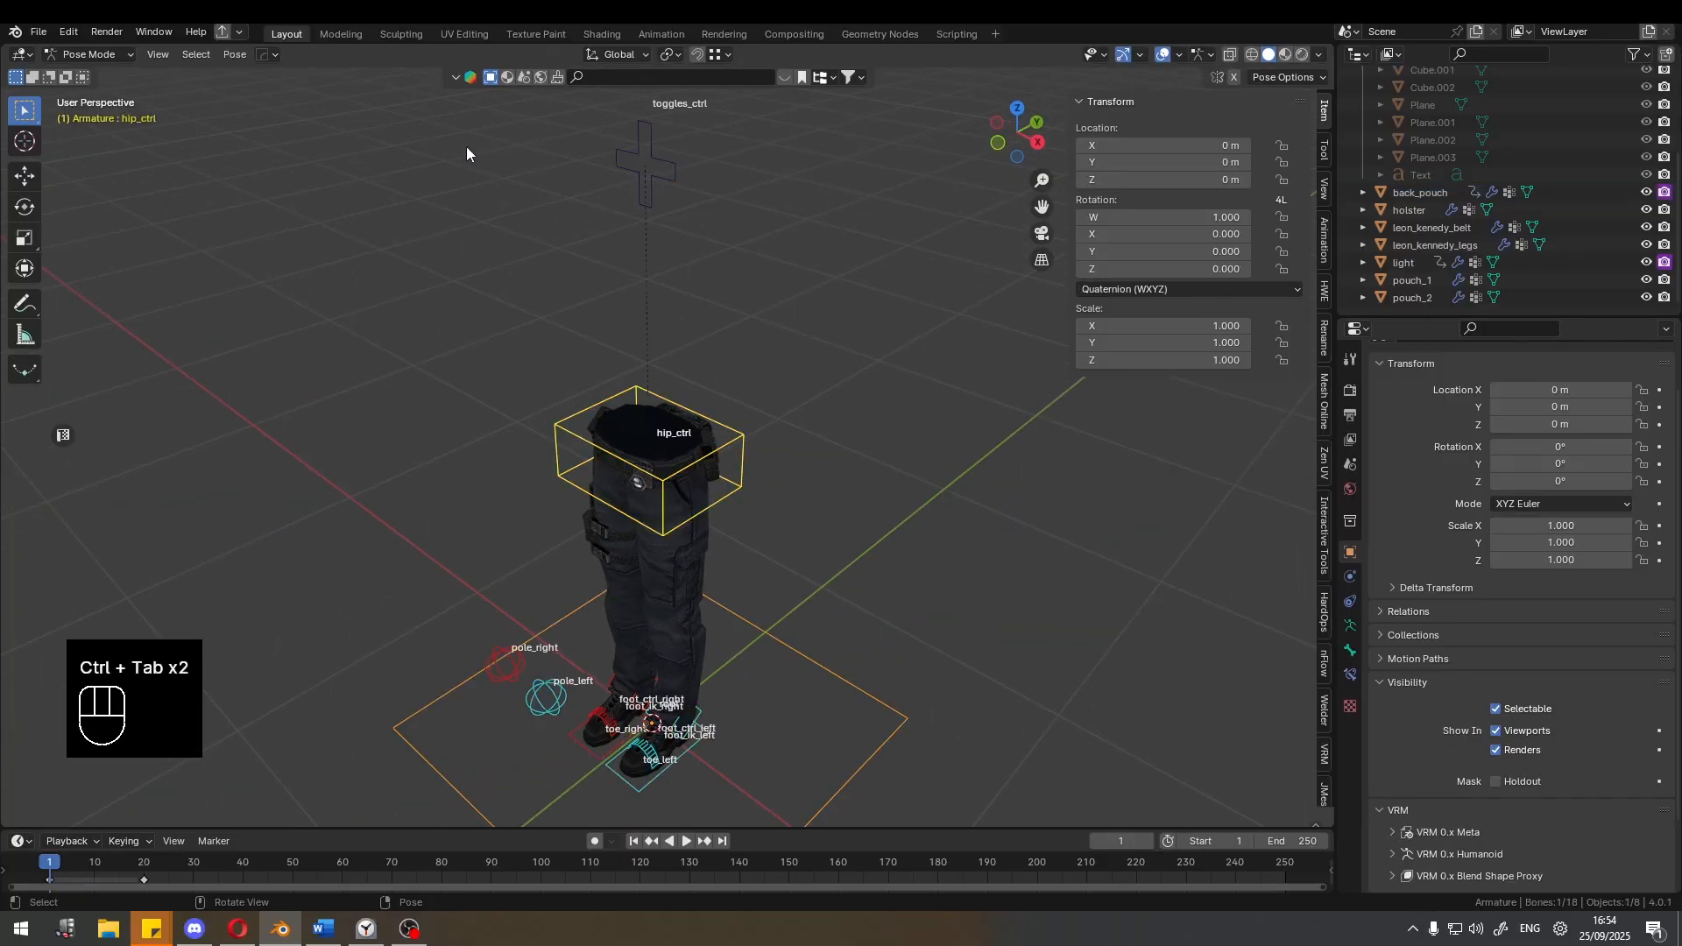
scroll(806, 292, up, 4)
scroll(701, 211, down, 4)
click(644, 157)
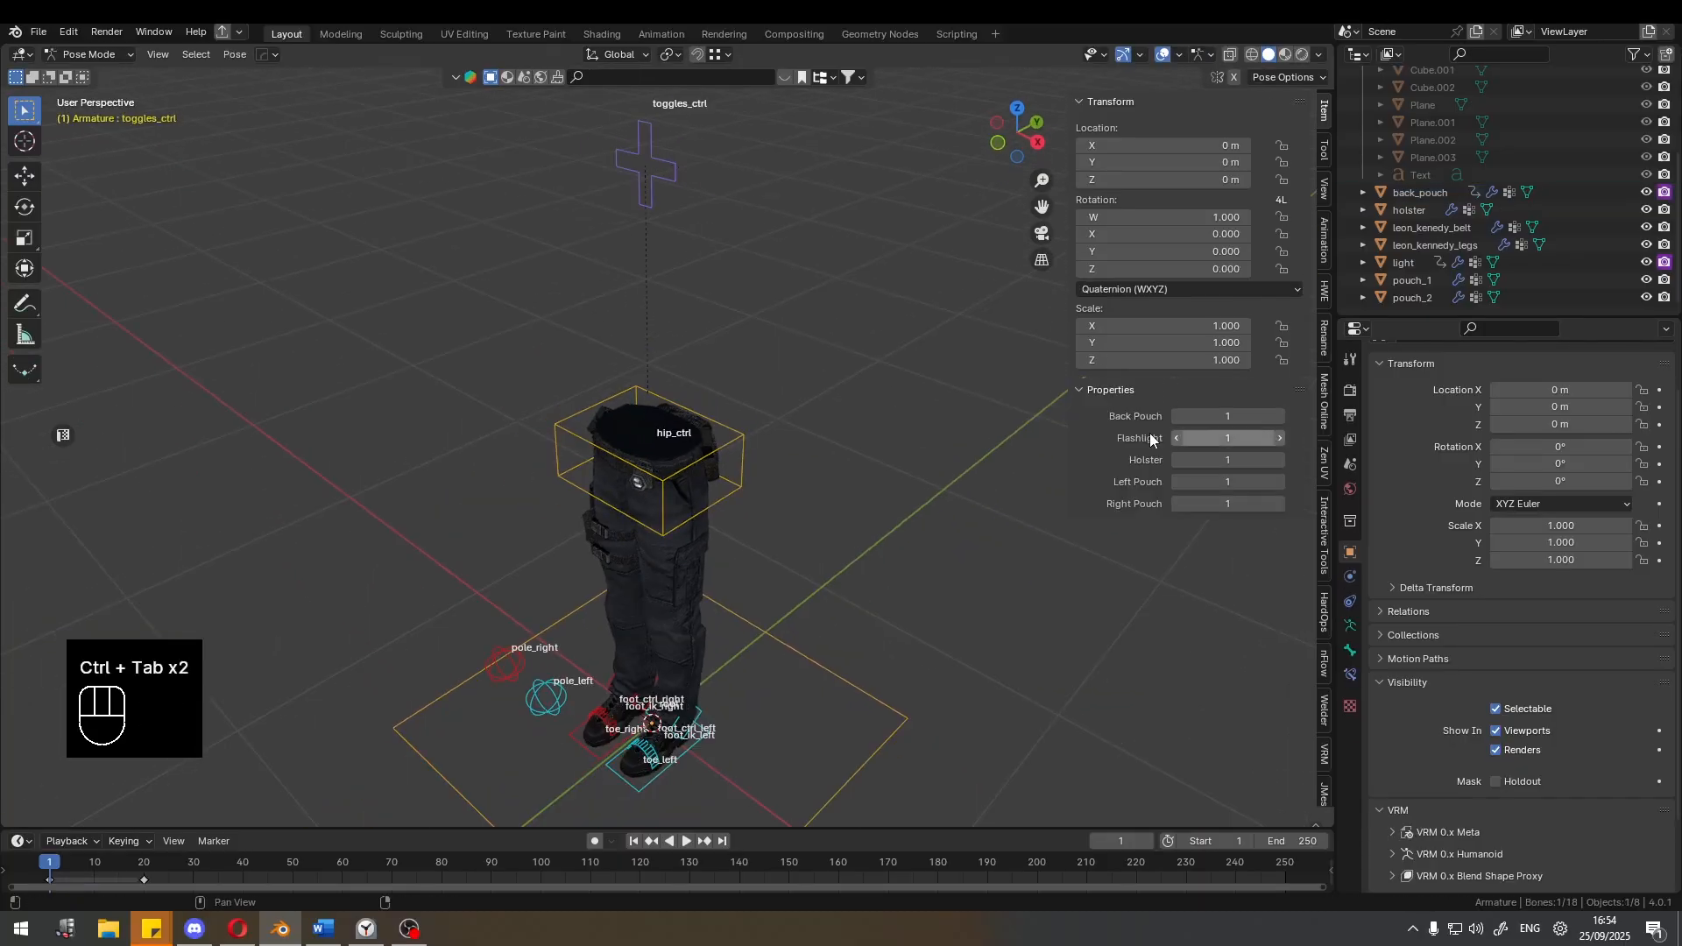
scroll(864, 413, up, 4)
drag(1236, 437, 1196, 417)
Copy the Holster property as a new driver and paste it onto the holster object's Viewports visibility in Object Mode.
middle_drag(653, 406, 668, 478)
middle_drag(692, 389, 759, 394)
key(ctrl+Tab)
scroll(585, 476, down, 6)
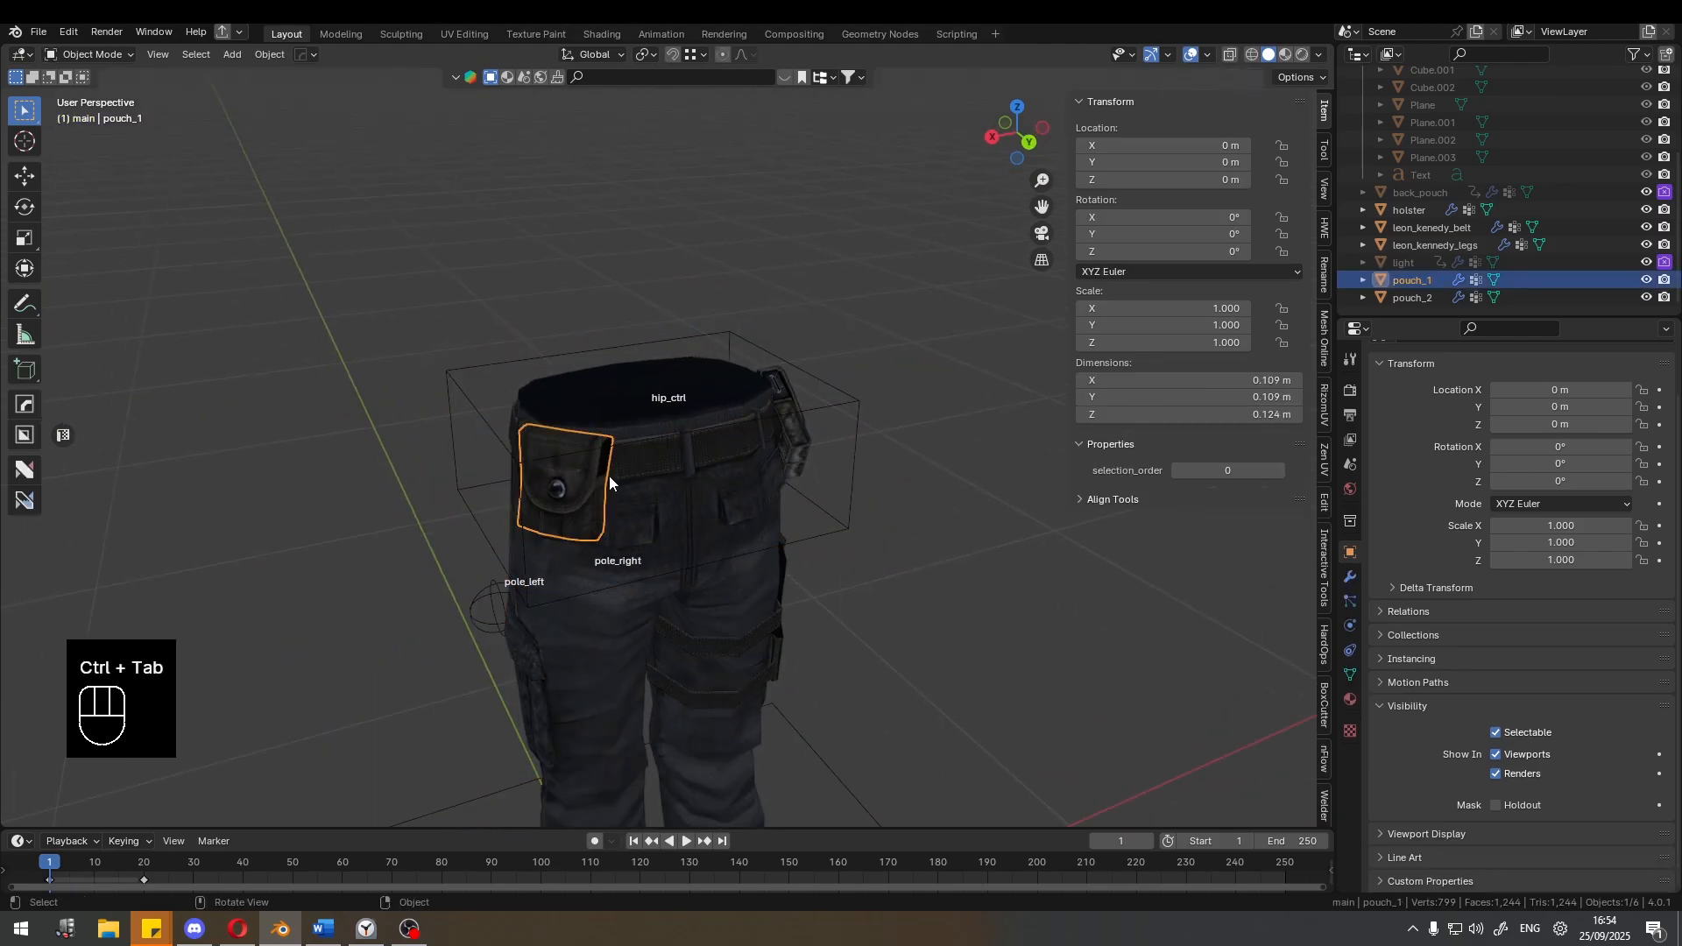
key(ctrl+Tab)
scroll(820, 314, up, 4)
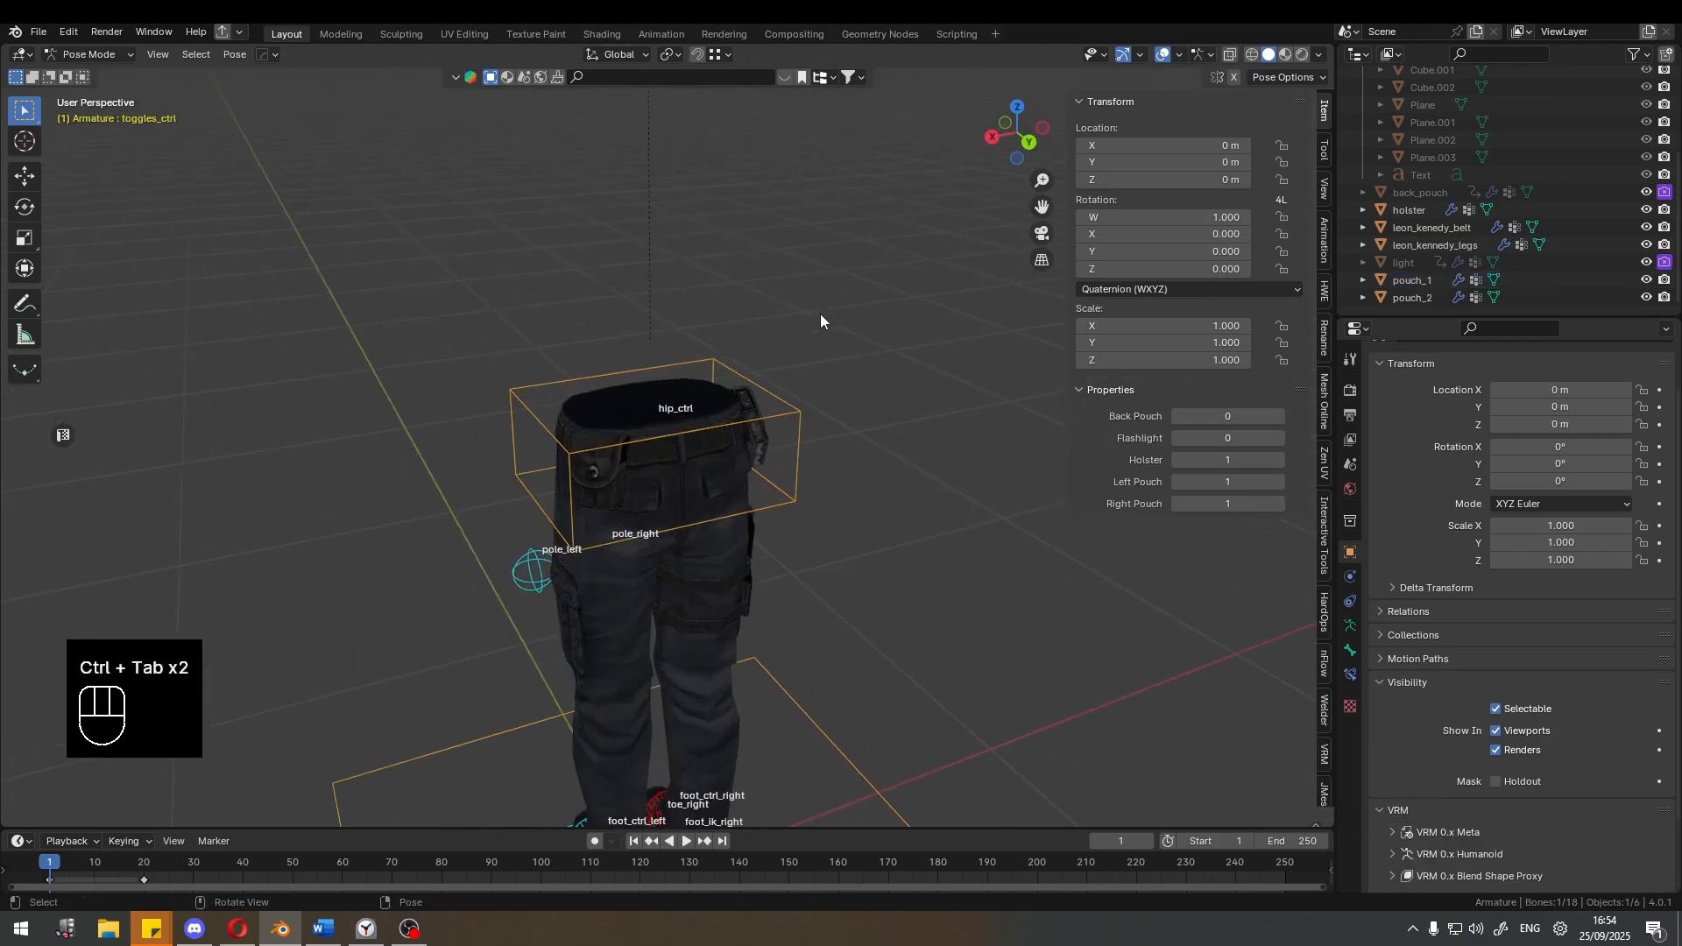
right_click(1214, 461)
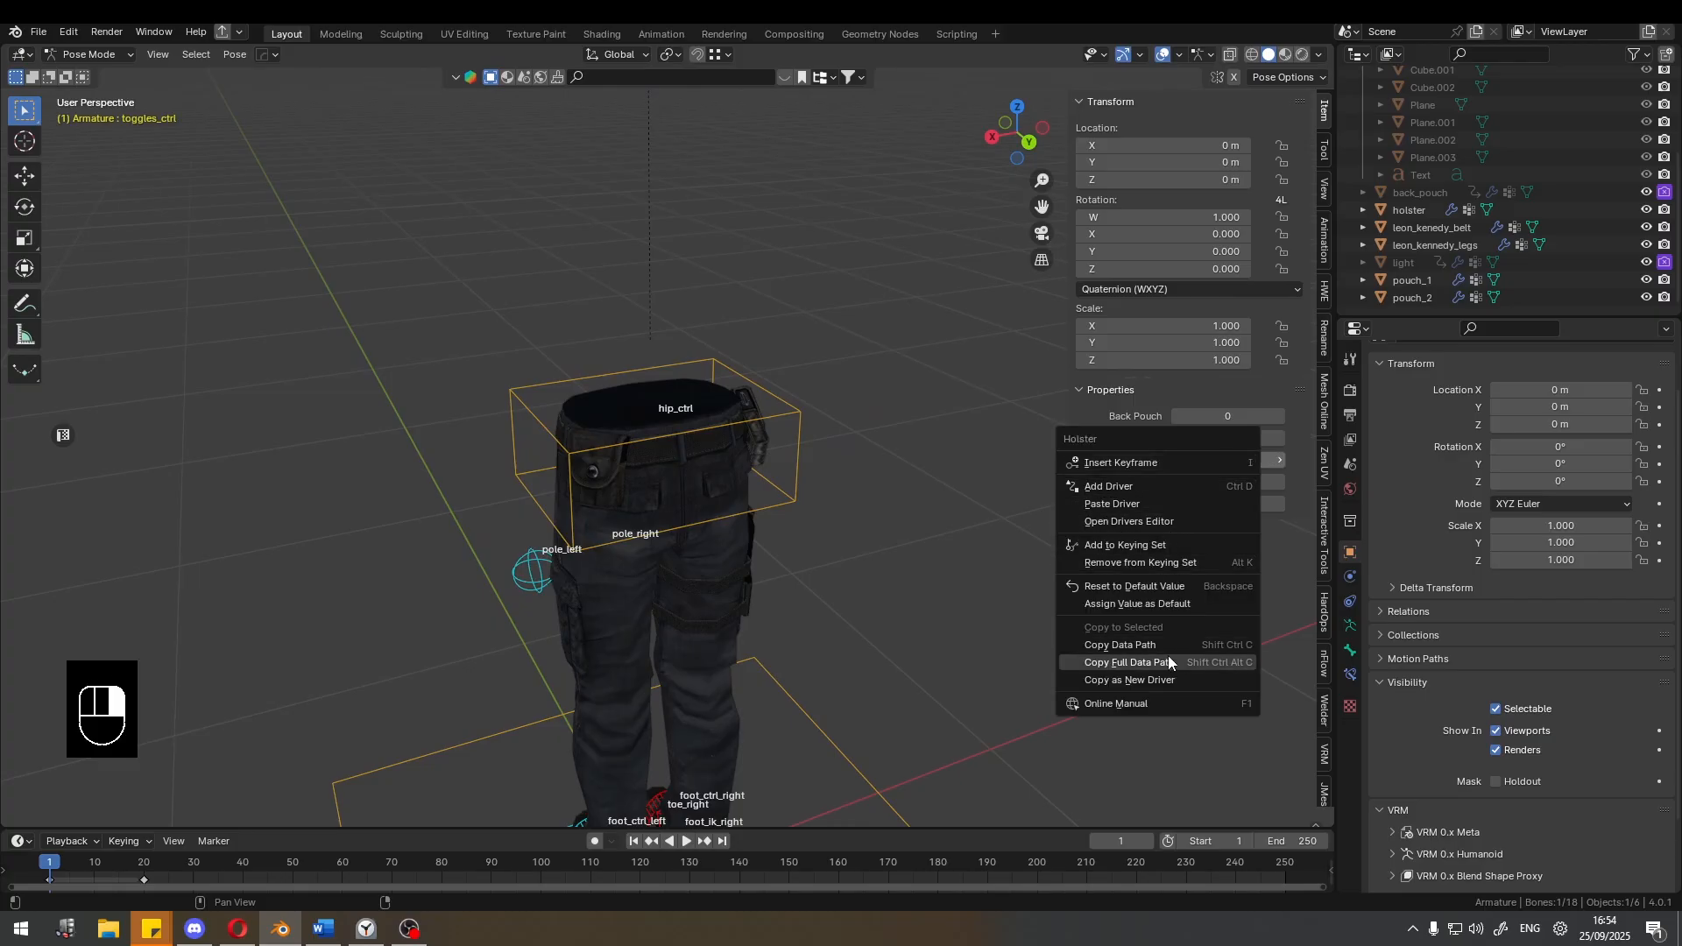
middle_drag(640, 438, 790, 566)
key(ctrl+Tab)
click(798, 456)
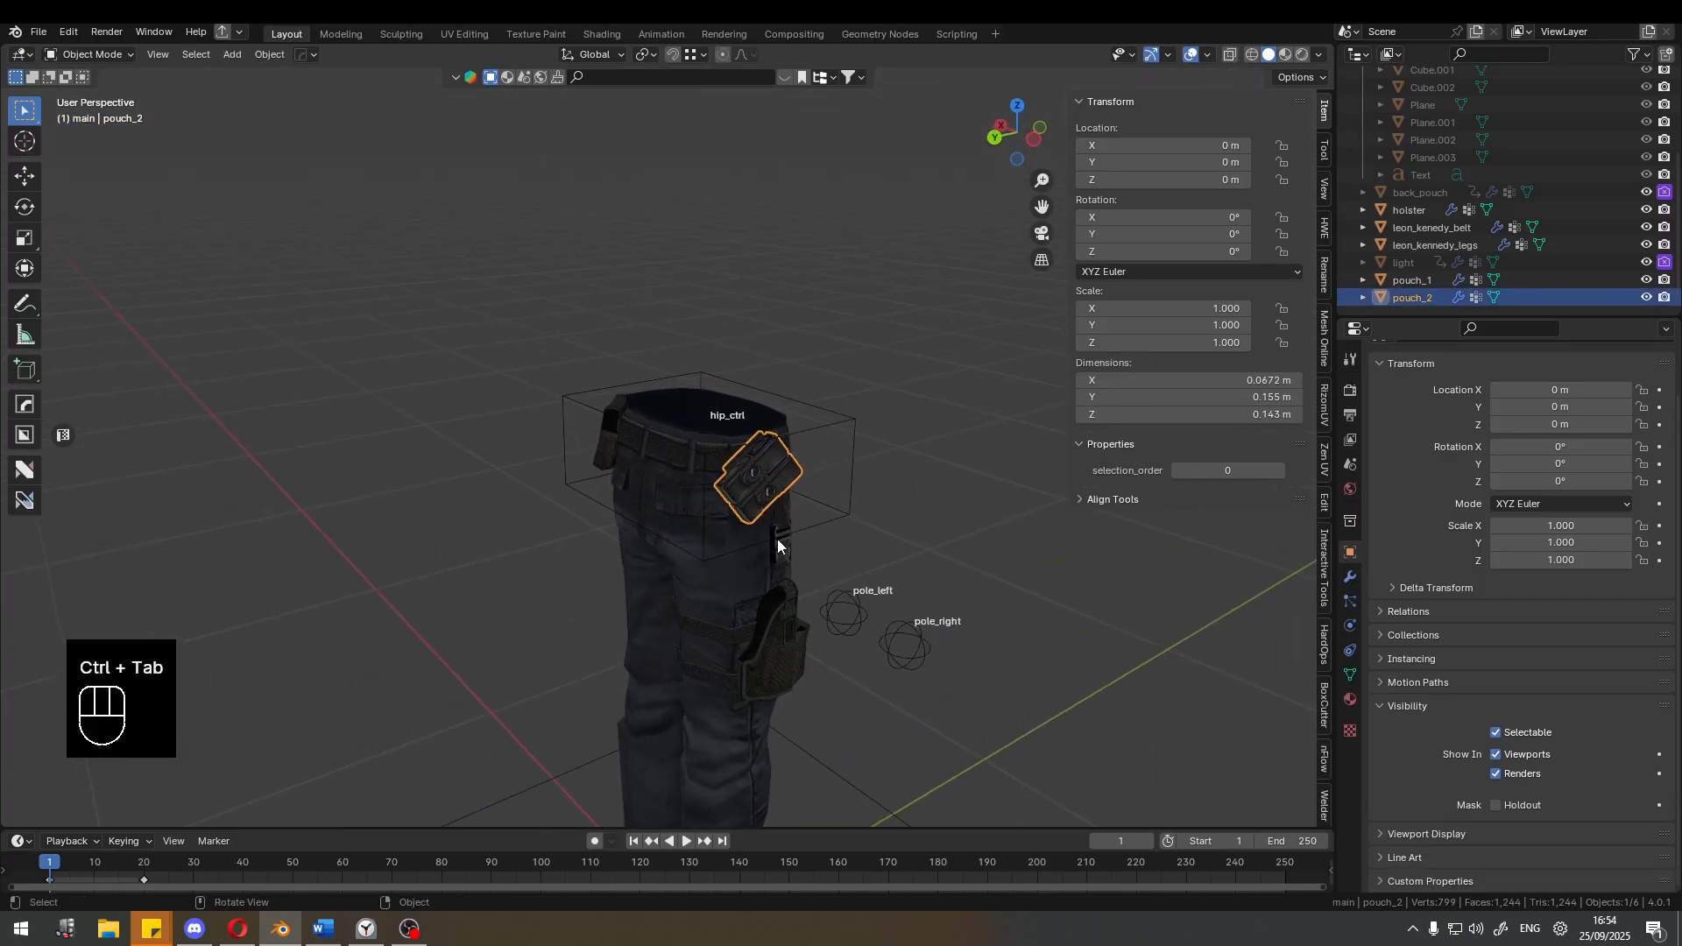
right_click(1533, 750)
click(1500, 666)
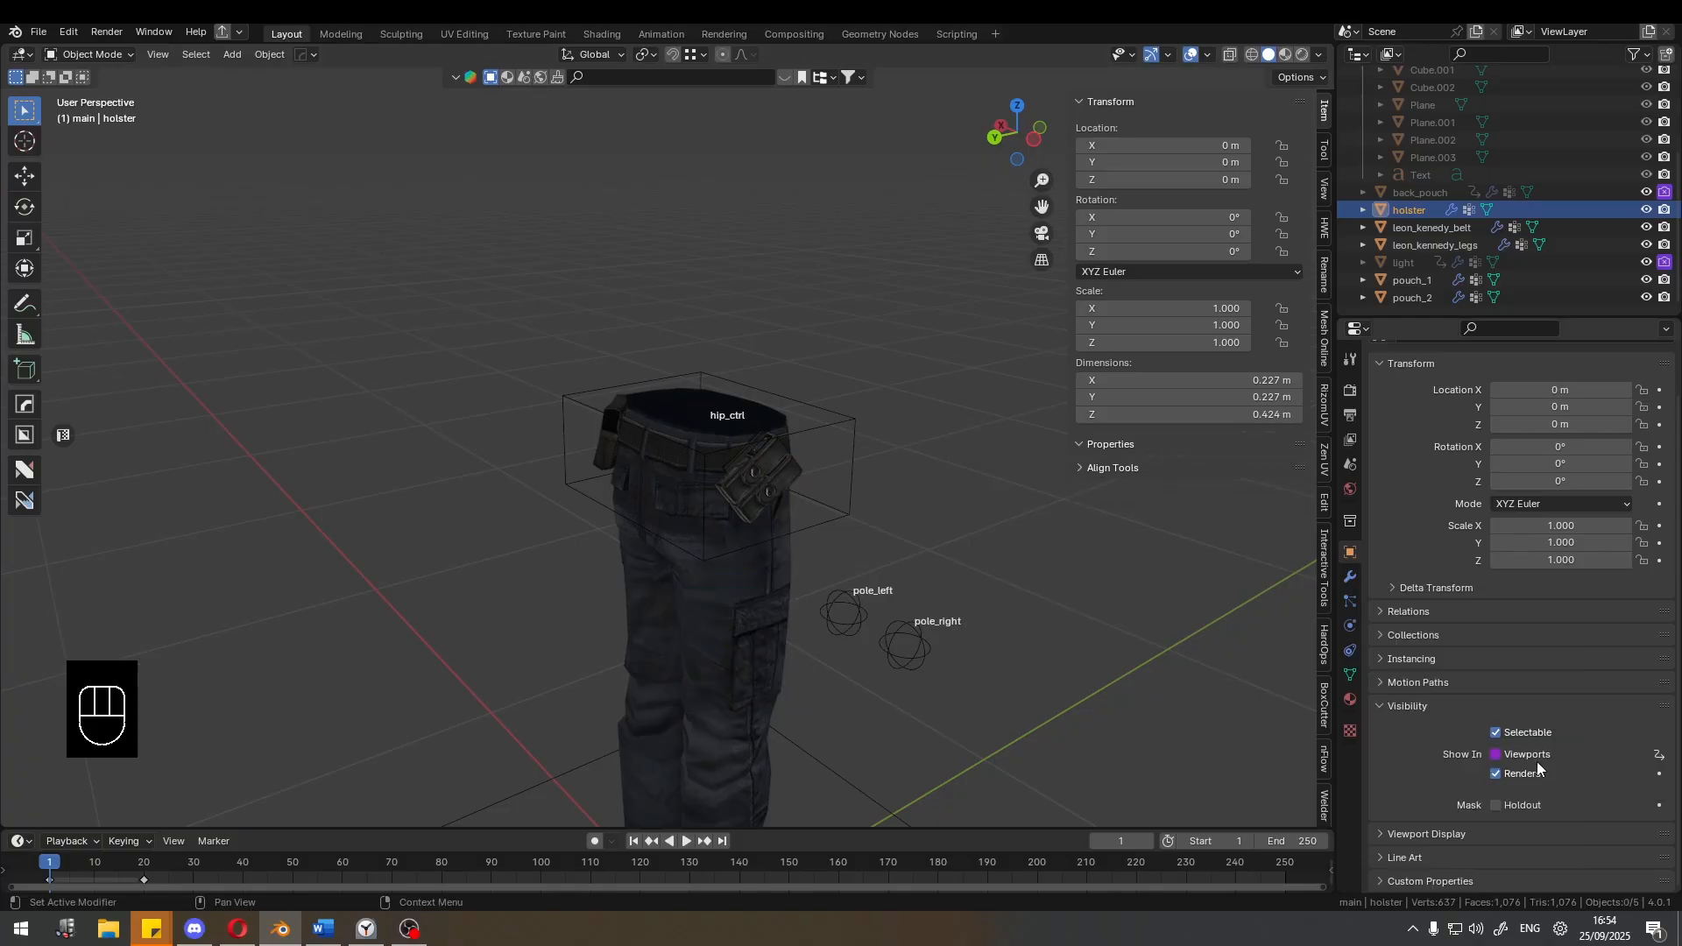
Change the holster object's Viewports driver to a Scripted Expression with the expression Holster != 1.
right_click(1524, 750)
click(1505, 664)
right_click(1544, 756)
click(1497, 665)
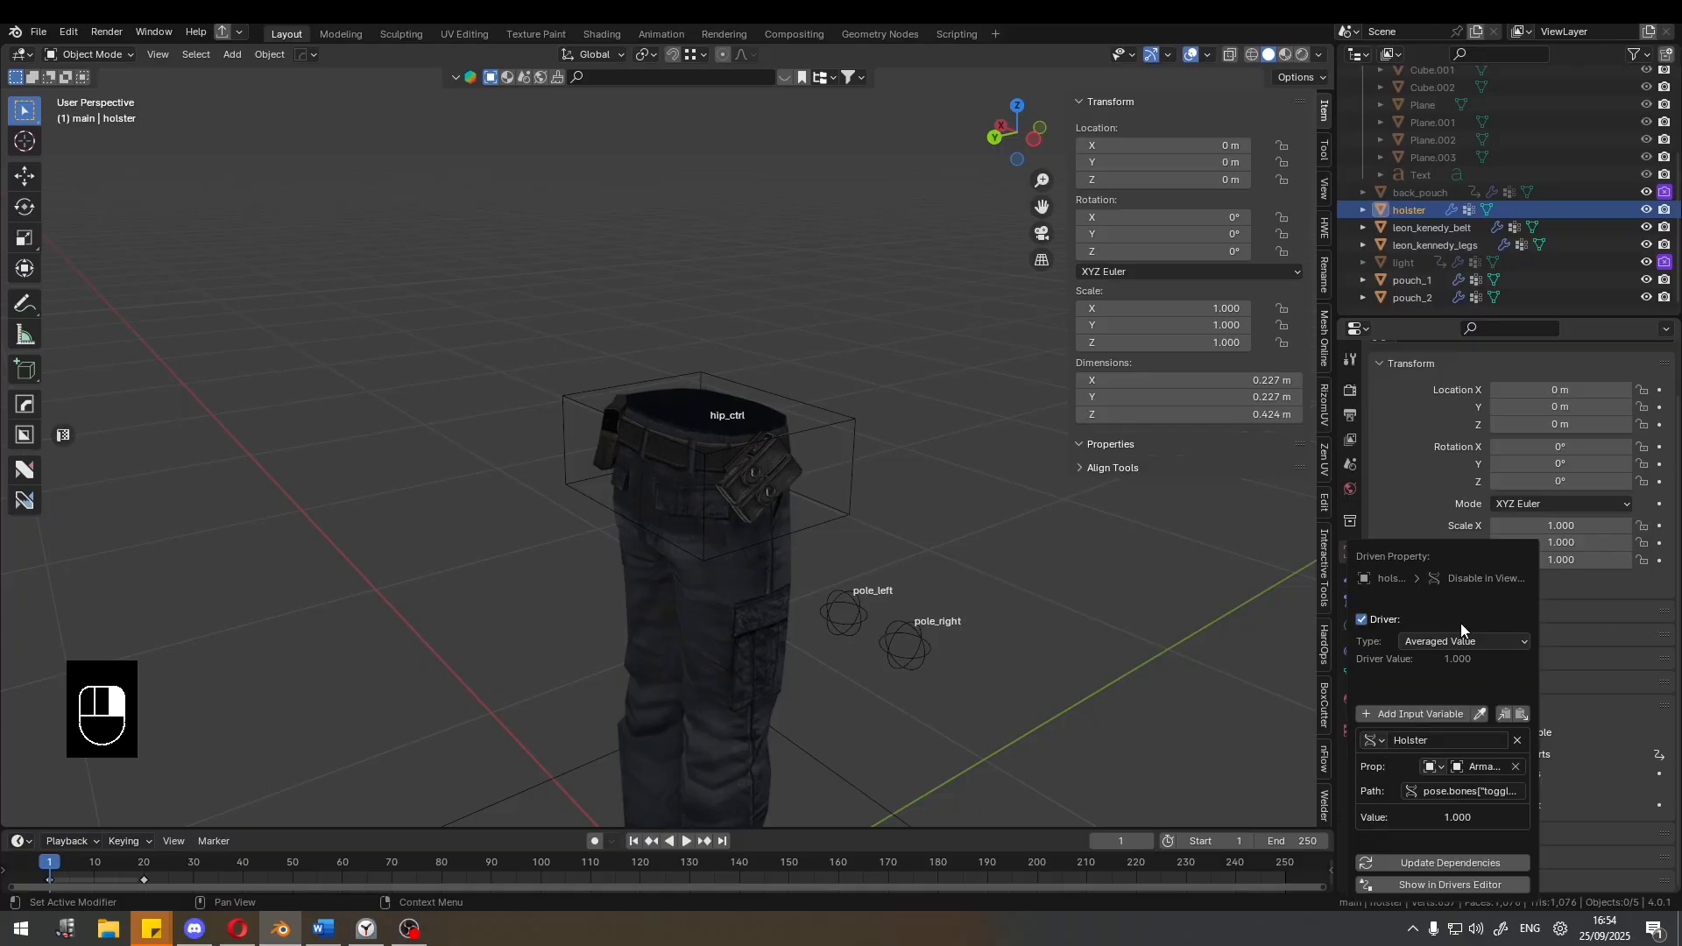
click(1459, 643)
click(1459, 703)
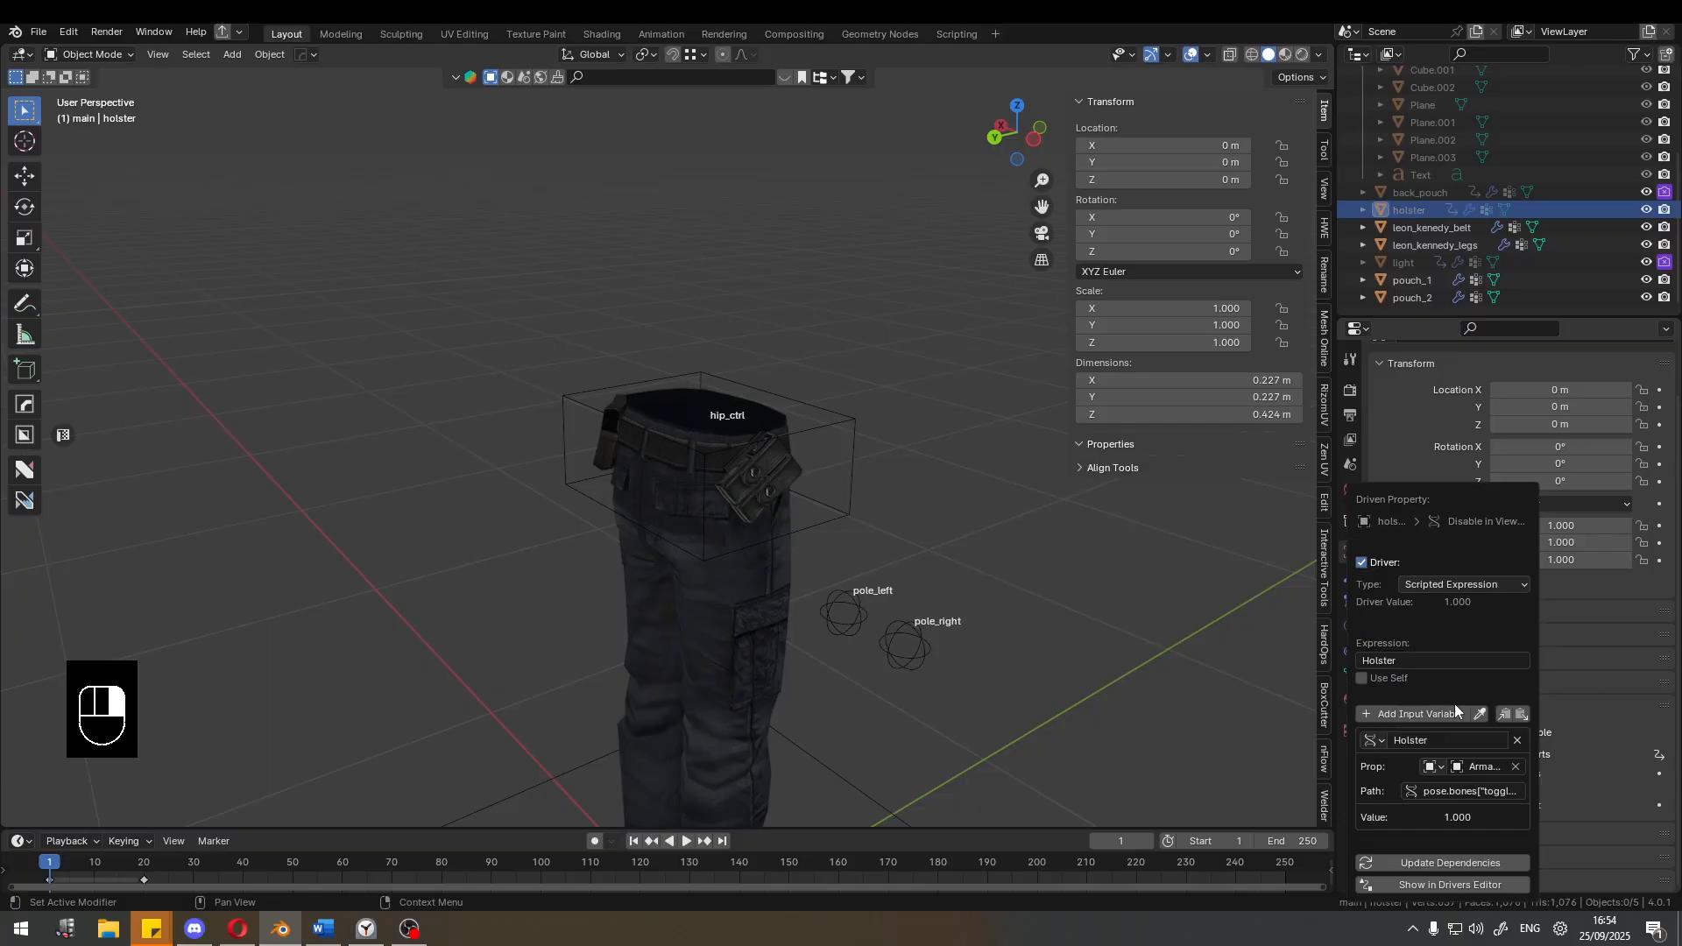
click(1437, 661)
text(!= 1)
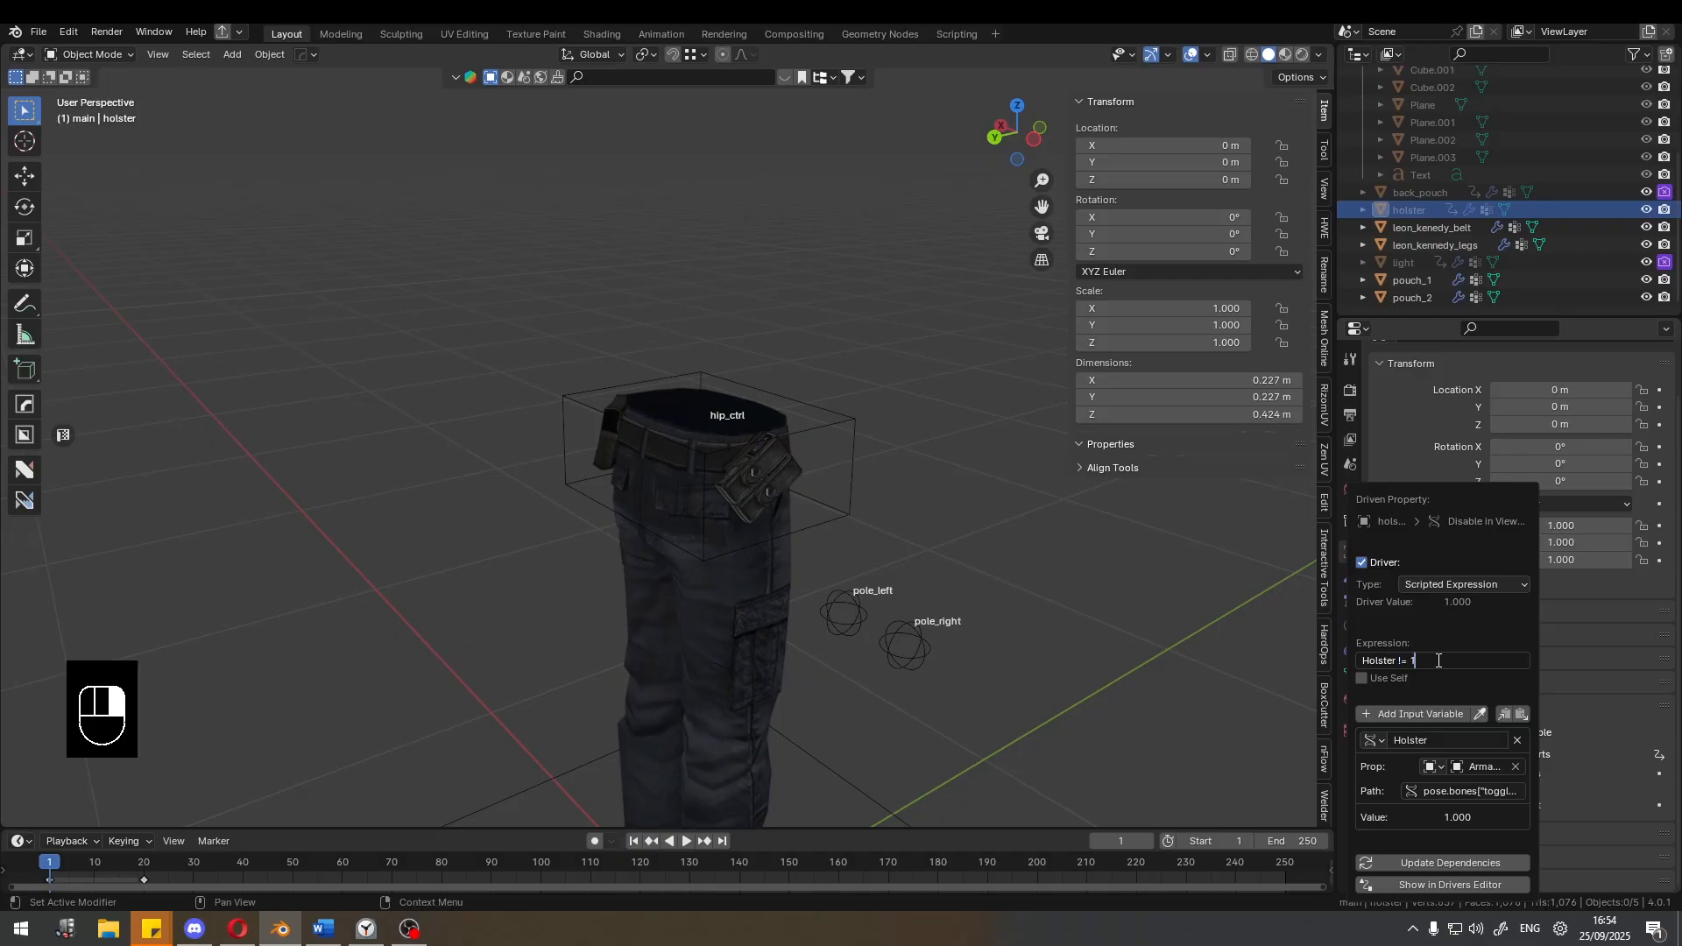
key(Return)
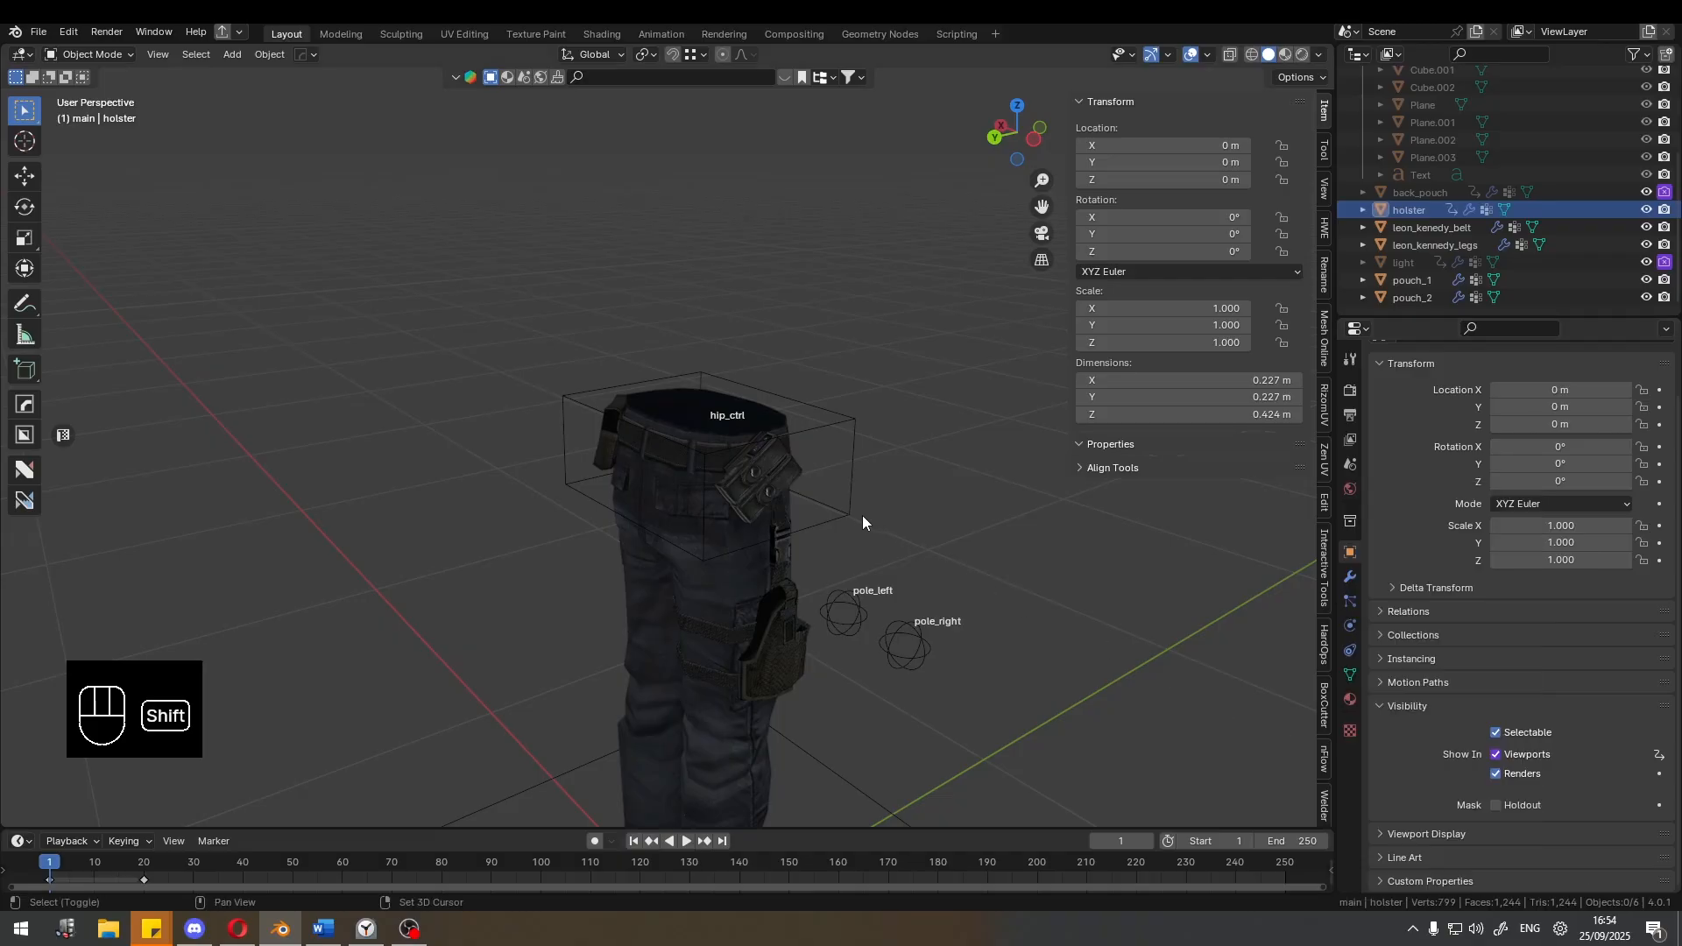
Copy the holster object's Viewports driver and paste it onto its Renders visibility.
middle_drag(862, 515, 1208, 628)
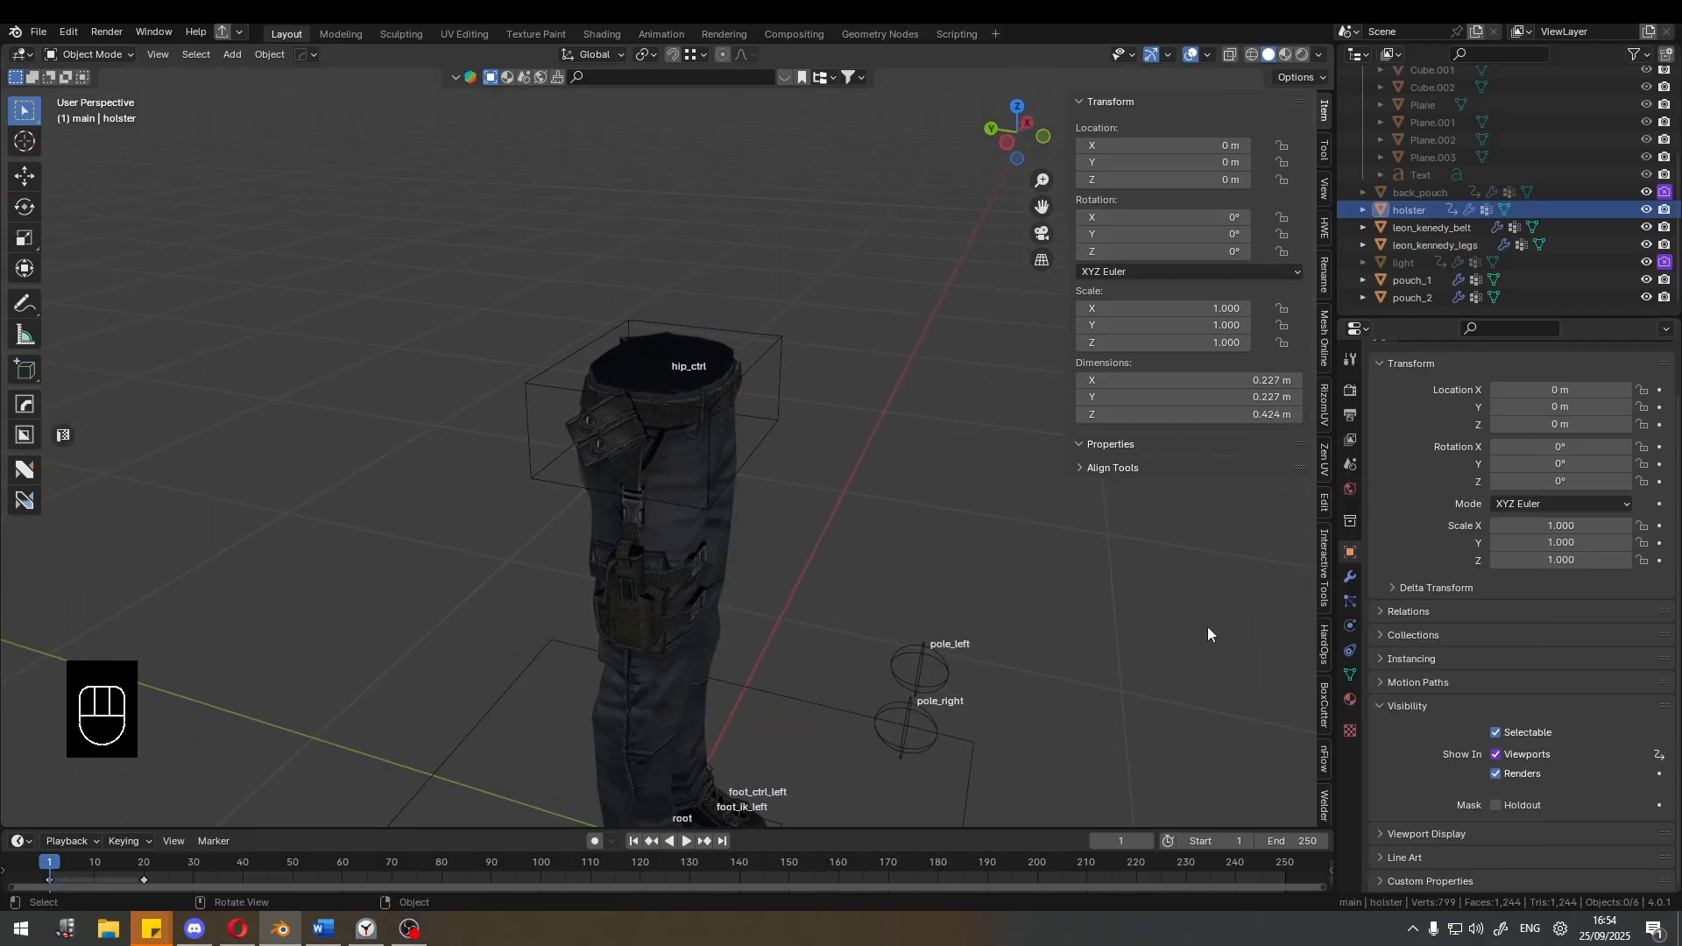
right_click(1538, 754)
click(1468, 633)
right_click(1551, 789)
click(1507, 668)
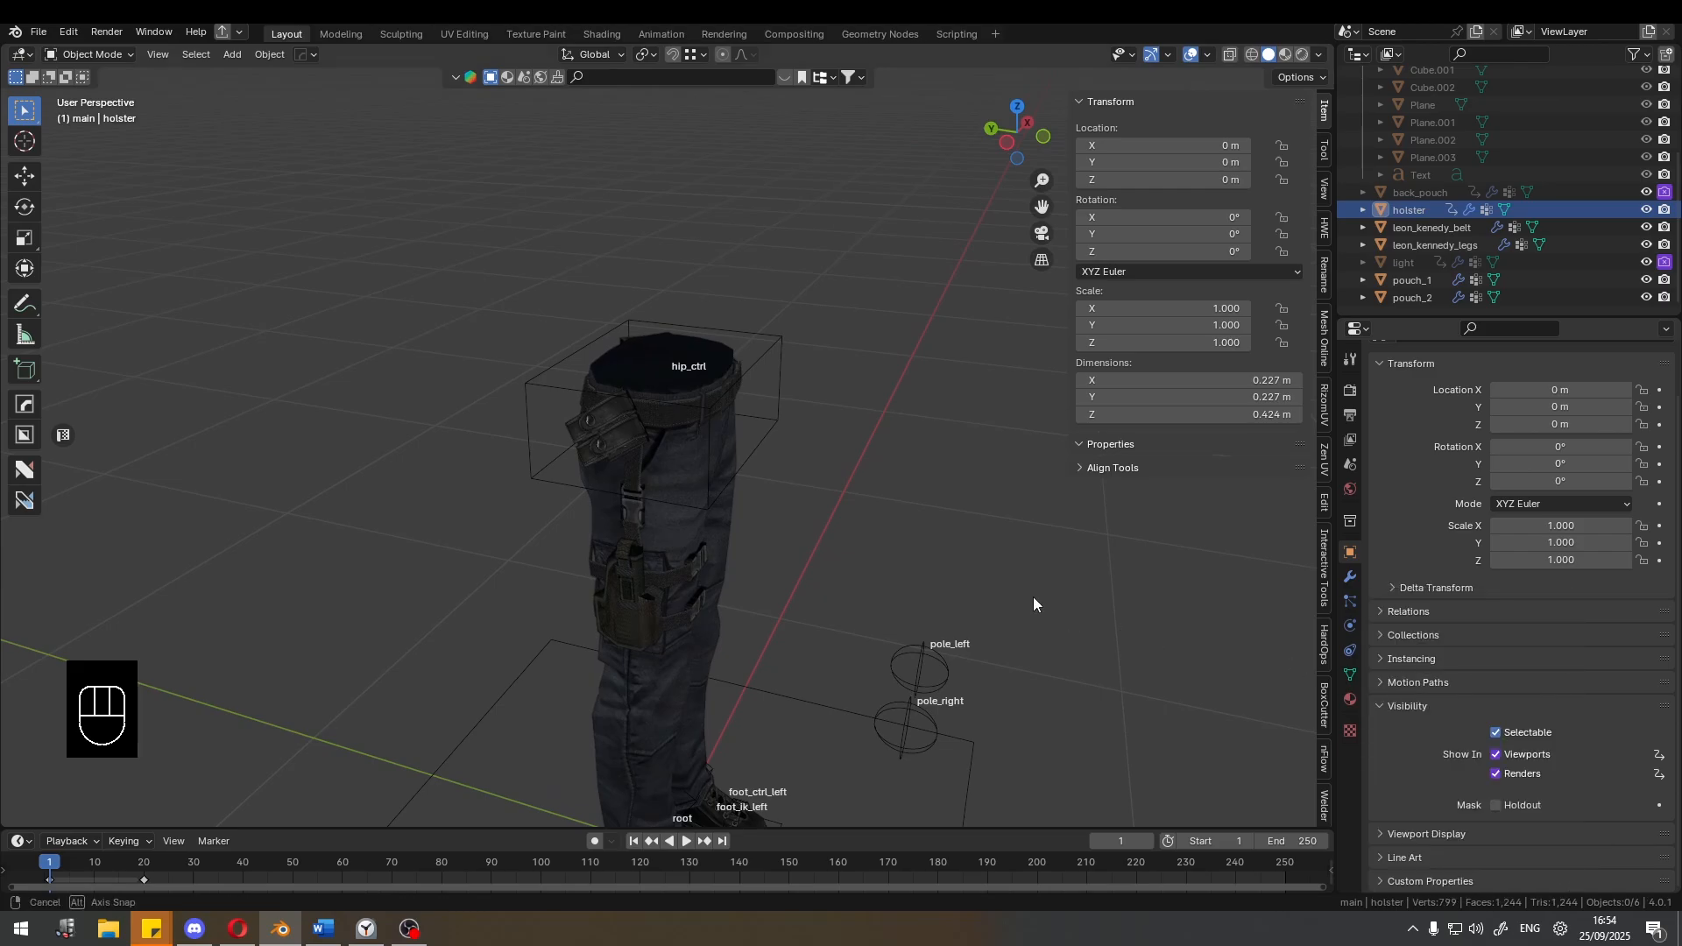
Test the holster drivers in Pose Mode by setting the toggles_ctrl bone's Holster property to 0.
middle_drag(1033, 597, 1018, 551)
middle_drag(745, 455, 679, 281)
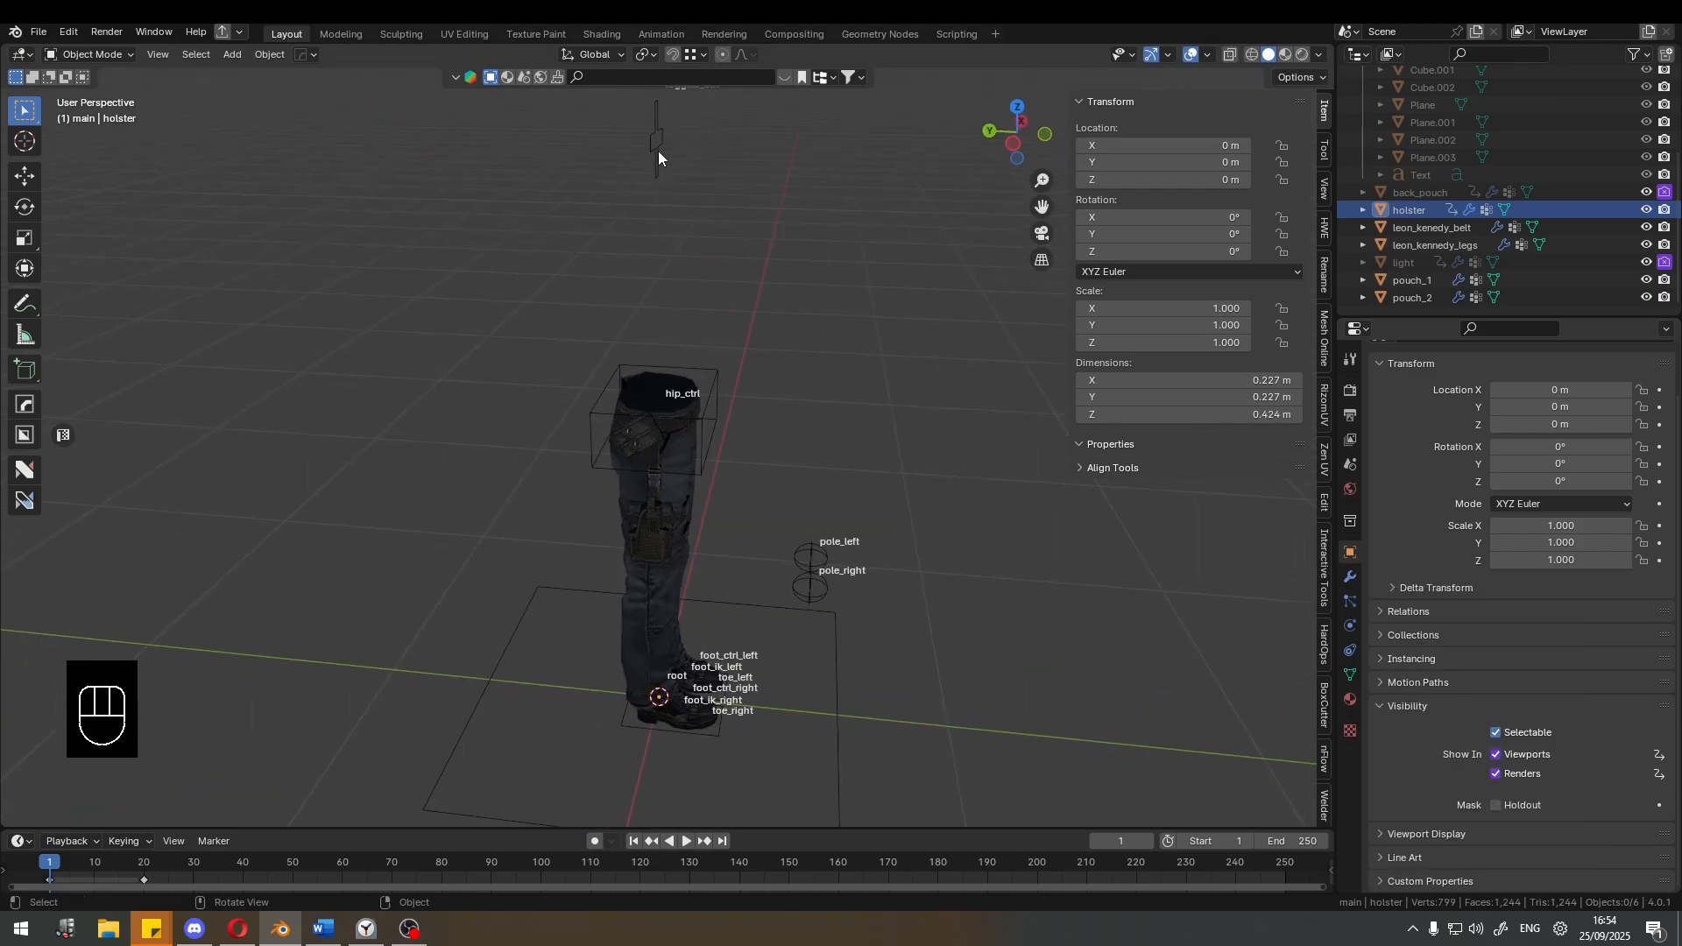
click(656, 150)
key(ctrl+Tab)
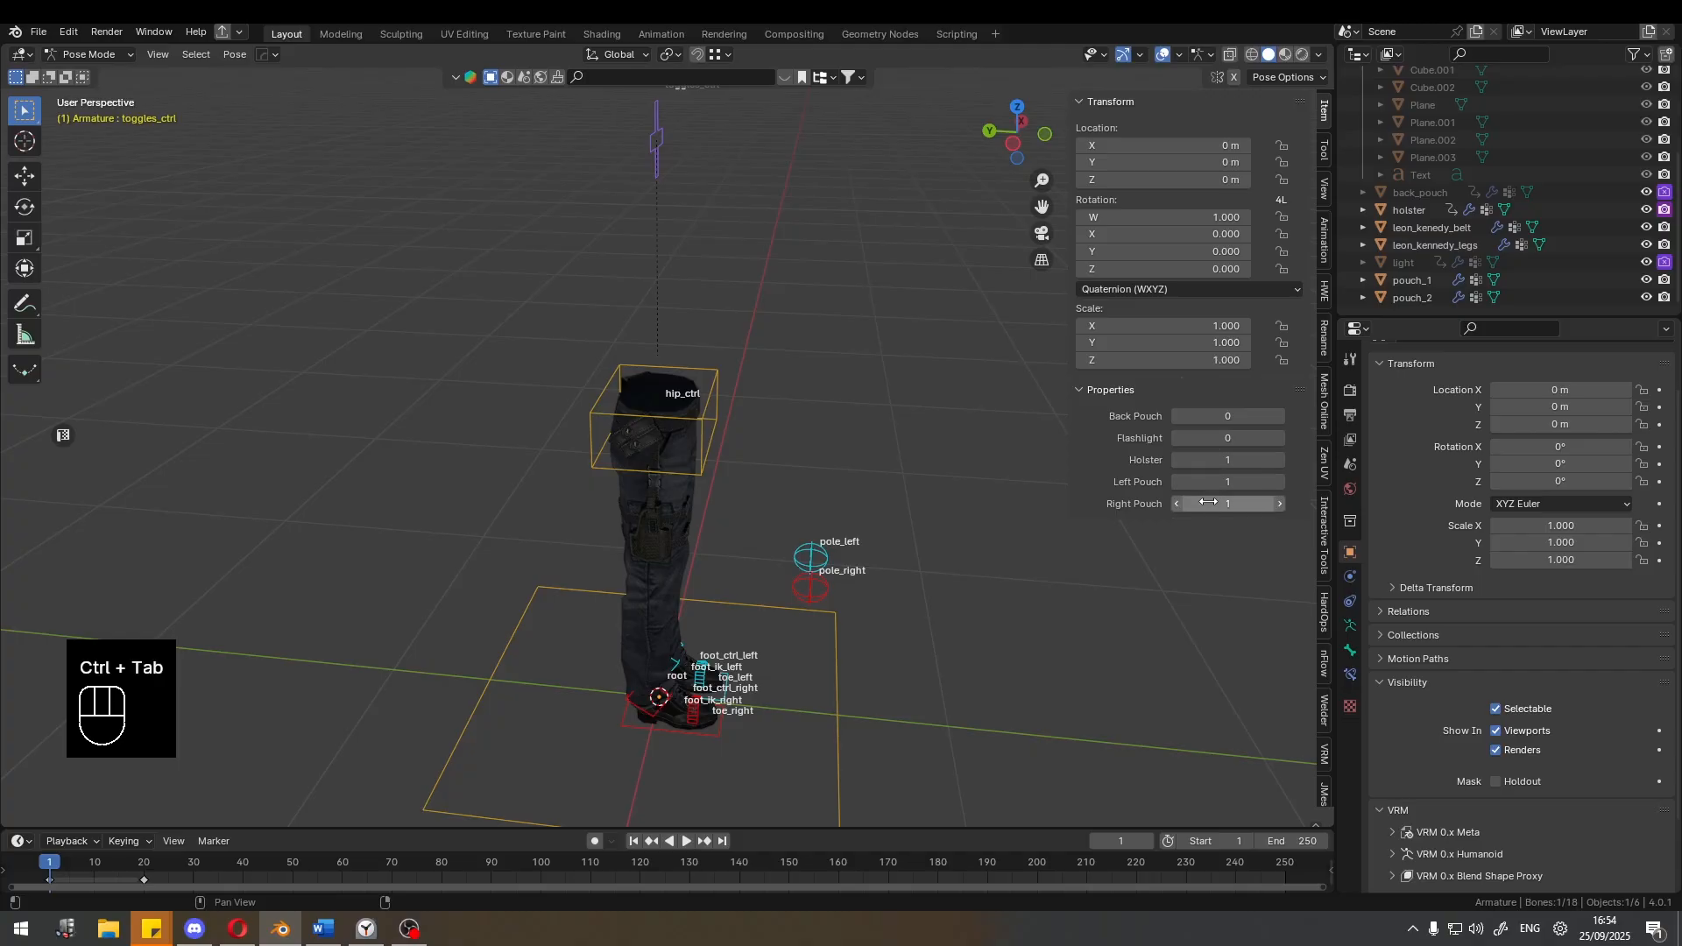
scroll(1010, 475, up, 3)
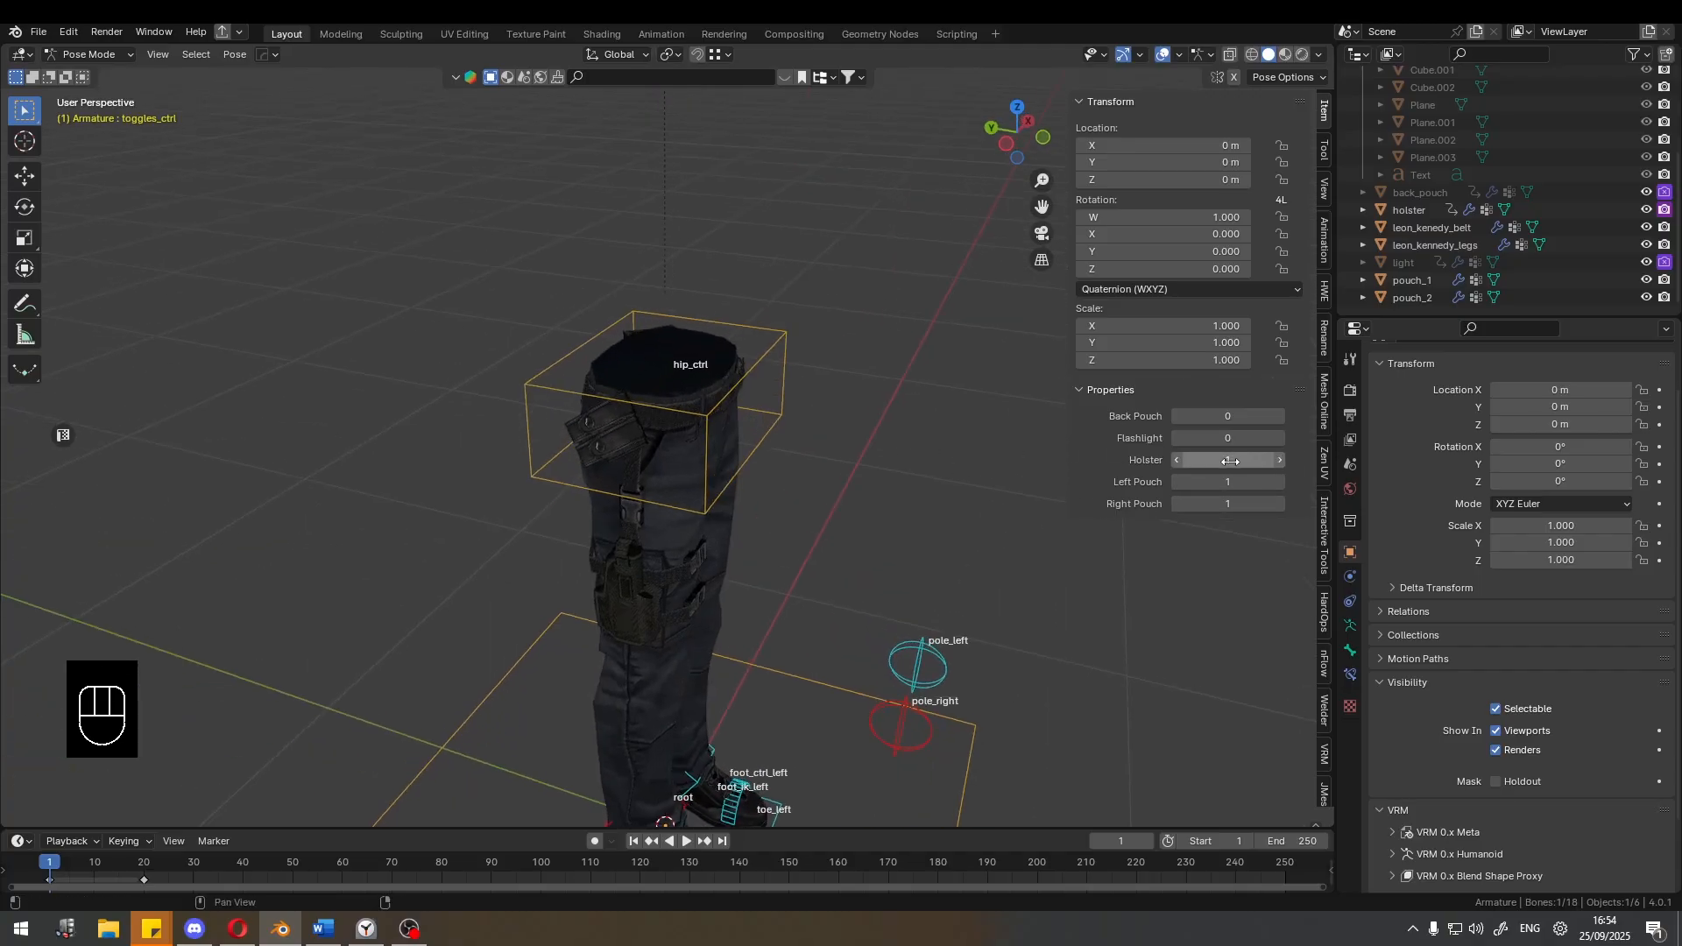
drag(1231, 462, 1217, 462)
mouse_move(928, 428)
middle_down()
mouse_move(897, 423)
mouse_move(847, 459)
mouse_move(813, 447)
mouse_move(924, 442)
middle_up()
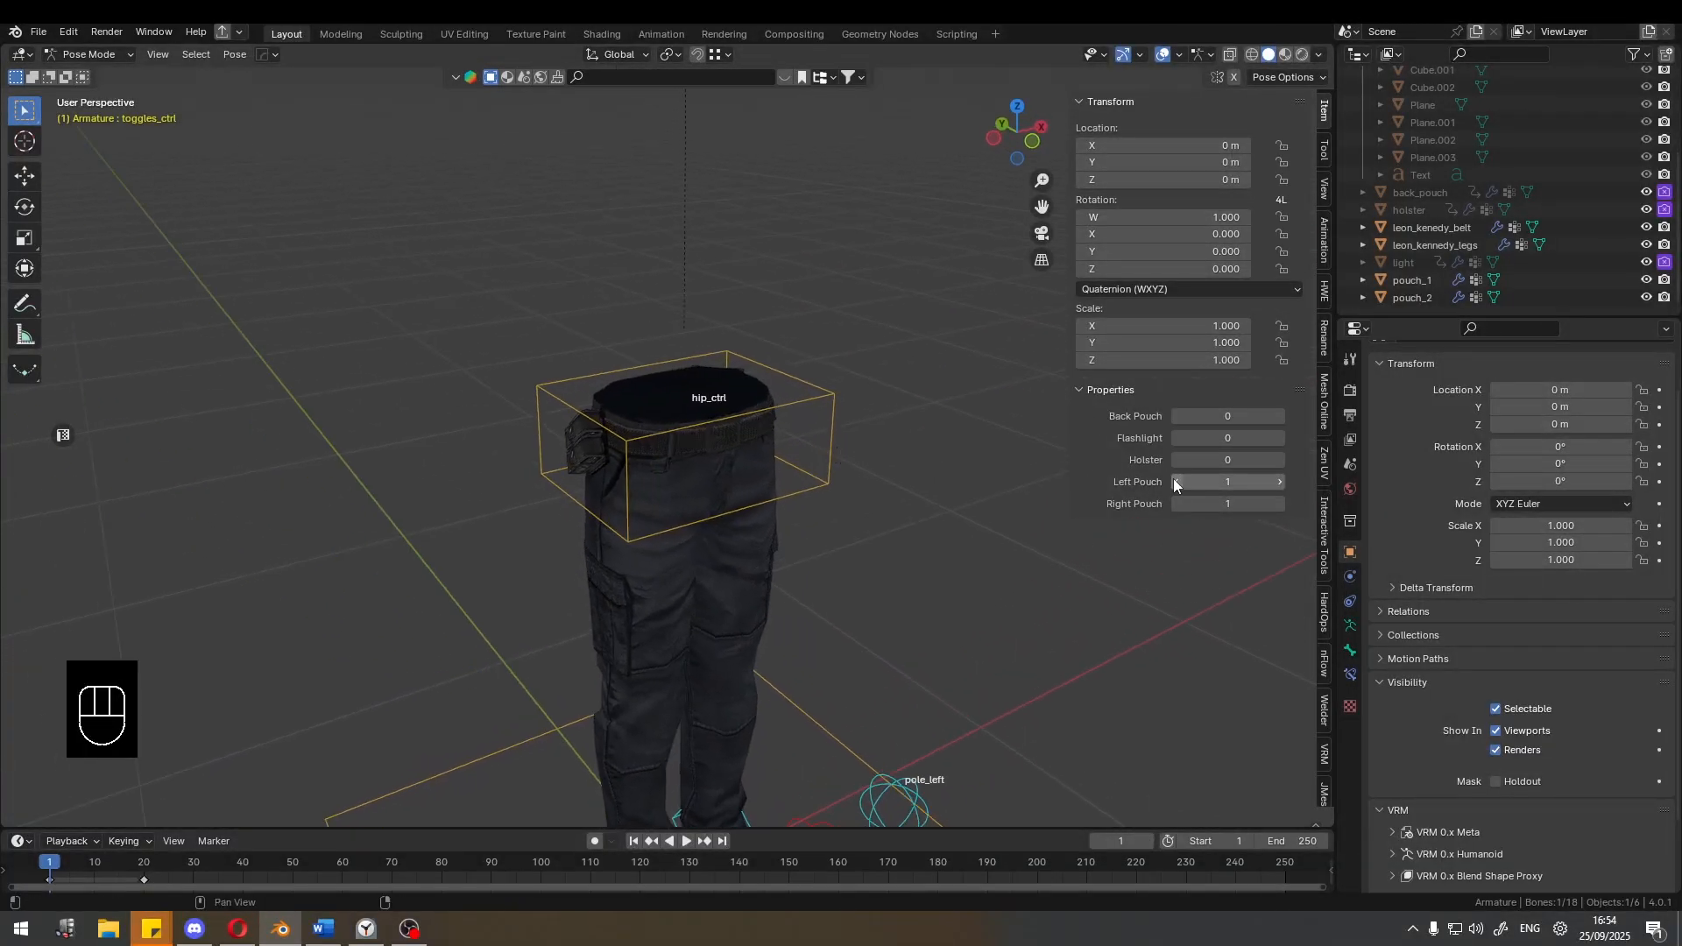
Copy the Left Pouch property as a new driver and paste it onto the pouch_1 object's Viewports visibility in Object Mode.
middle_drag(781, 473, 728, 442)
right_click(1227, 482)
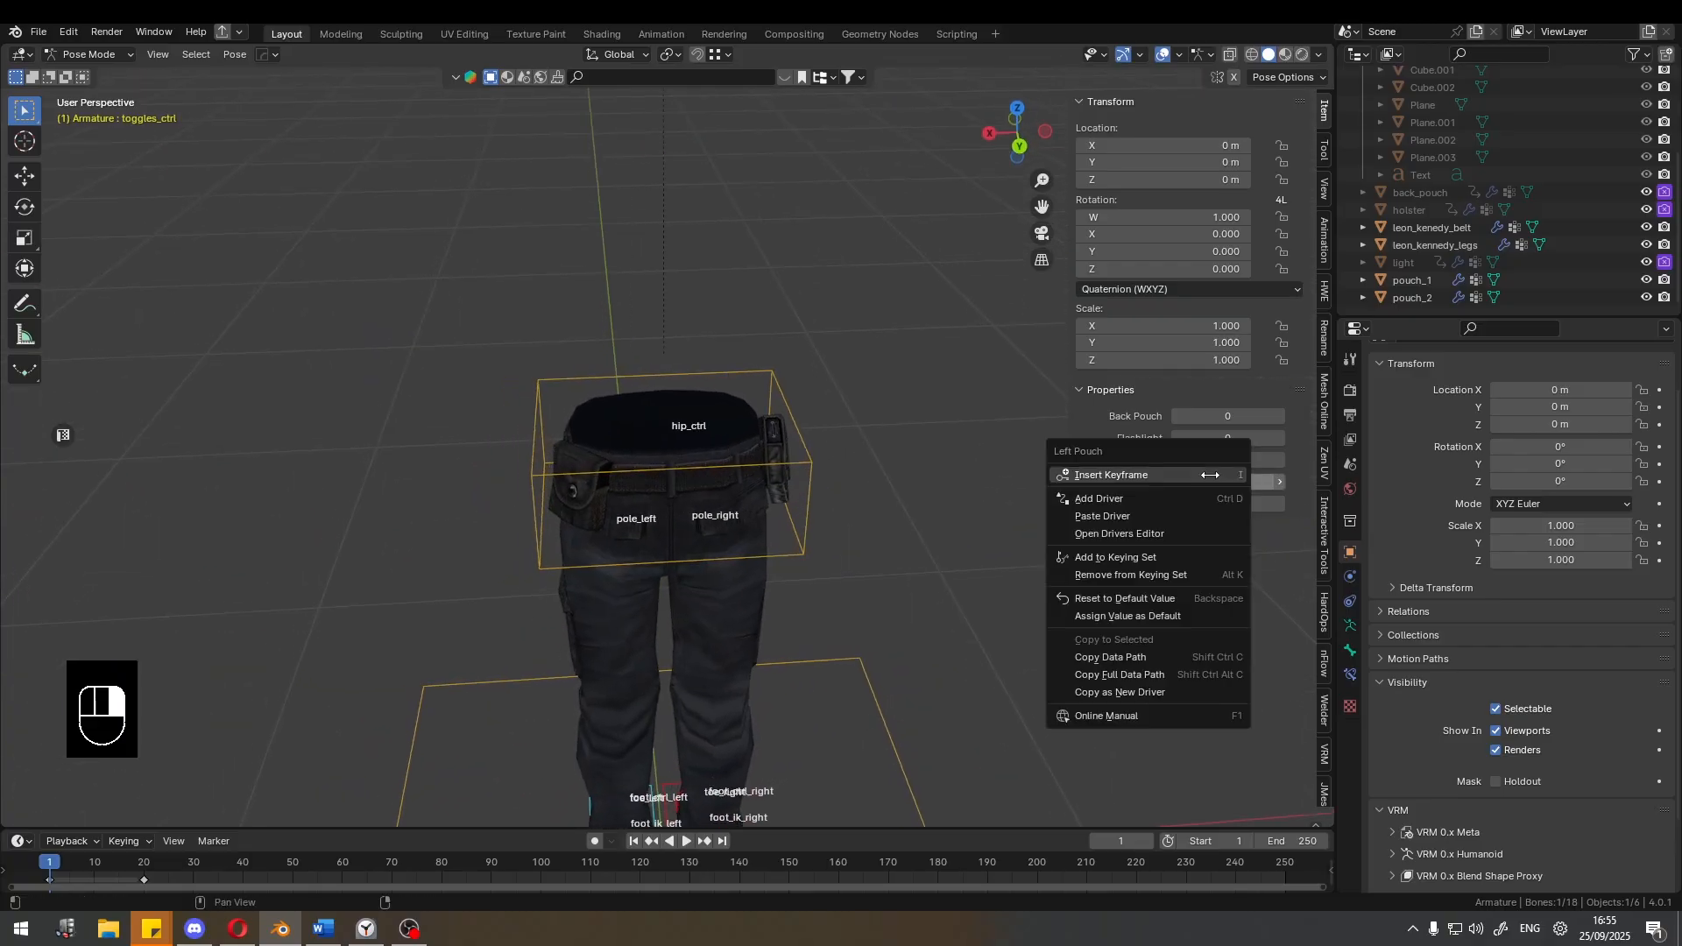
click(1170, 687)
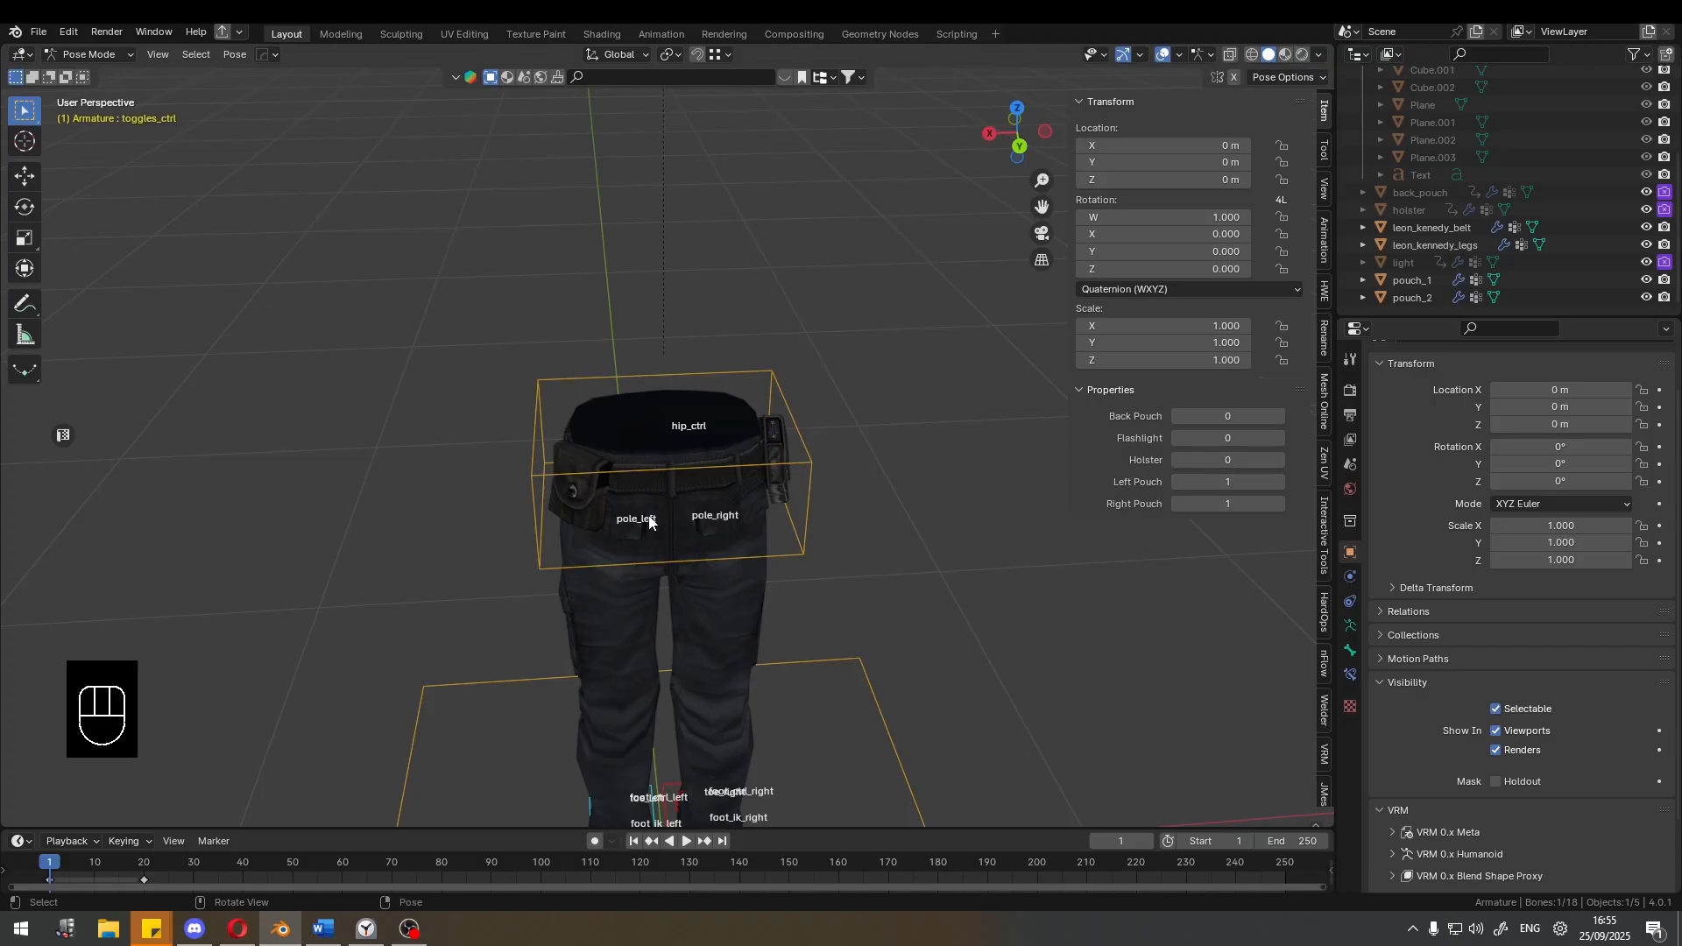
key(alt+q)
key(ctrl+Tab)
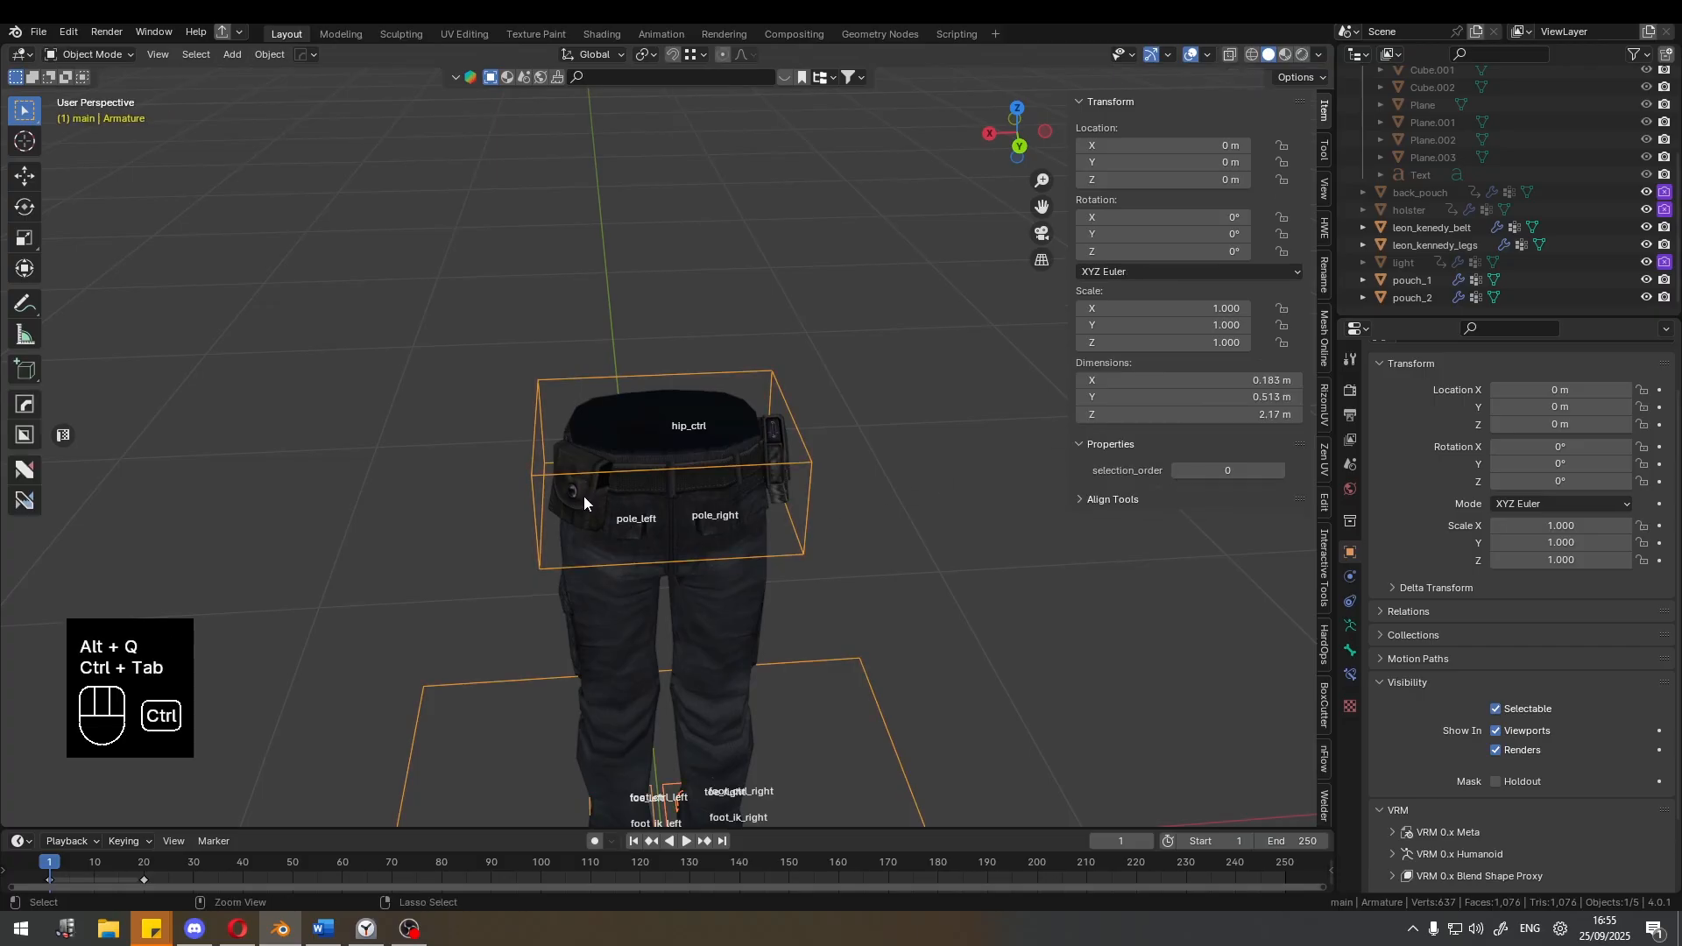
click(584, 496)
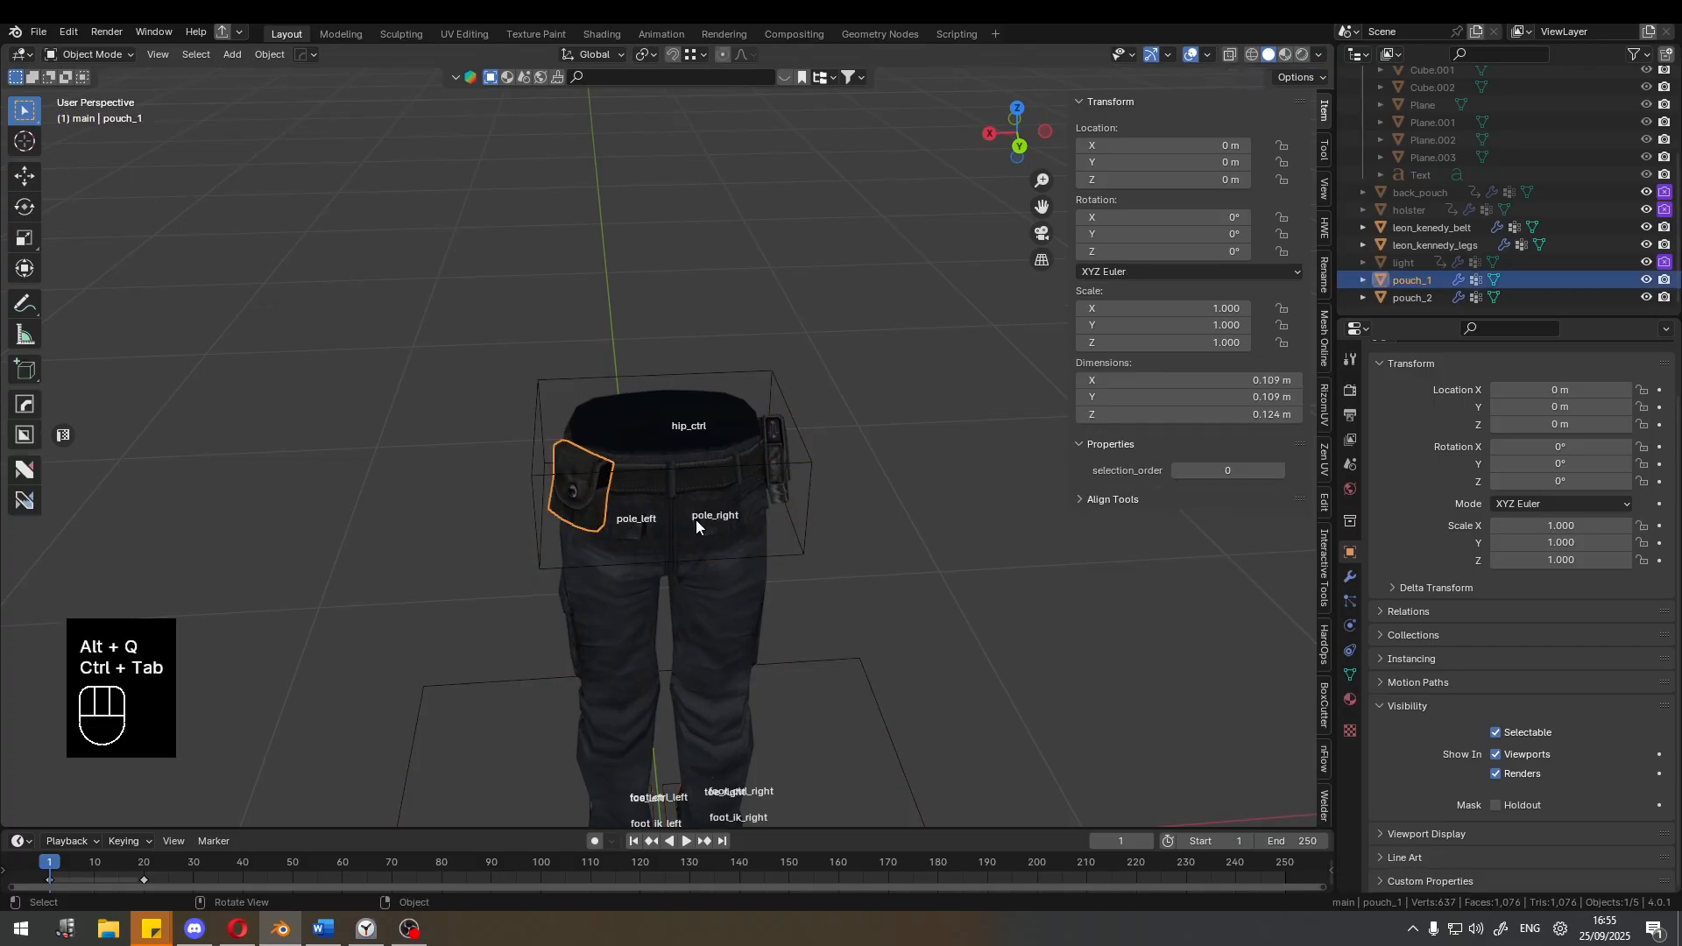
right_click(1516, 753)
click(1488, 668)
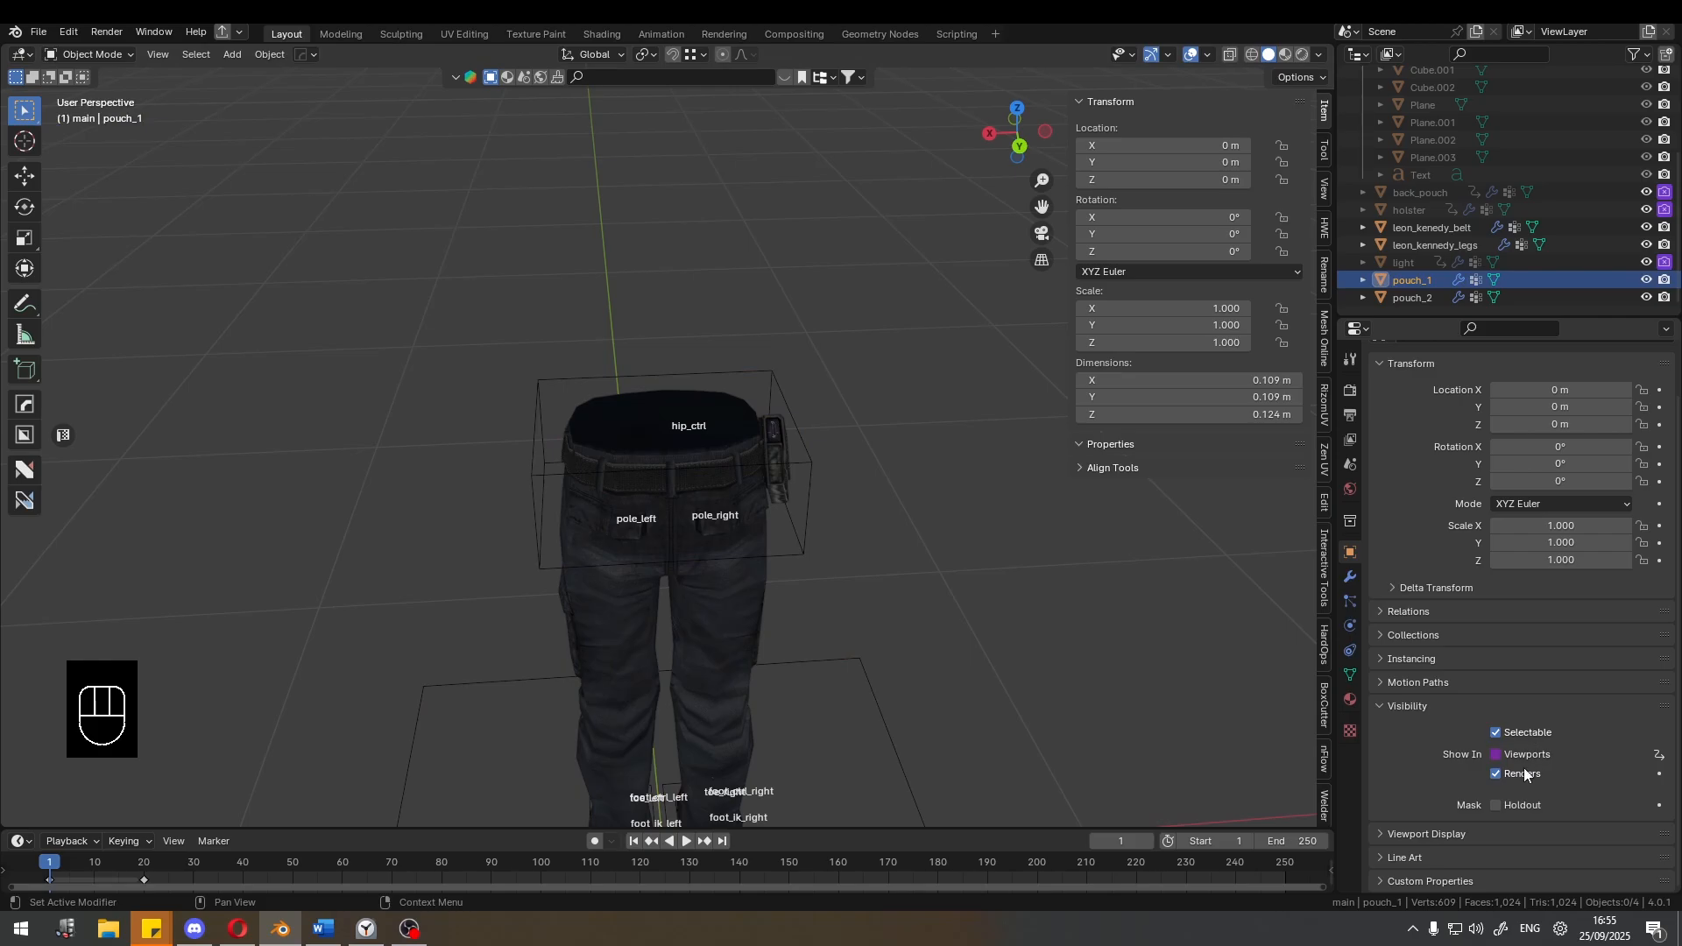
Change the pouch_1 object's Viewports driver to a Scripted Expression with the expression Left_Pouch != 1.
right_click(1527, 754)
click(1486, 646)
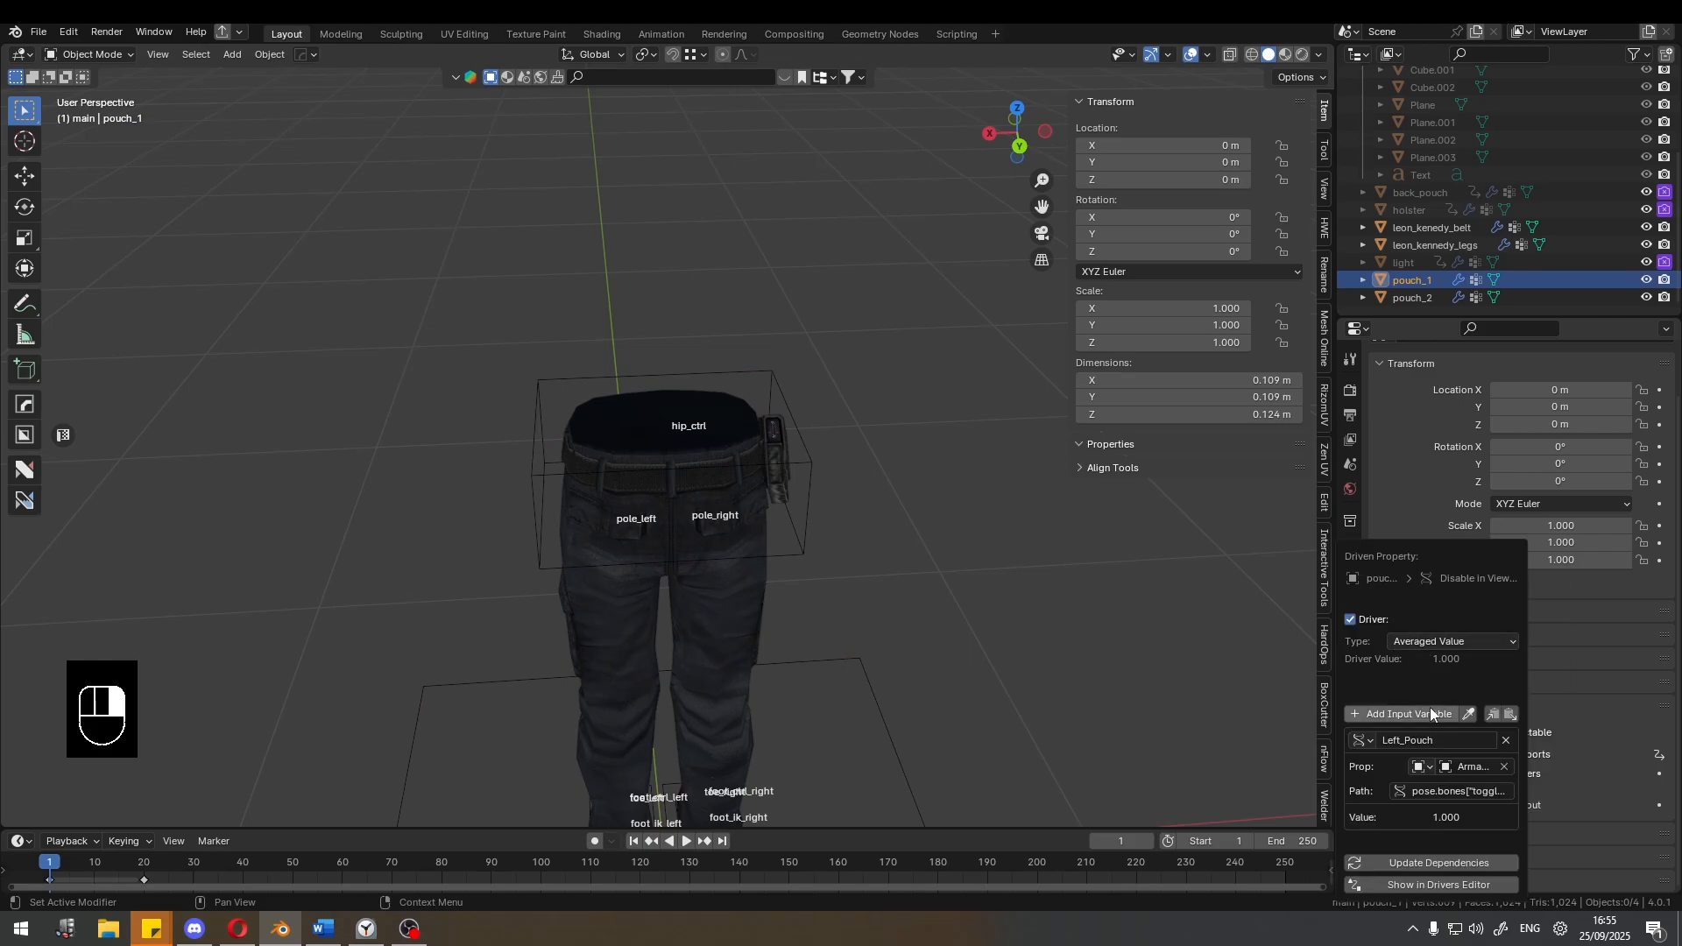
click(1455, 642)
click(1428, 690)
click(1452, 661)
text(!= 1)
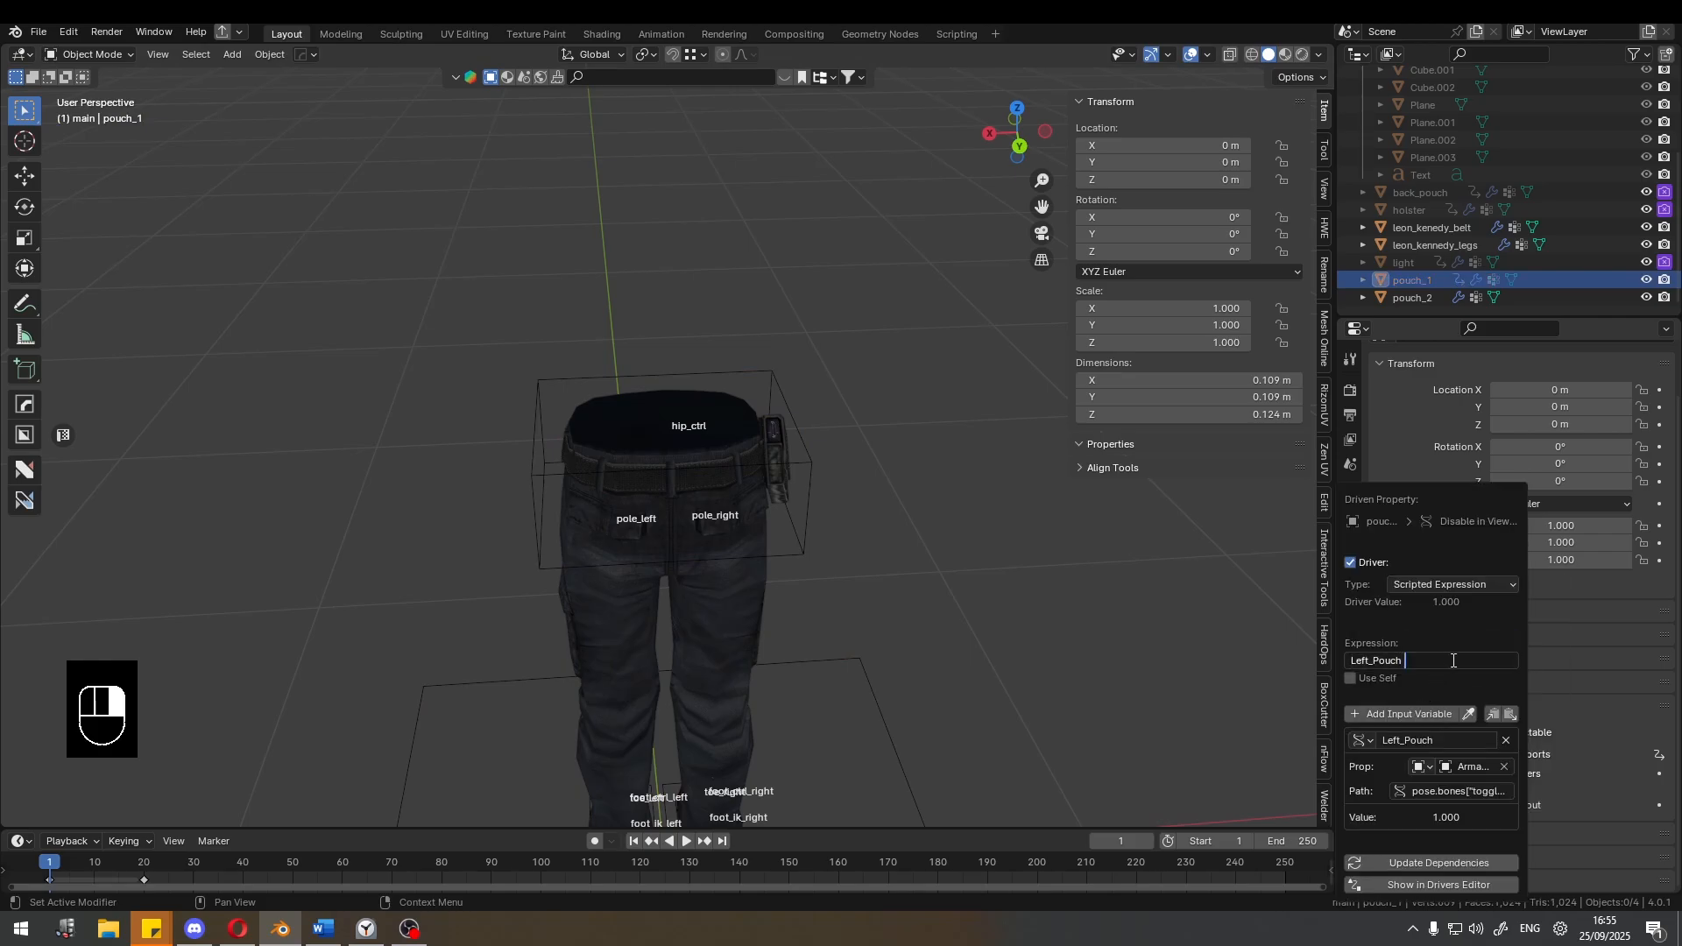
key(Return)
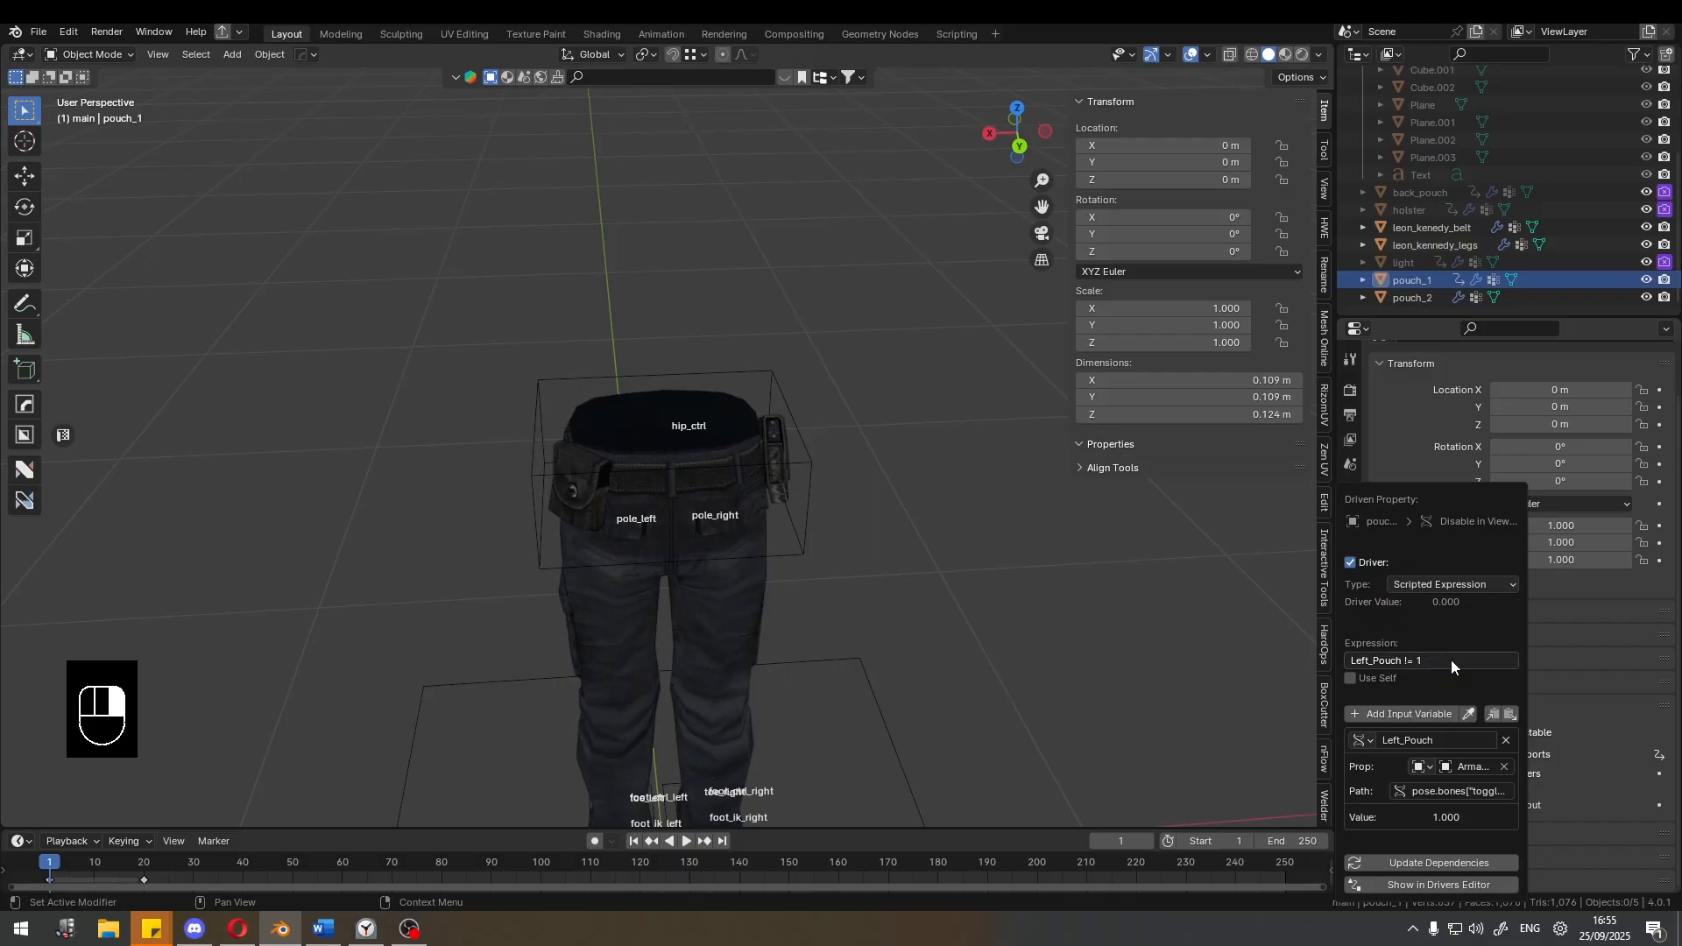
Copy the pouch_1 object's Viewports driver and paste it onto its Renders visibility.
right_click(1521, 755)
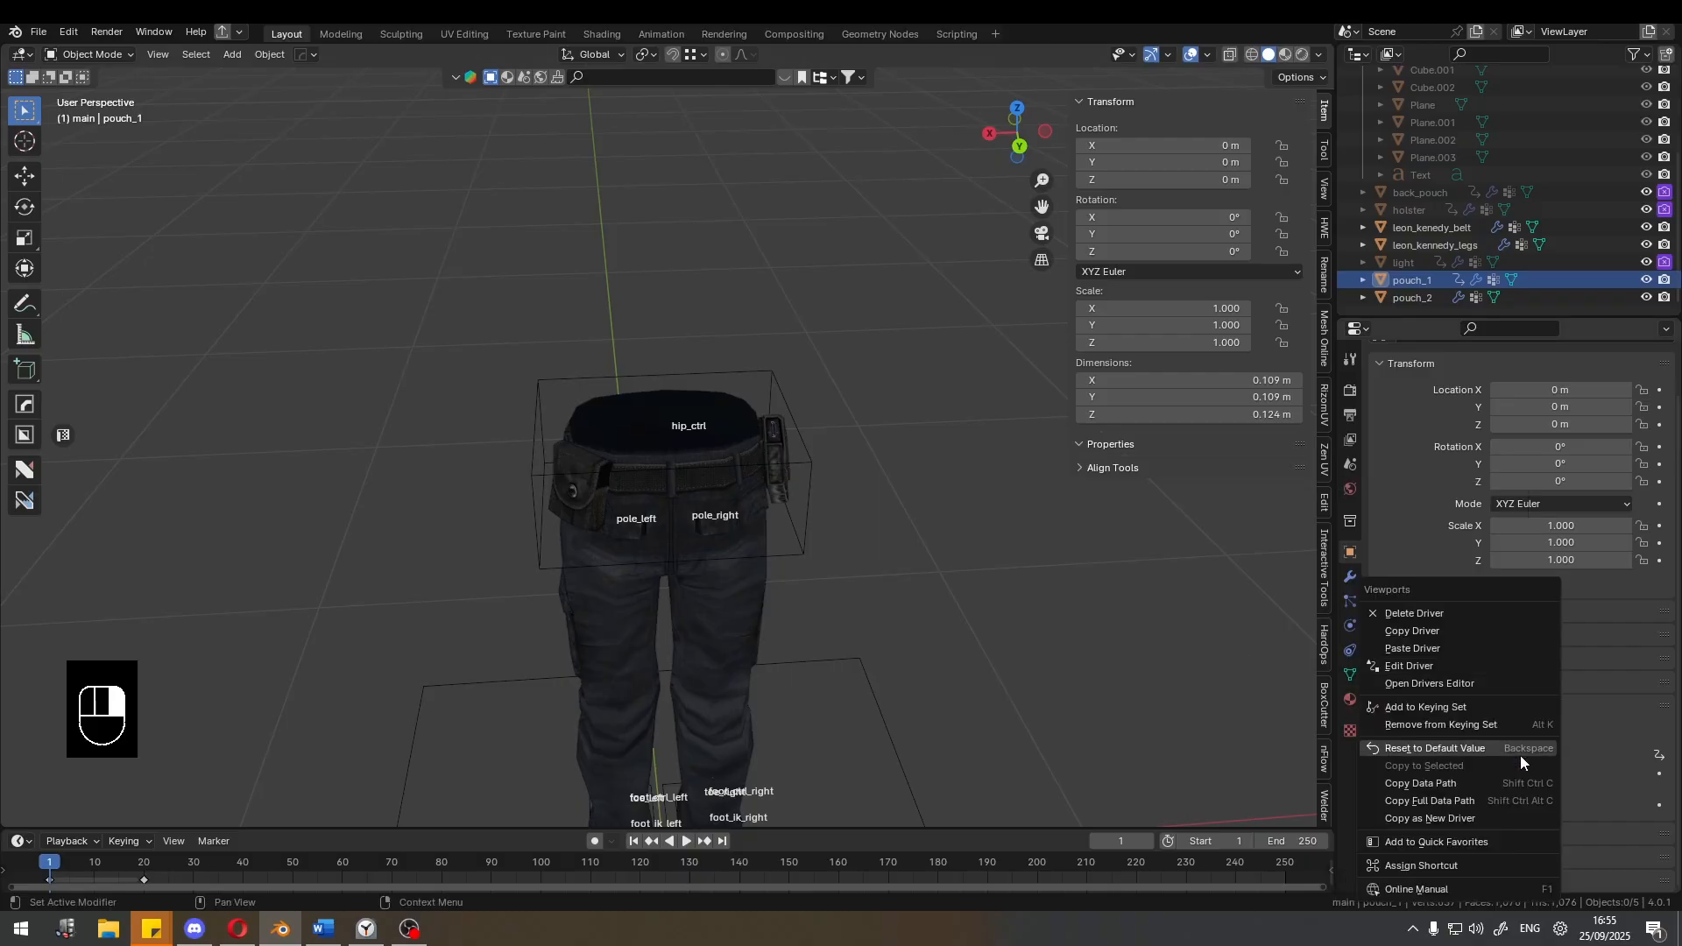
click(1443, 633)
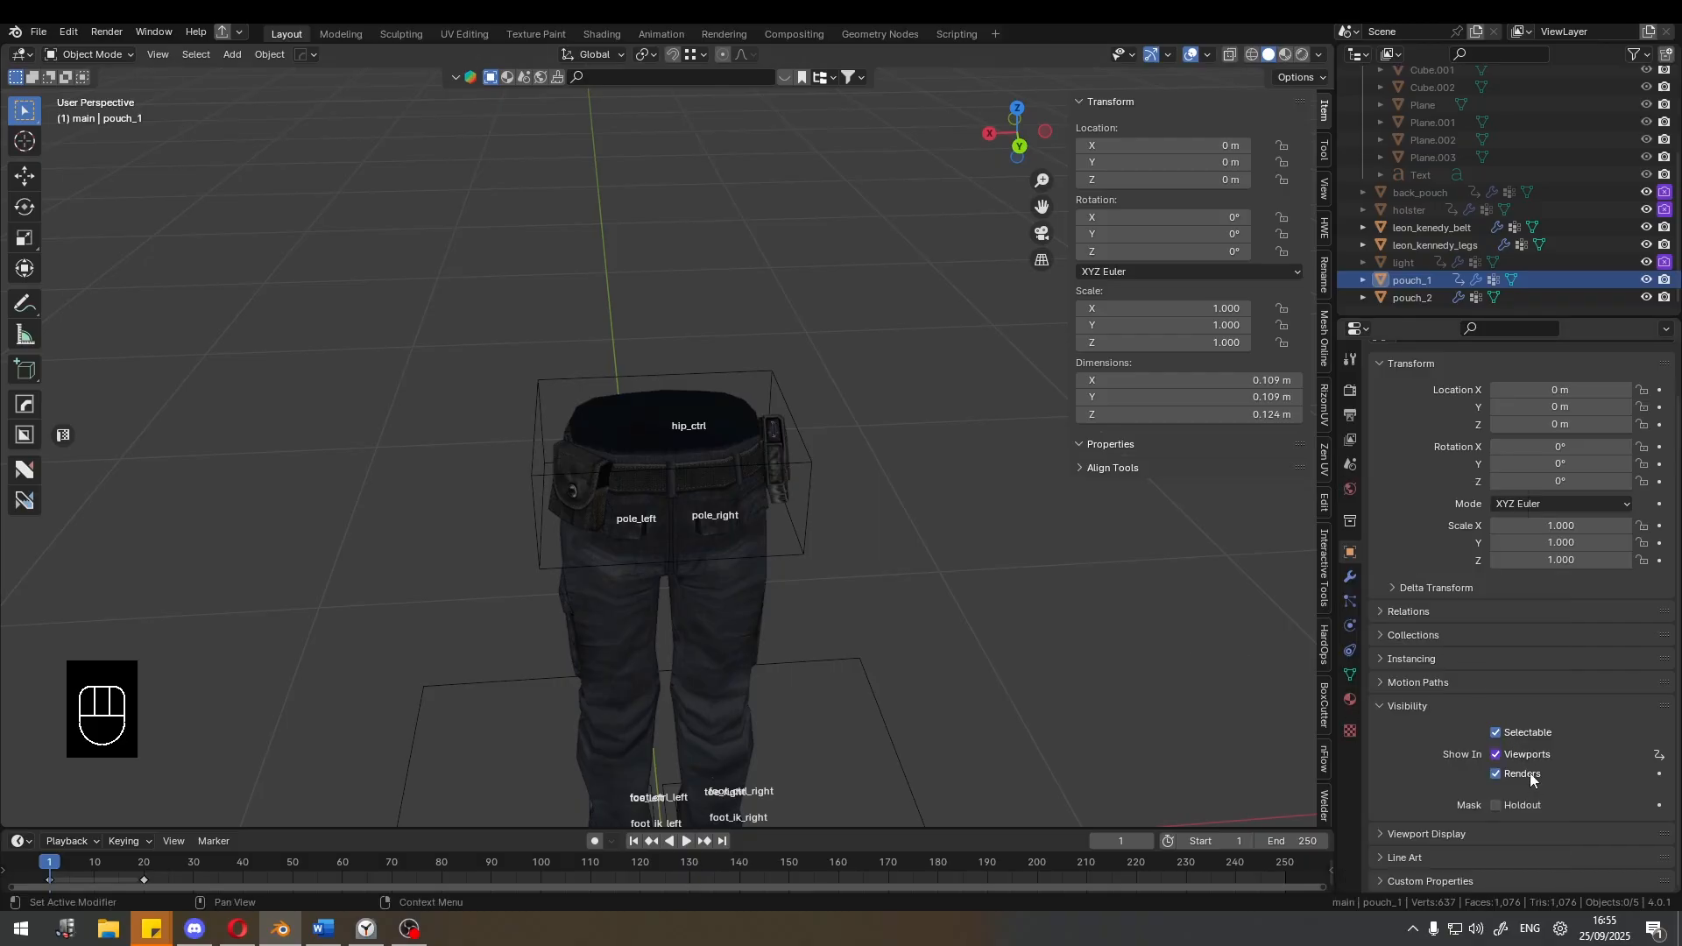
right_click(1530, 773)
click(1497, 670)
Test the pouch_1 drivers in Pose Mode by setting the toggles_ctrl bone's Left Pouch property to 0.
middle_drag(870, 503, 674, 464)
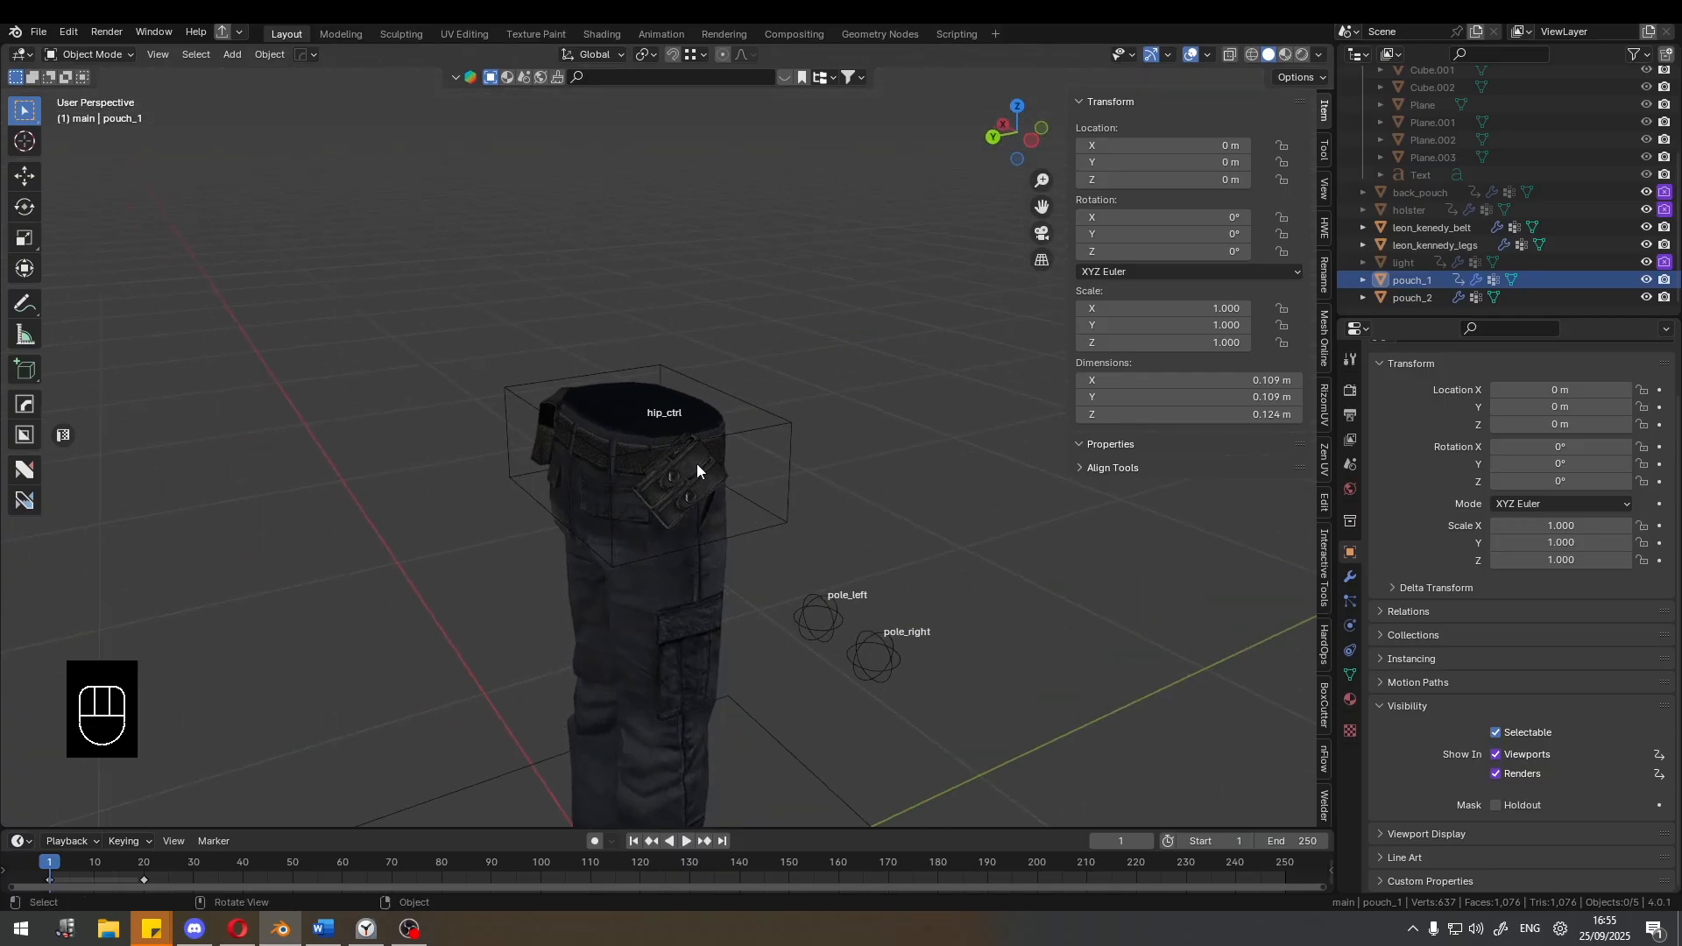
click(787, 409)
key(ctrl+Tab)
scroll(768, 411, down, 2)
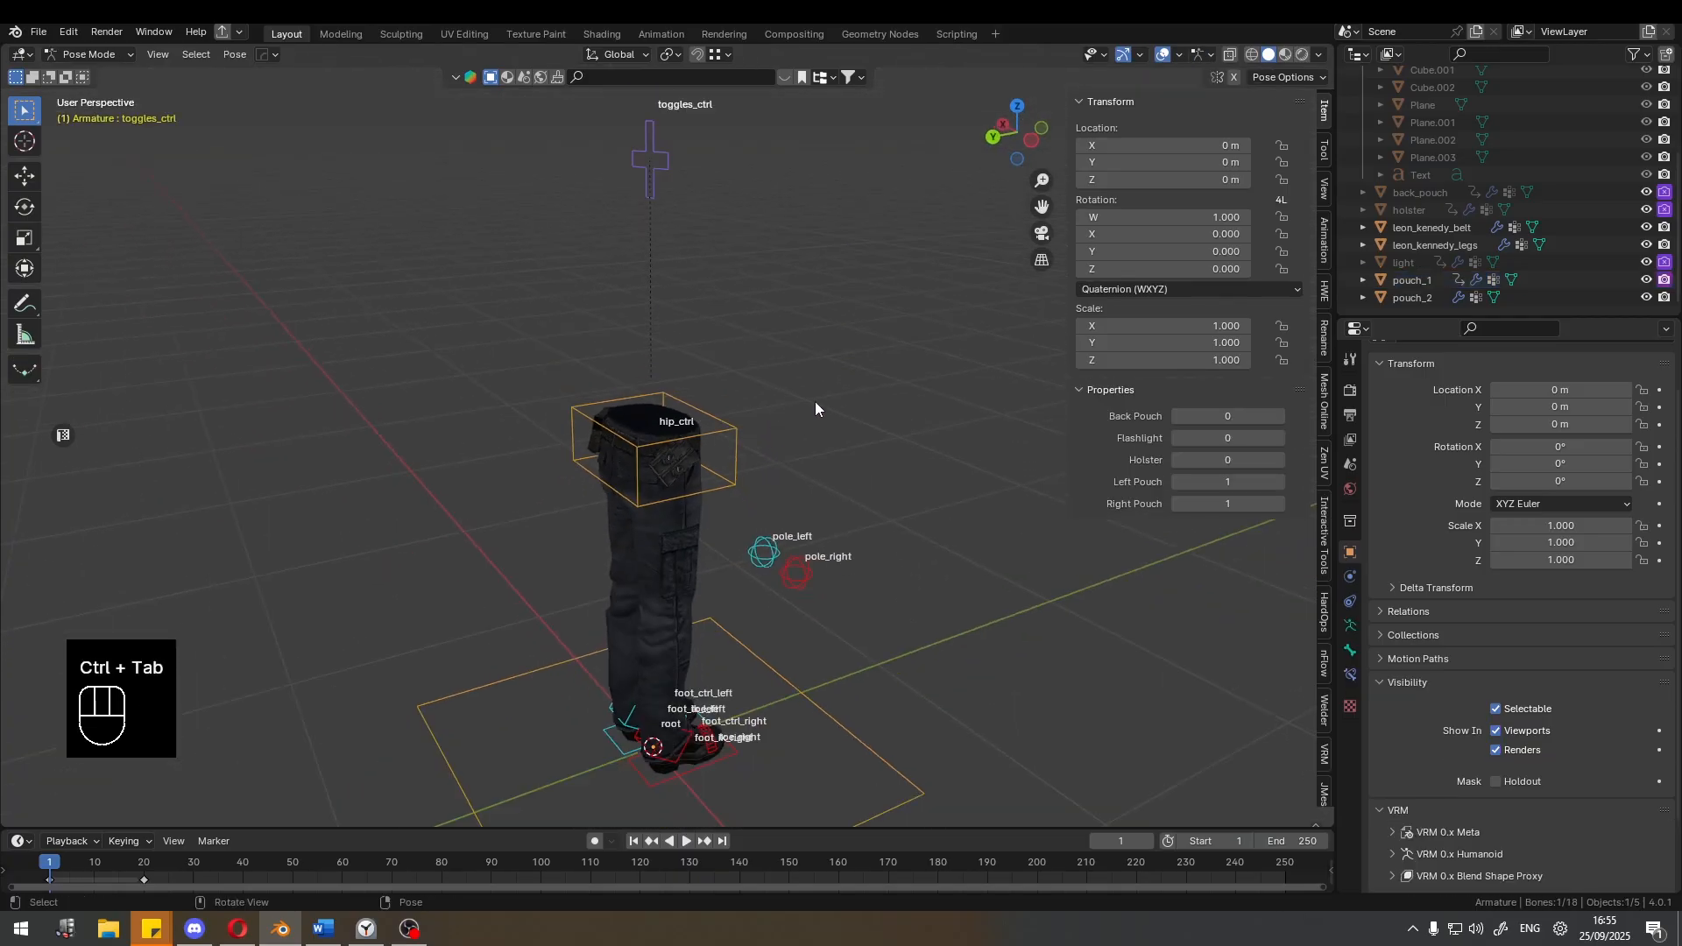
Copy the Right Pouch property as a new driver and paste it onto the pouch_2 object's Viewports visibility in Object Mode.
right_click(1236, 502)
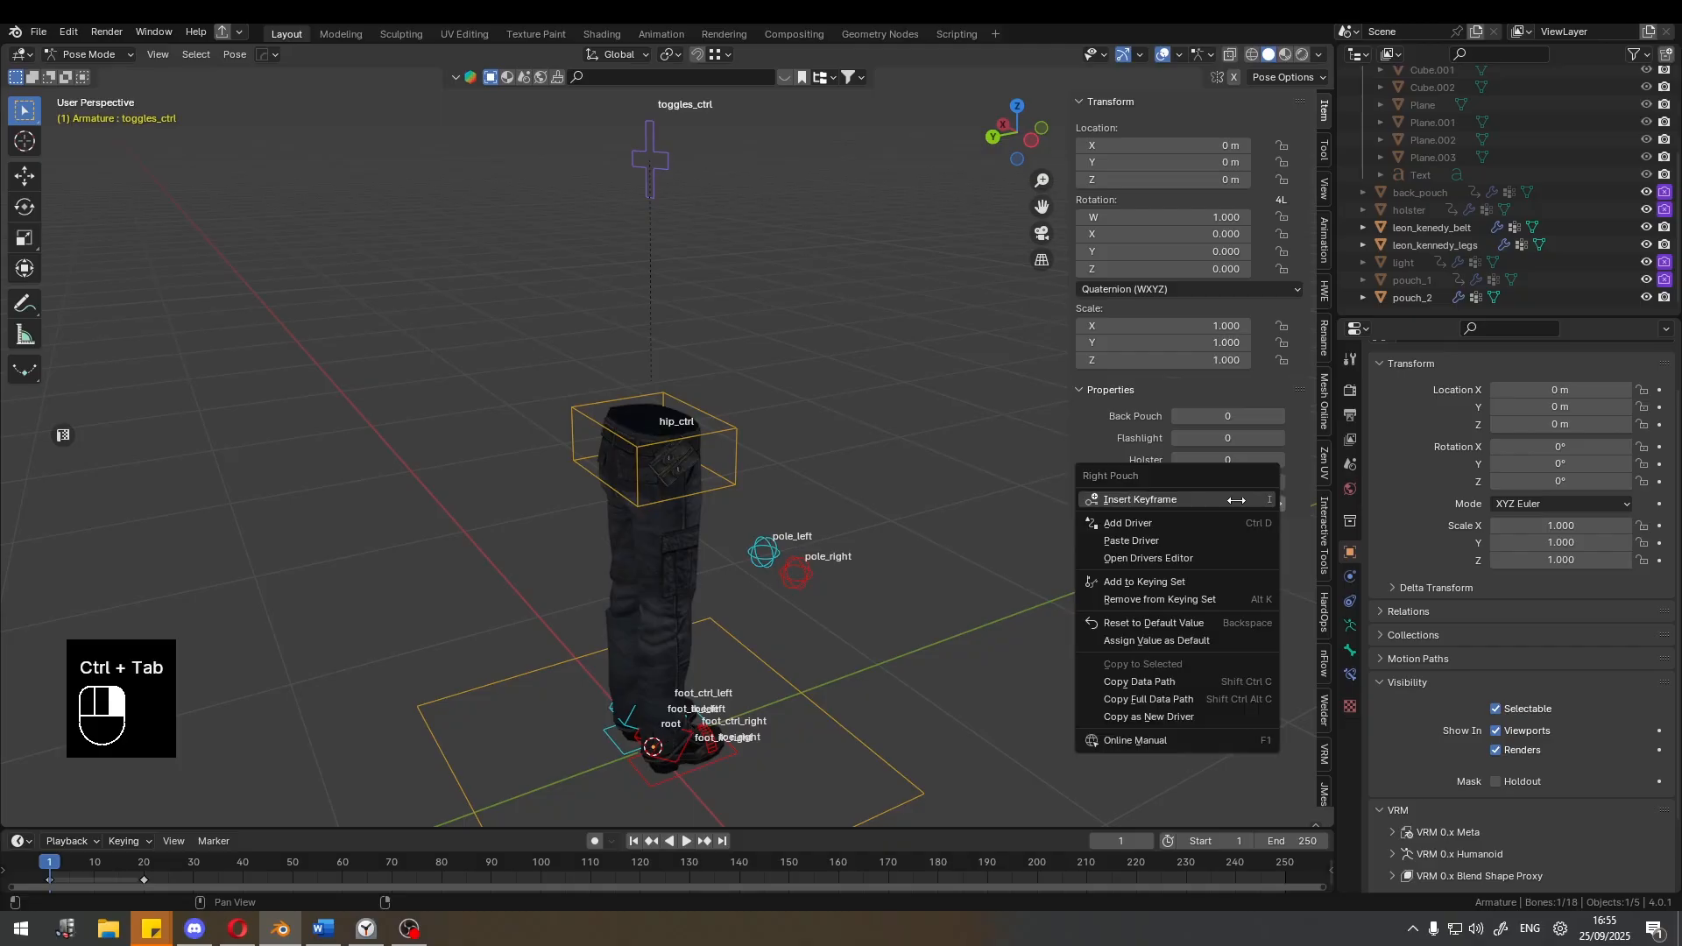
click(1174, 716)
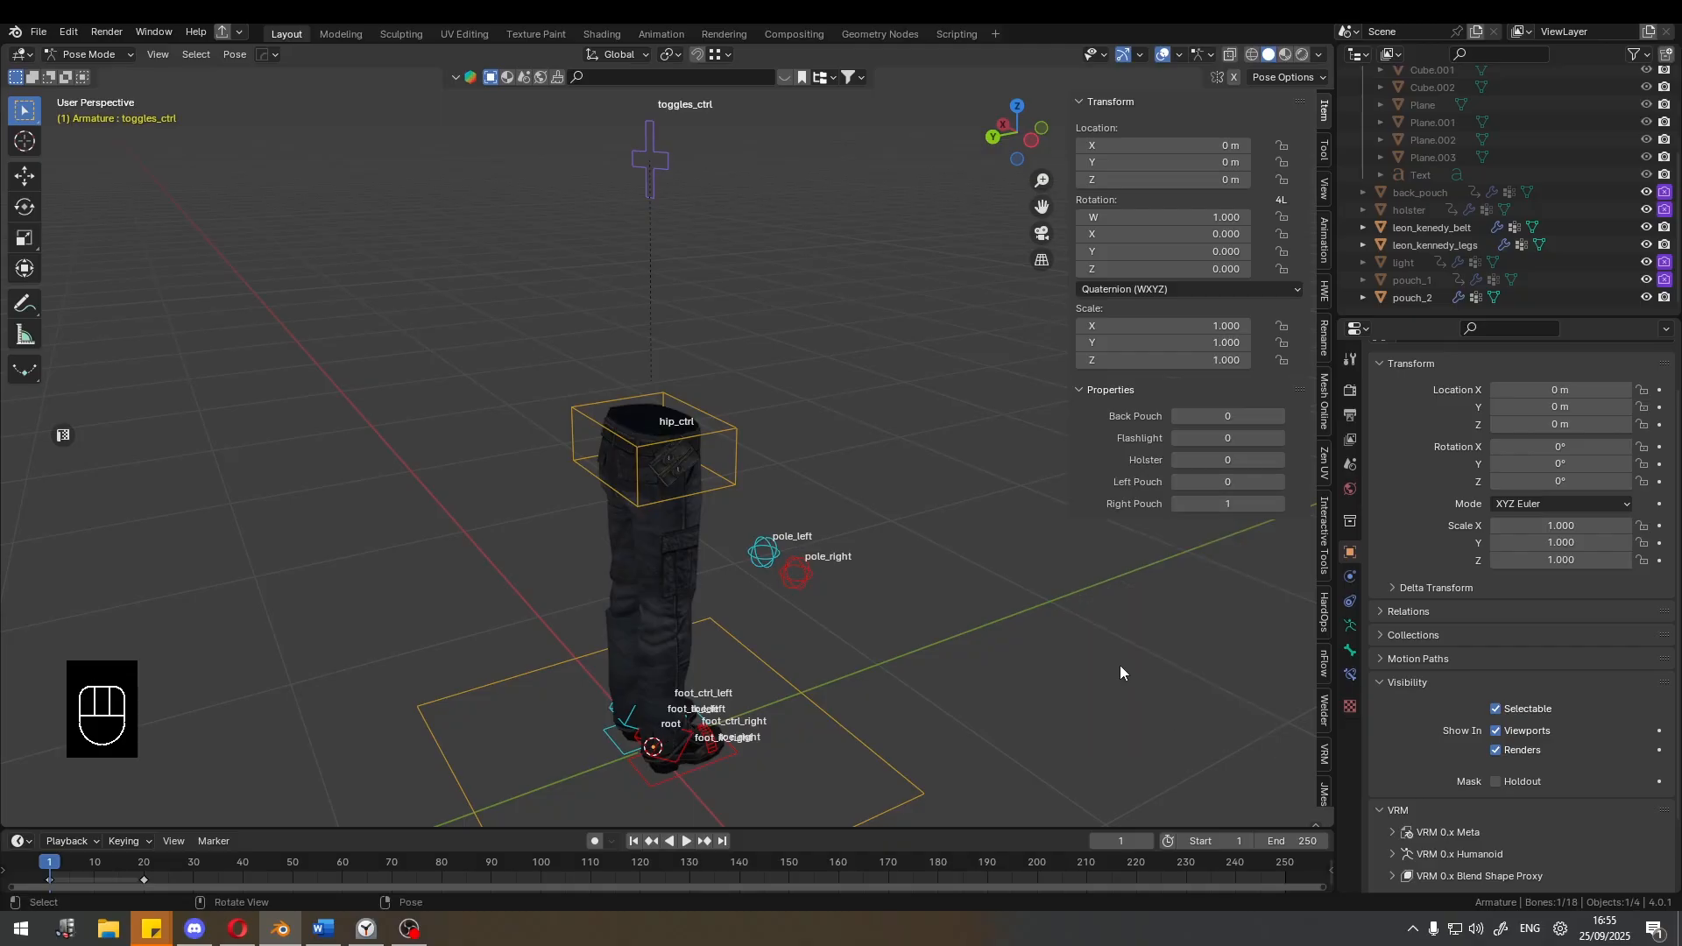
scroll(810, 468, up, 3)
middle_drag(801, 459, 814, 461)
key(ctrl+Tab)
click(718, 477)
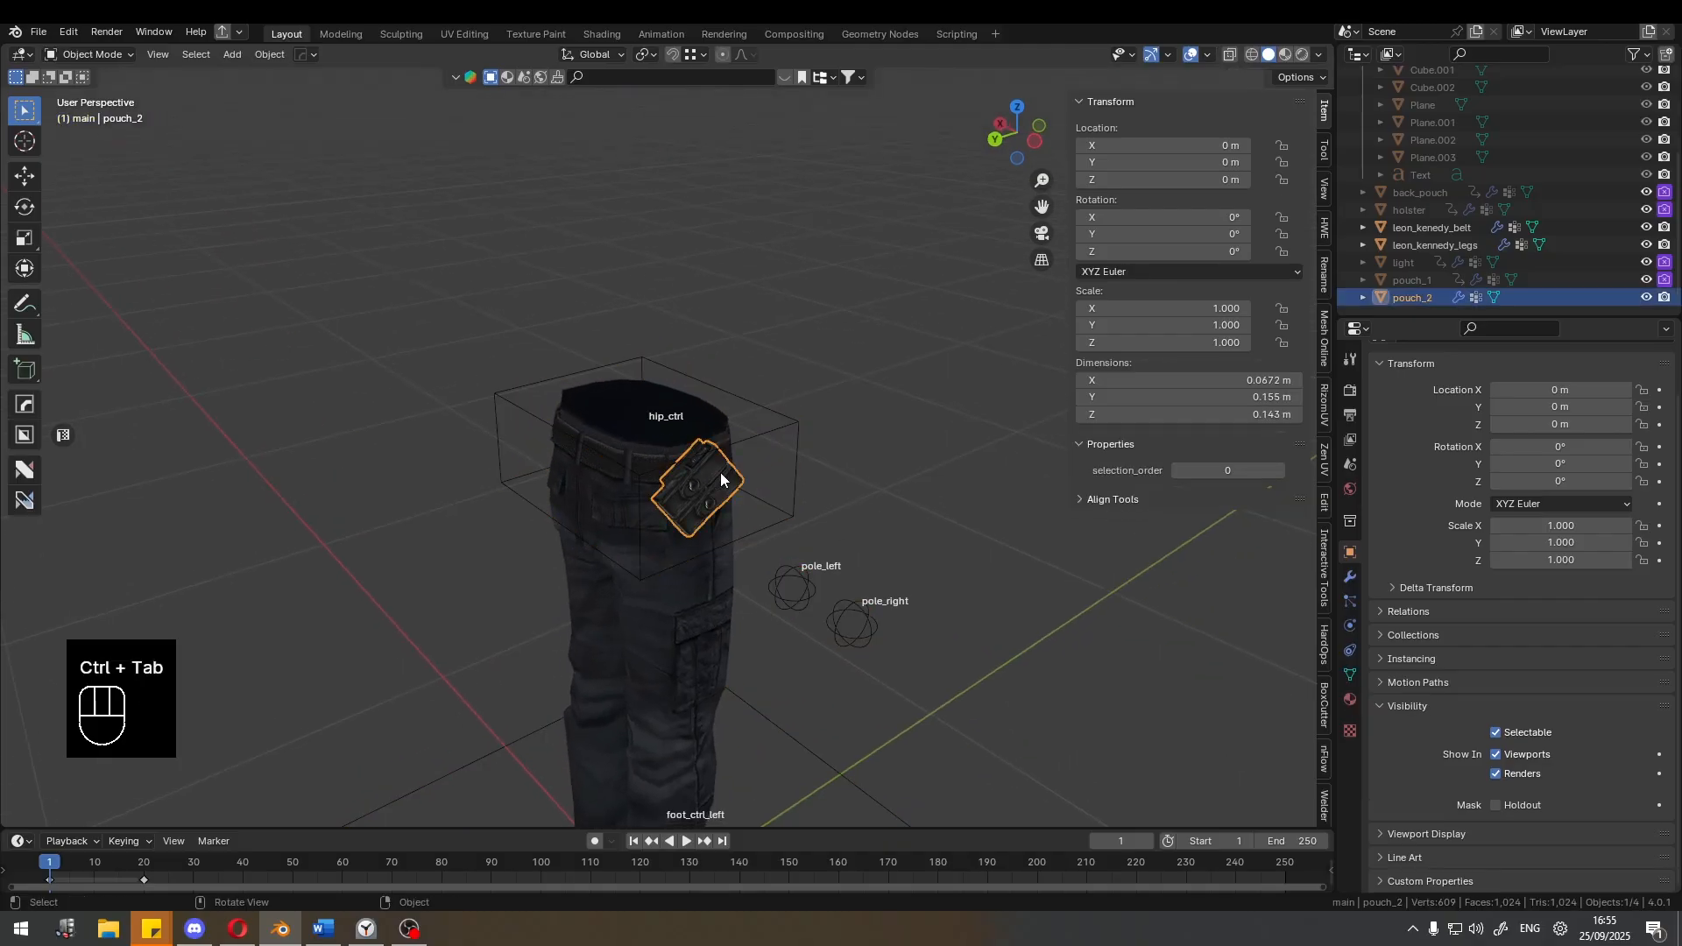
right_click(1500, 730)
click(1490, 666)
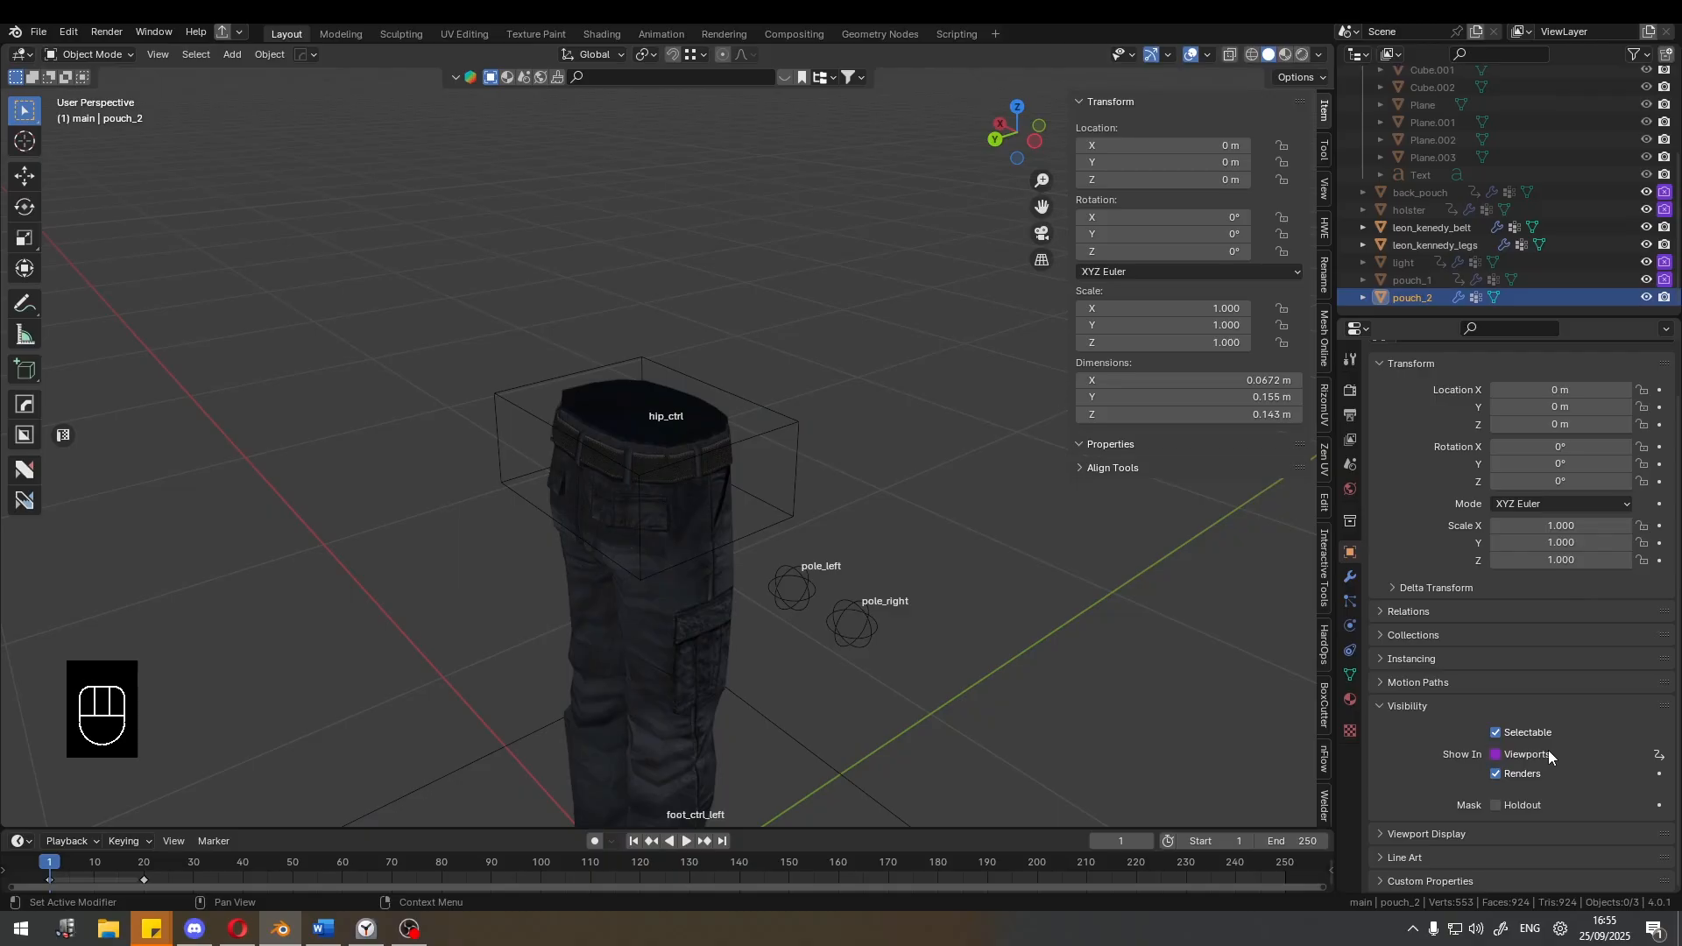
Change the pouch_2 object's Viewports driver to a Scripted Expression with the expression Right_Pouch != 1.
right_click(1548, 750)
click(1502, 666)
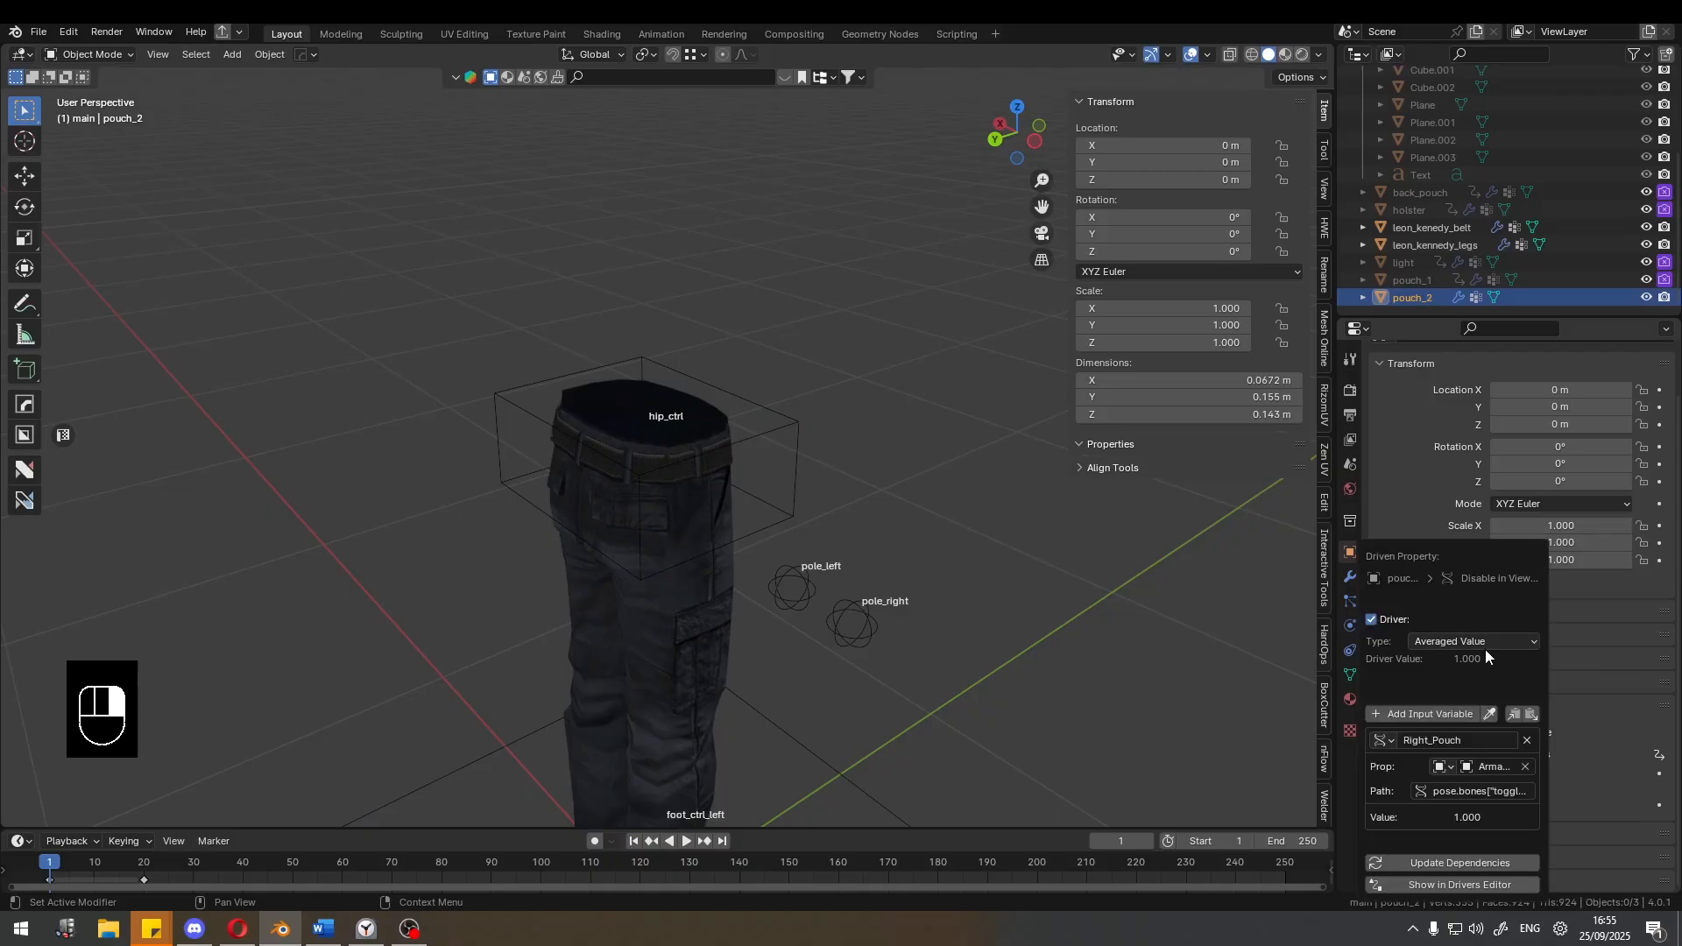
click(1484, 643)
click(1476, 701)
click(1479, 663)
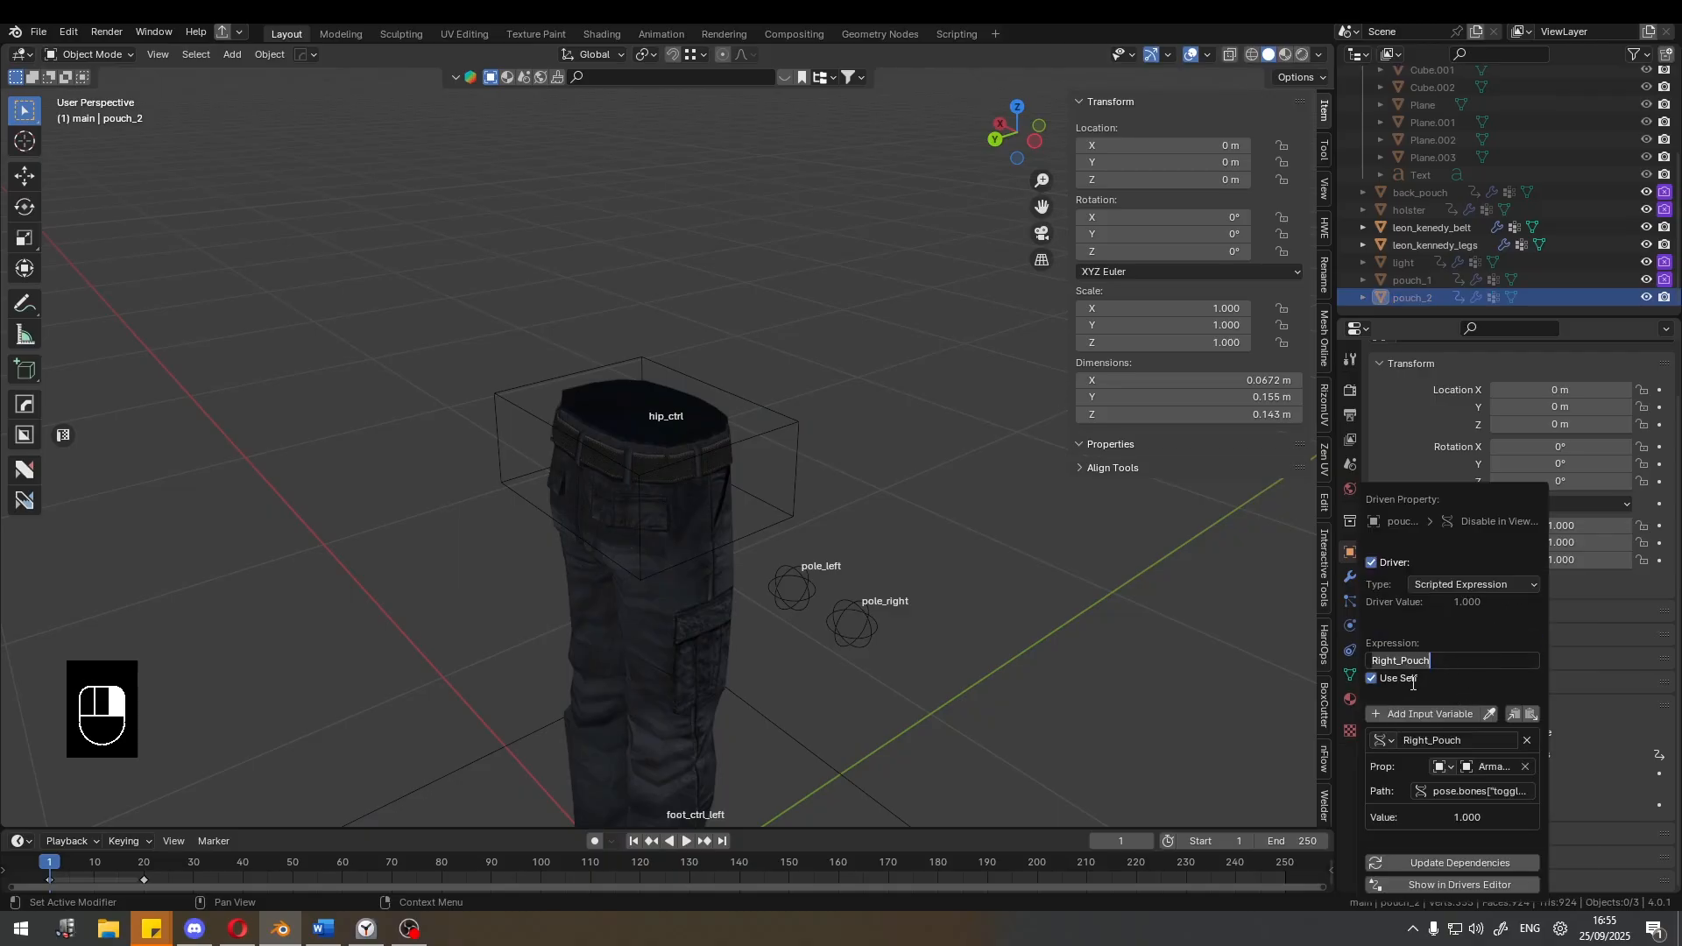
click(1495, 662)
click(1495, 661)
text(!= 1)
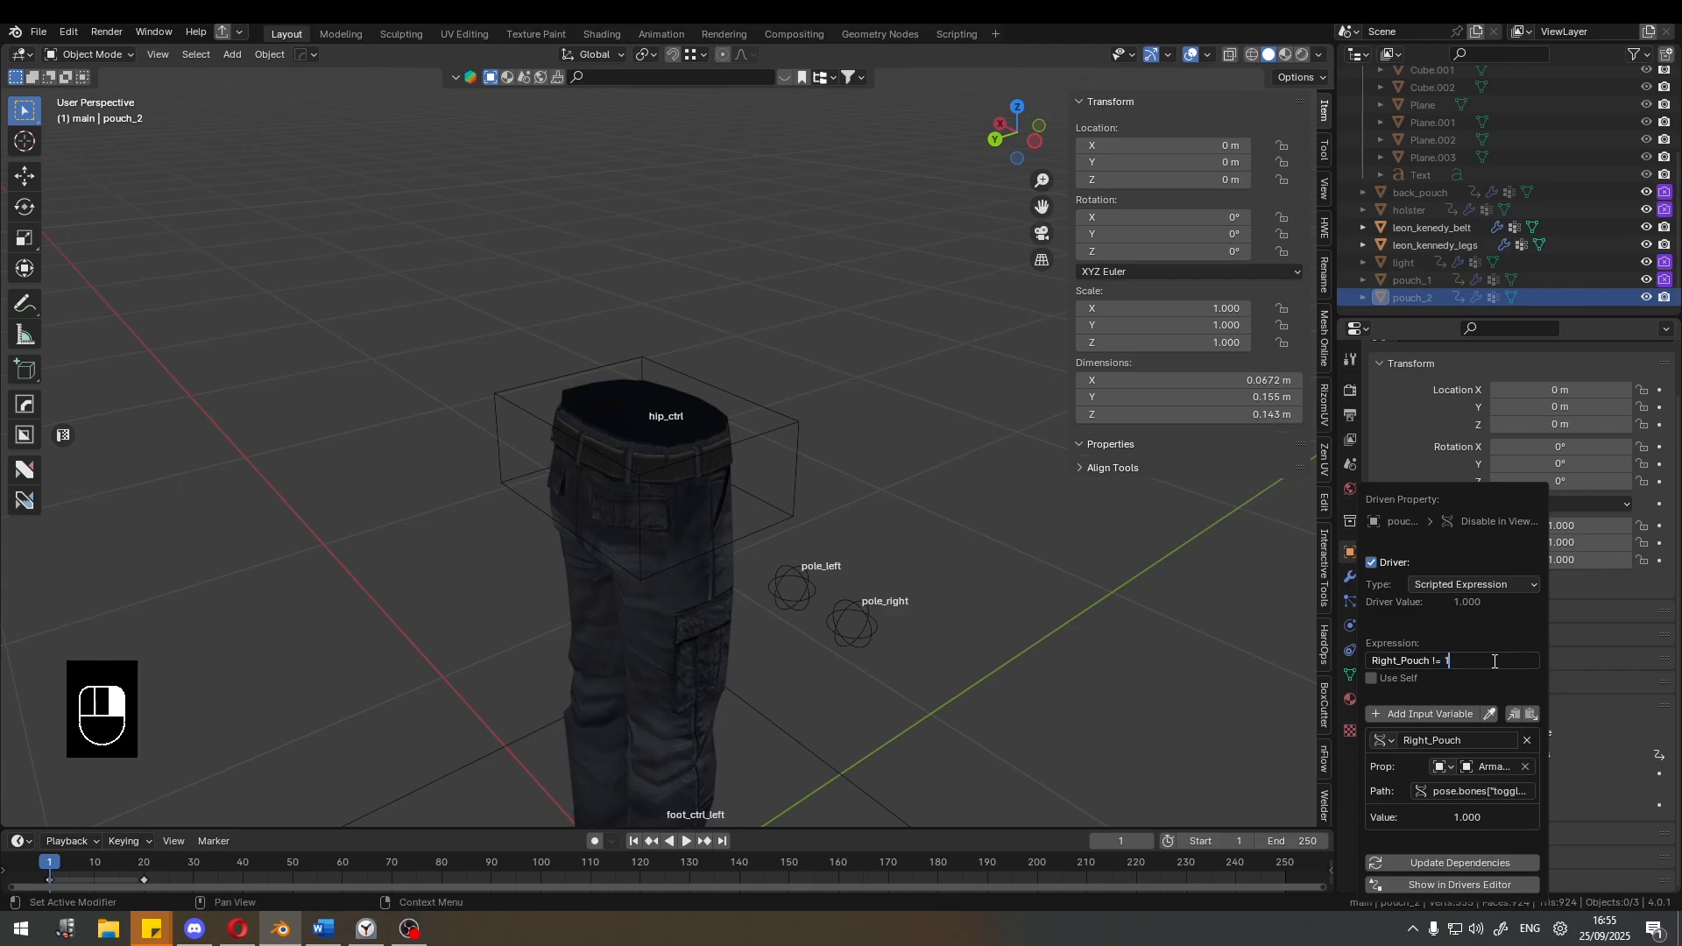
key(Return)
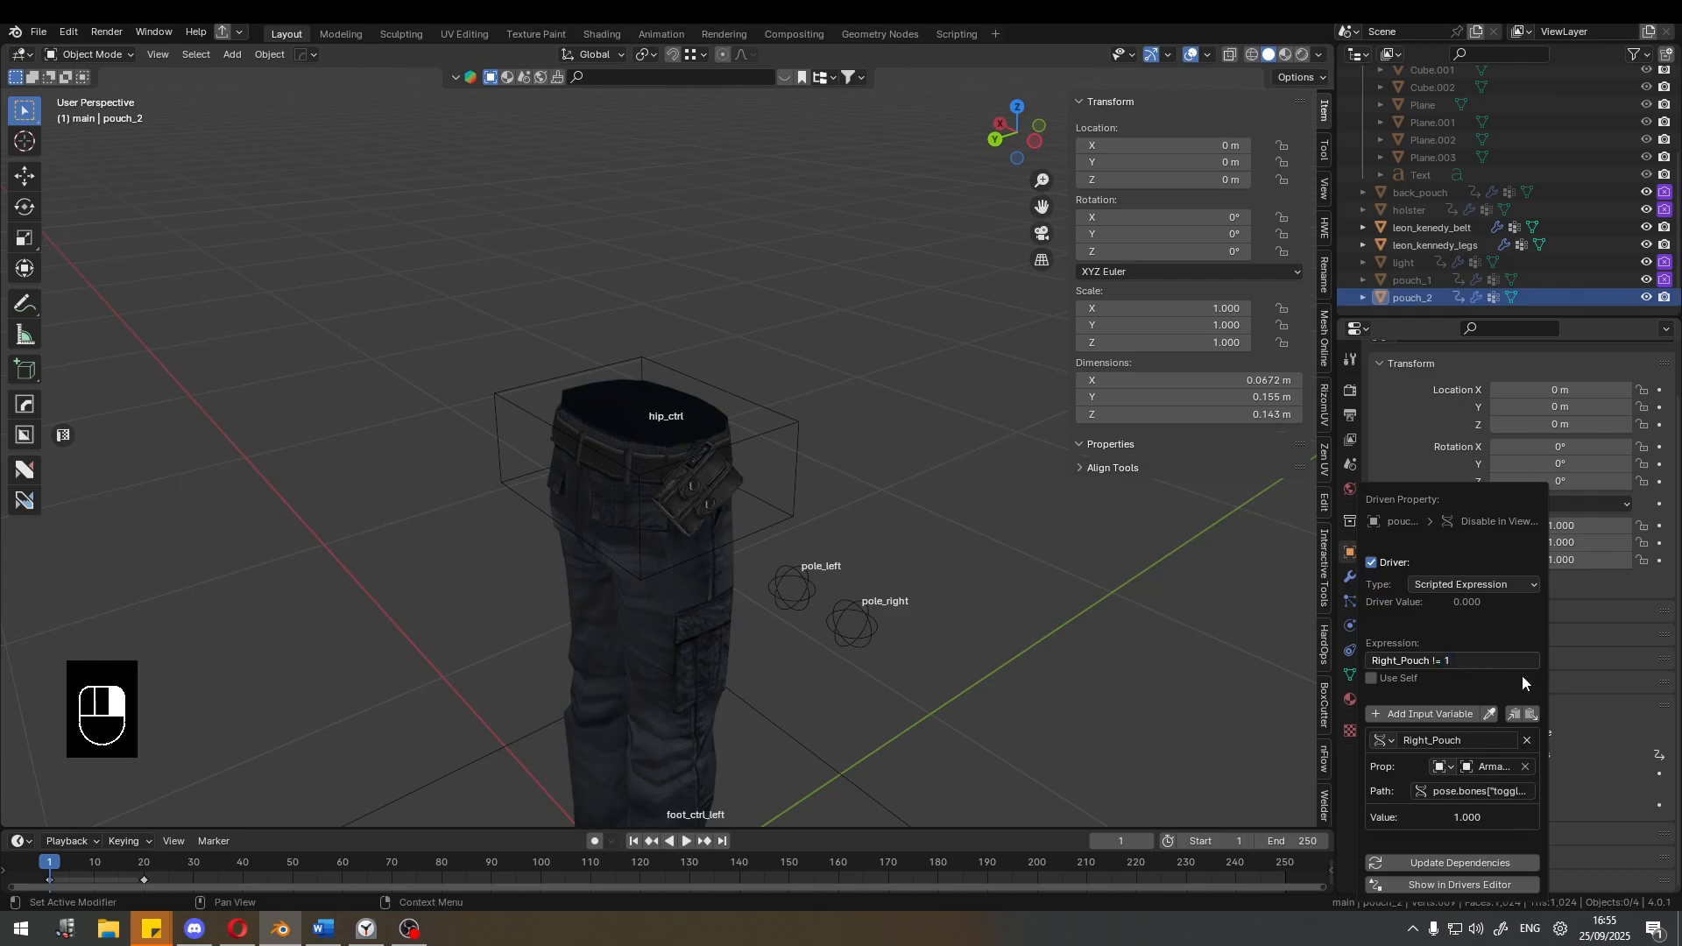
Copy the pouch_2 object's Viewports driver and paste it onto its Renders visibility.
right_click(1533, 759)
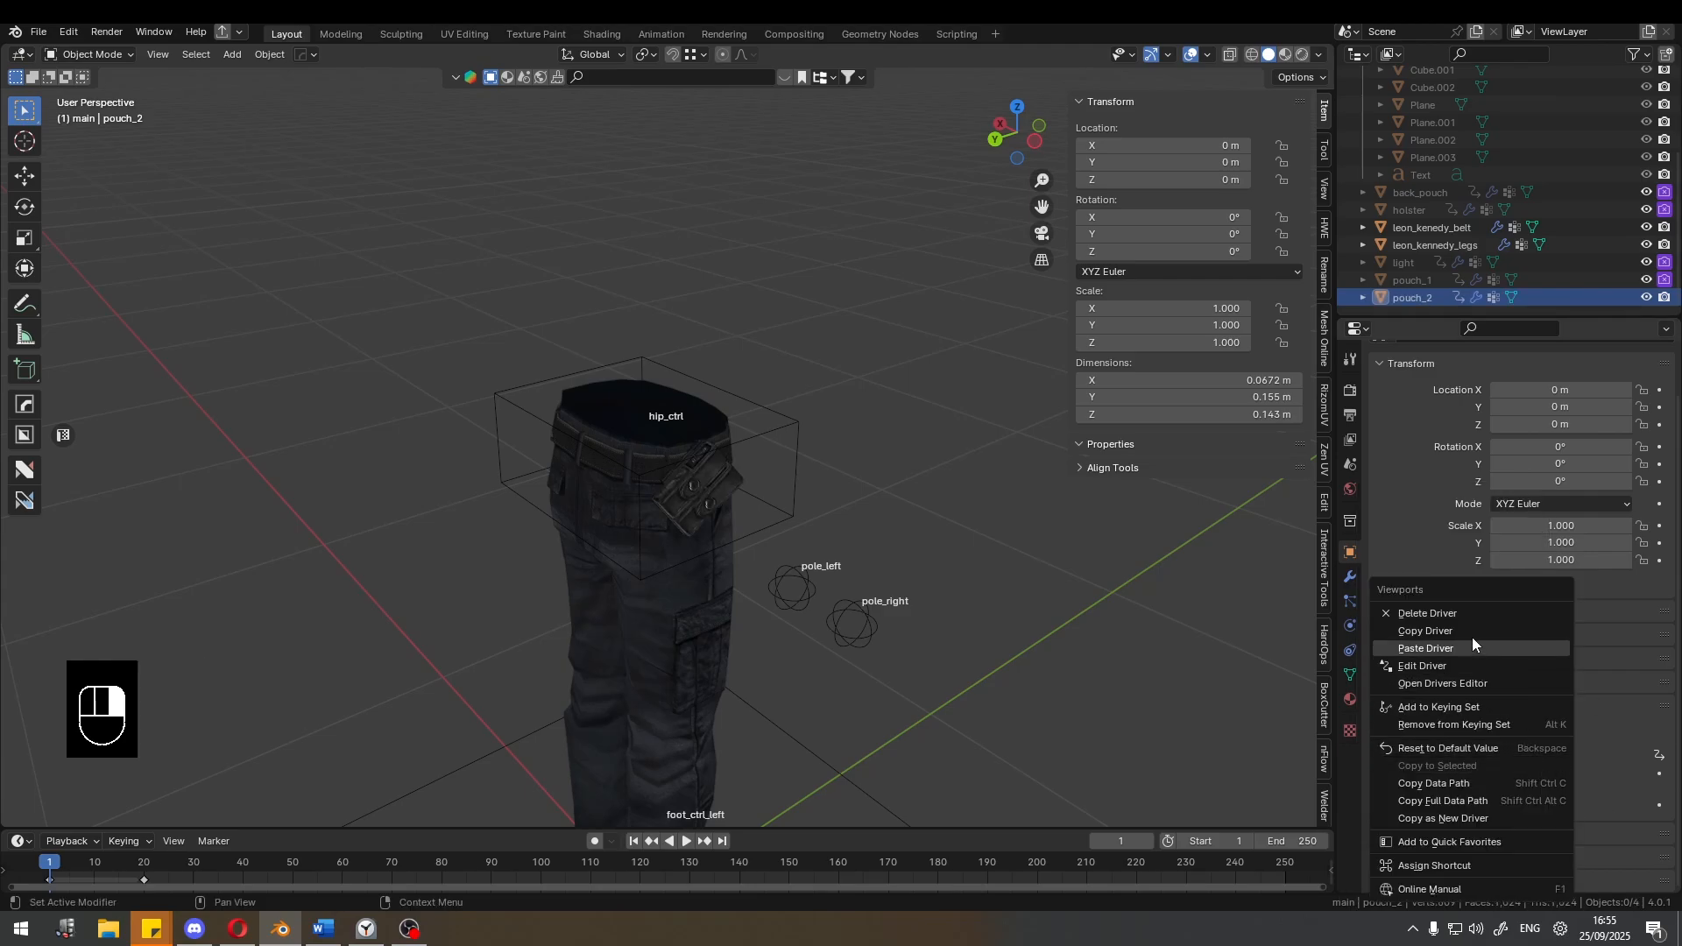
key(Escape)
right_click(1529, 771)
click(1480, 666)
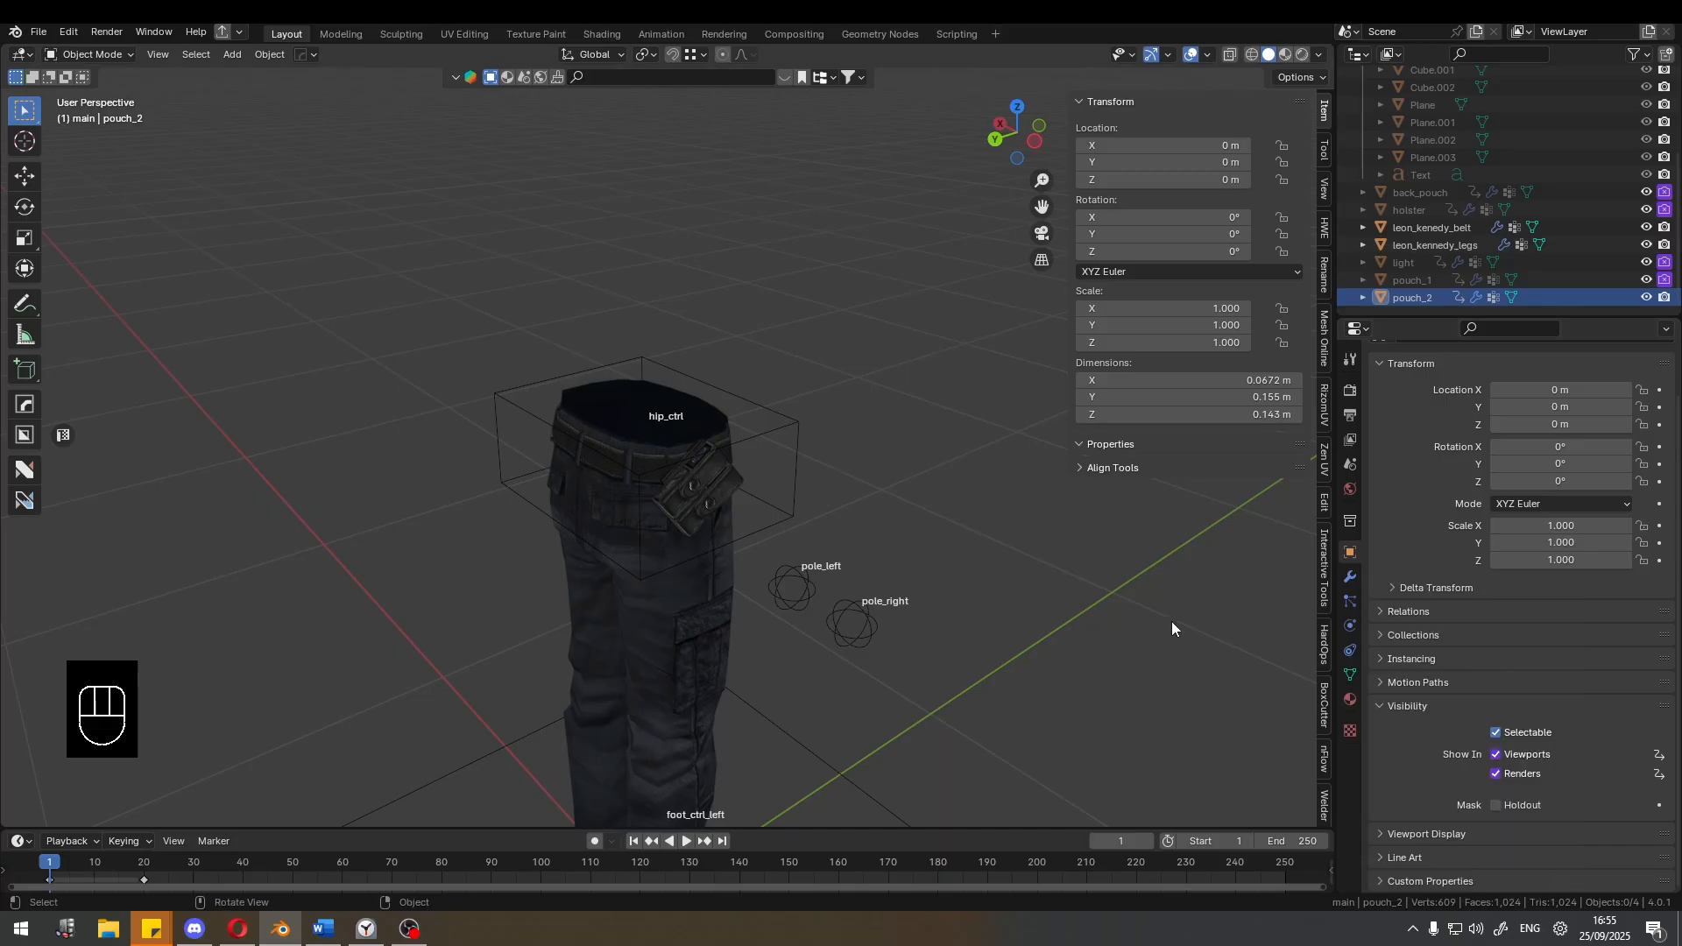
Test the pouch_2 drivers in Pose Mode by setting the toggles_ctrl bone's Right Pouch property to 0.
scroll(765, 370, down, 3)
key(ctrl+Tab)
click(672, 221)
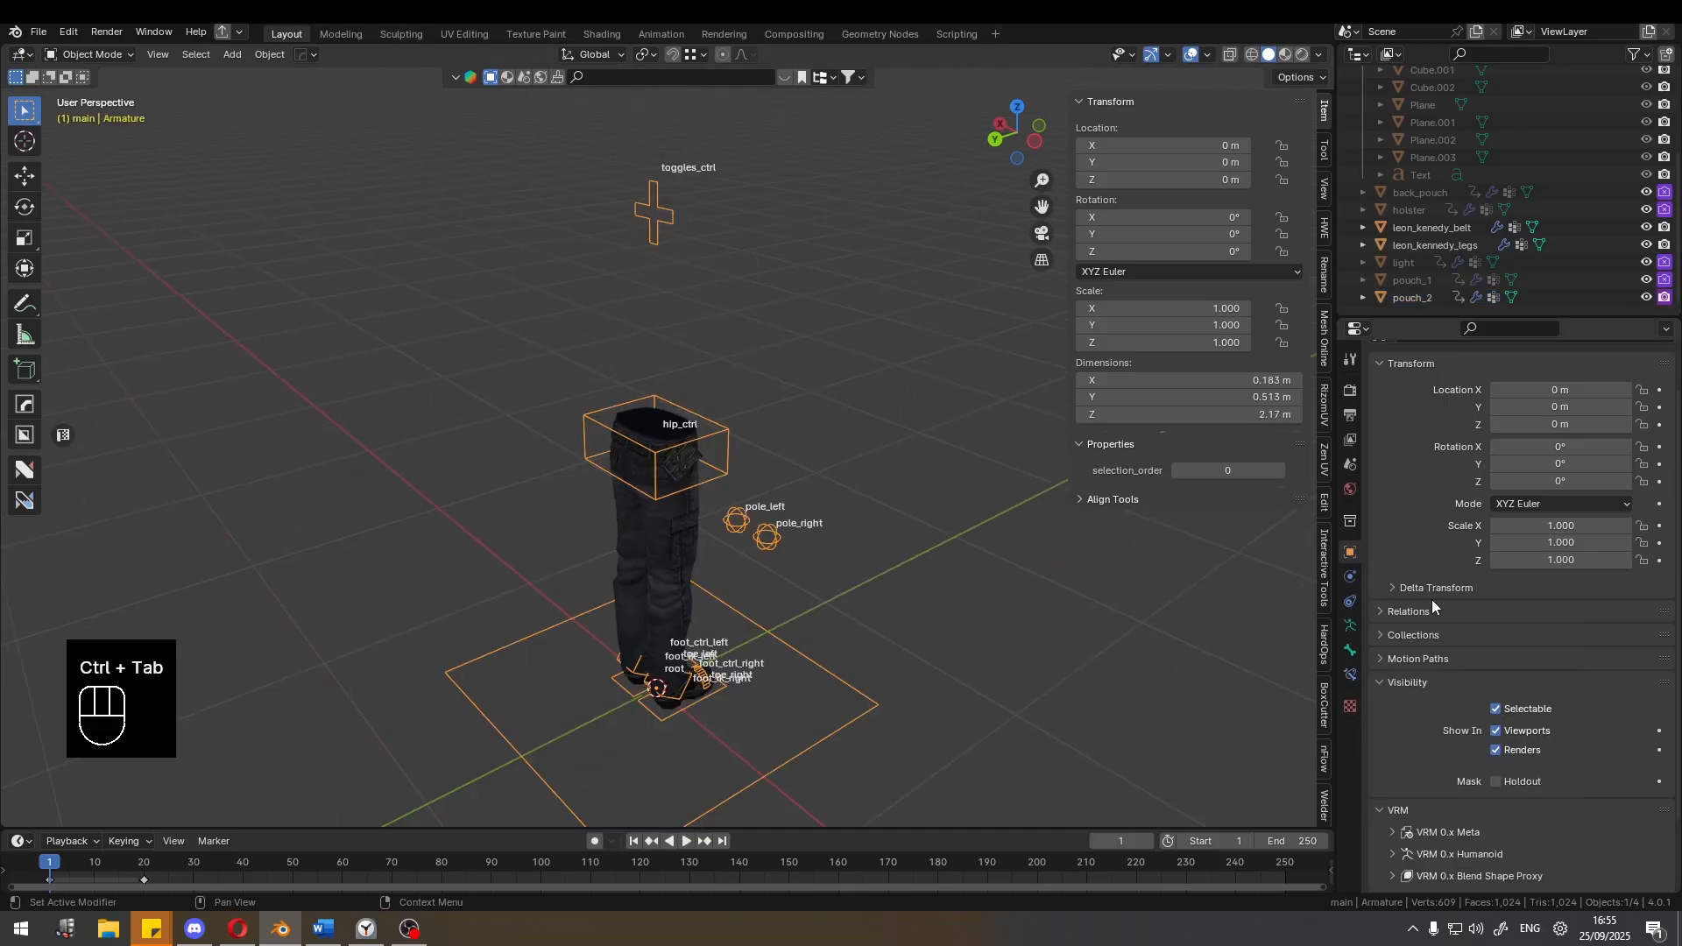
key(ctrl+Tab)
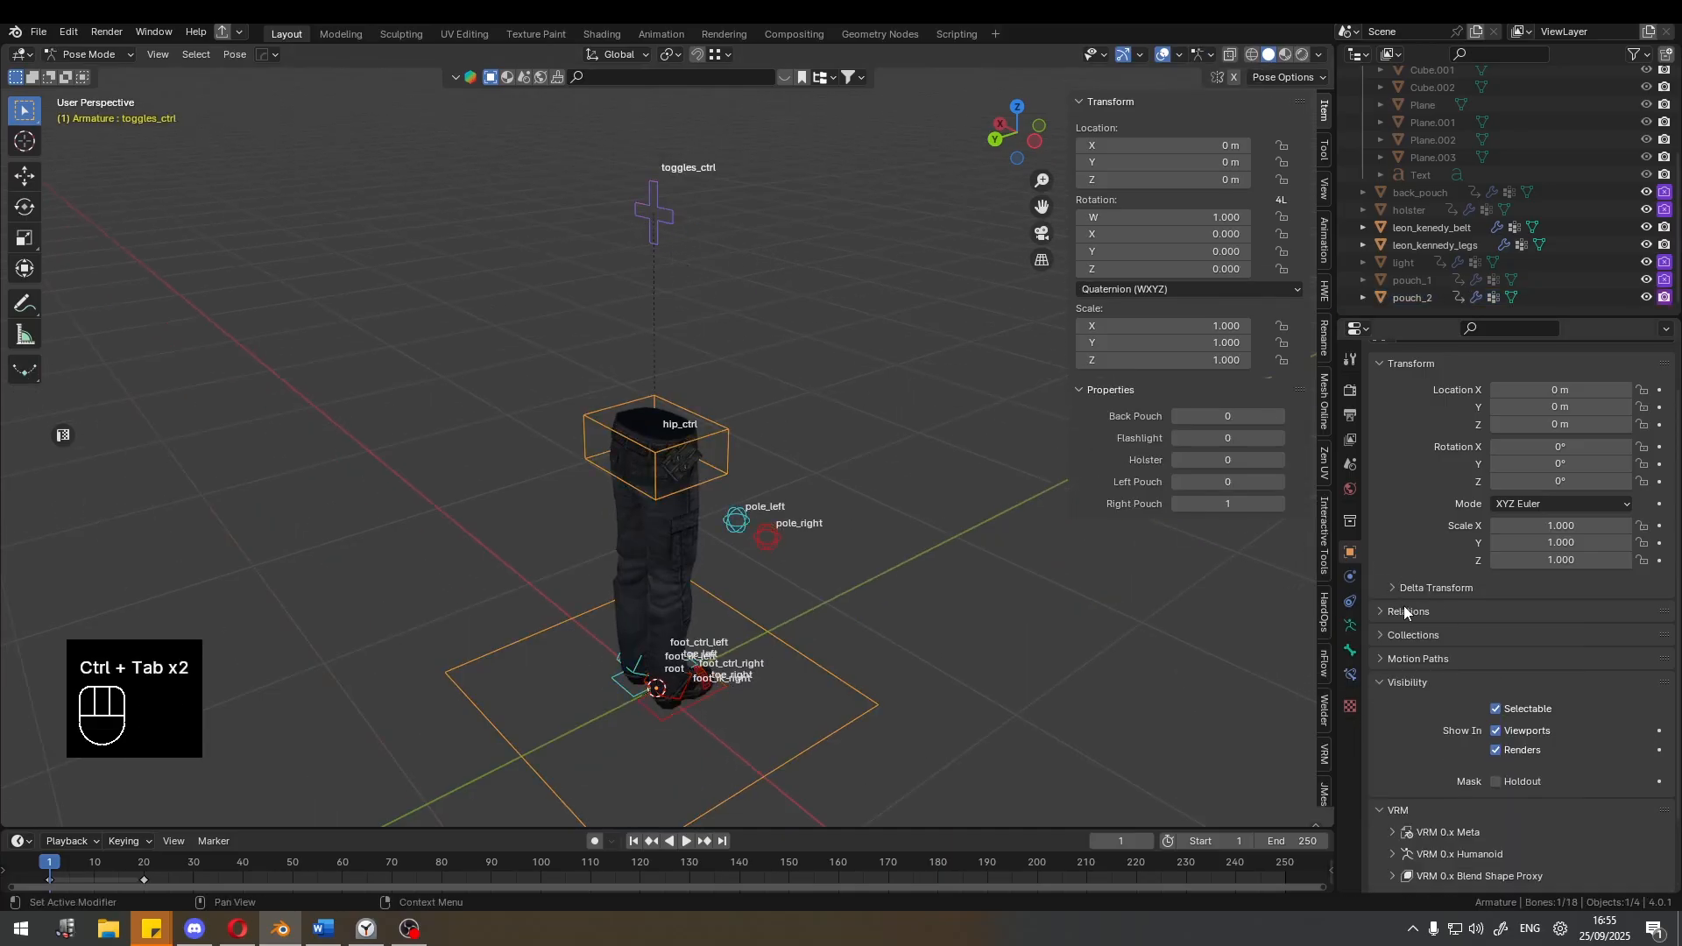
drag(1226, 504, 1192, 503)
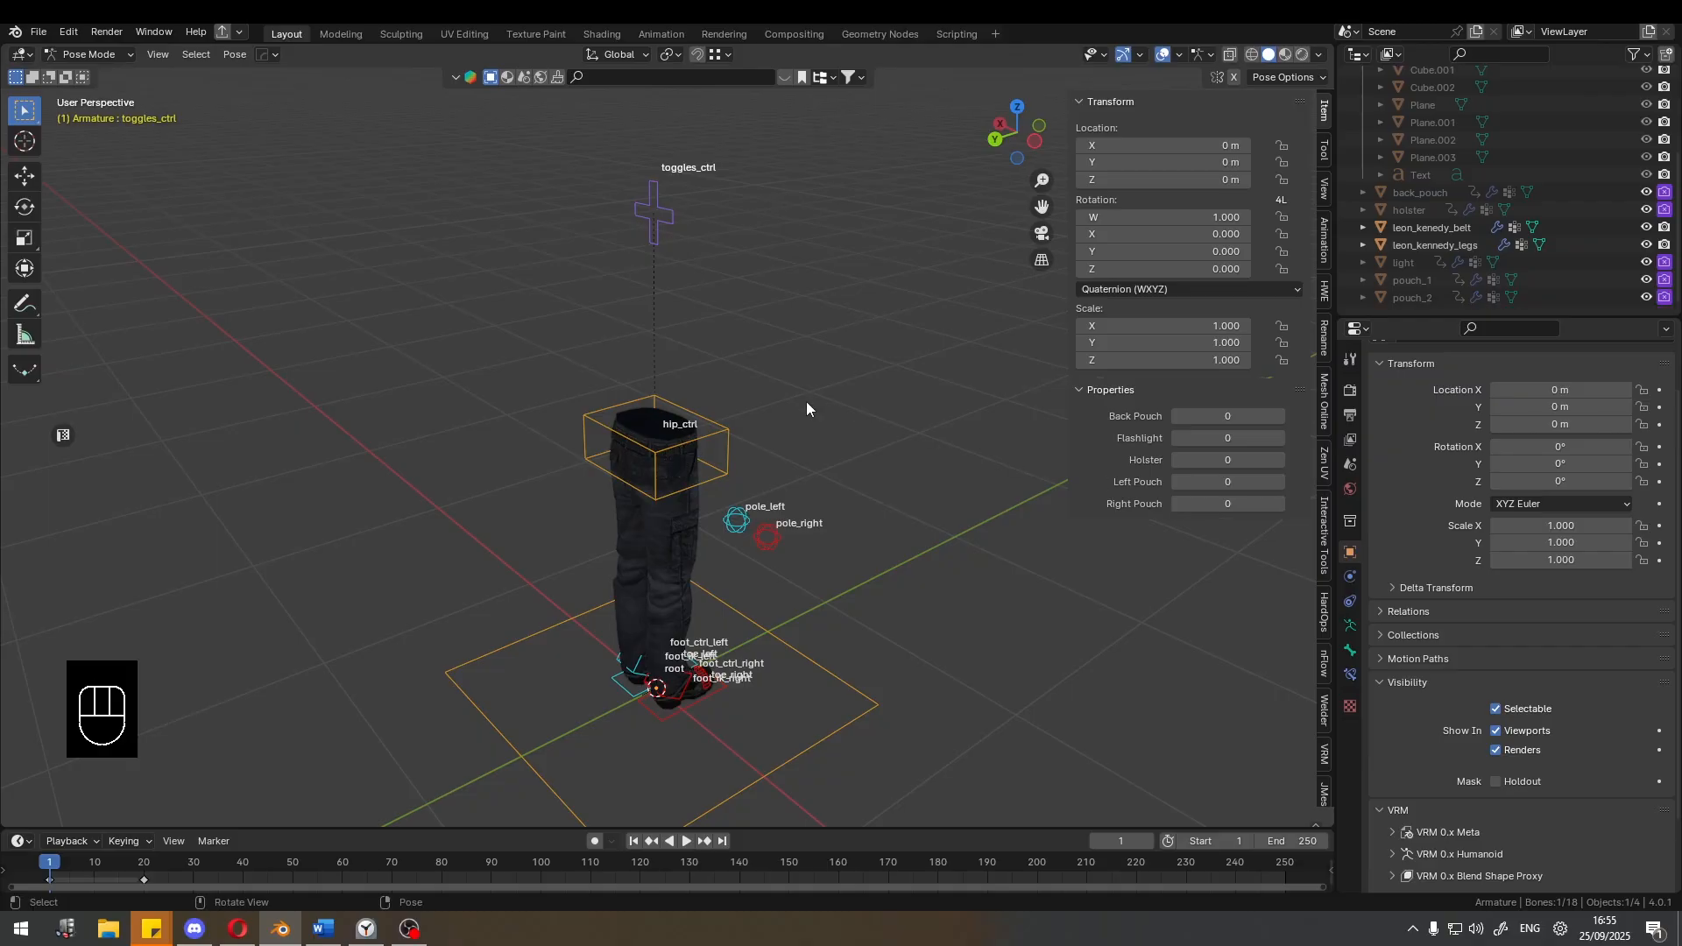
middle_drag(807, 402, 561, 420)
scroll(736, 428, up, 2)
middle_drag(736, 428, 789, 449)
shift+middle_drag(806, 458, 739, 449)
scroll(809, 472, down, 1)
scroll(801, 440, down, 2)
click(801, 361)
scroll(771, 394, up, 2)
key(ctrl+Tab)
click(720, 433)
click(745, 341)
key(ctrl+Tab)
key(ctrl+Tab)
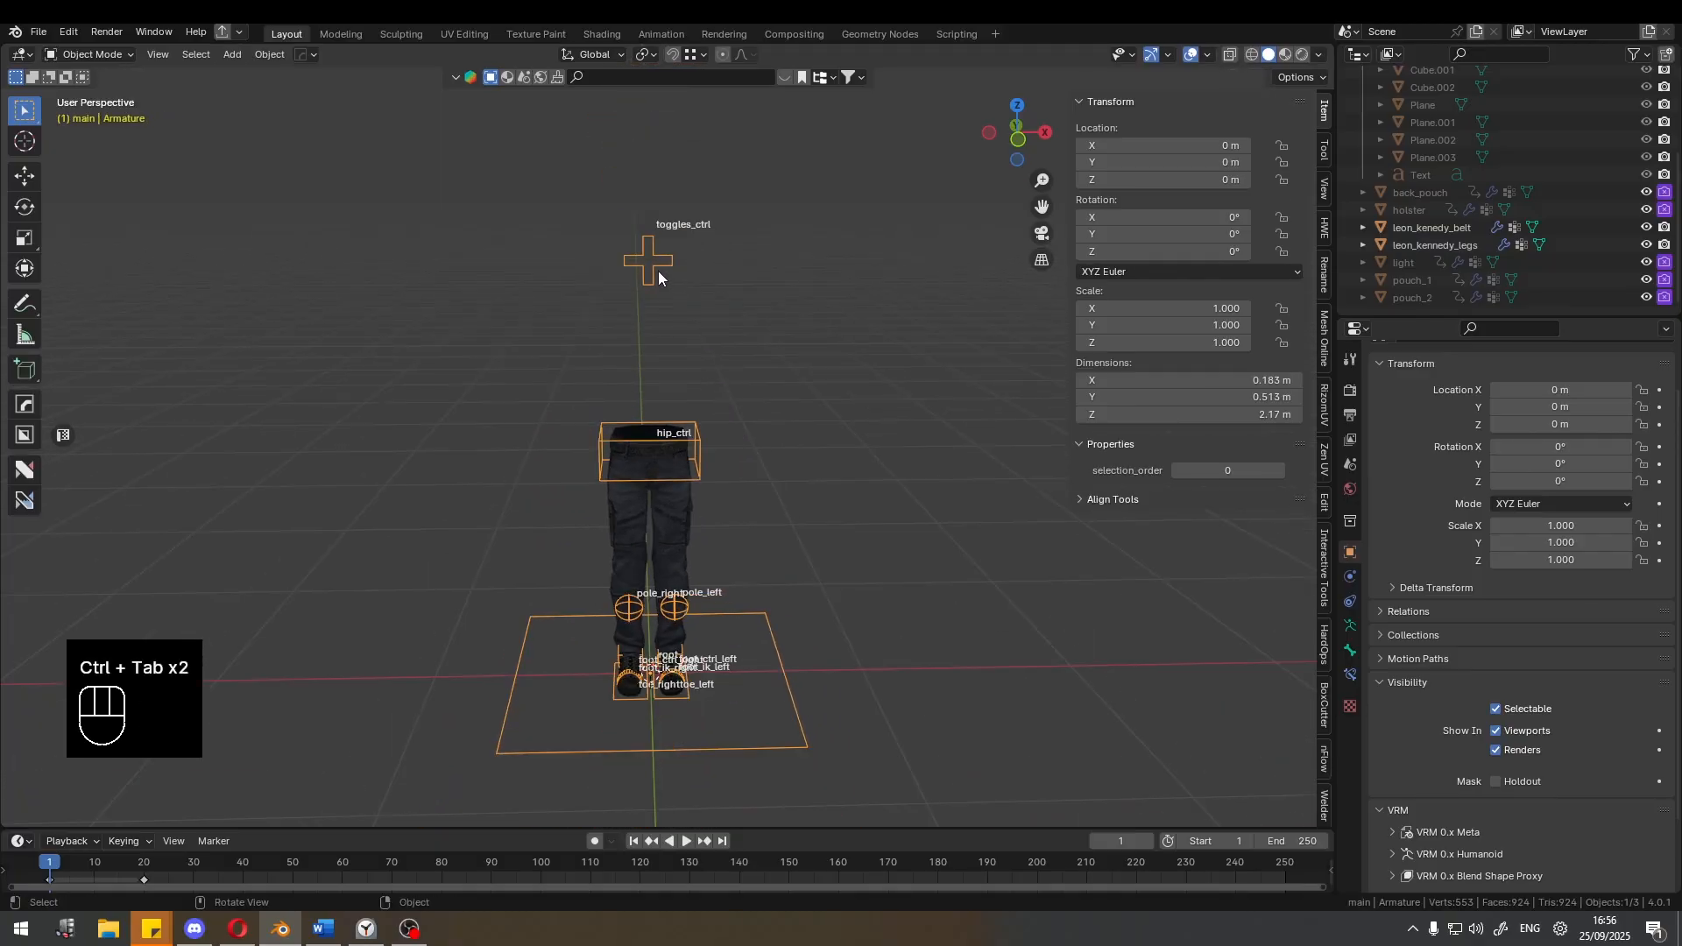
key(ctrl+Tab)
shift+middle_drag(757, 357, 737, 352)
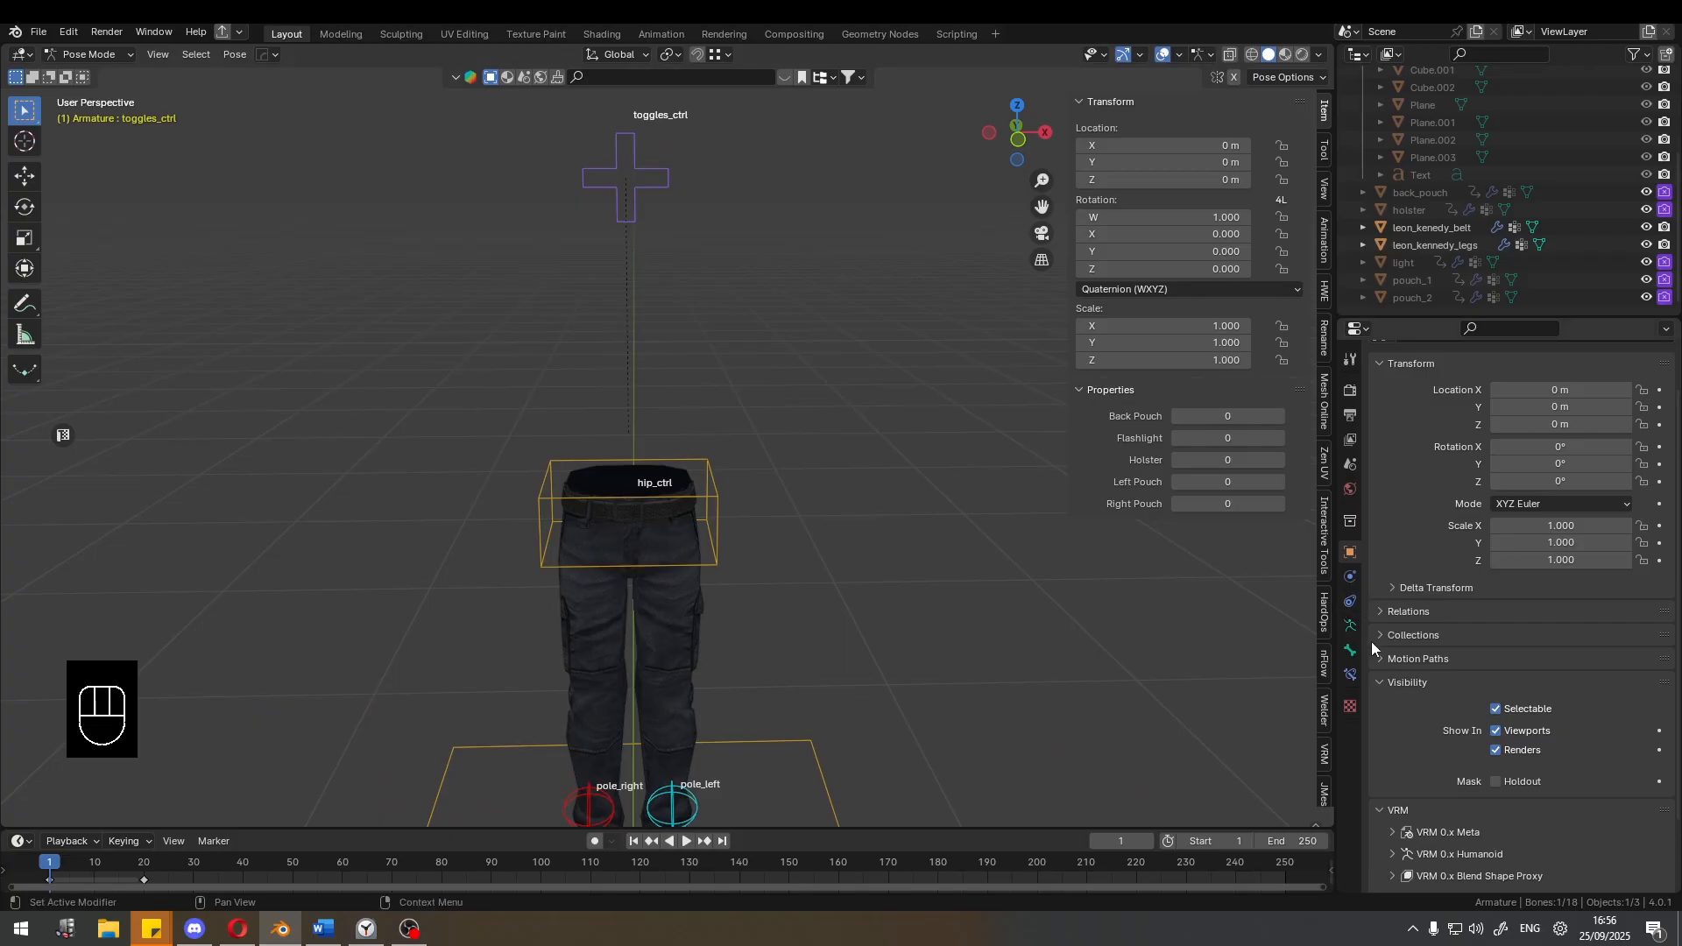
Add two new custom properties to the toggles_ctrl bone.
click(1350, 650)
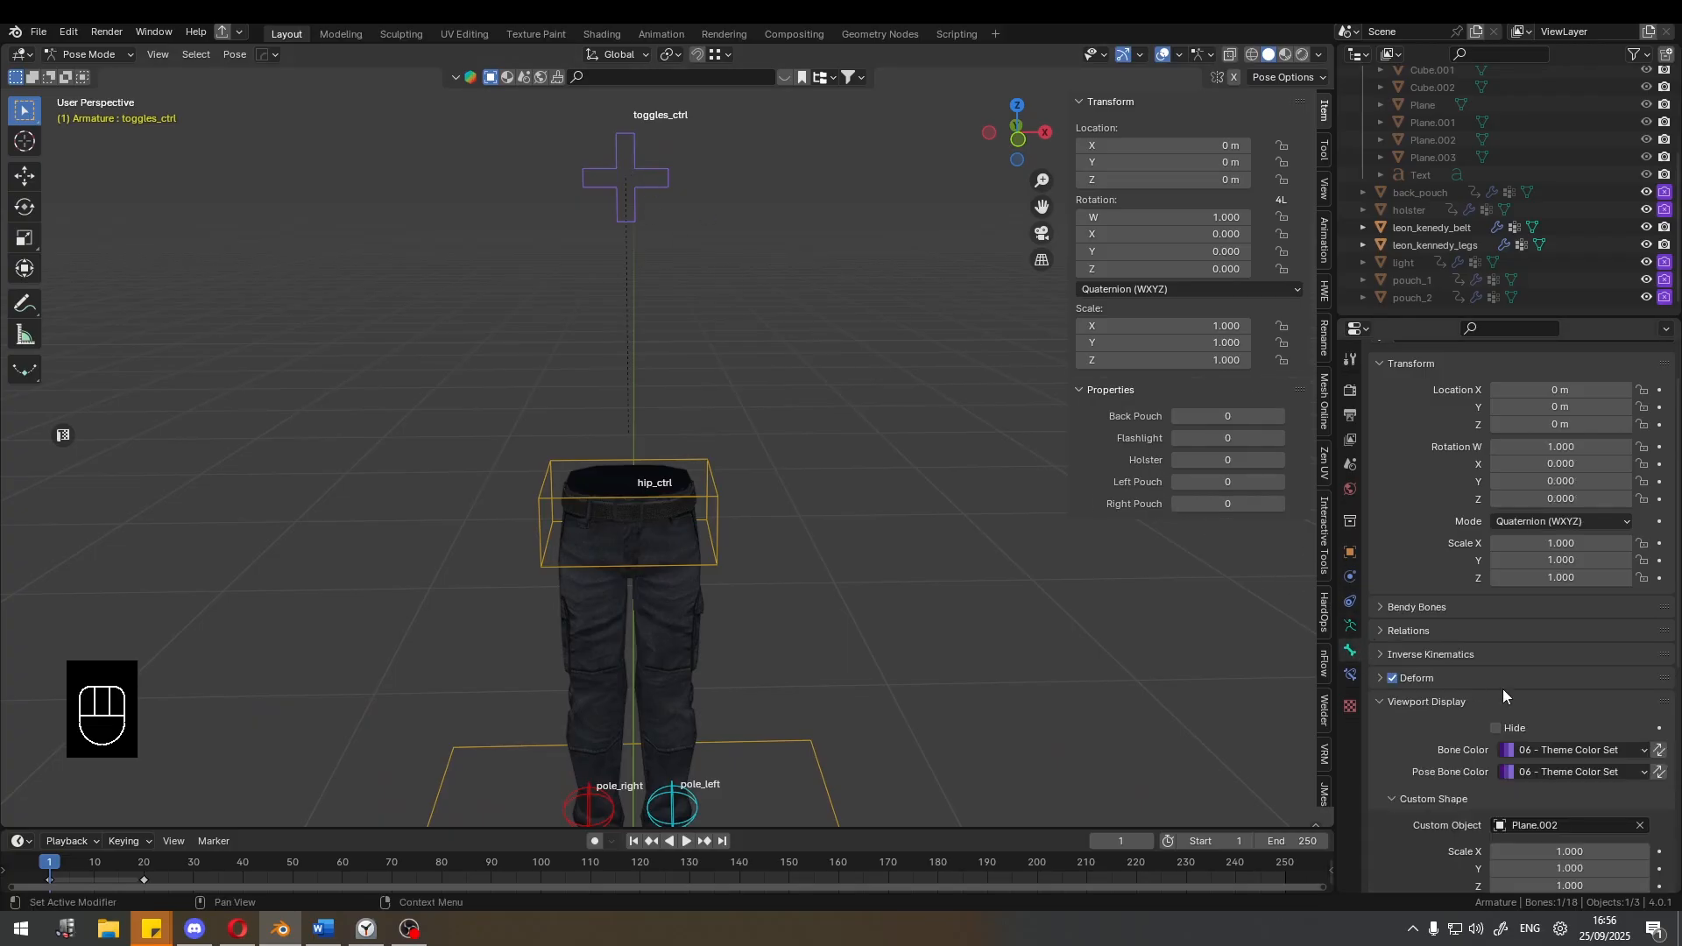
scroll(1525, 684, down, 10)
click(1565, 760)
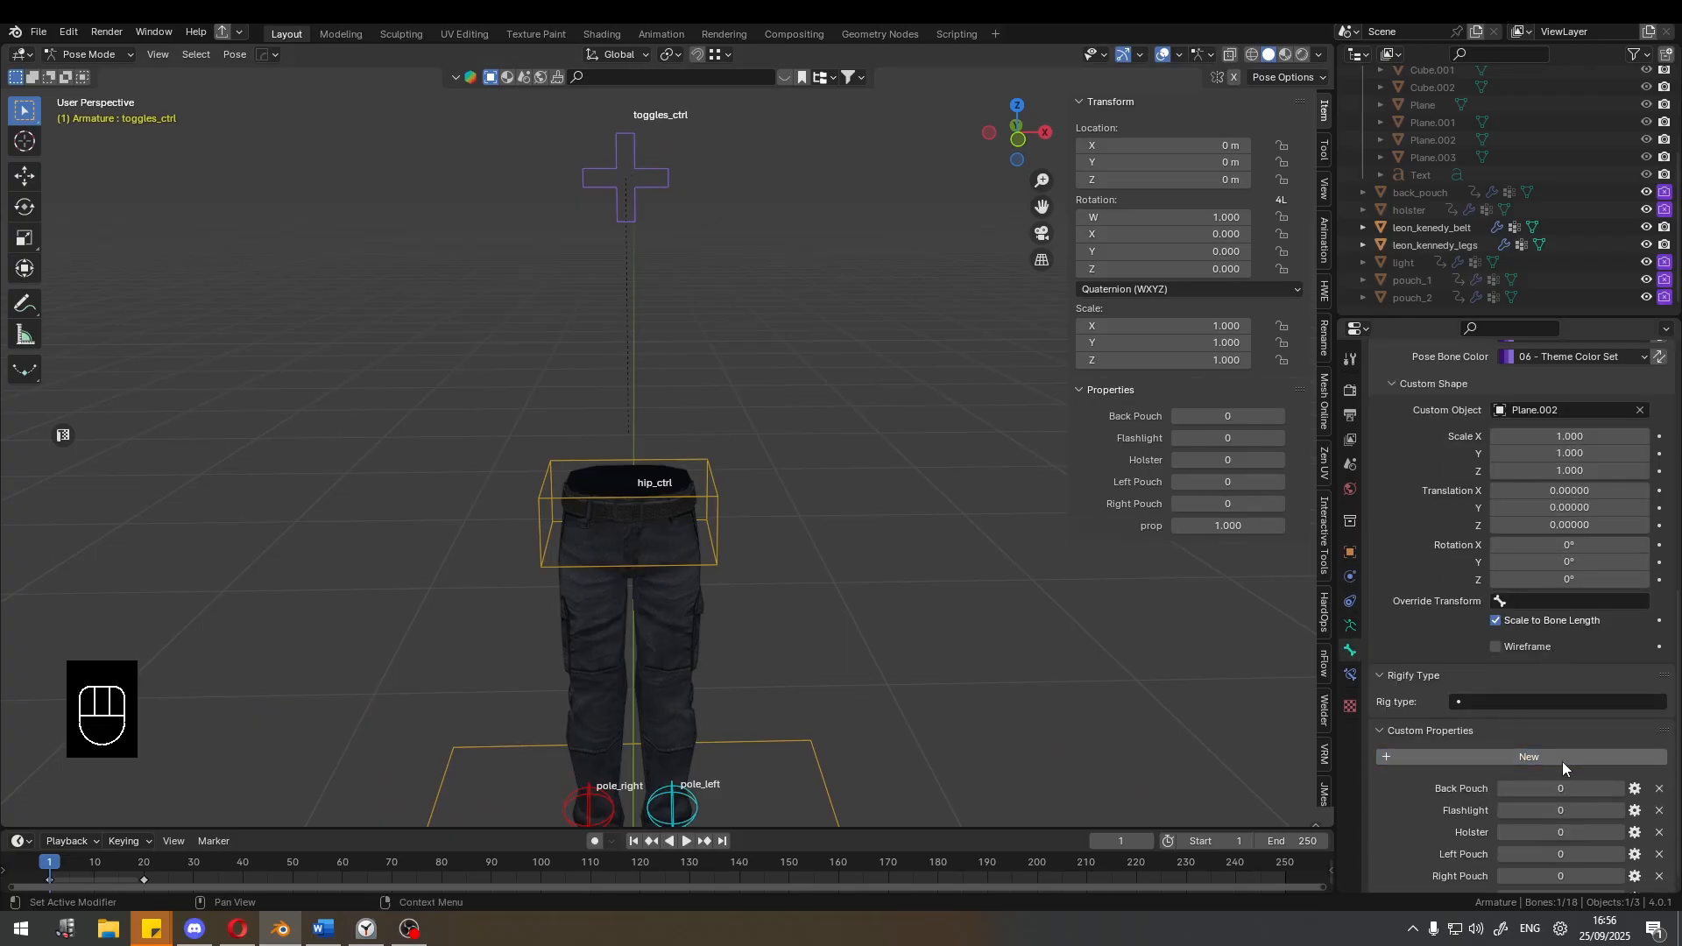
click(1558, 755)
scroll(1560, 754, down, 1)
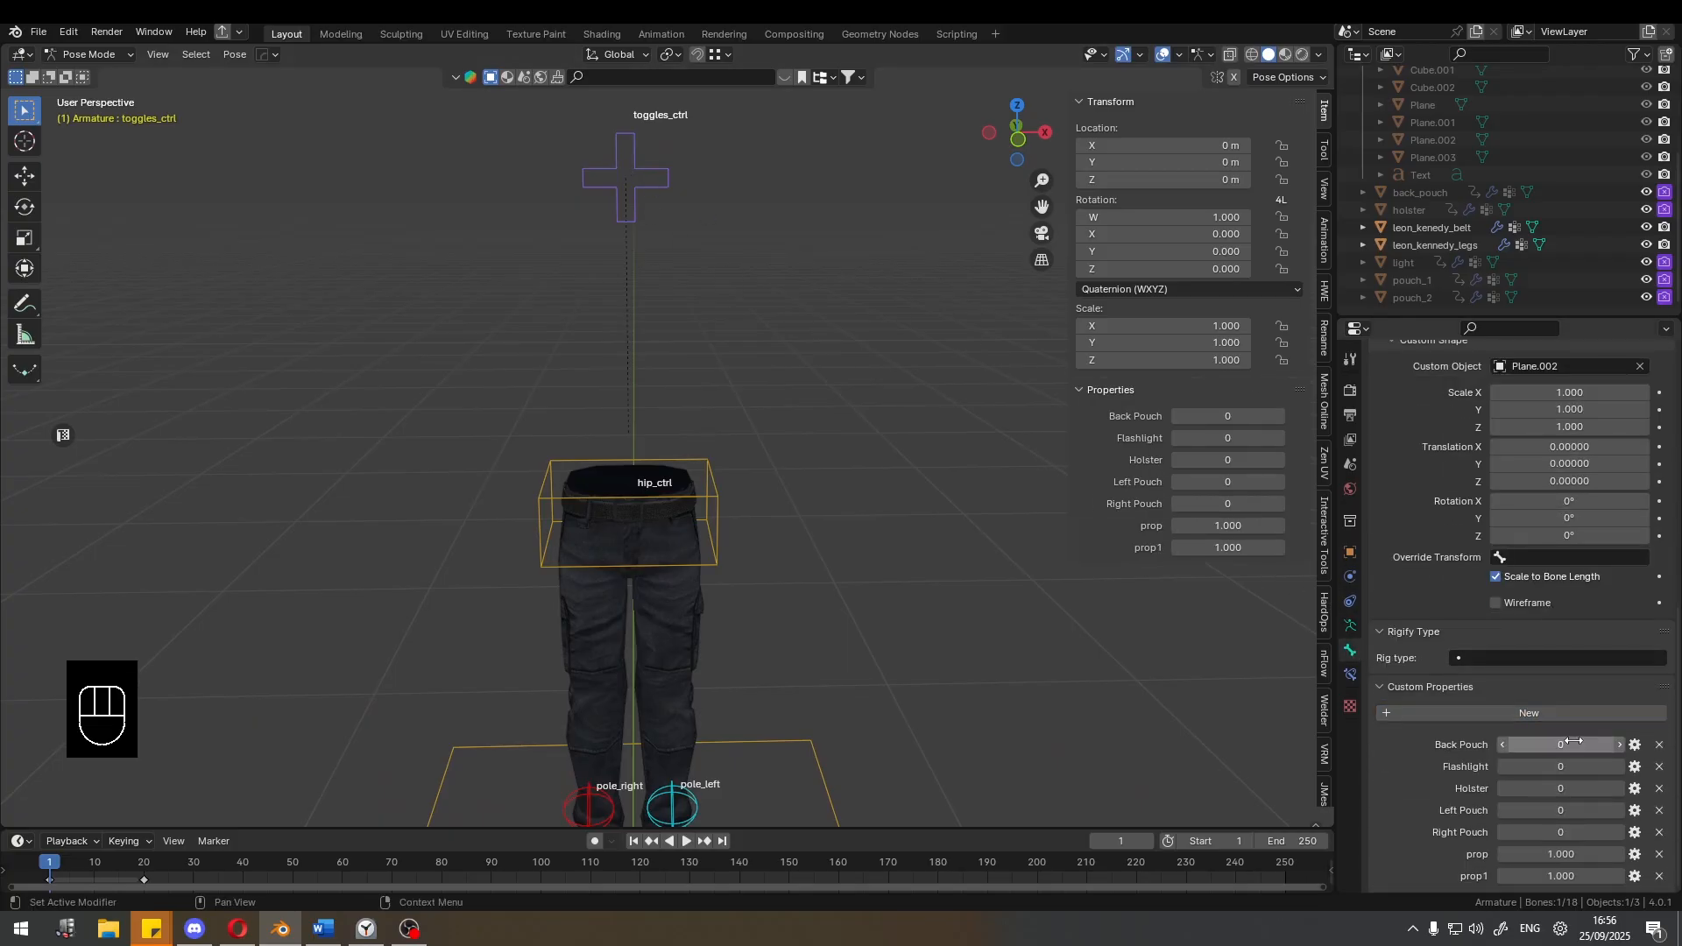
Rename the toggles_ctrl bone's custom property prop to Belt and change its type to Integer.
click(1635, 854)
click(1569, 632)
text(Belt)
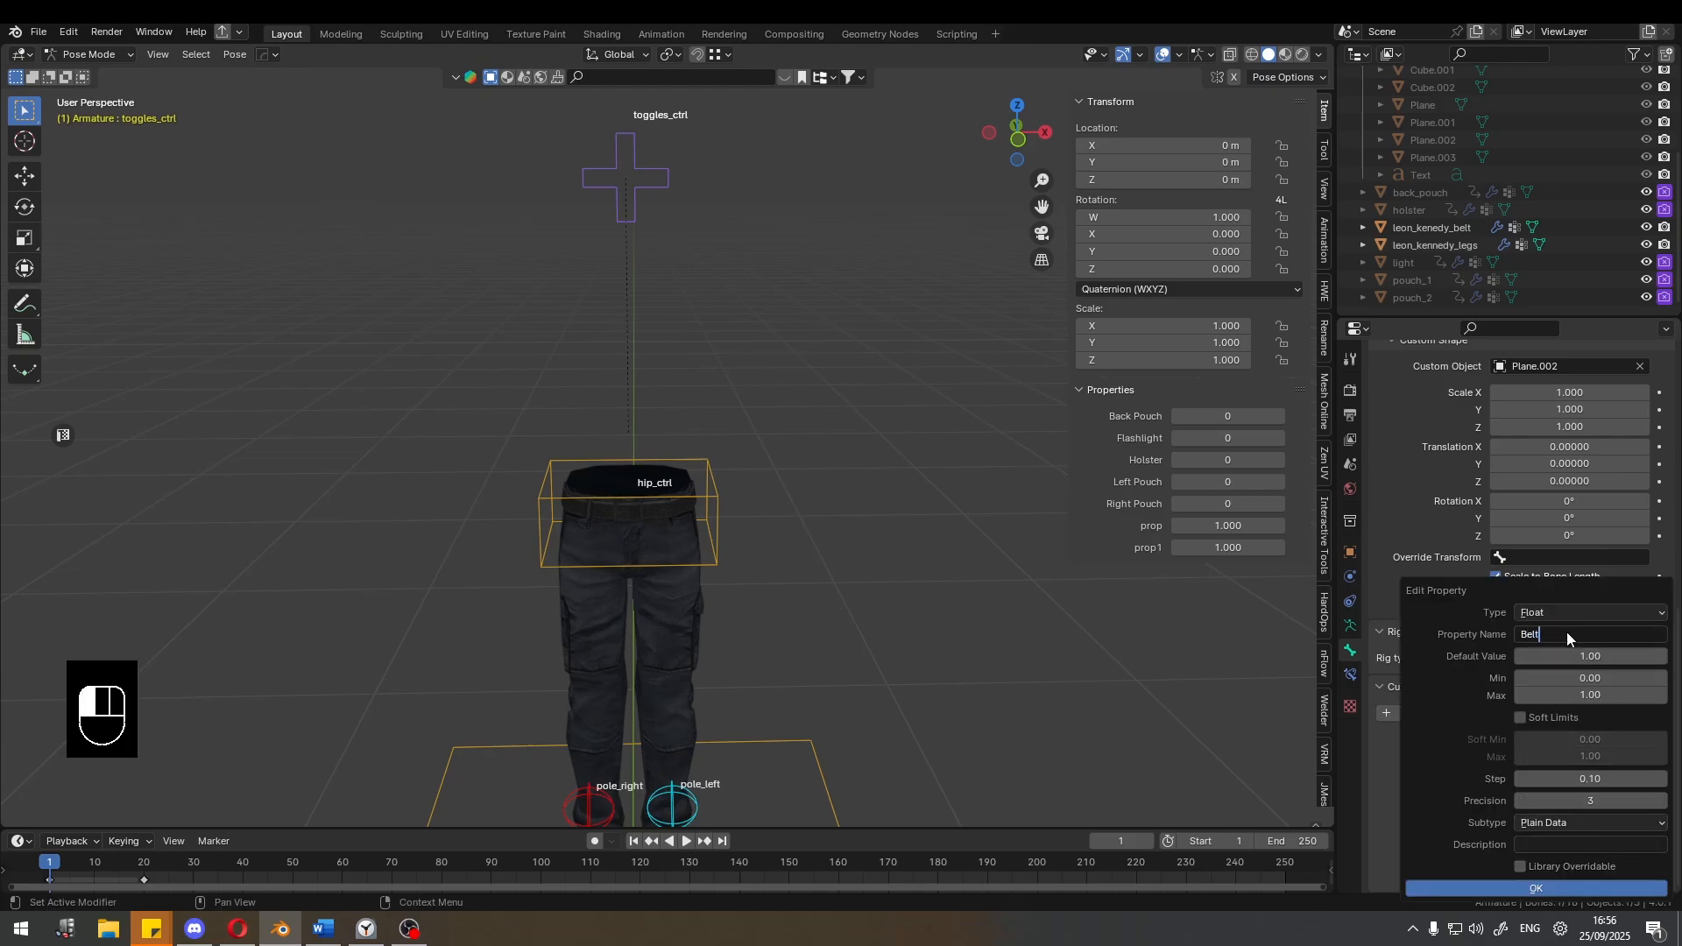
key(Return)
click(1539, 611)
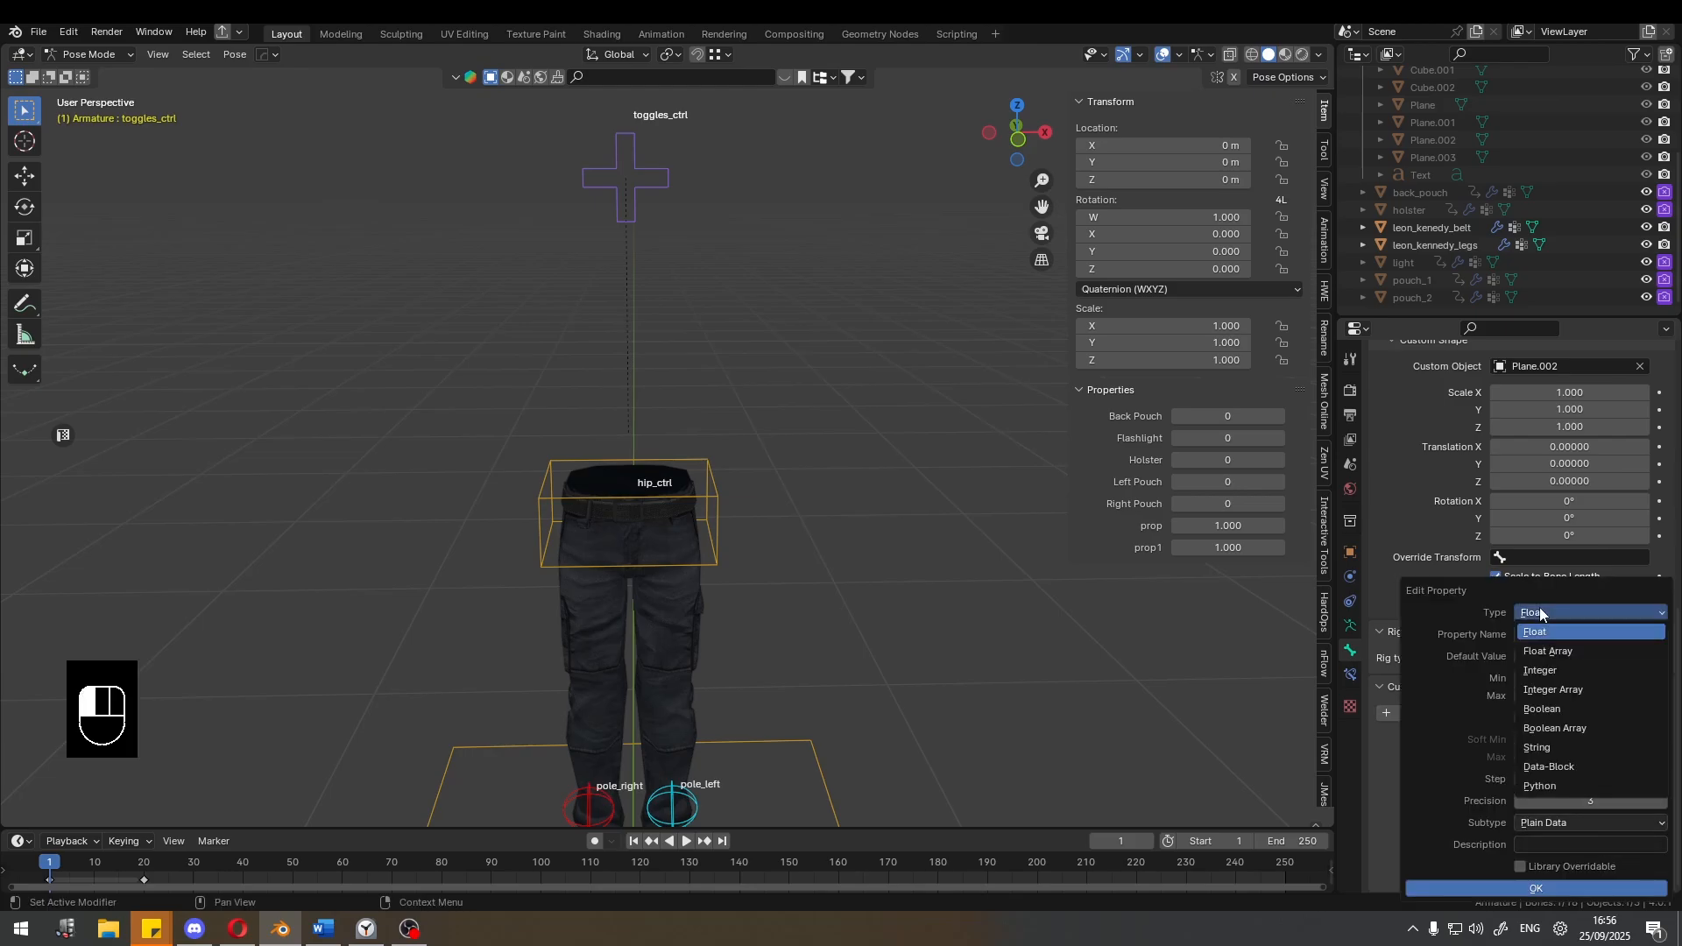
click(1551, 666)
click(1577, 843)
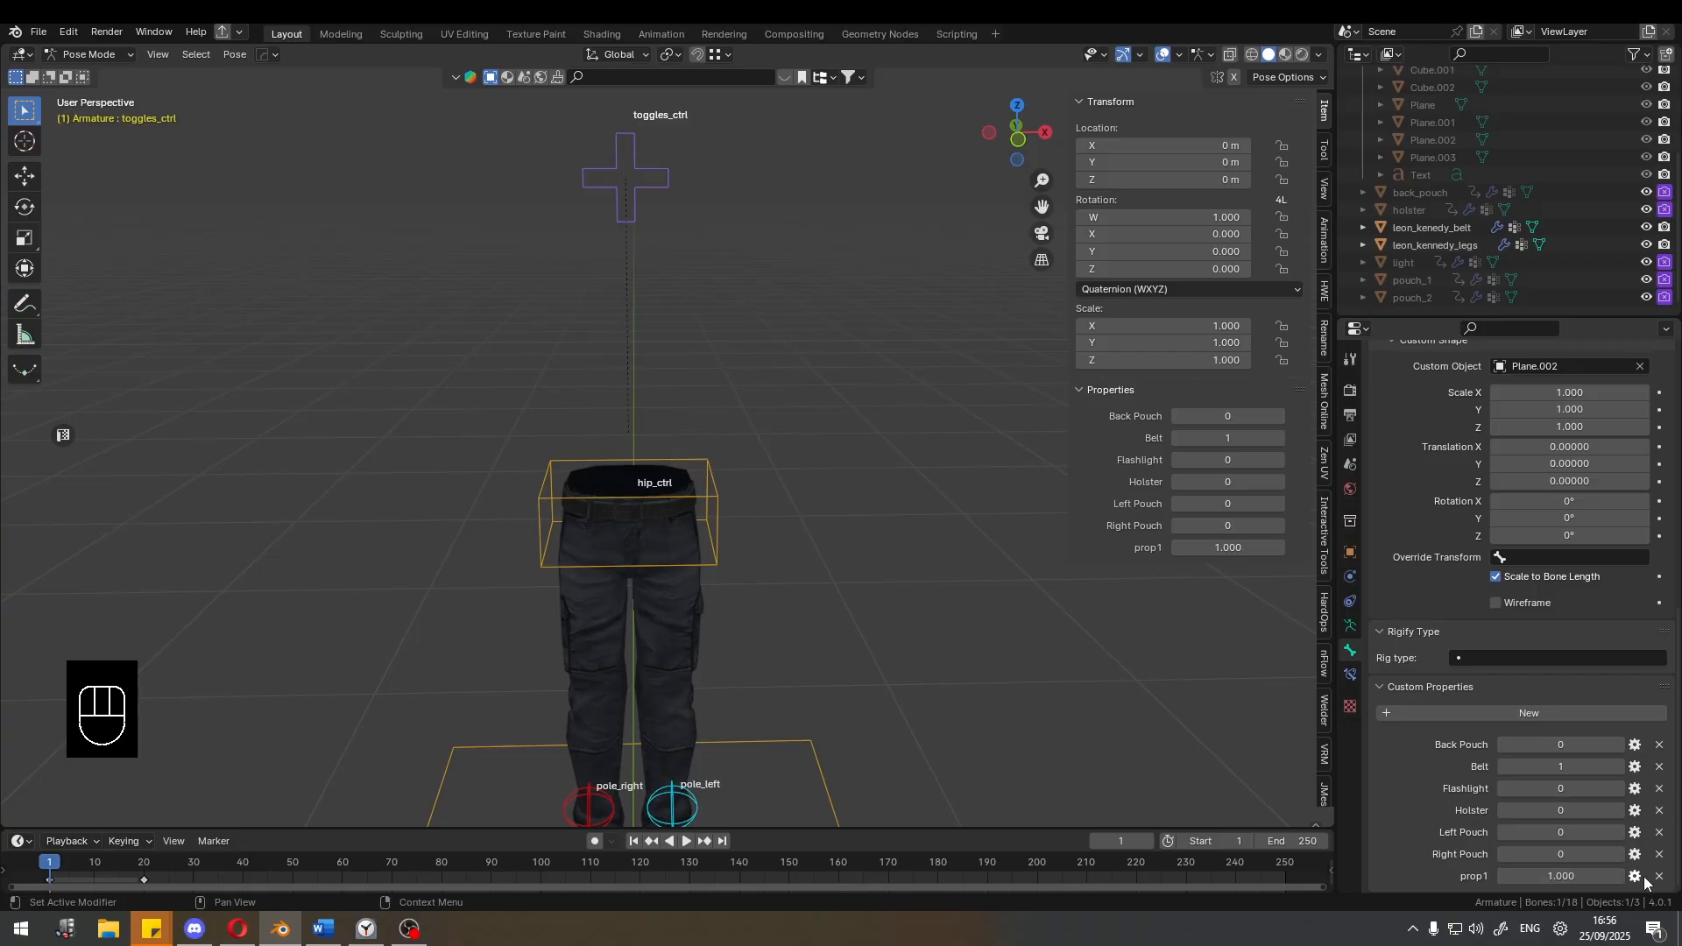
Change the custom property prop1 to the Integer type and rename it Legs.
click(1636, 877)
click(1550, 611)
click(1555, 637)
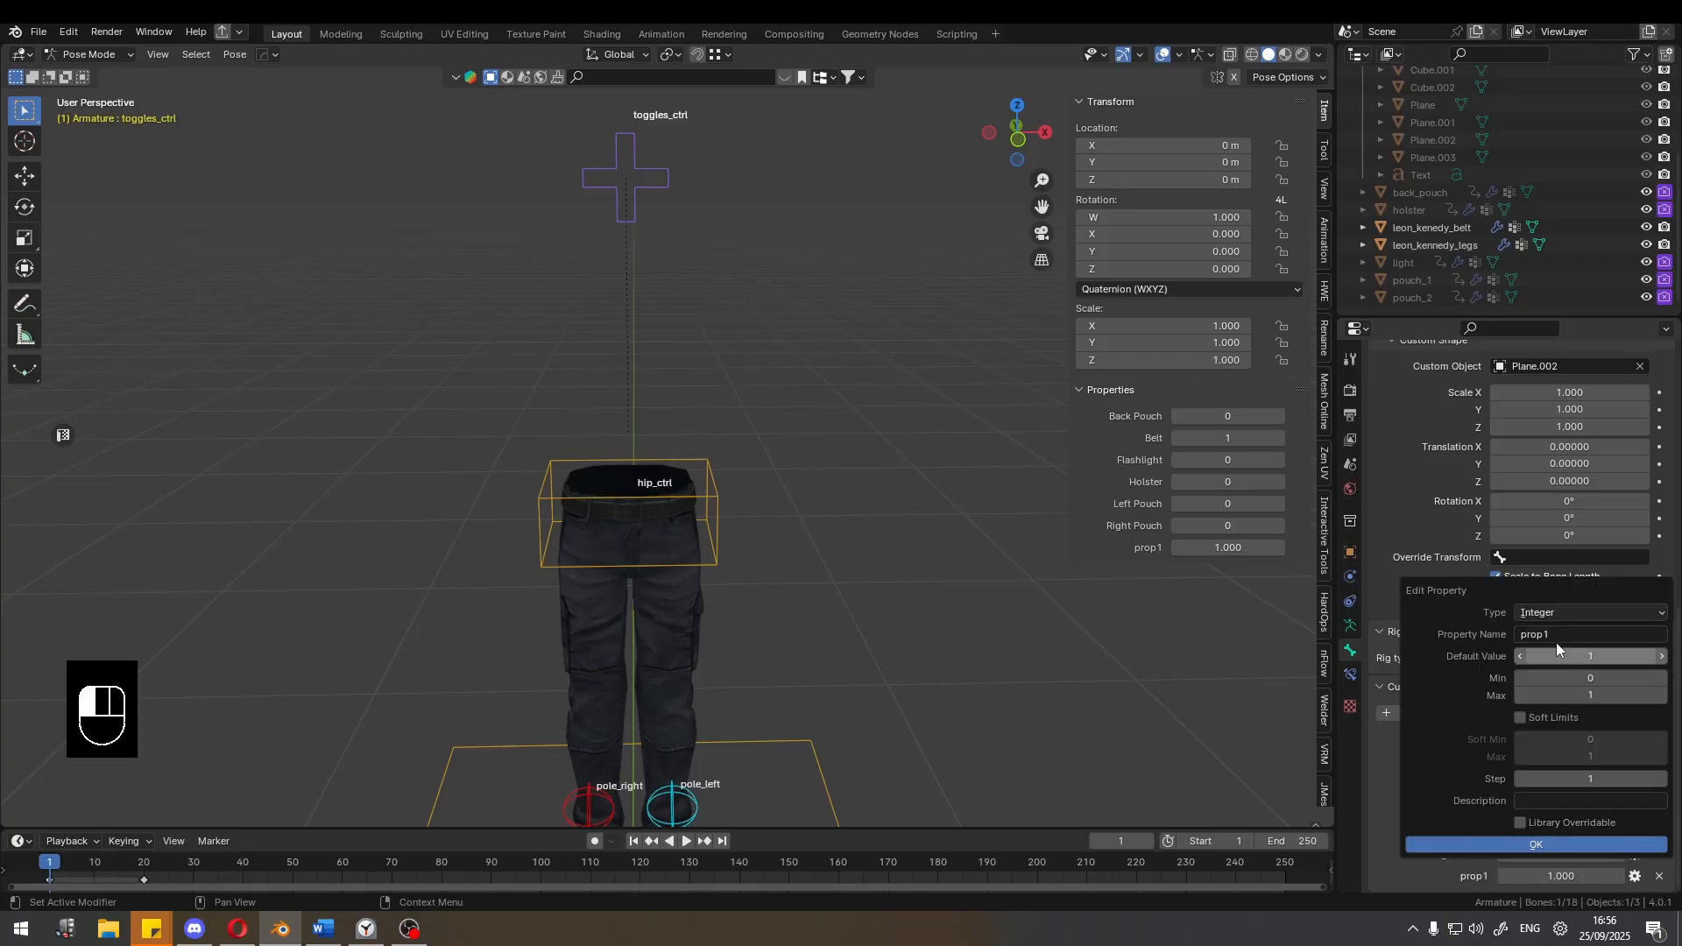
click(1576, 634)
key(ctrl+a)
text(Legs)
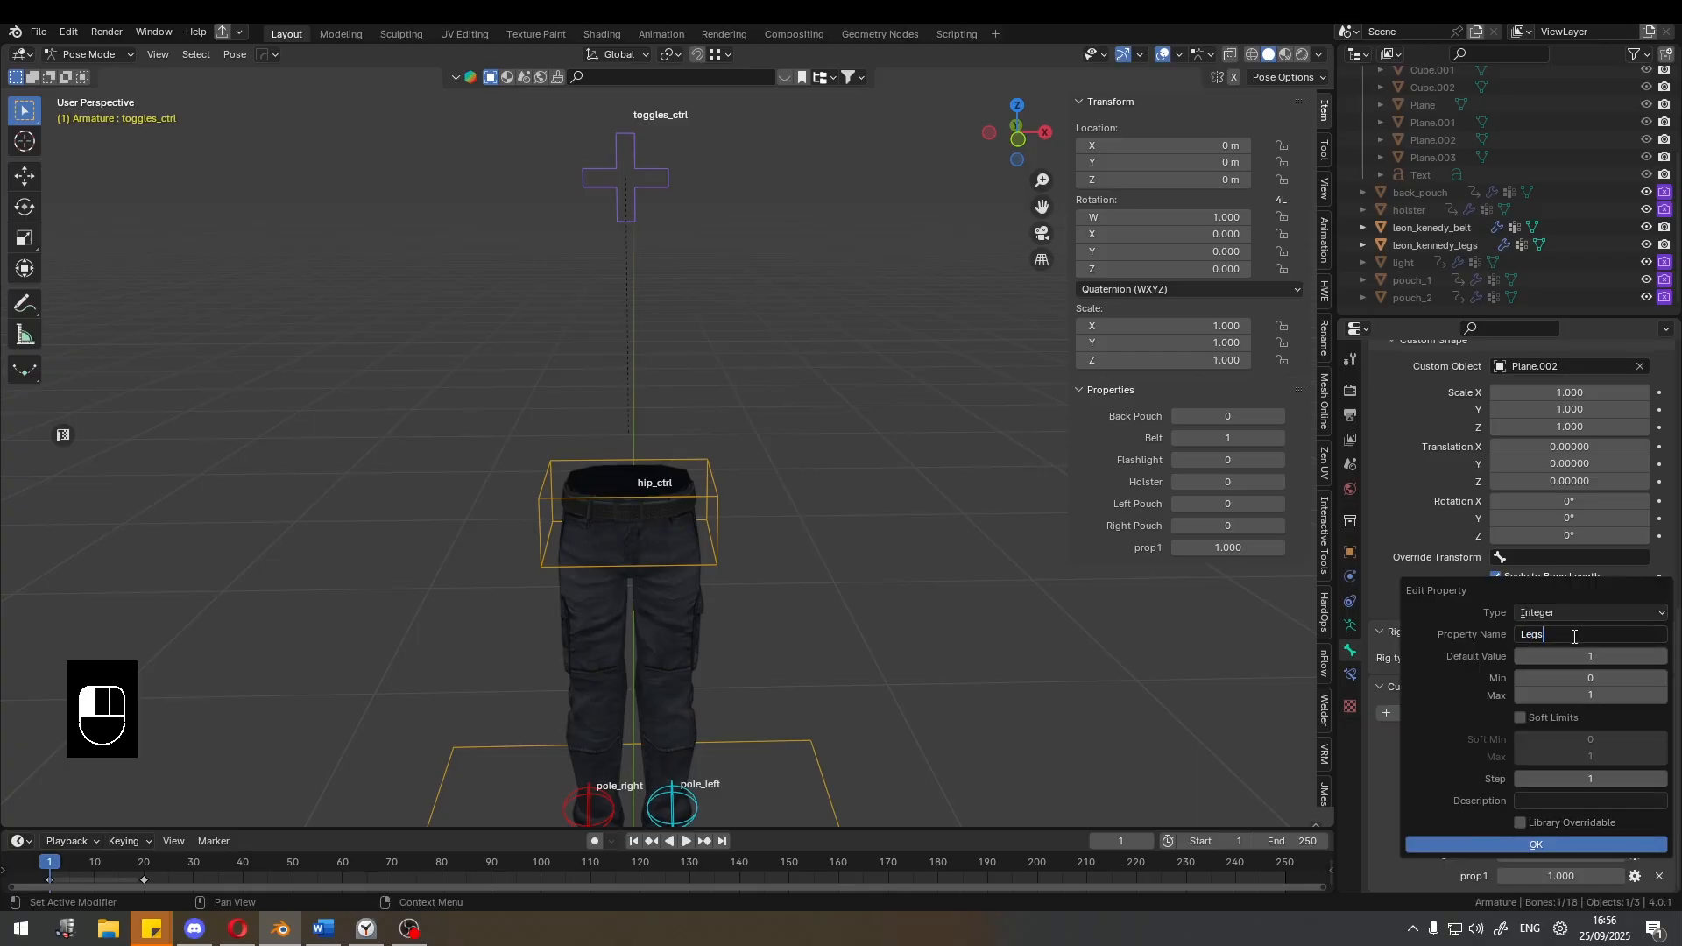
key(Return)
click(1523, 847)
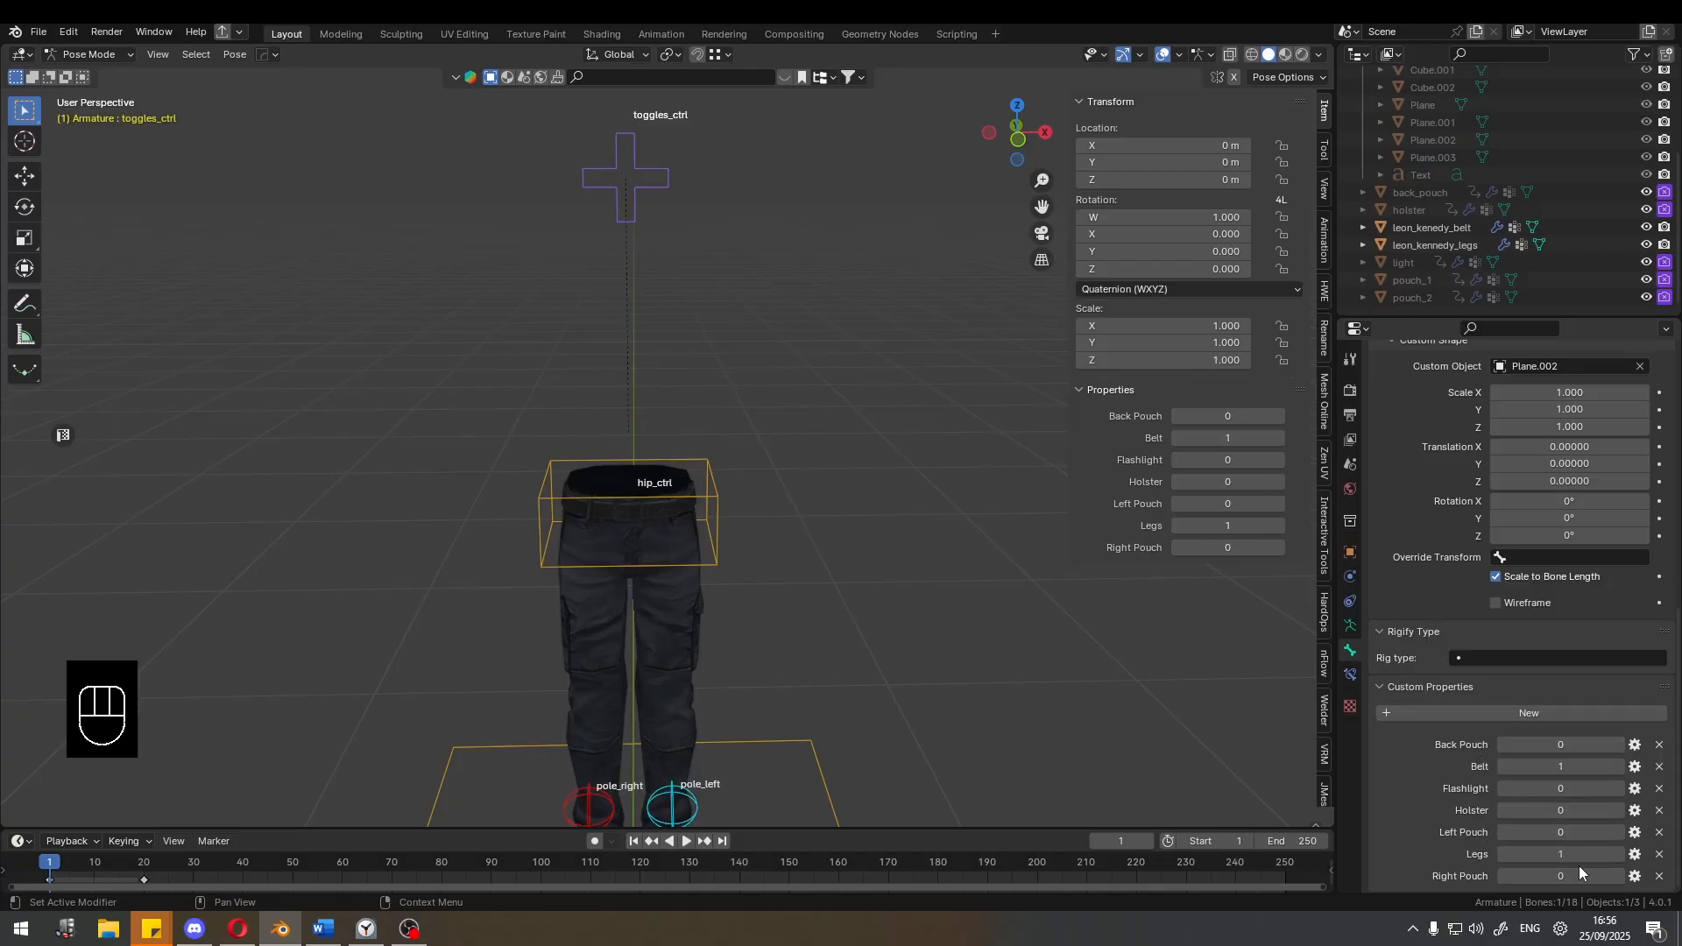
click(1634, 875)
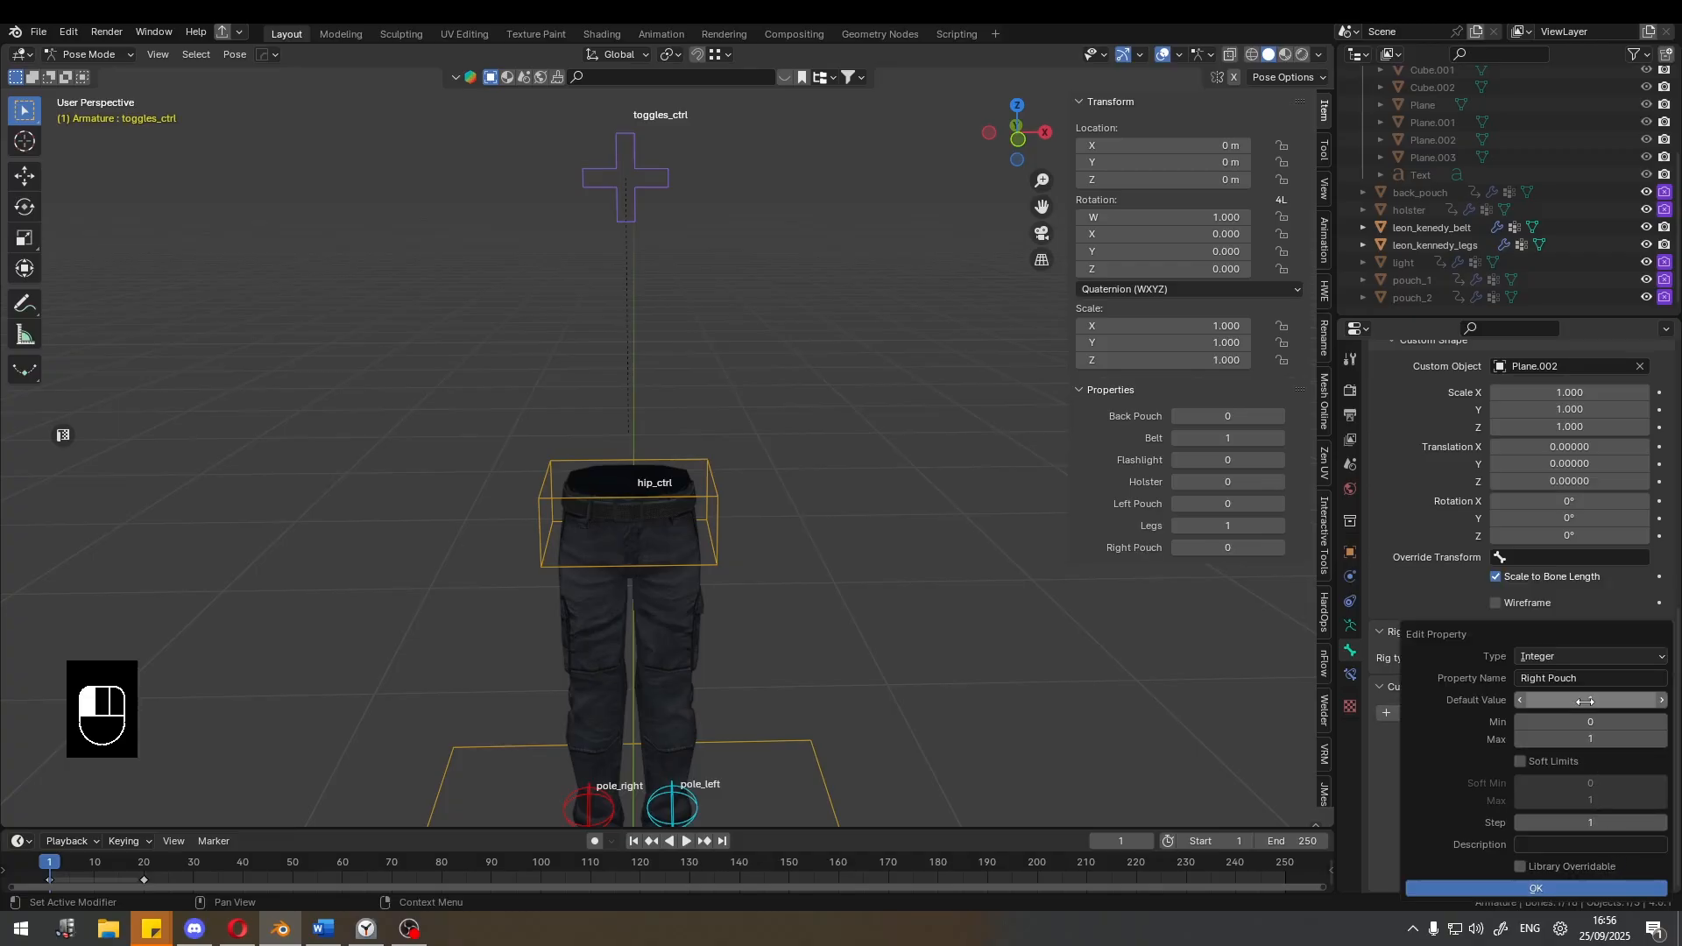
click(1391, 786)
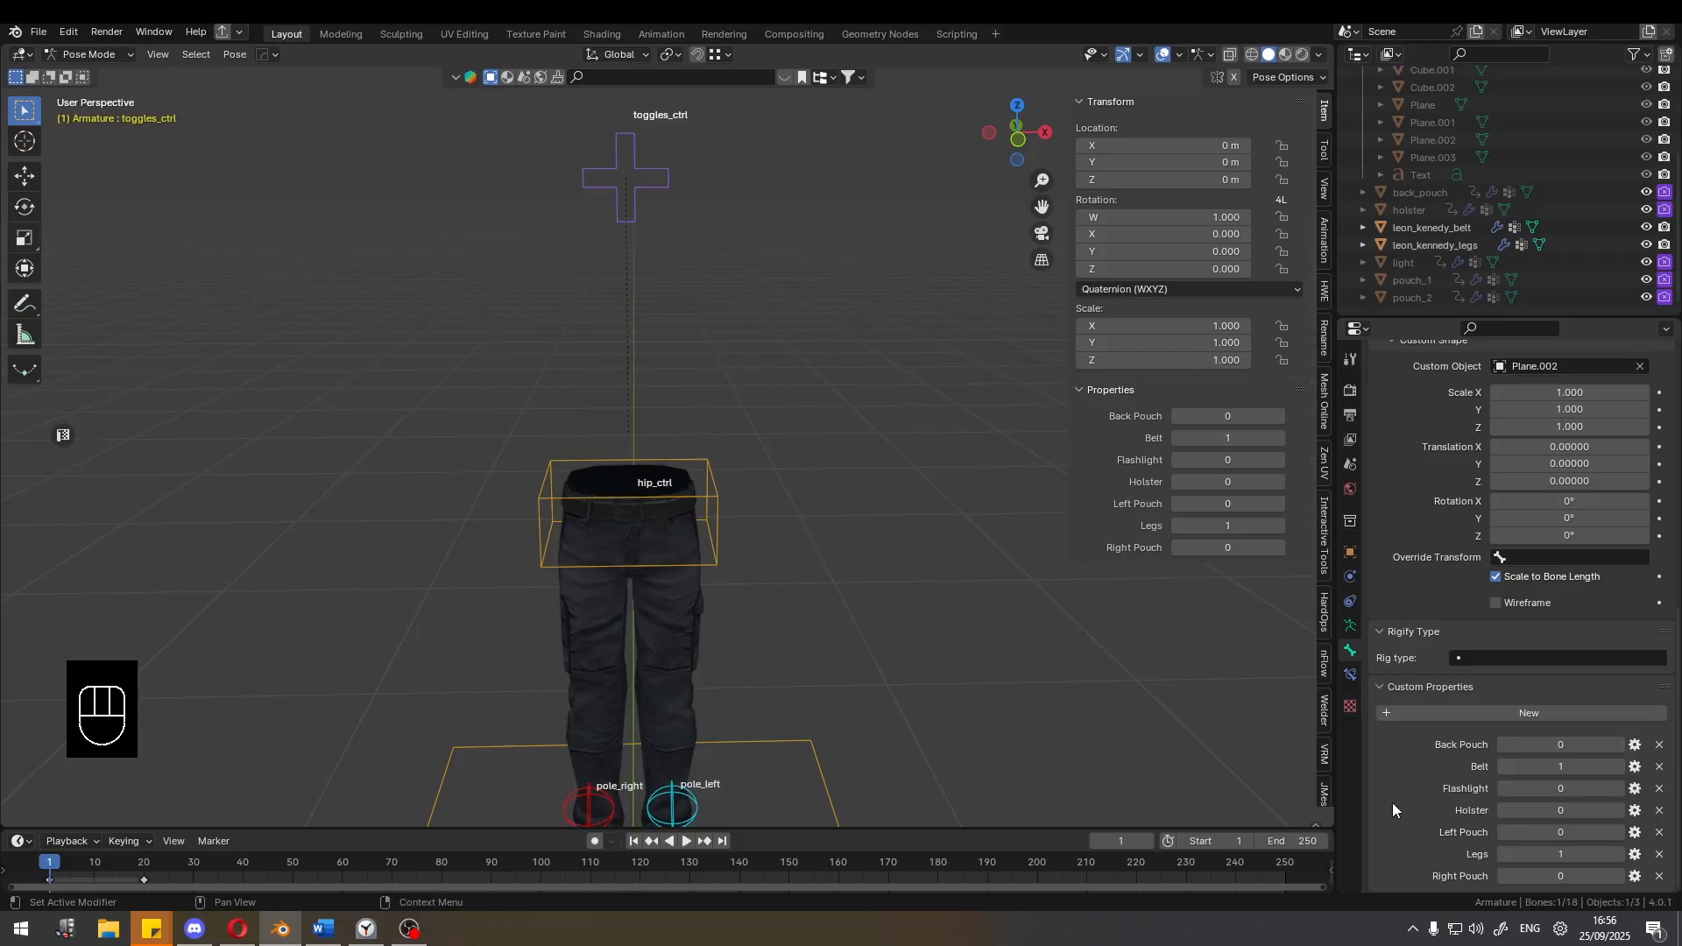
right_click(1474, 848)
Copy the Belt property as a new driver and paste it onto the leon_kenedy_belt object's Viewports visibility in Object Mode.
middle_drag(1034, 412, 719, 503)
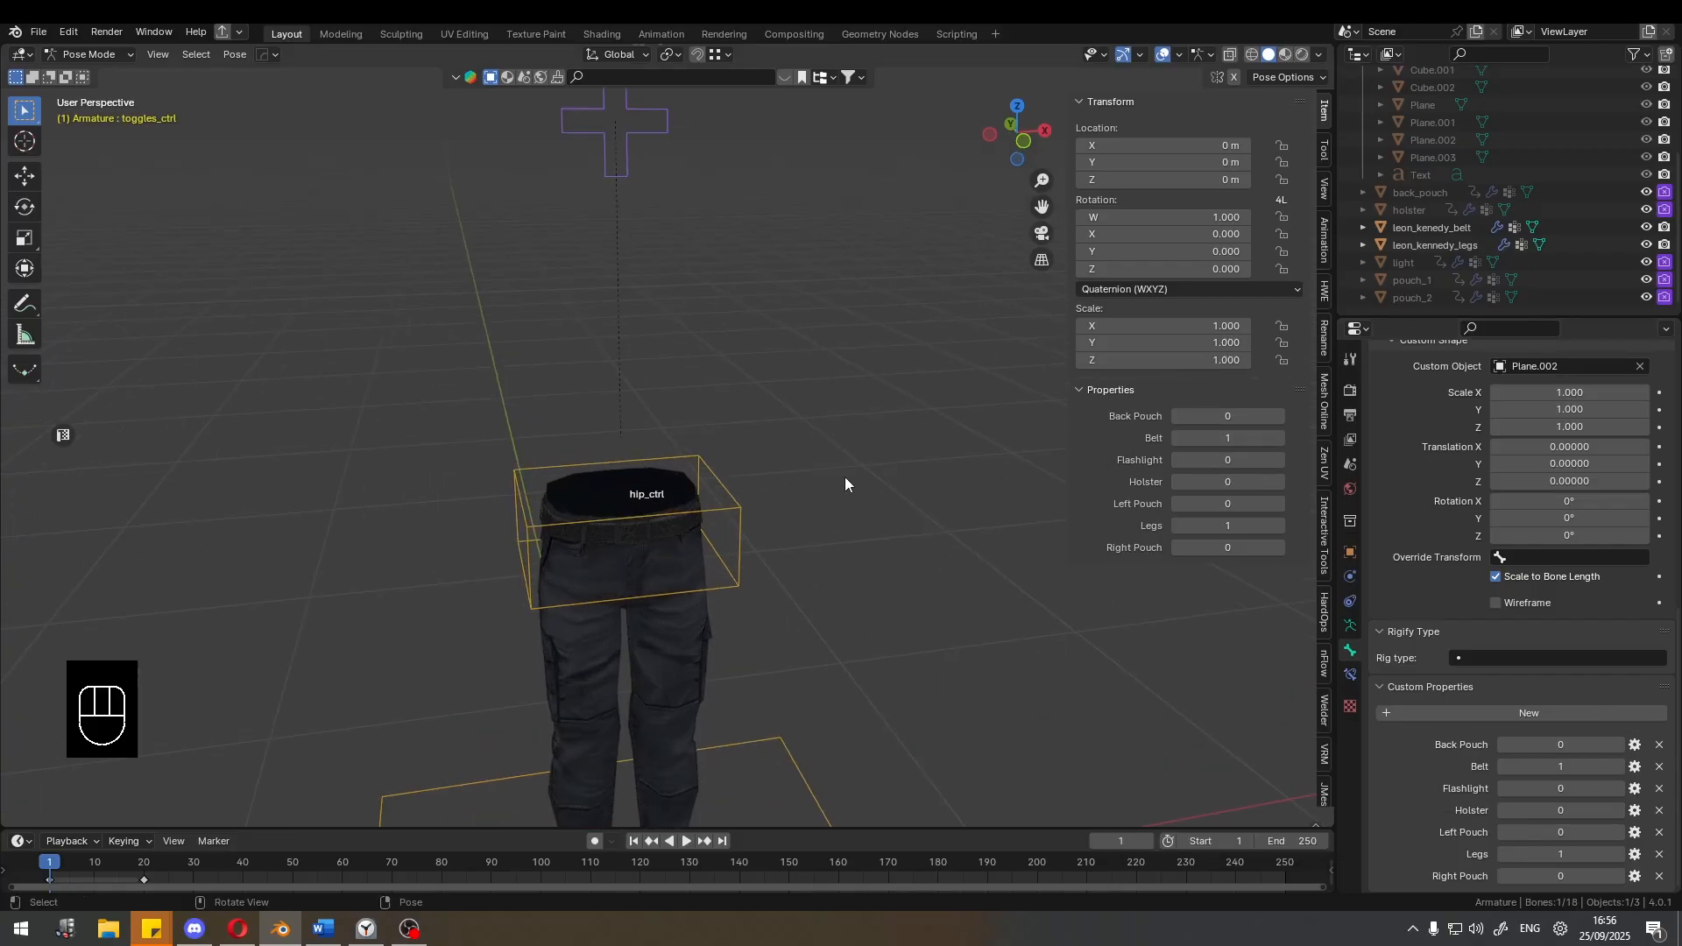
right_click(1204, 442)
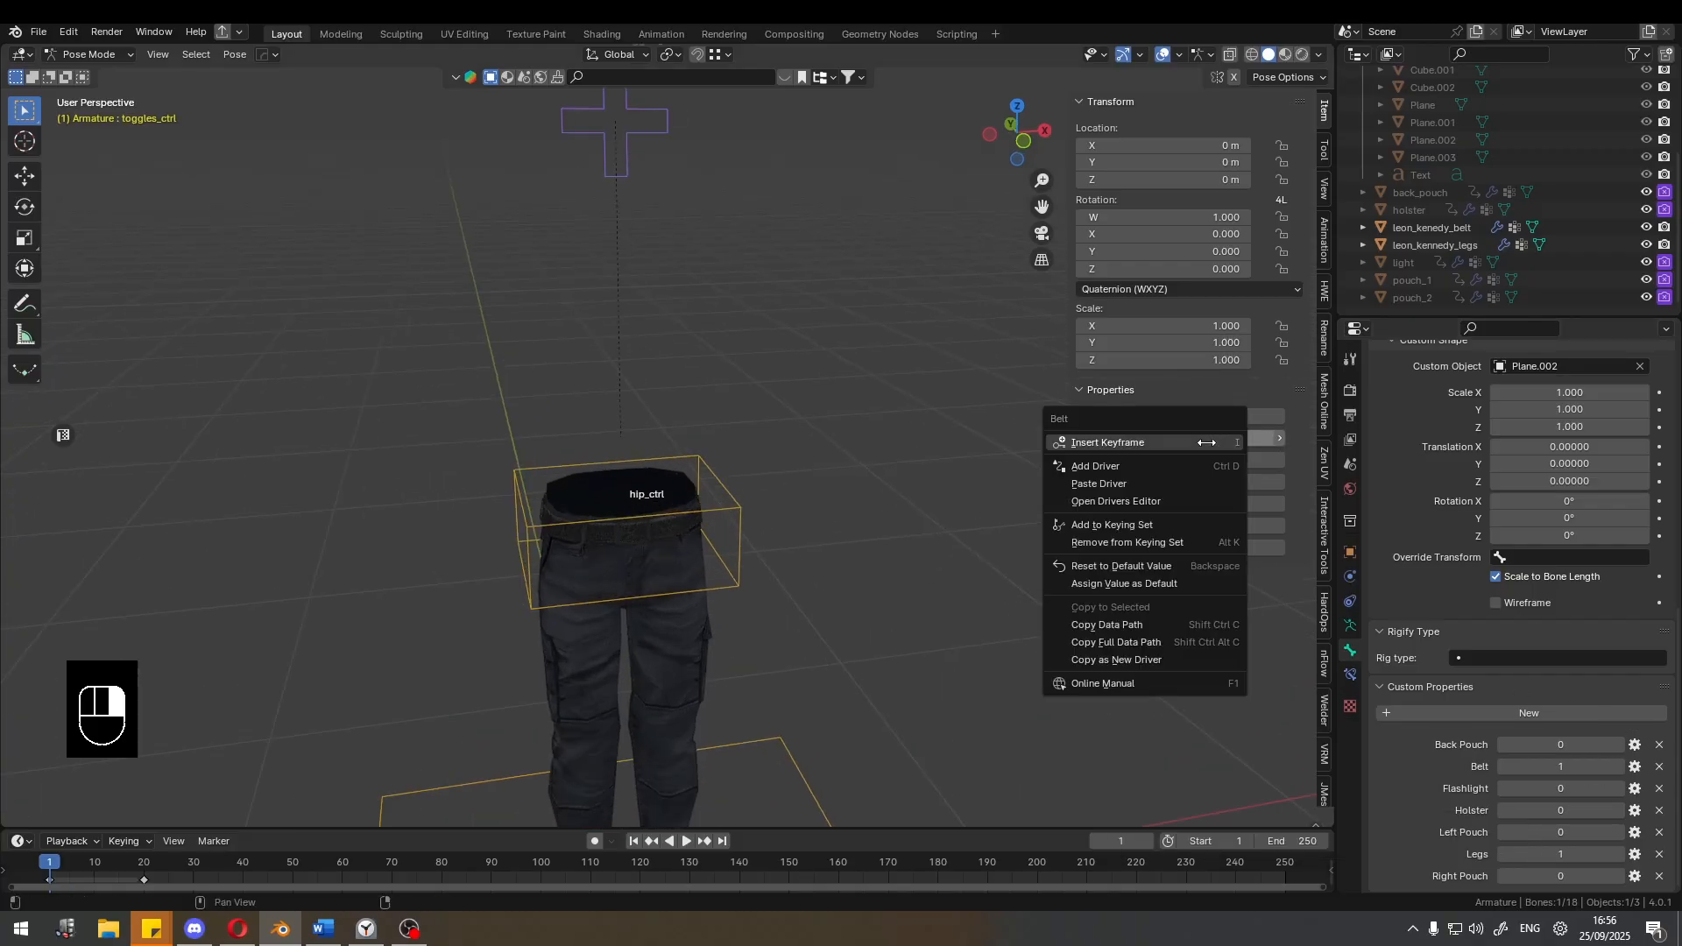
click(1172, 657)
click(662, 533)
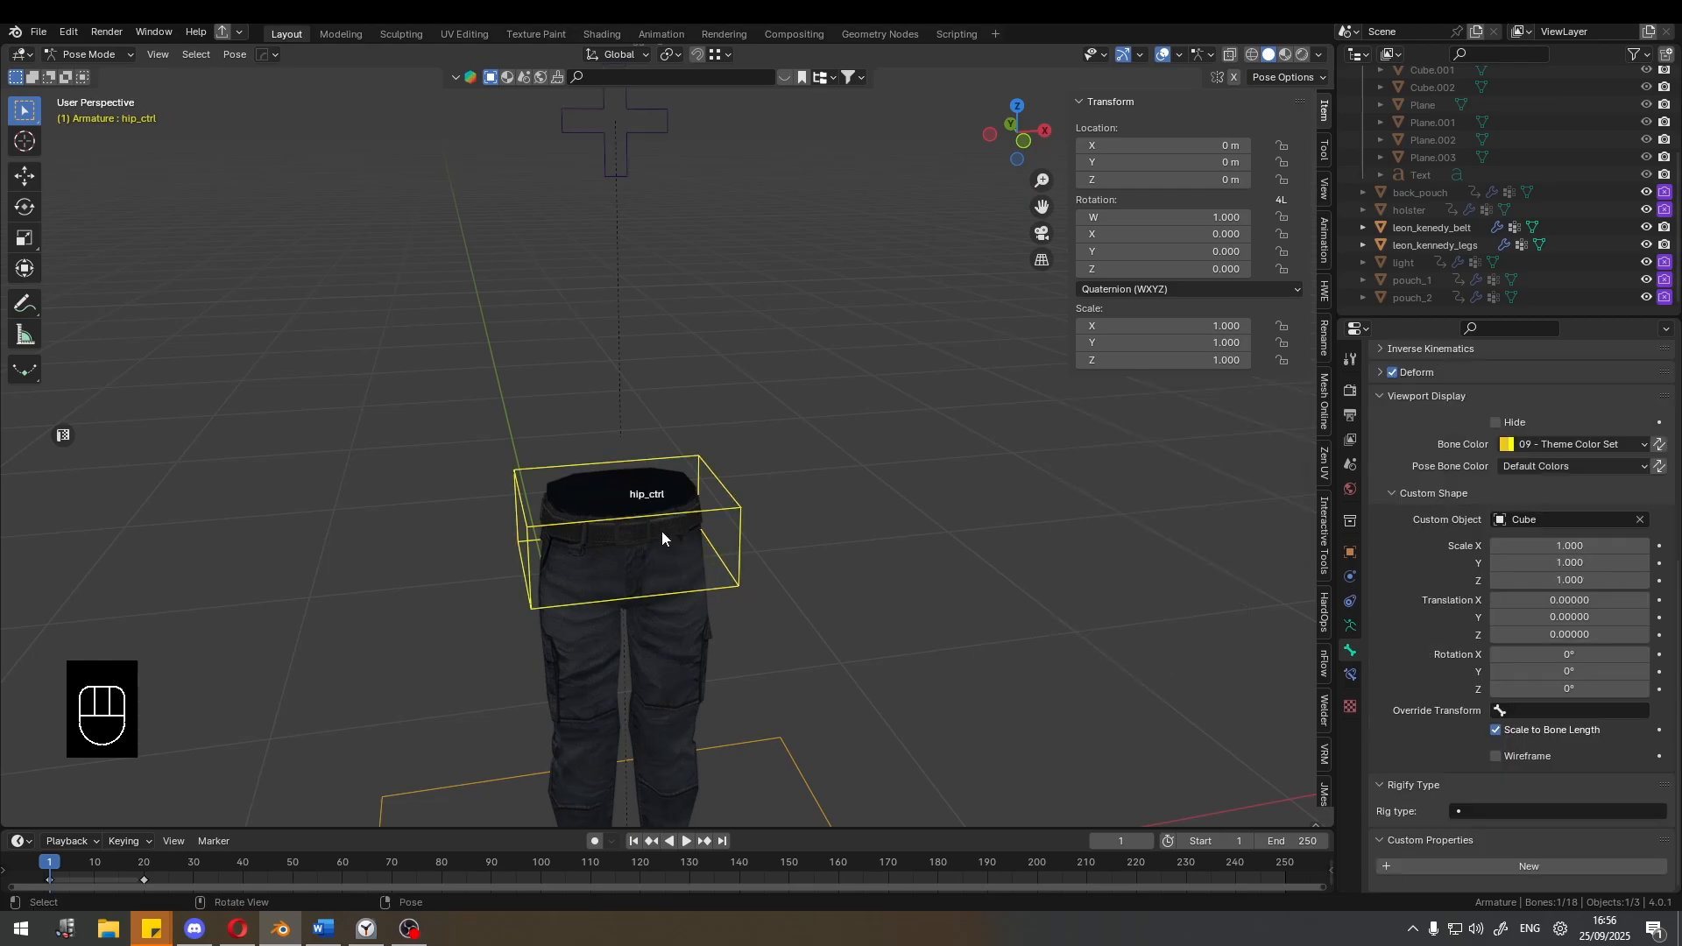
key(ctrl+Tab)
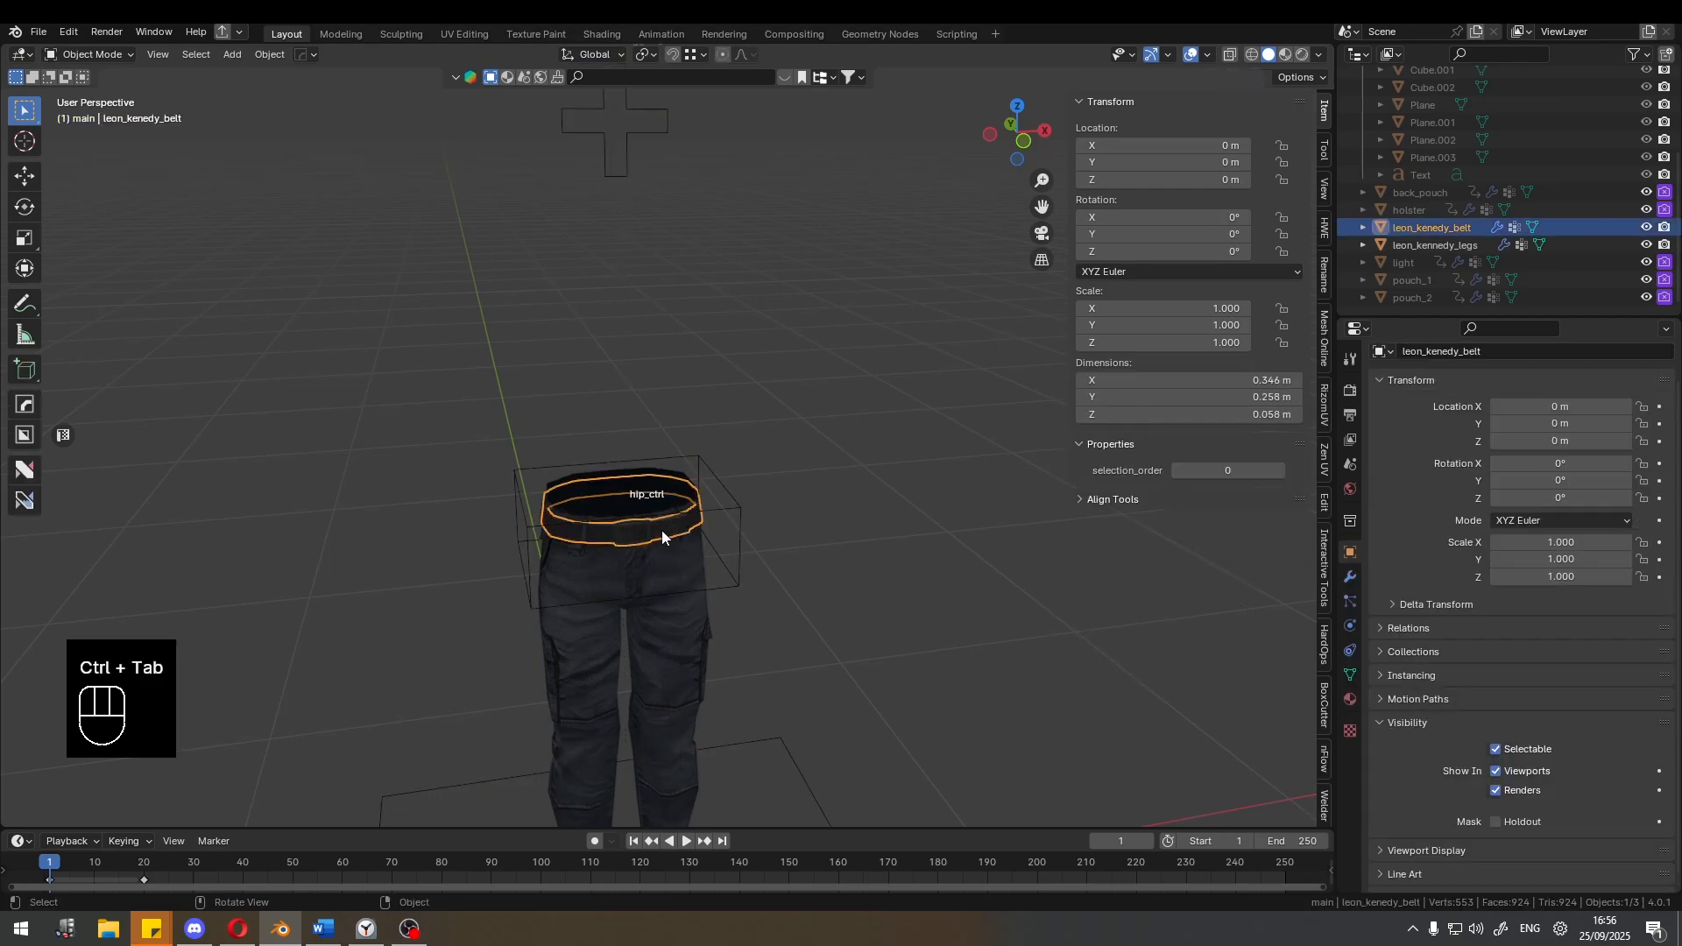
right_click(1528, 766)
click(1485, 664)
Change the leon_kenedy_belt object's Viewports driver to a Scripted Expression with the expression Belt != 1.
right_click(1535, 773)
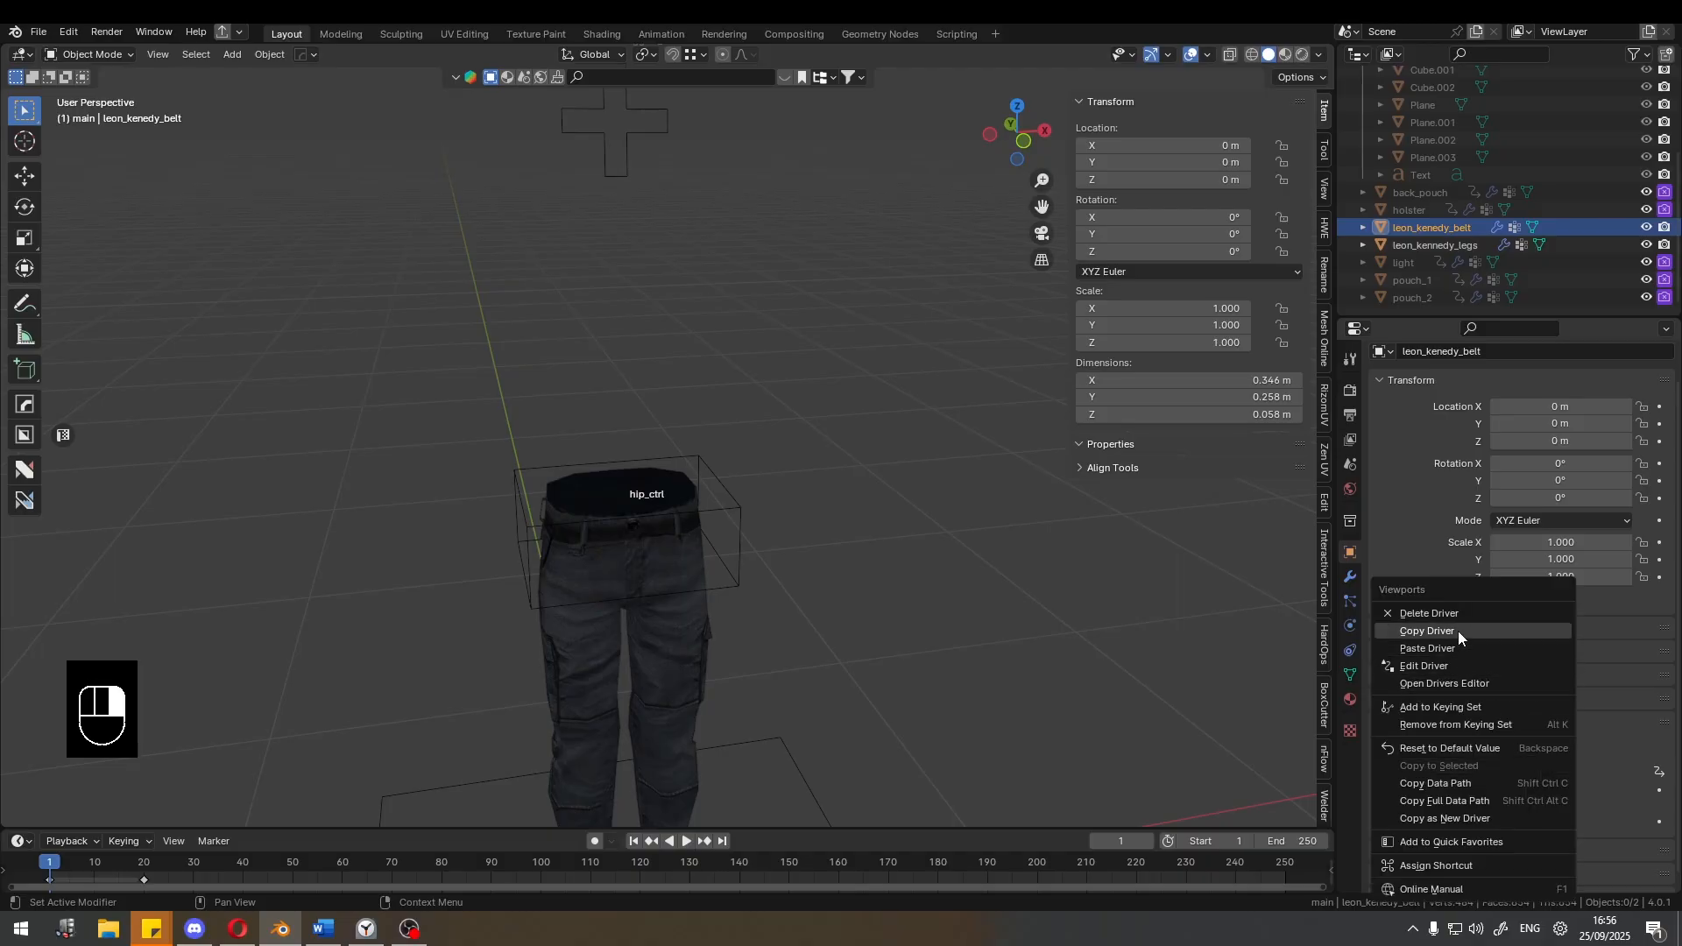
click(1455, 671)
click(1437, 641)
click(1414, 699)
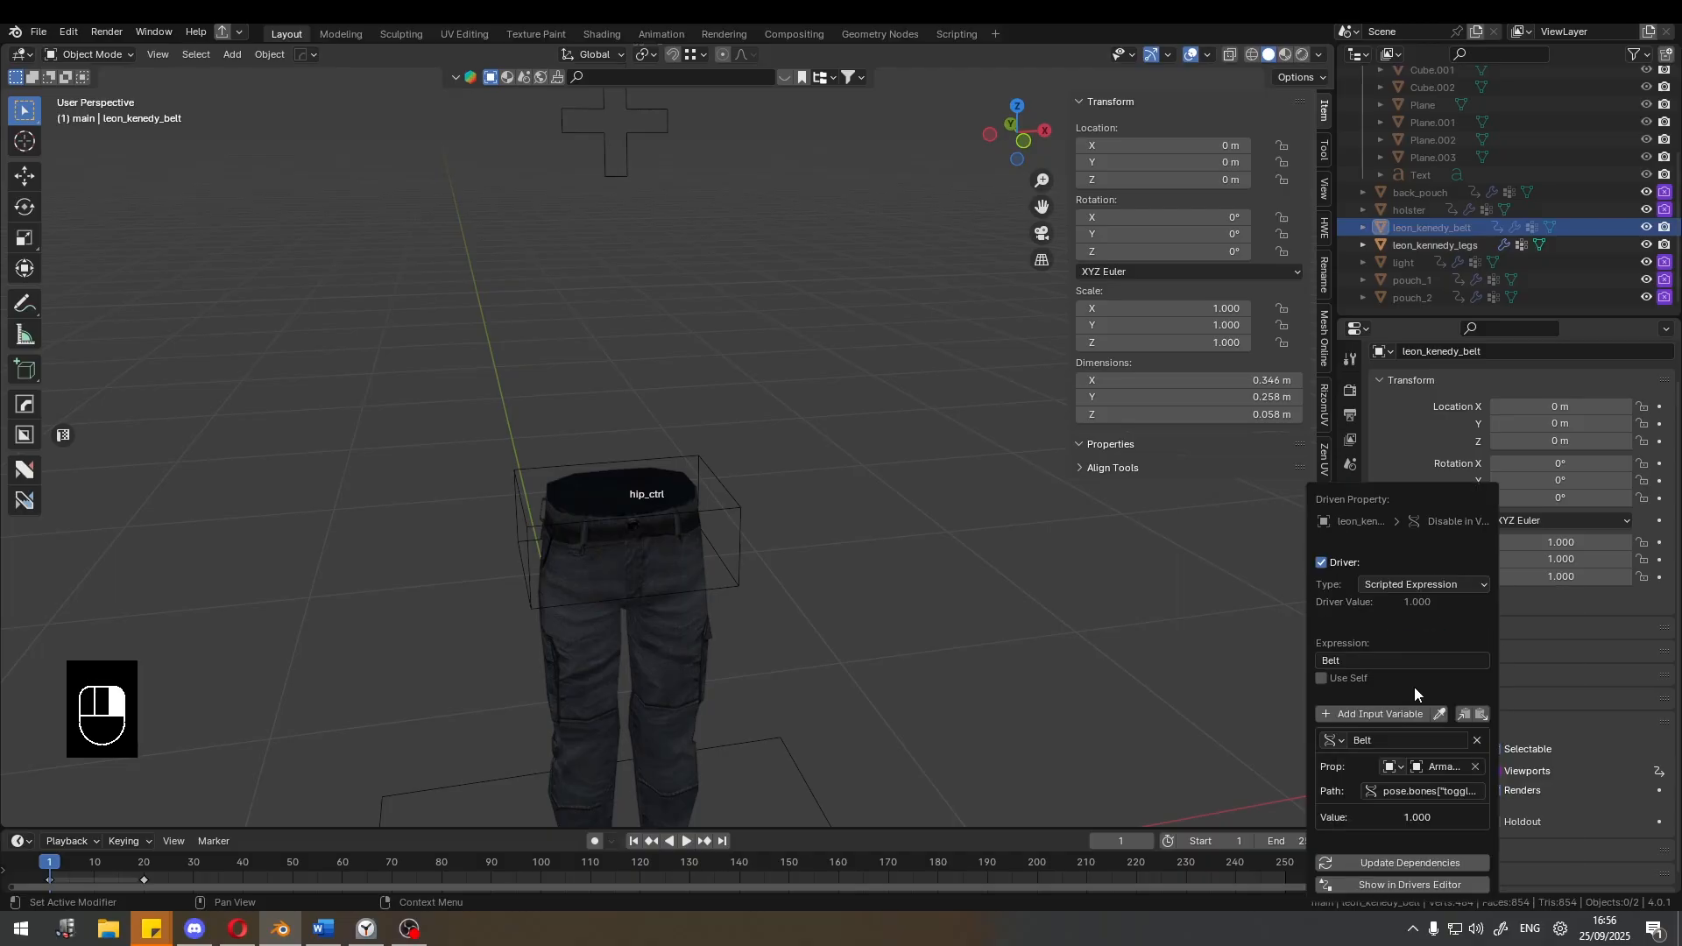
click(1413, 659)
text(!= 1)
key(Return)
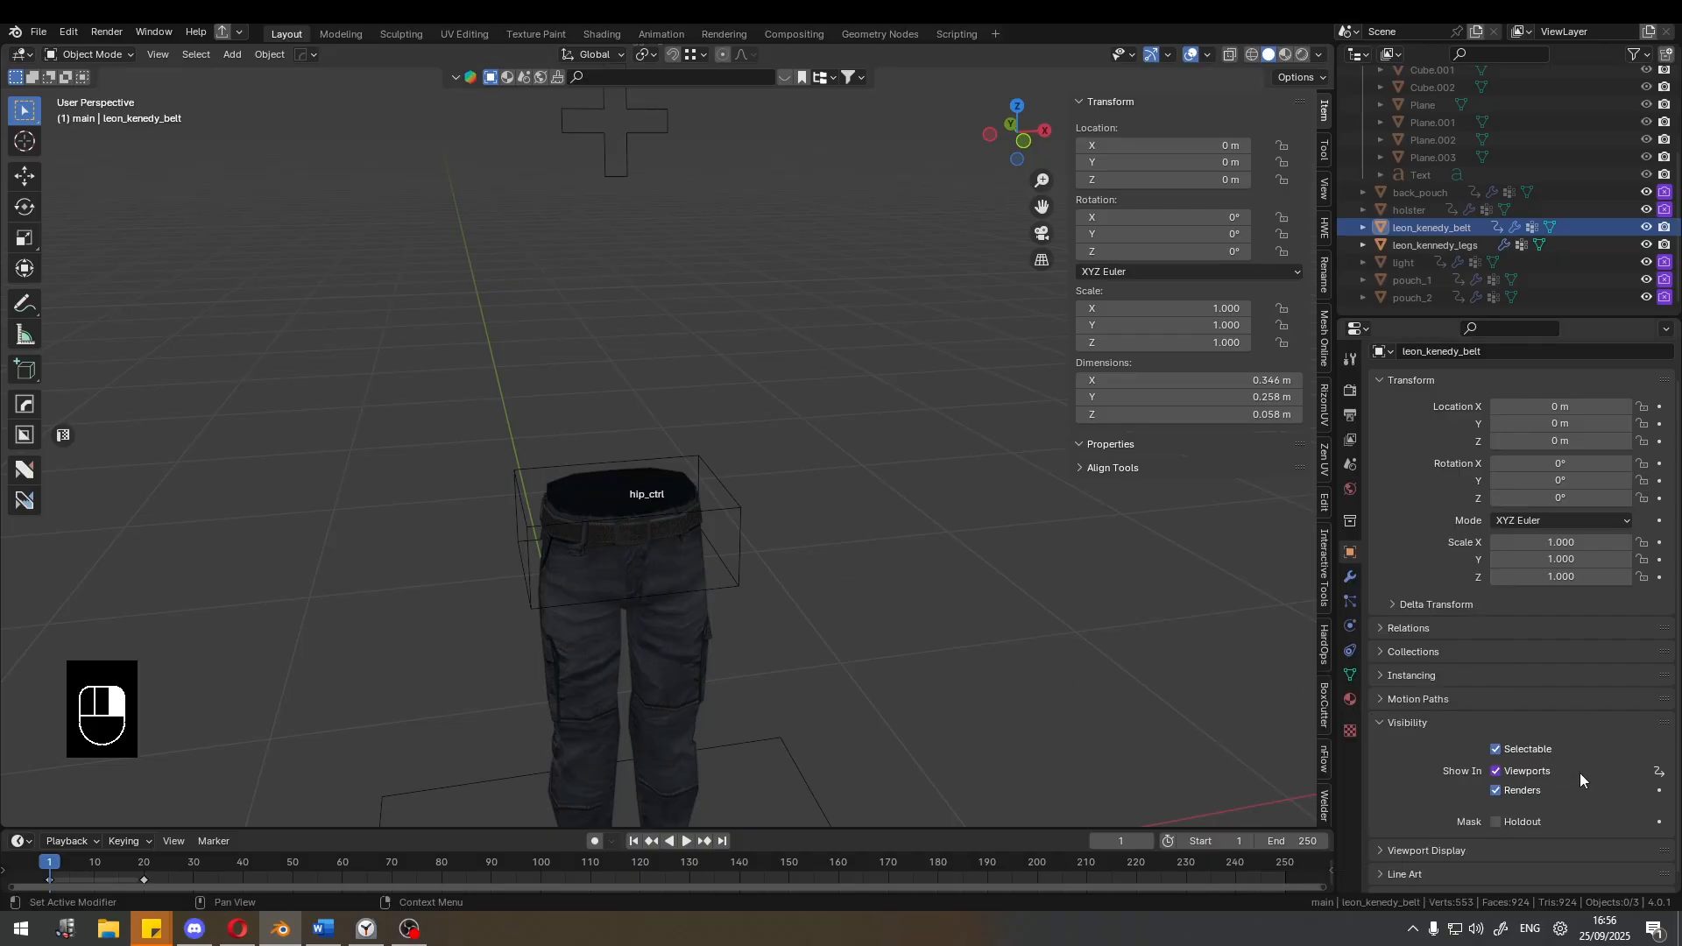
Copy the leon_kenedy_belt object's Viewports driver and paste it onto its Renders visibility.
right_click(1547, 770)
click(1471, 632)
right_click(1523, 792)
click(1474, 665)
Test the belt drivers in Pose Mode by setting the toggles_ctrl bone's Belt property to 0.
scroll(593, 520, up, 2)
key(ctrl+Tab)
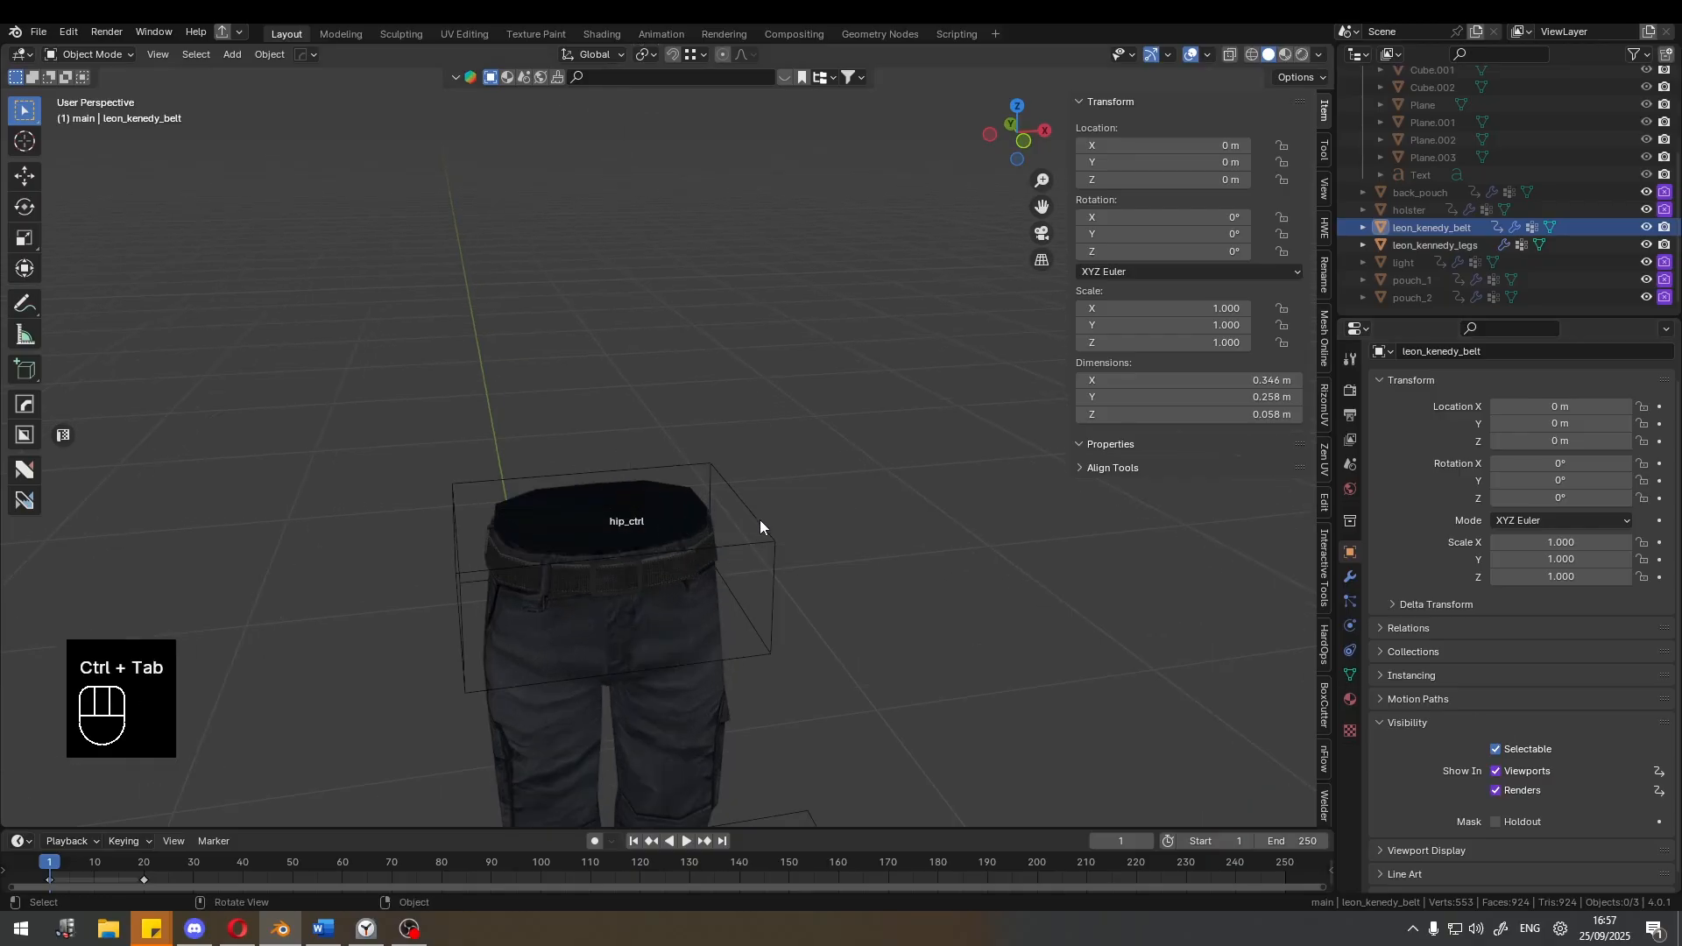
scroll(682, 317, down, 3)
click(661, 309)
key(ctrl+Tab)
scroll(661, 309, up, 3)
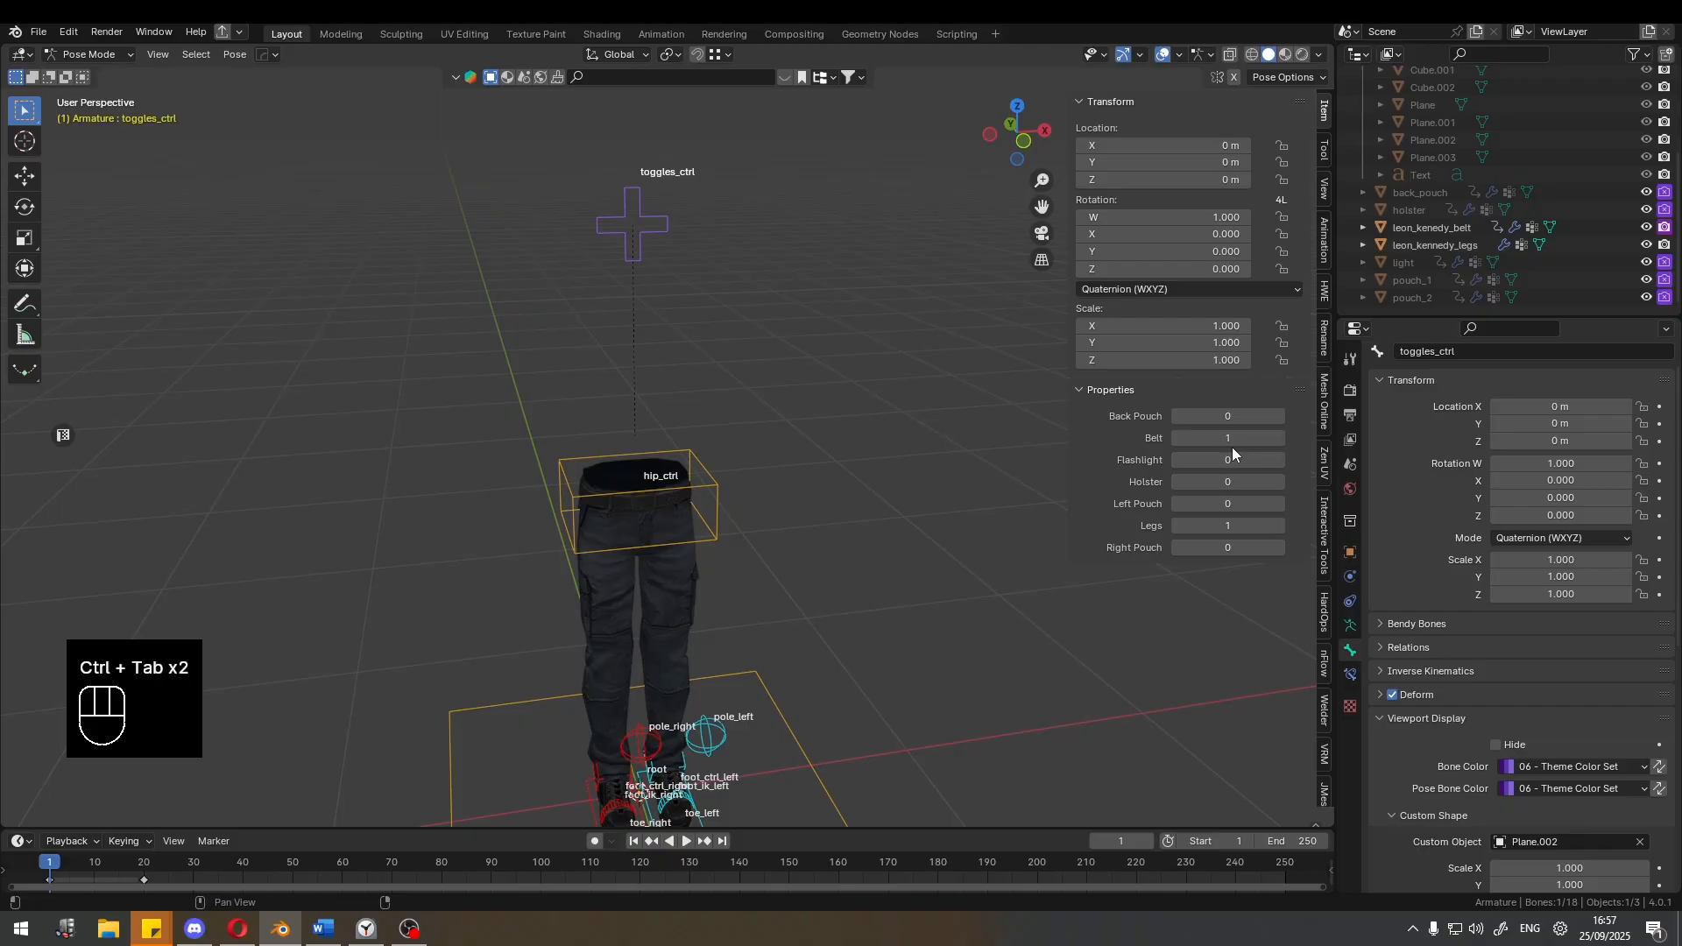
drag(1228, 441, 1196, 441)
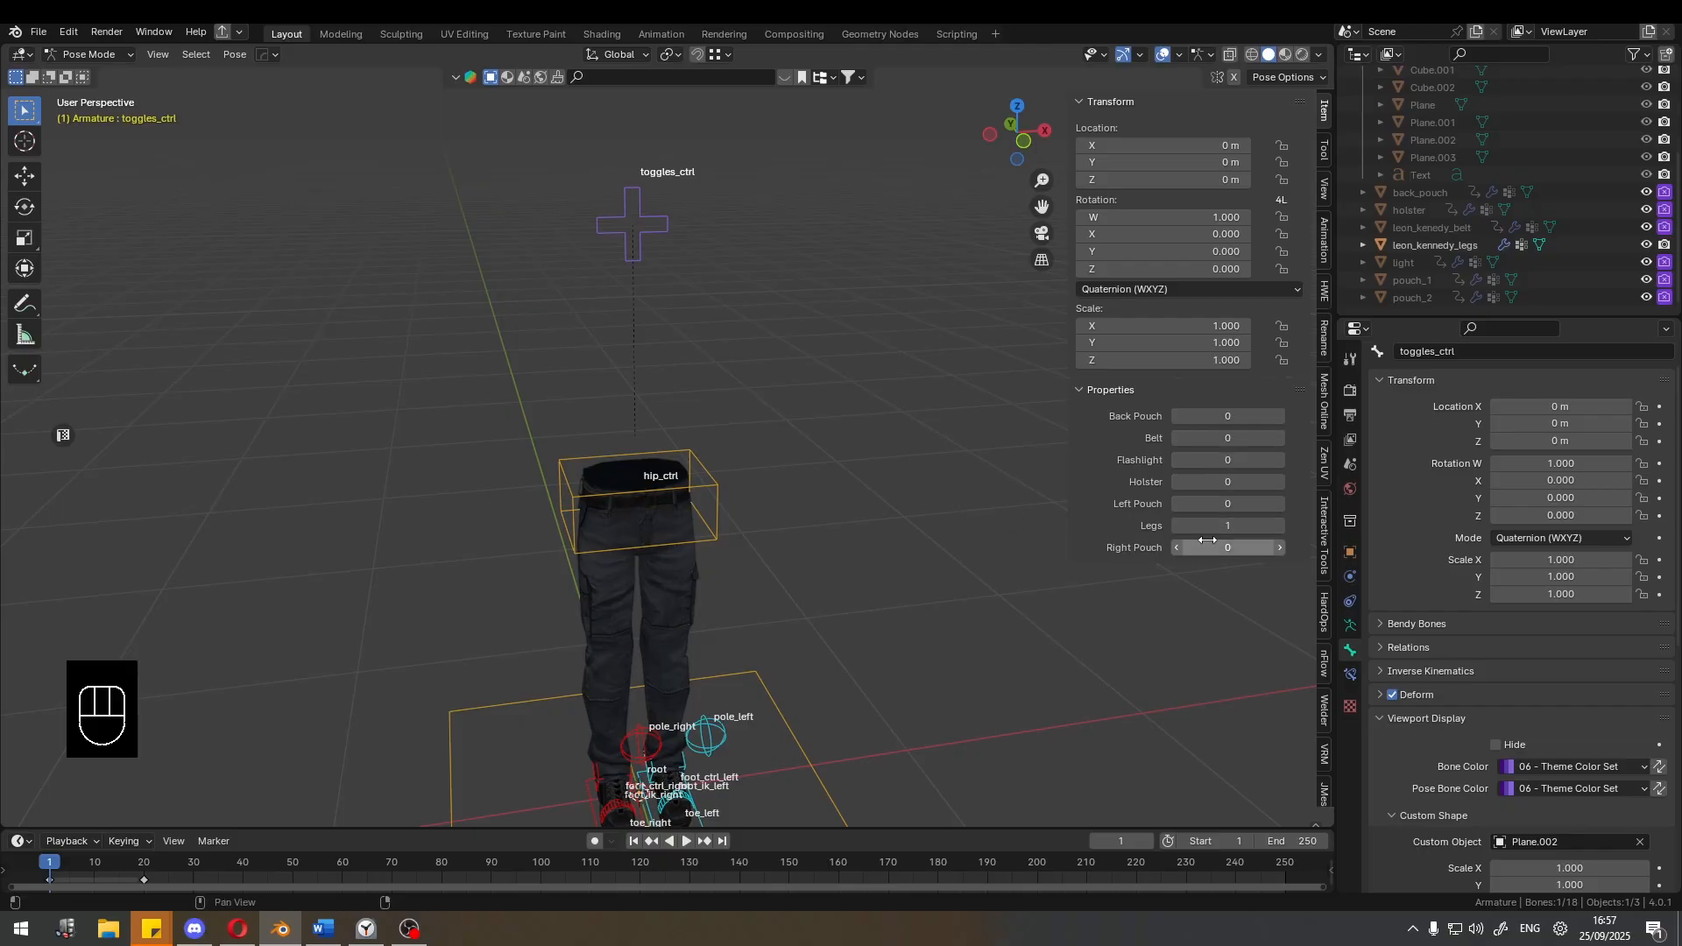
Copy the Legs property as a new driver and paste it onto the leon_kennedy_legs object's Viewports visibility in Object Mode.
right_click(1208, 525)
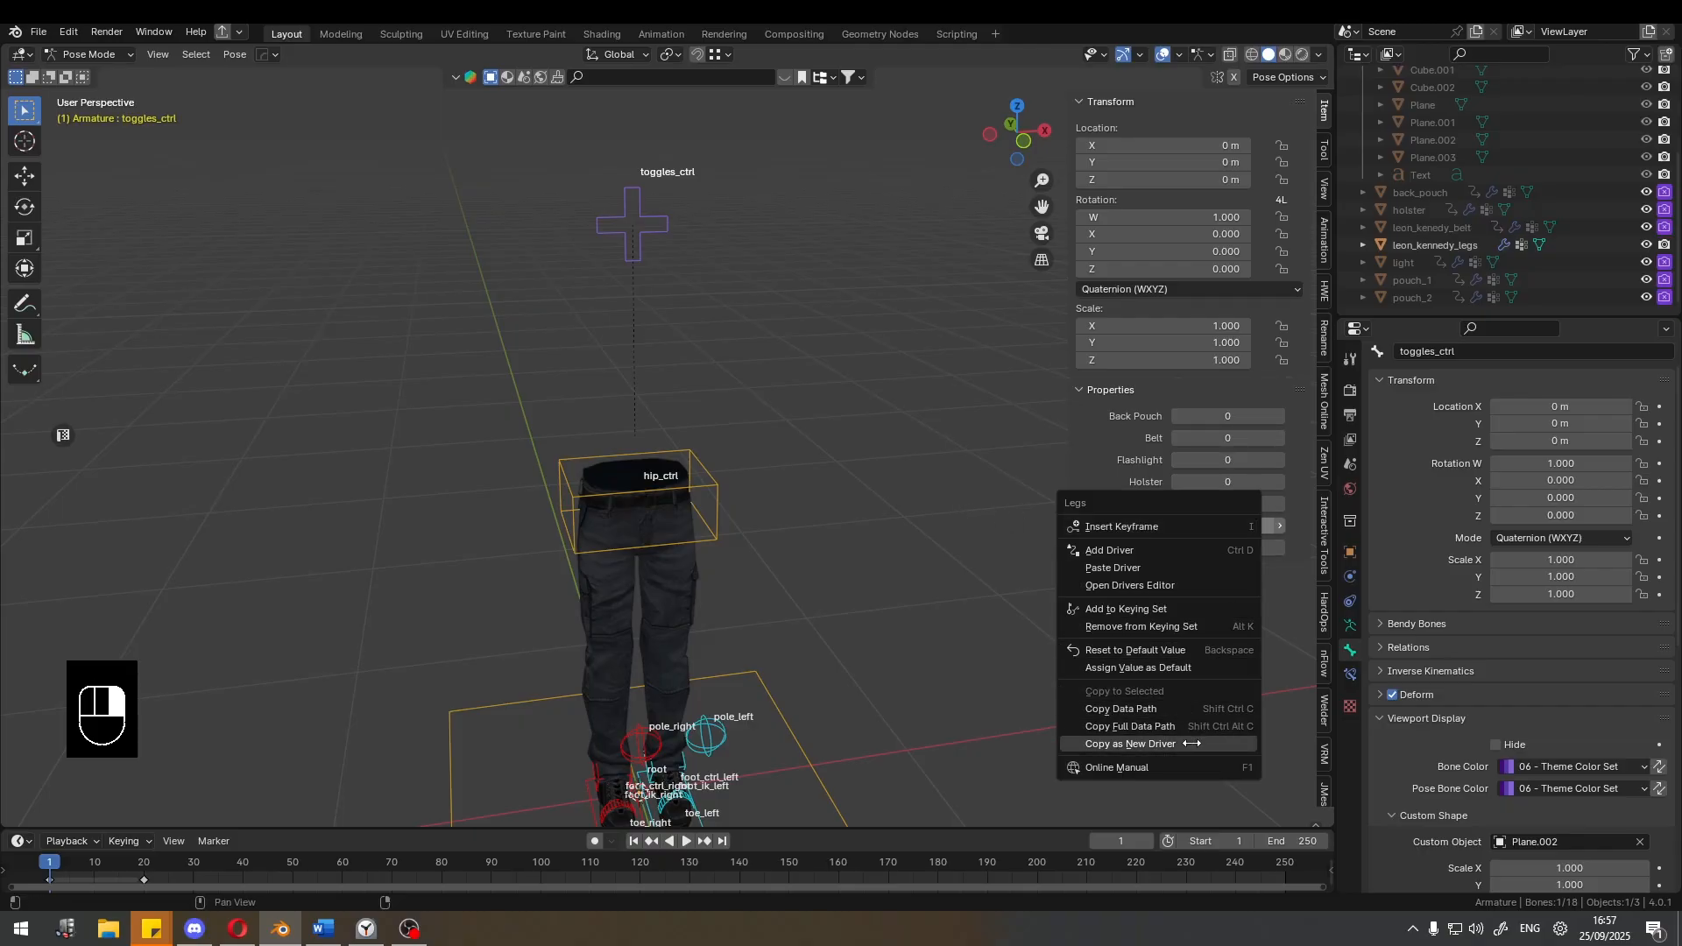
click(1191, 744)
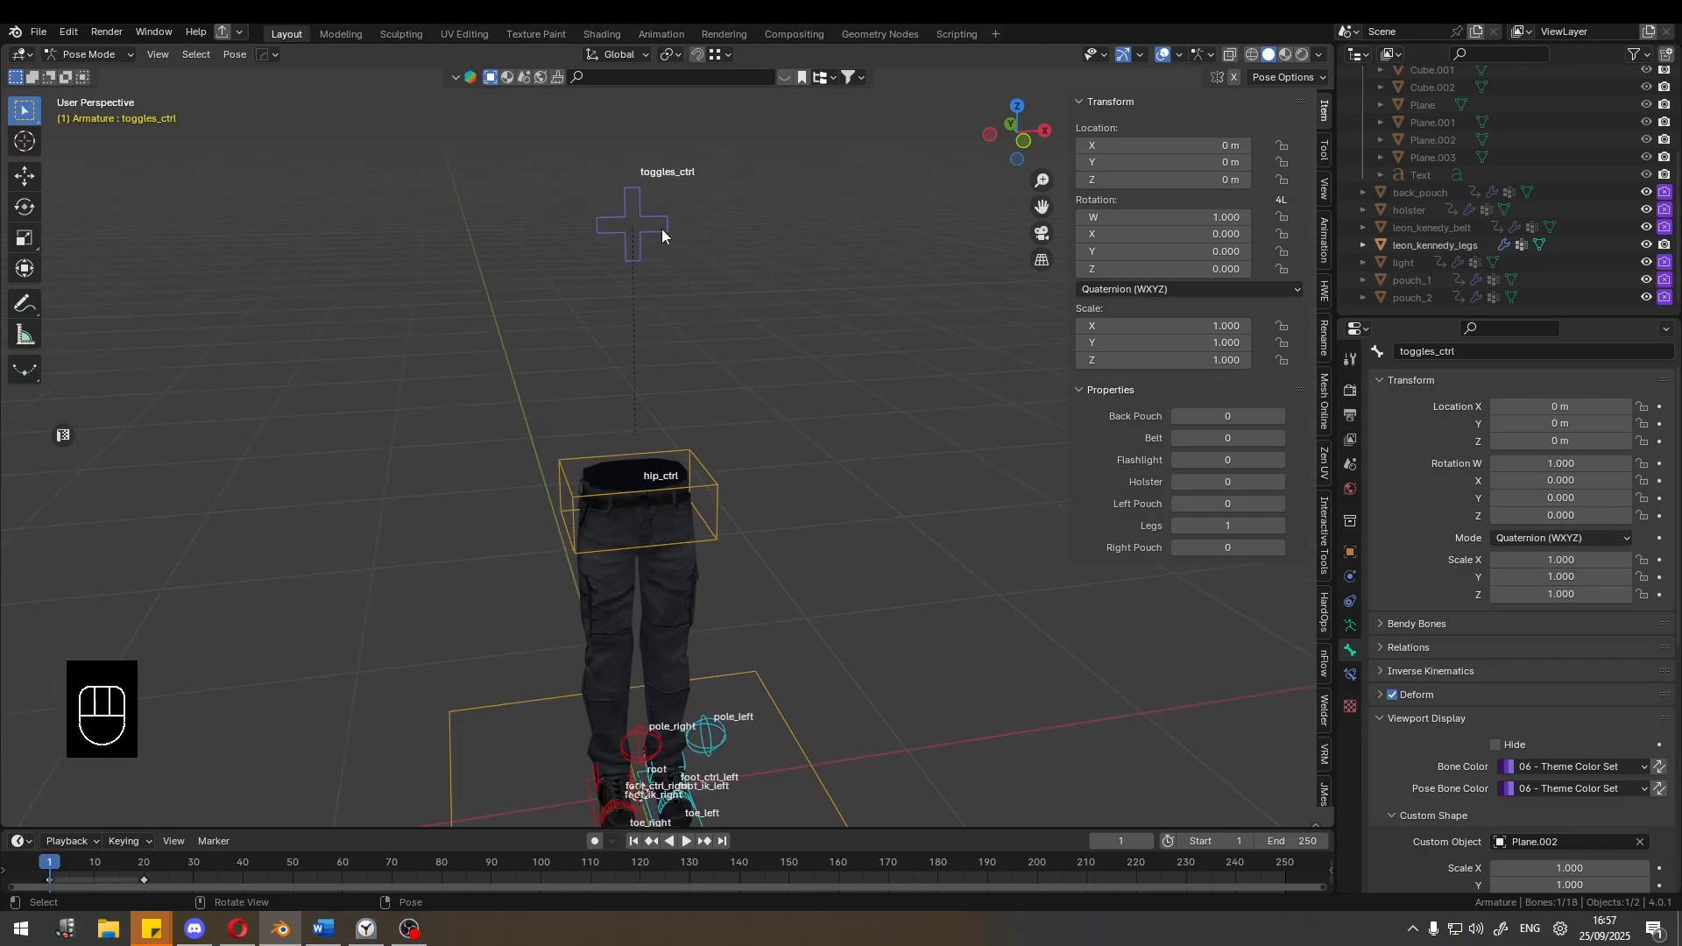
key(ctrl+Tab)
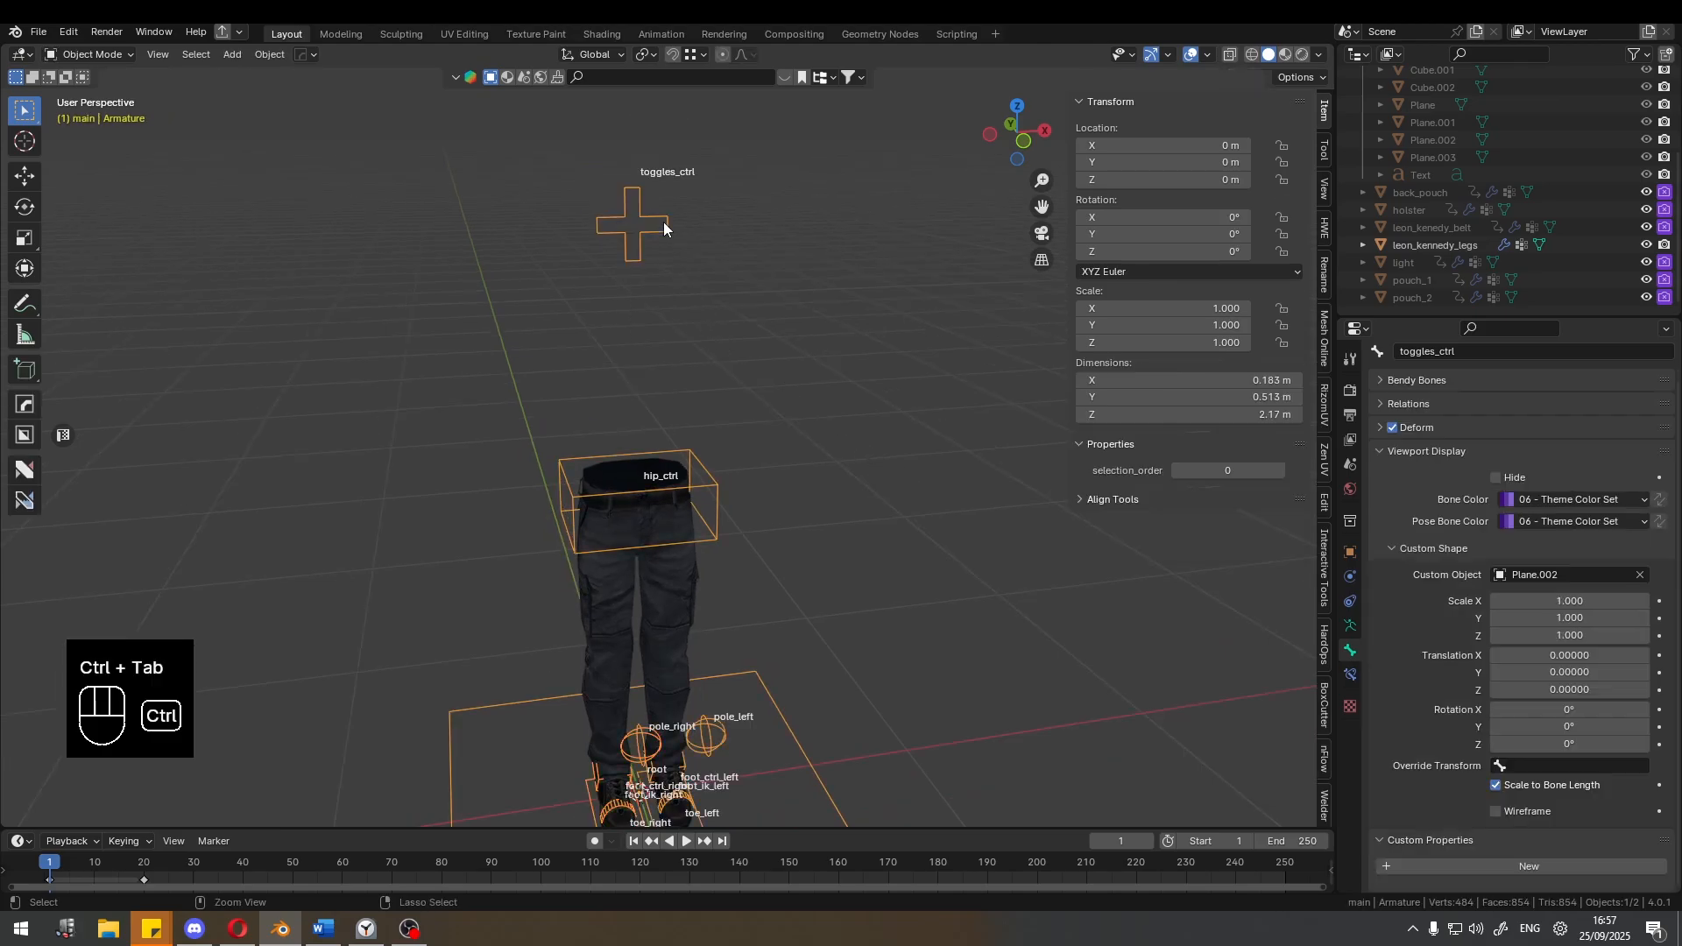
click(696, 589)
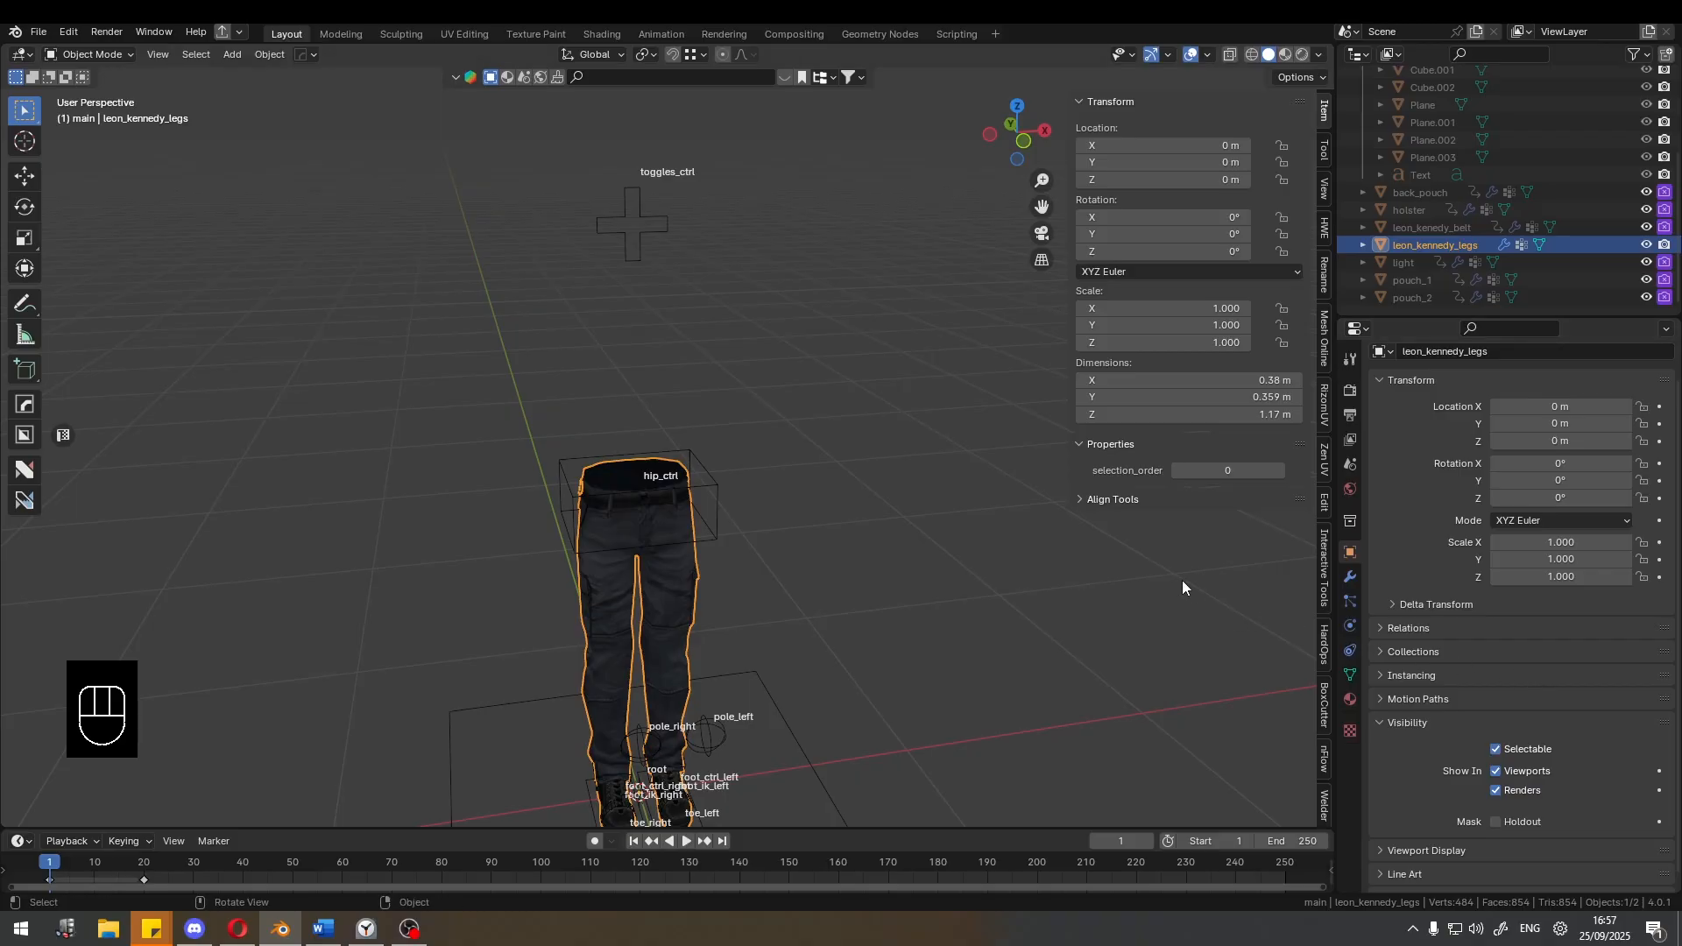
right_click(1544, 775)
click(1504, 666)
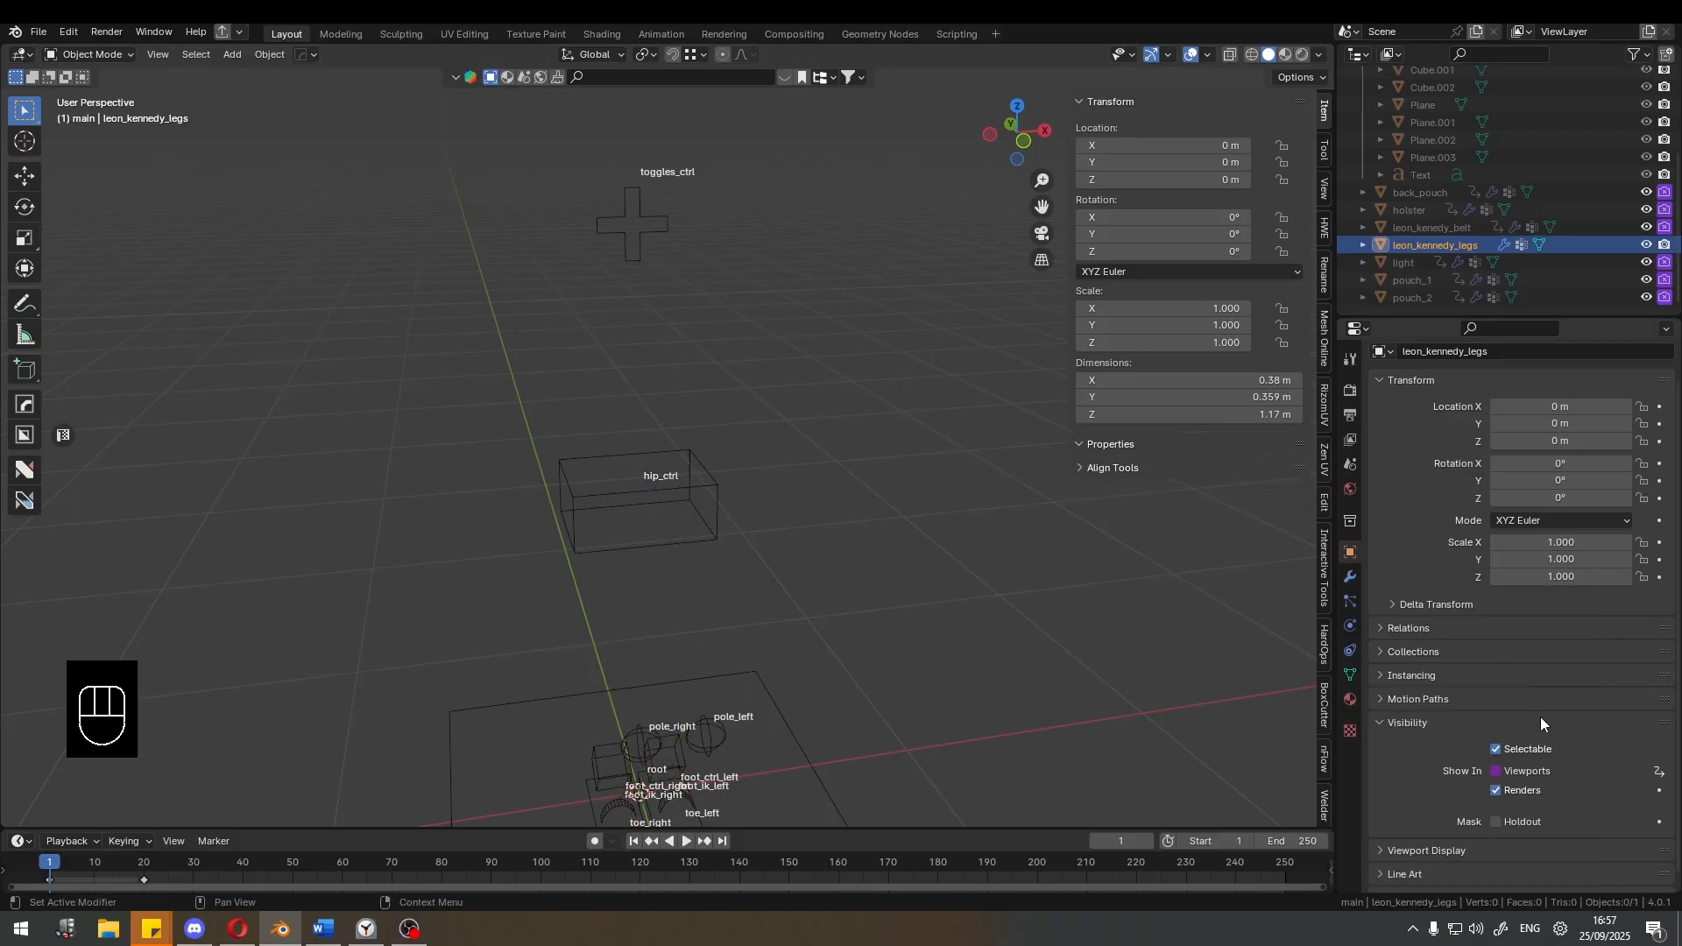
Change the leon_kennedy_legs object's Viewports driver to a Scripted Expression with the expression Legs != 1.
right_click(1527, 770)
click(1469, 662)
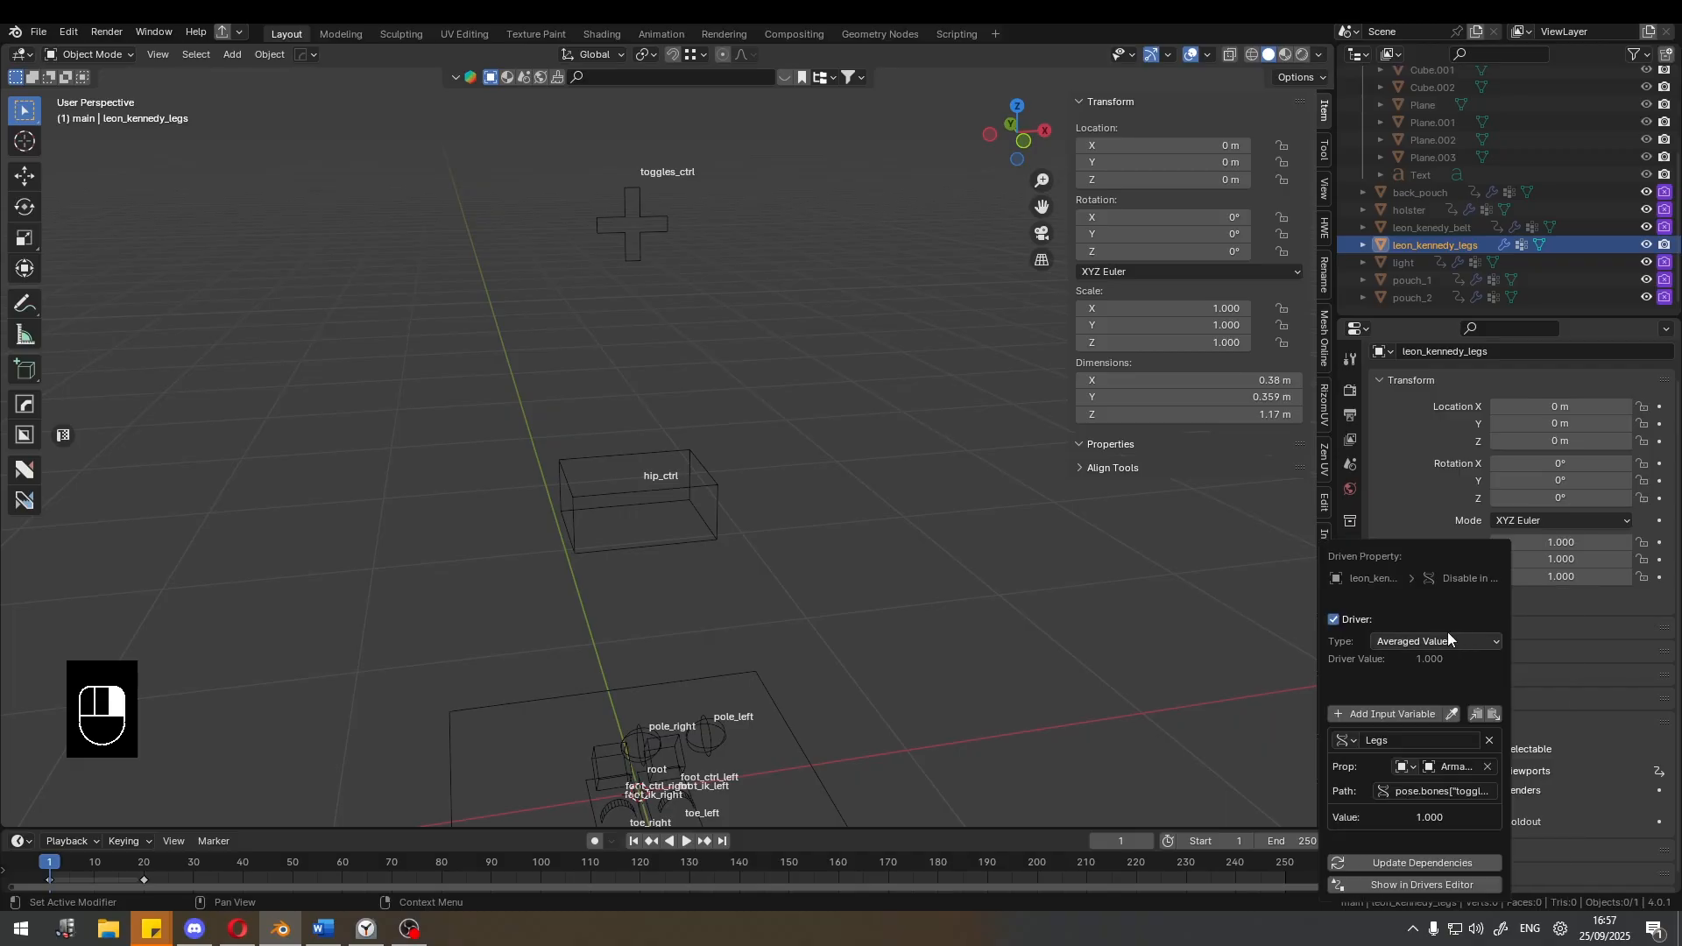
click(1446, 642)
click(1407, 699)
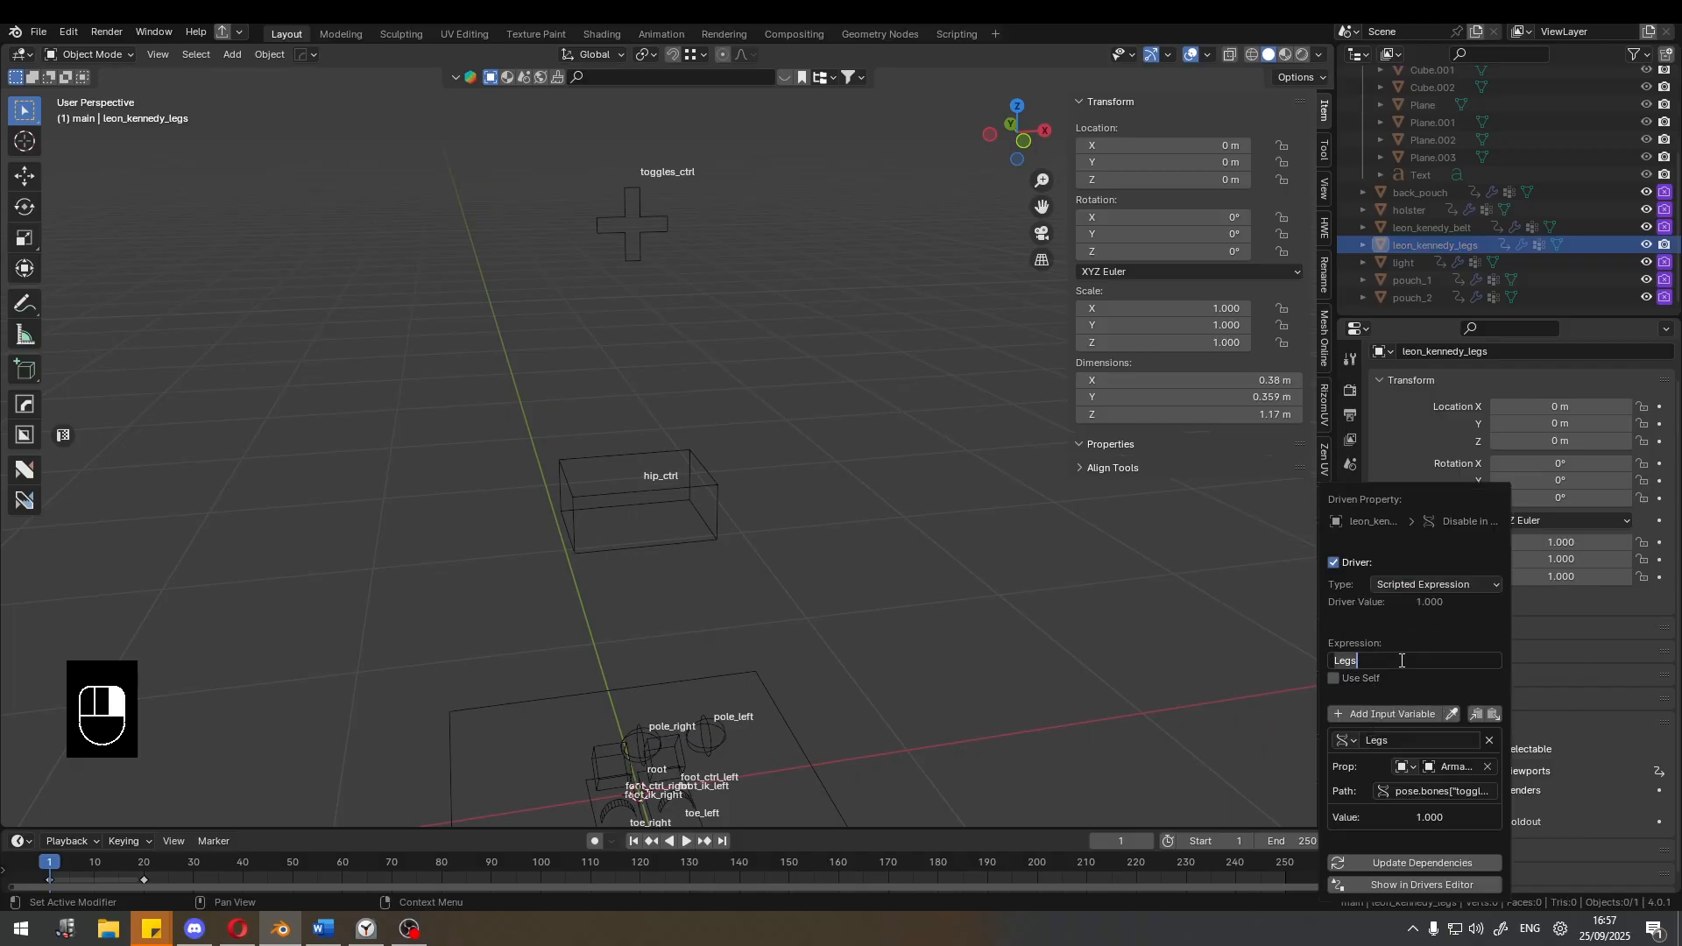
text(!= 1)
key(Return)
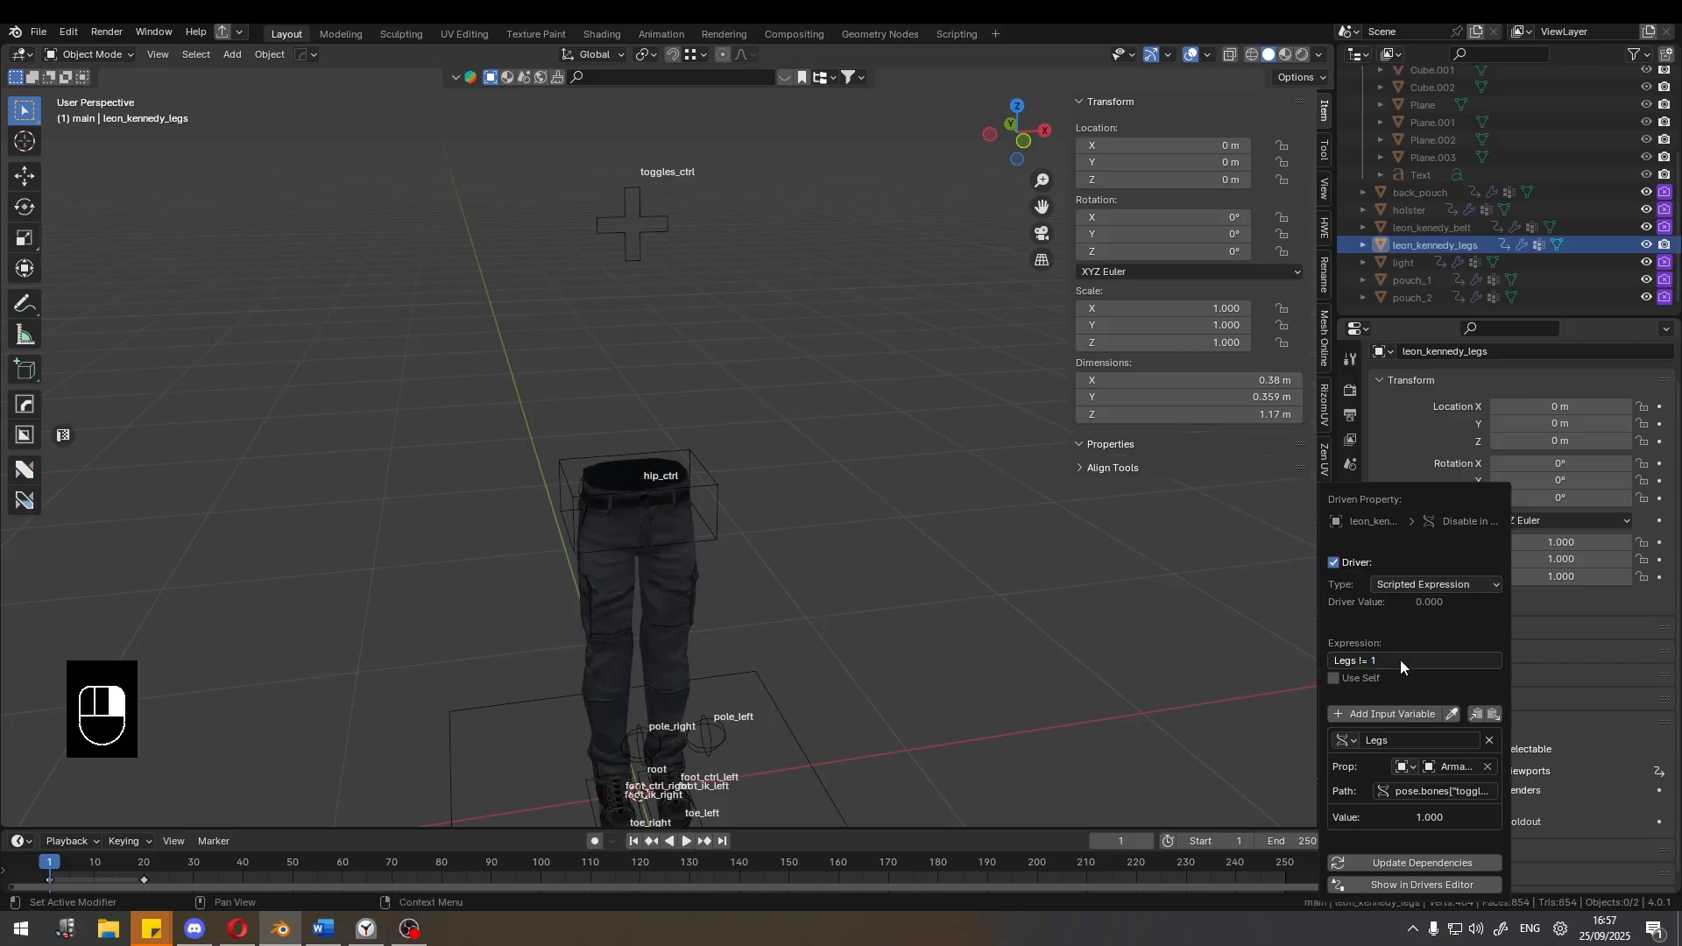
Copy the leon_kennedy_legs object's Viewports driver and paste it onto its Renders visibility.
right_click(1531, 771)
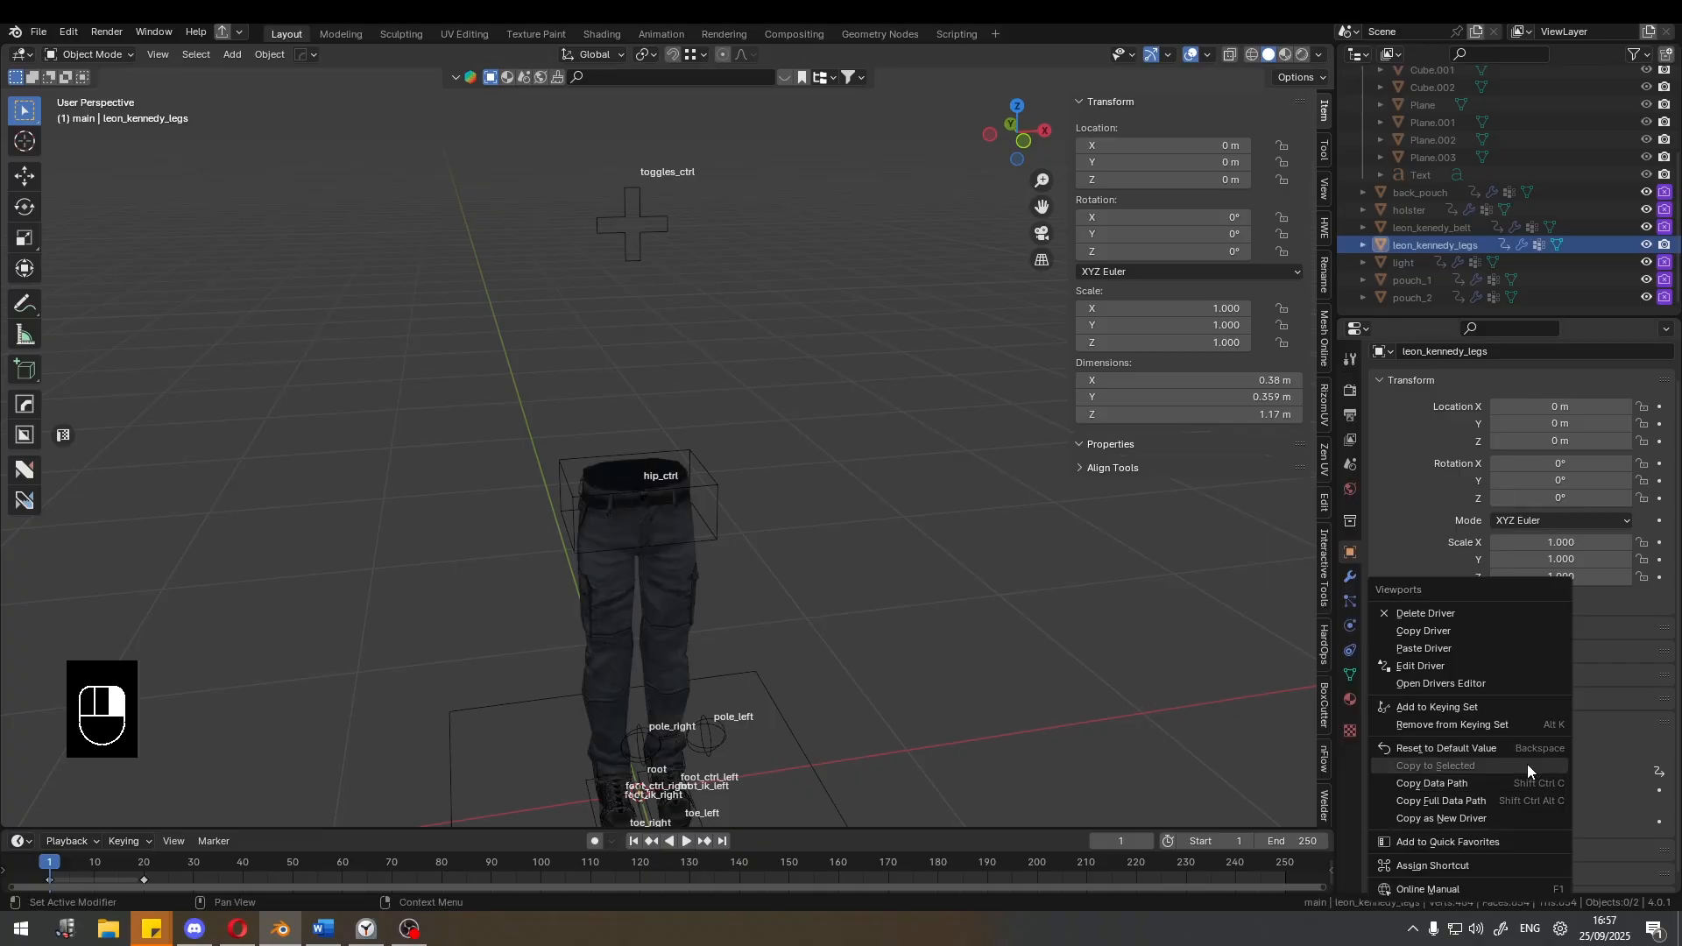
right_click(1544, 771)
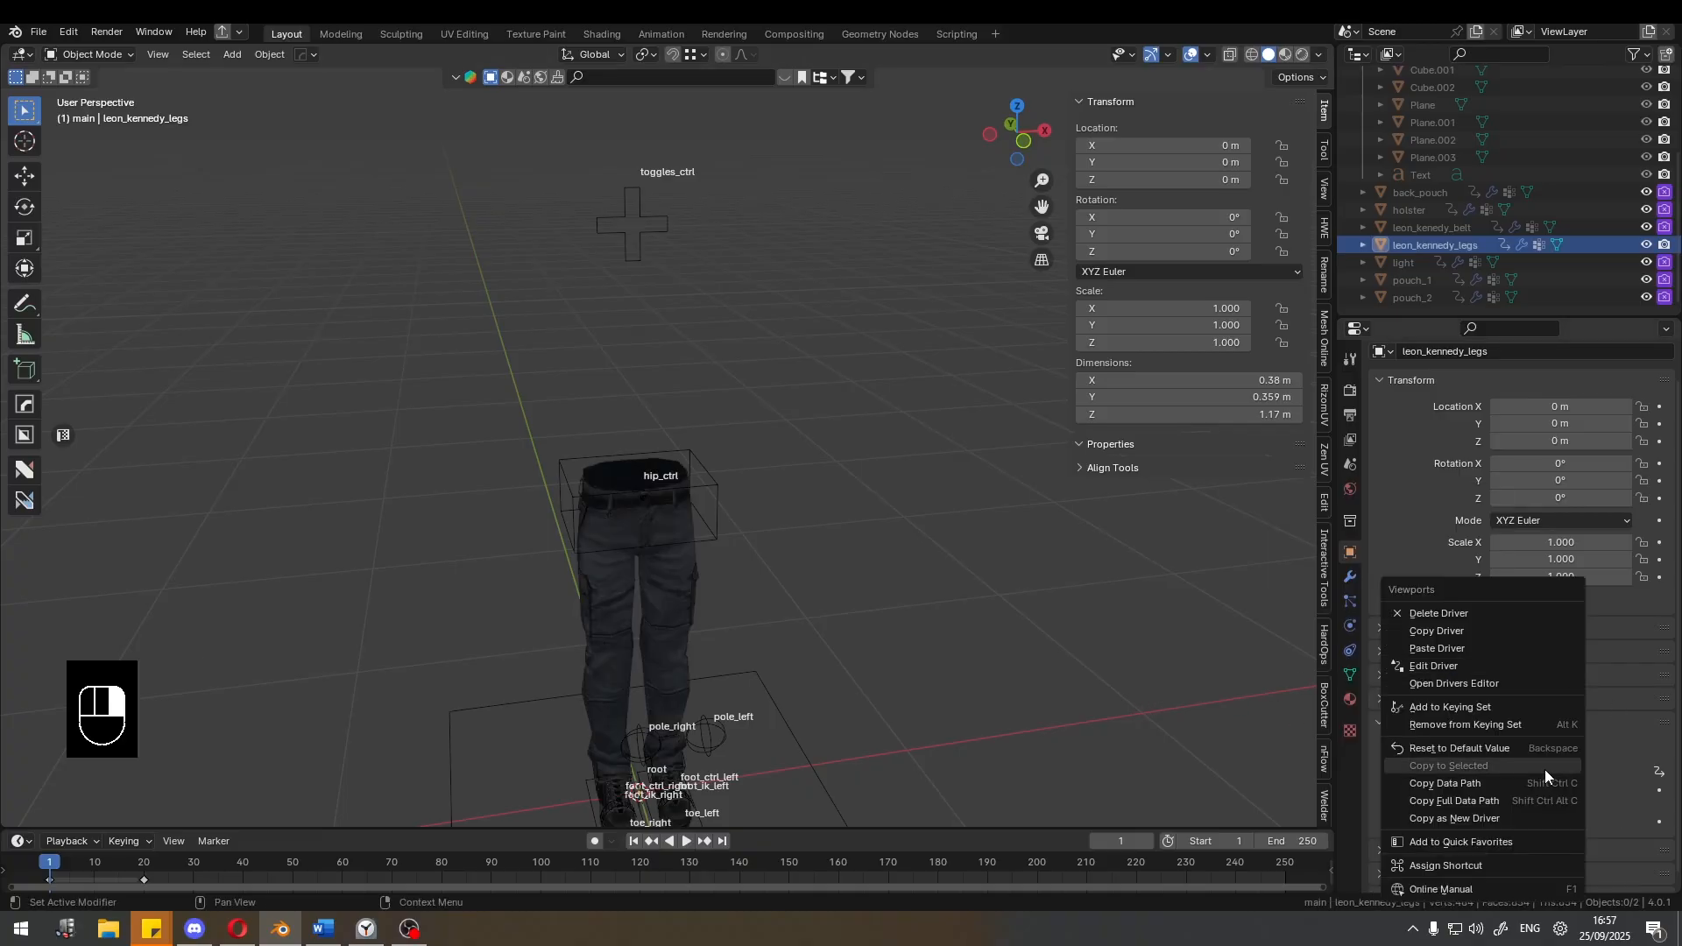
click(1496, 633)
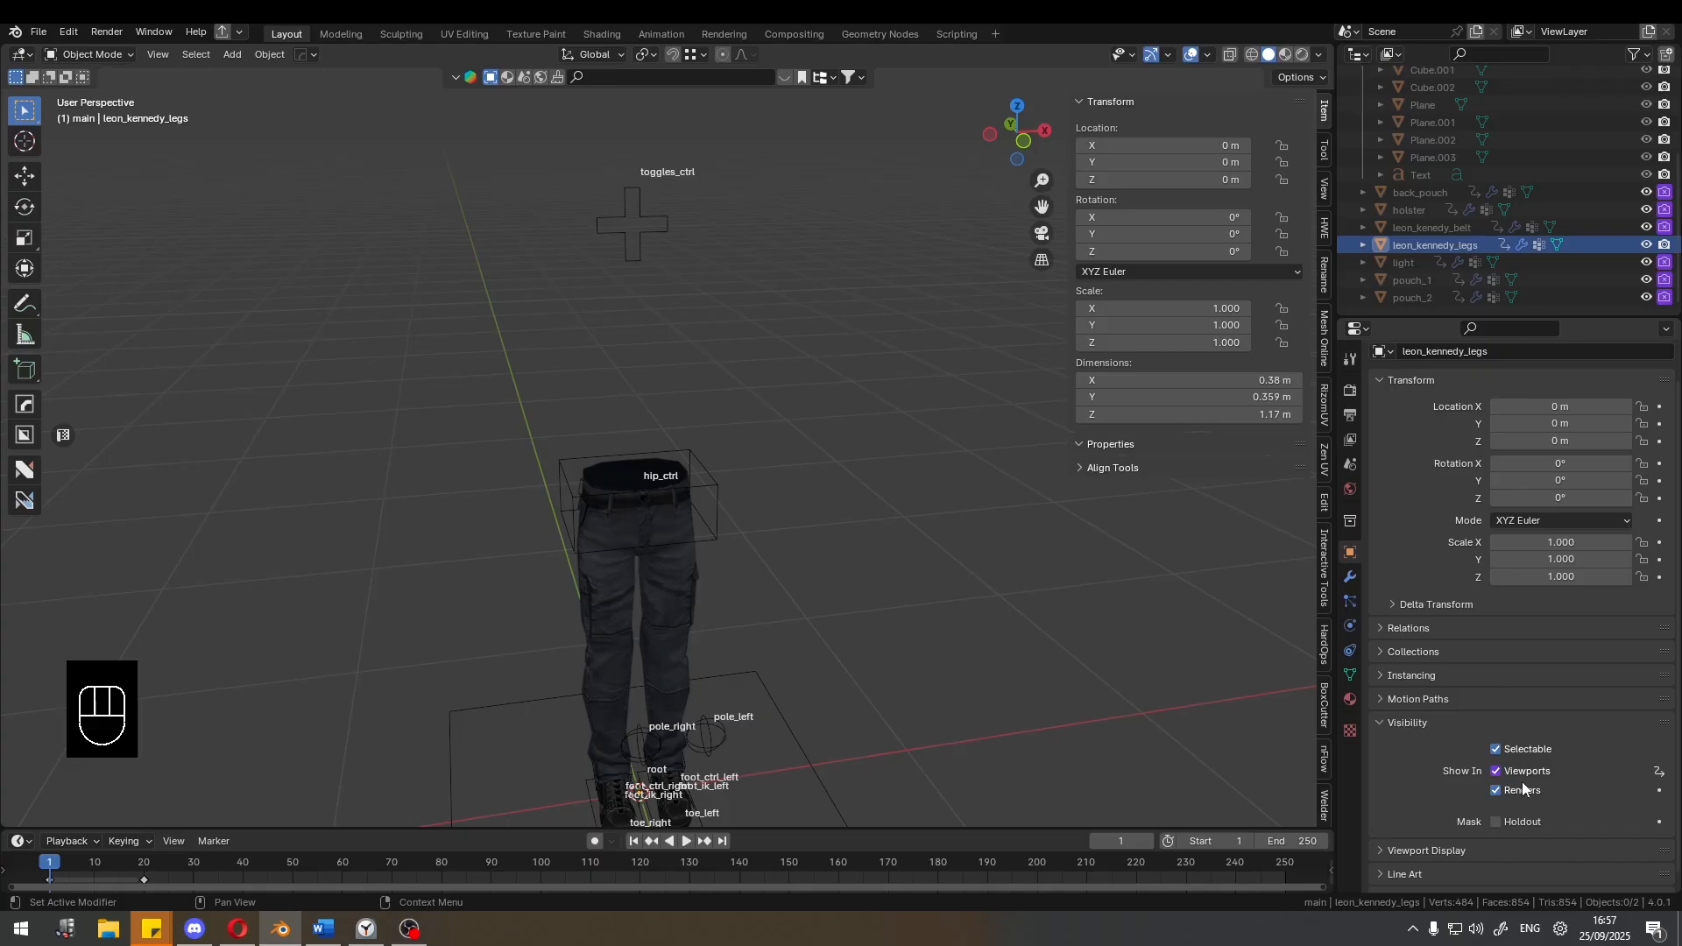
right_click(1522, 781)
click(1487, 666)
Enter Pose Mode on the armature and set all seven visibility properties of the toggles_ctrl bone to 1.
middle_drag(1074, 615, 844, 566)
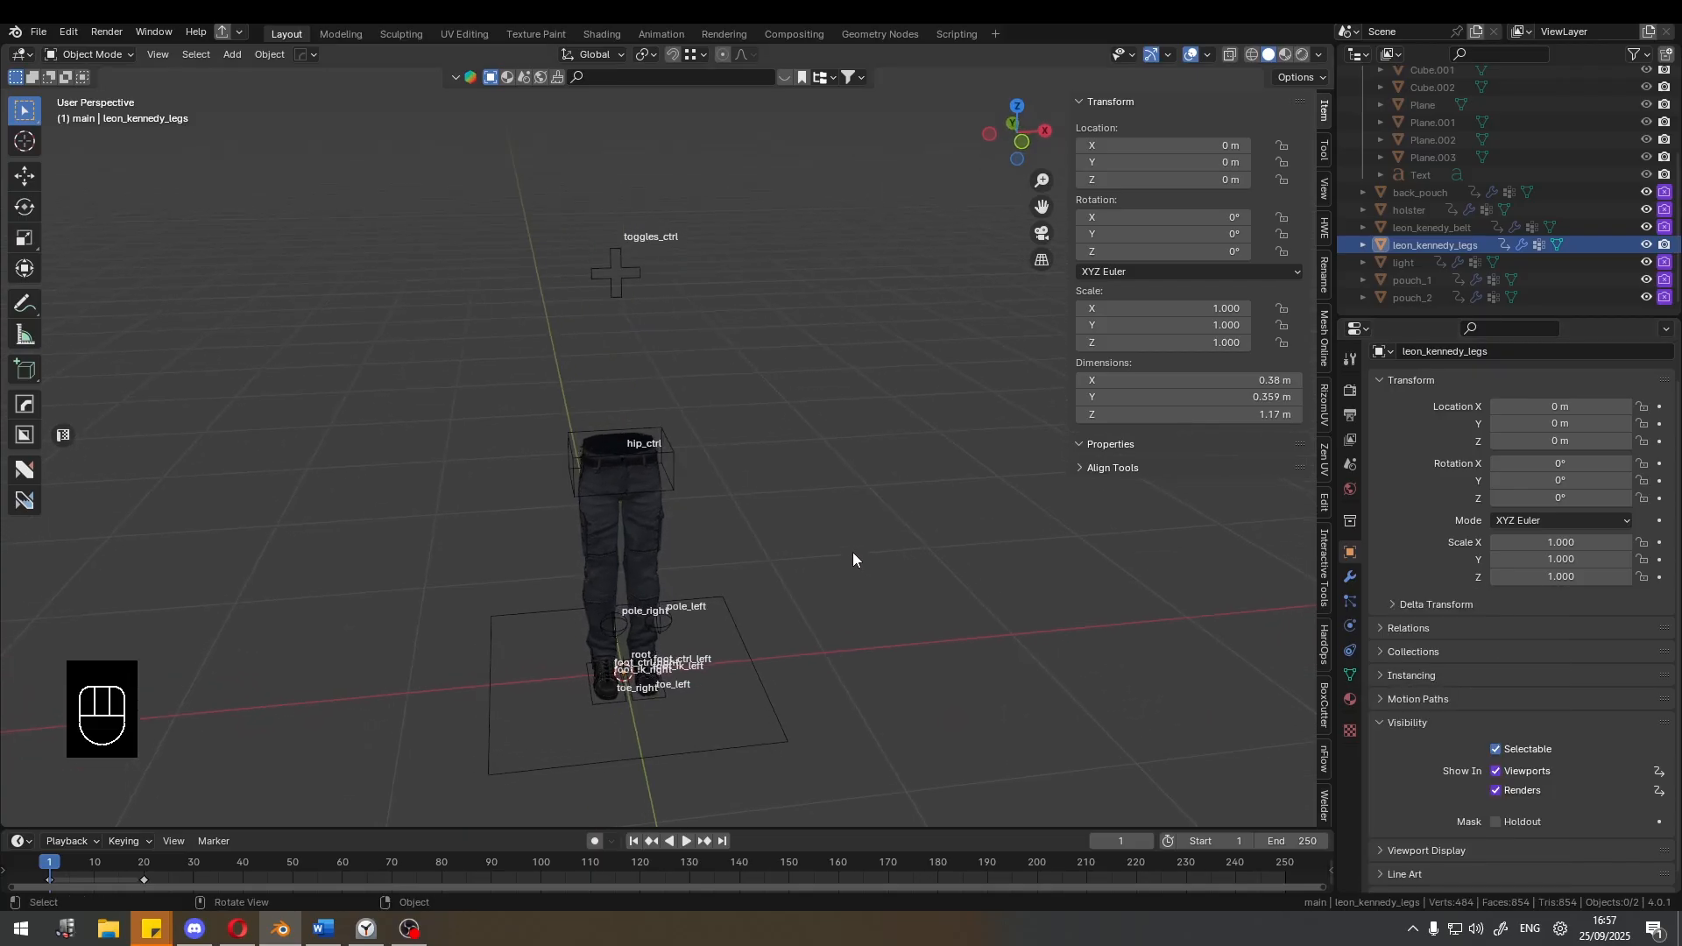
click(598, 253)
key(ctrl+Tab)
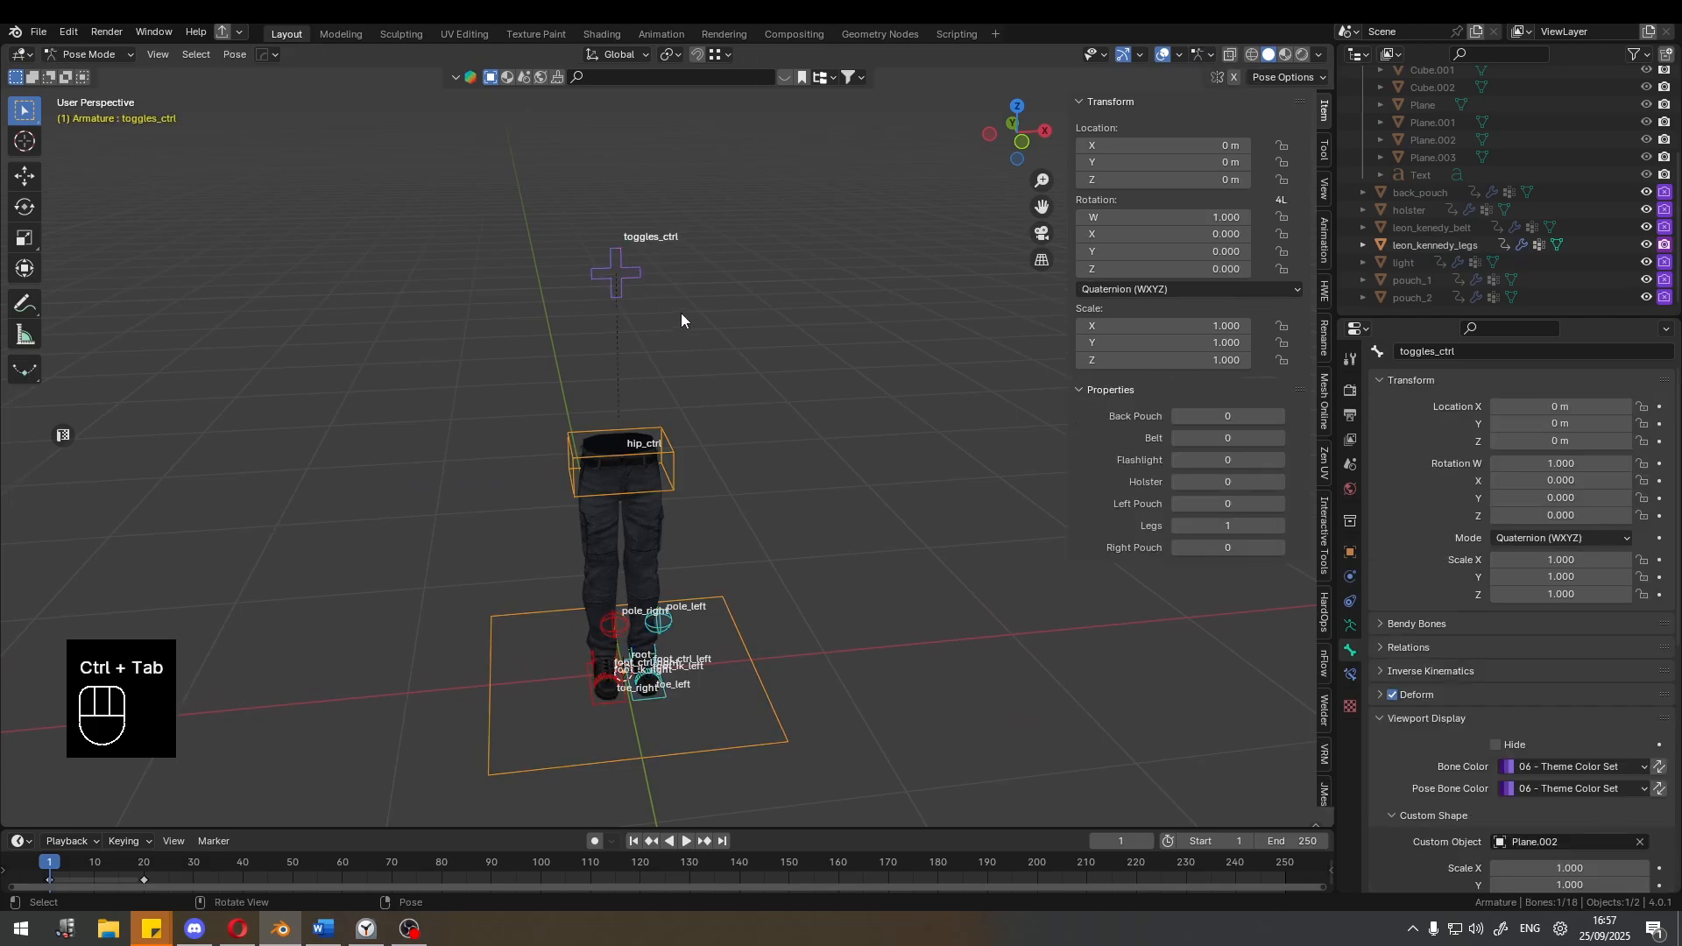
mouse_move(1224, 526)
mouse_down()
mouse_move(1192, 527)
mouse_move(1224, 527)
mouse_move(1230, 505)
mouse_move(1218, 416)
mouse_move(1229, 547)
mouse_up()
click(1221, 503)
click(1132, 502)
middle_drag(701, 491, 707, 562)
mouse_move(1235, 548)
mouse_down()
mouse_move(1208, 548)
mouse_move(1234, 548)
mouse_up()
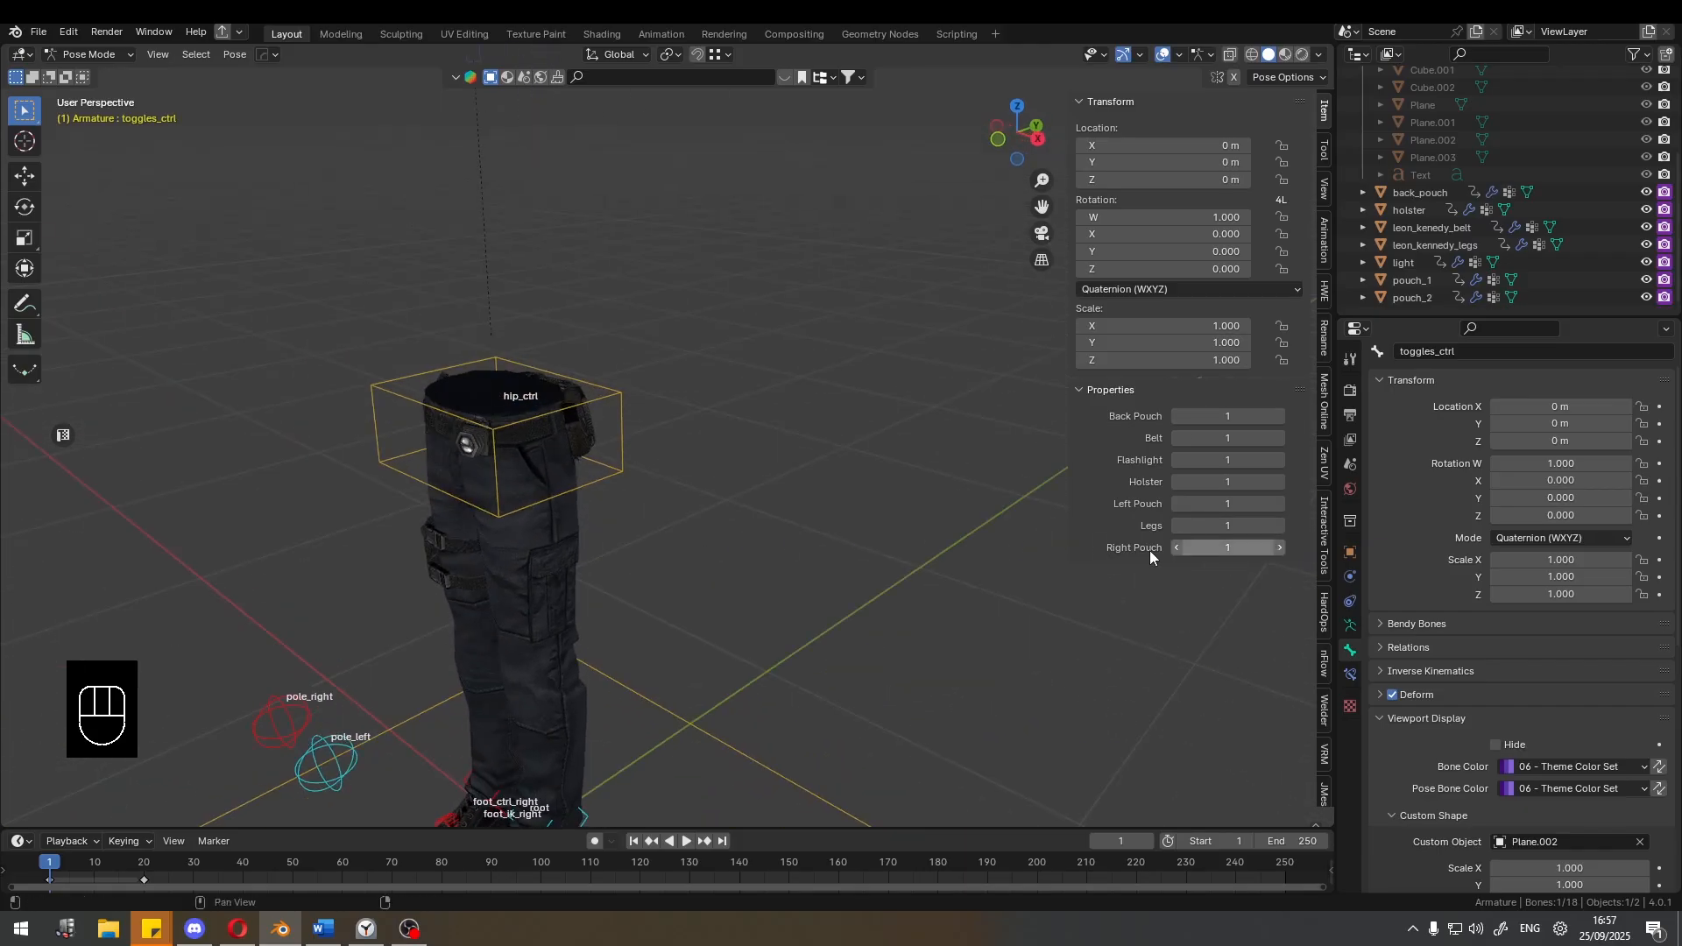
Save Lesson 3 Practical Example.blend and inspect the legs with all accessories.
scroll(683, 521, down, 4)
shift+middle_drag(683, 521, 642, 412)
key(ctrl+s)
scroll(780, 487, up, 3)
key(ctrl+s)
scroll(736, 438, down, 4)
scroll(623, 415, up, 2)
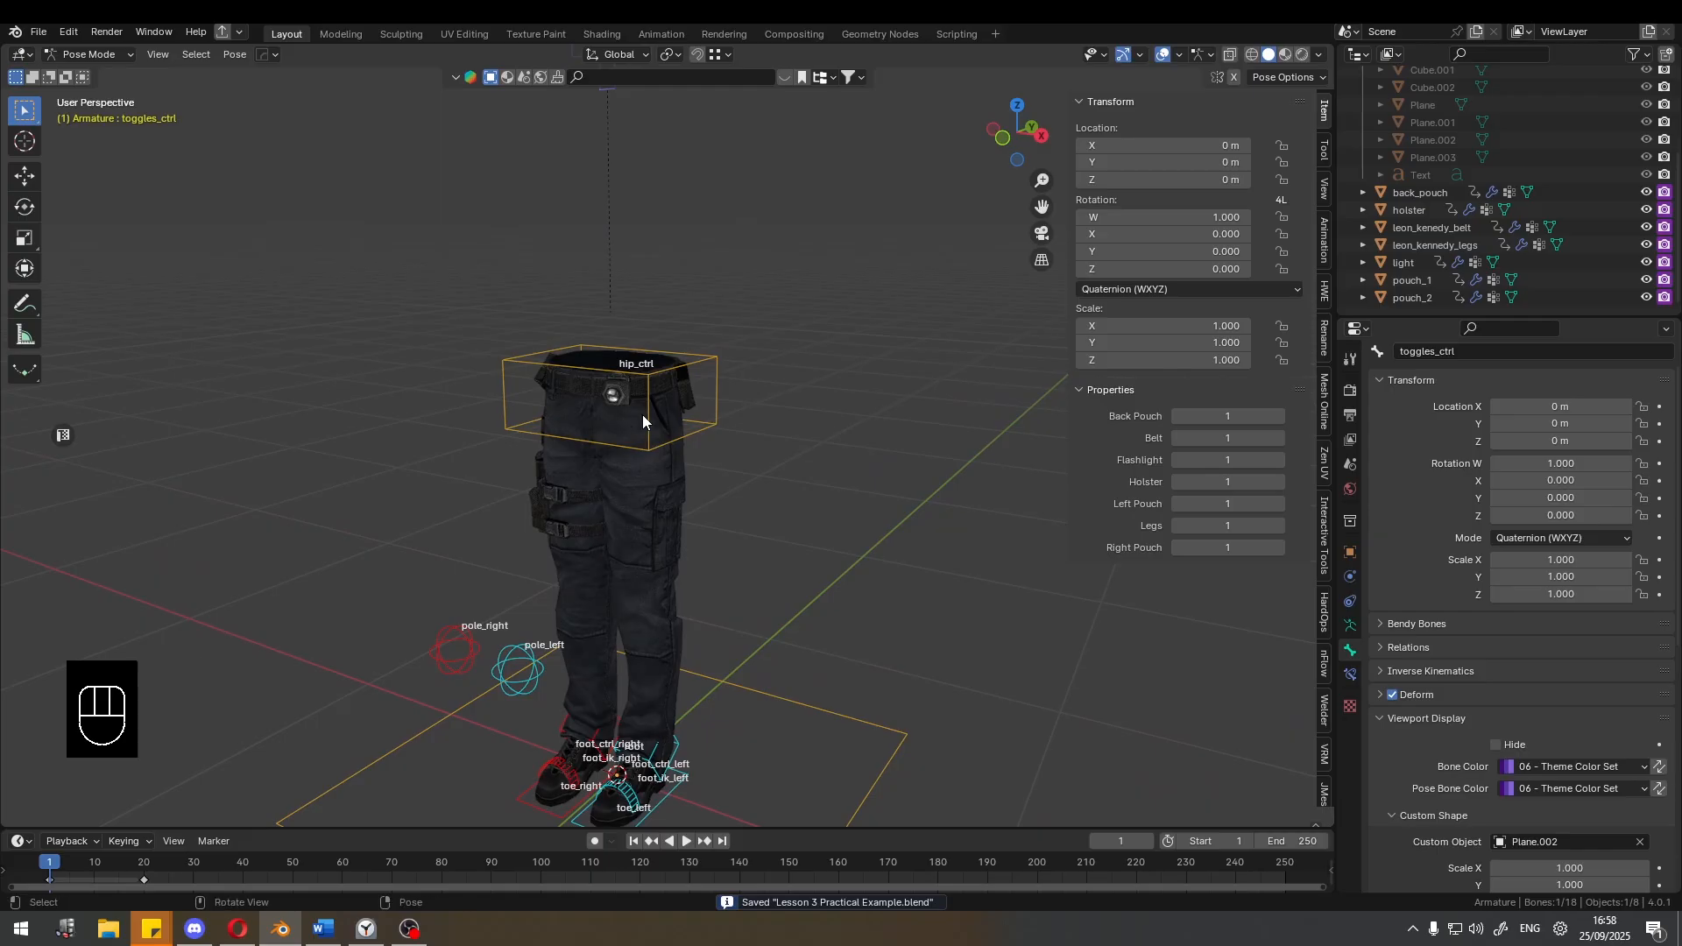
Test the toggles_ctrl bone by setting Flashlight and Back Pouch to 0, and return Back Pouch to 1.
scroll(691, 464, up, 1)
shift+middle_drag(690, 467, 680, 541)
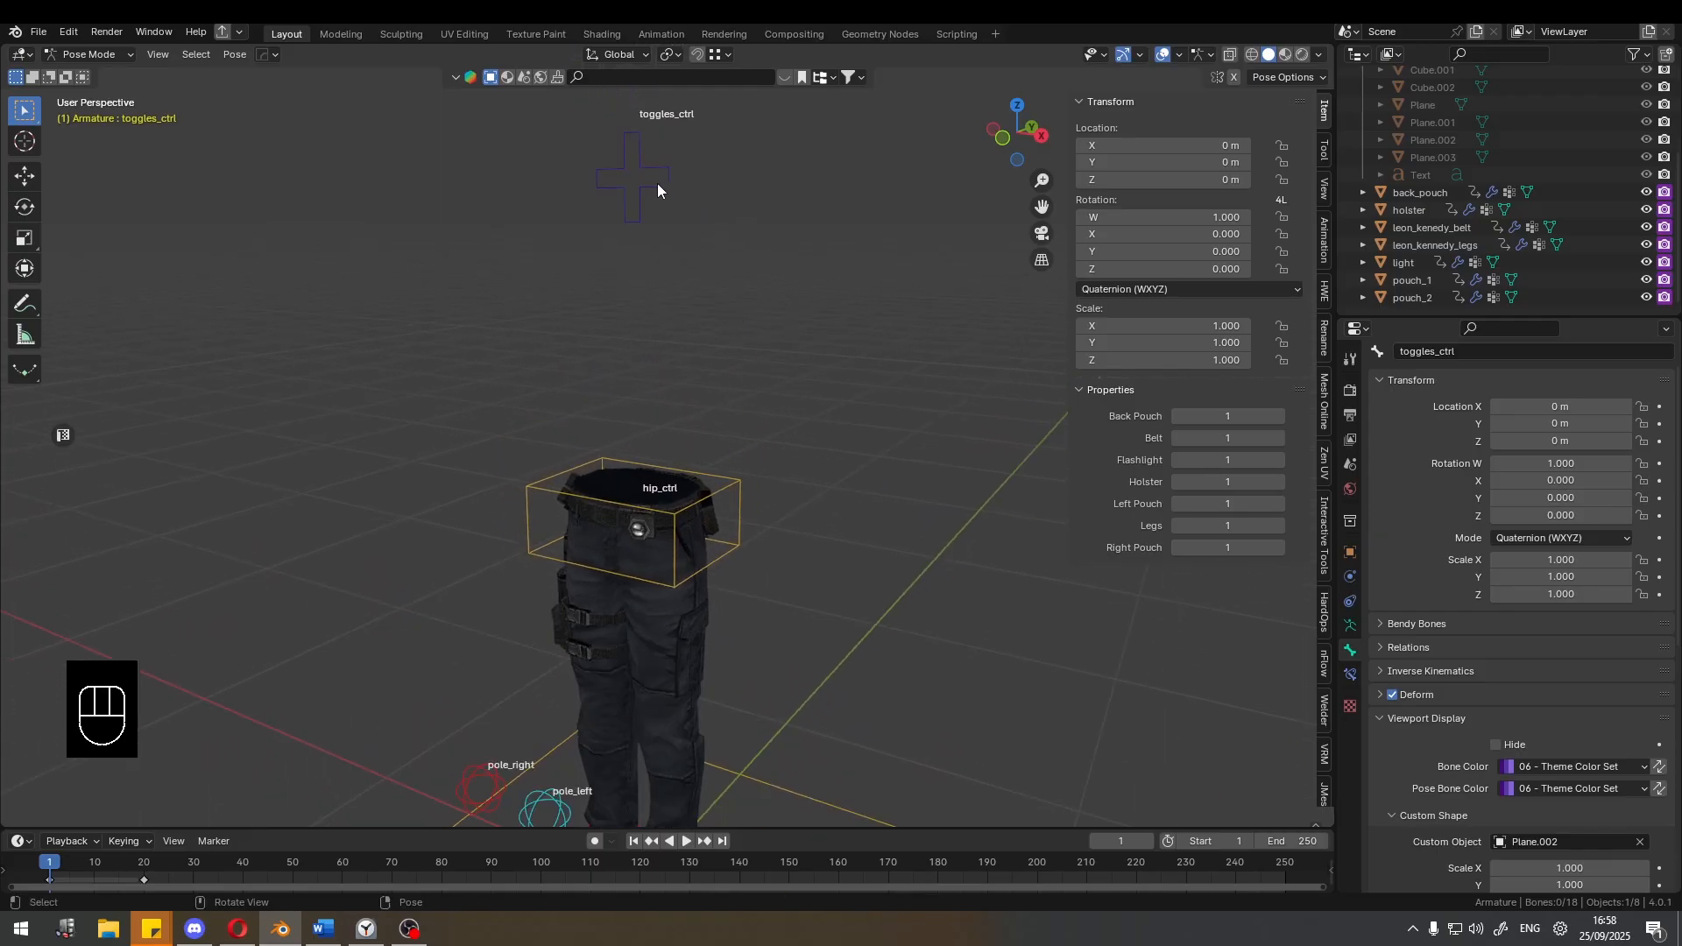
middle_drag(657, 182, 664, 294)
middle_drag(691, 376, 697, 343)
shift+middle_drag(697, 343, 708, 287)
scroll(703, 318, up, 4)
scroll(688, 424, down, 2)
shift+middle_drag(686, 424, 698, 368)
middle_drag(698, 367, 680, 357)
middle_drag(825, 391, 828, 409)
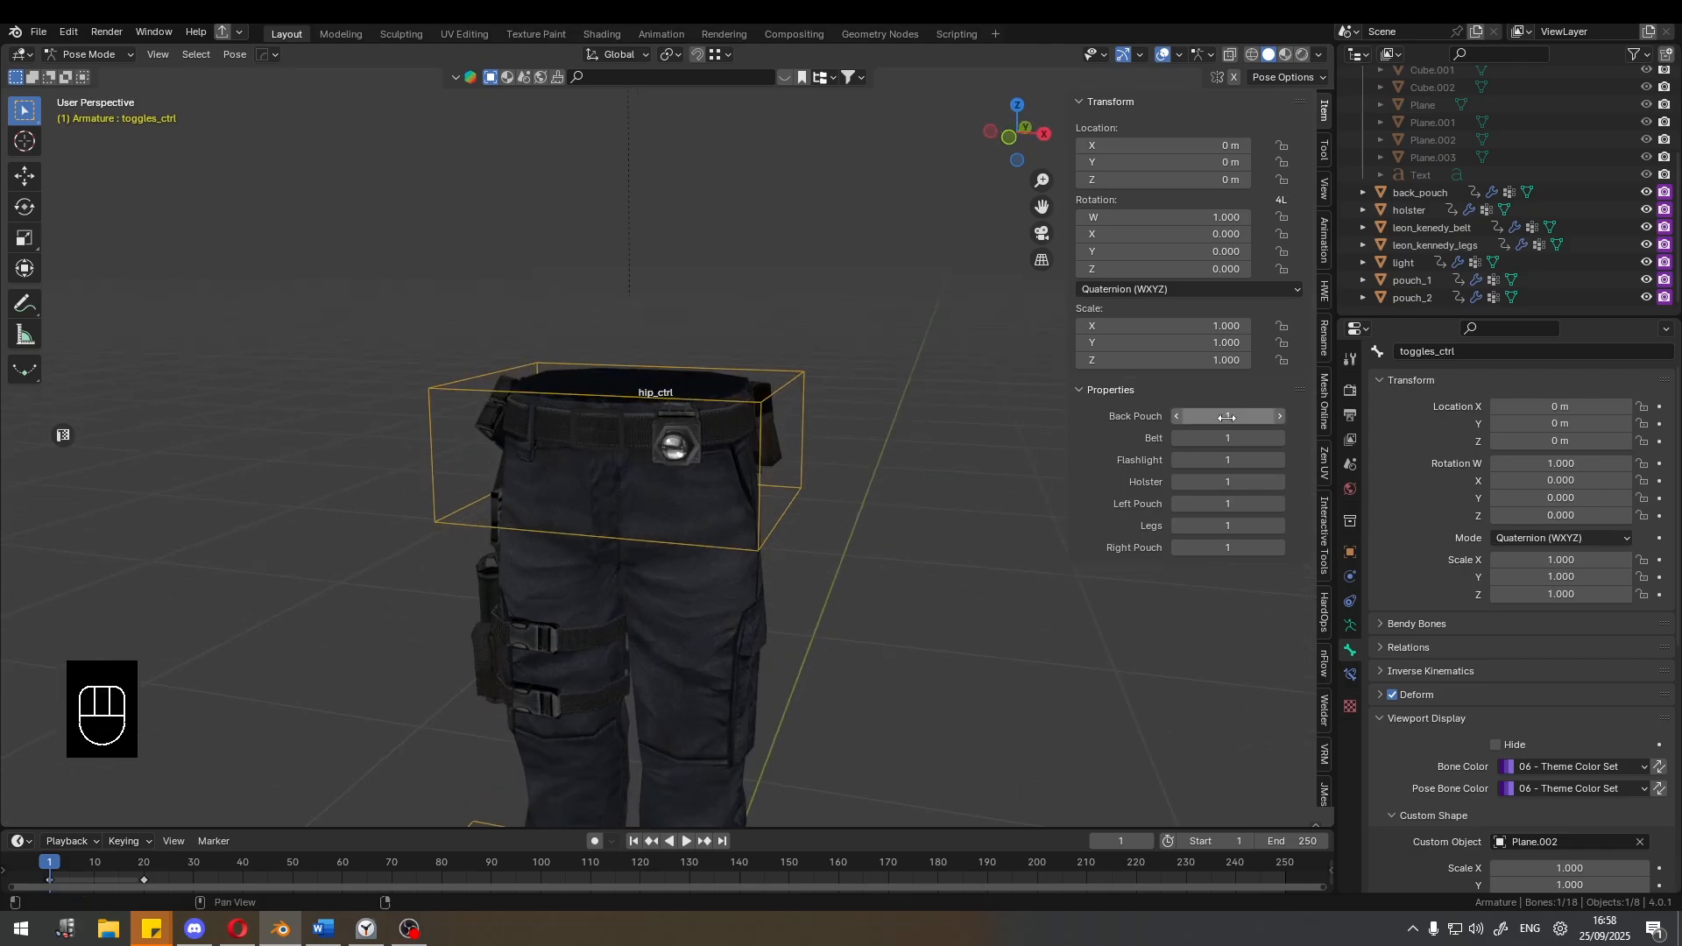
drag(1221, 463, 1205, 417)
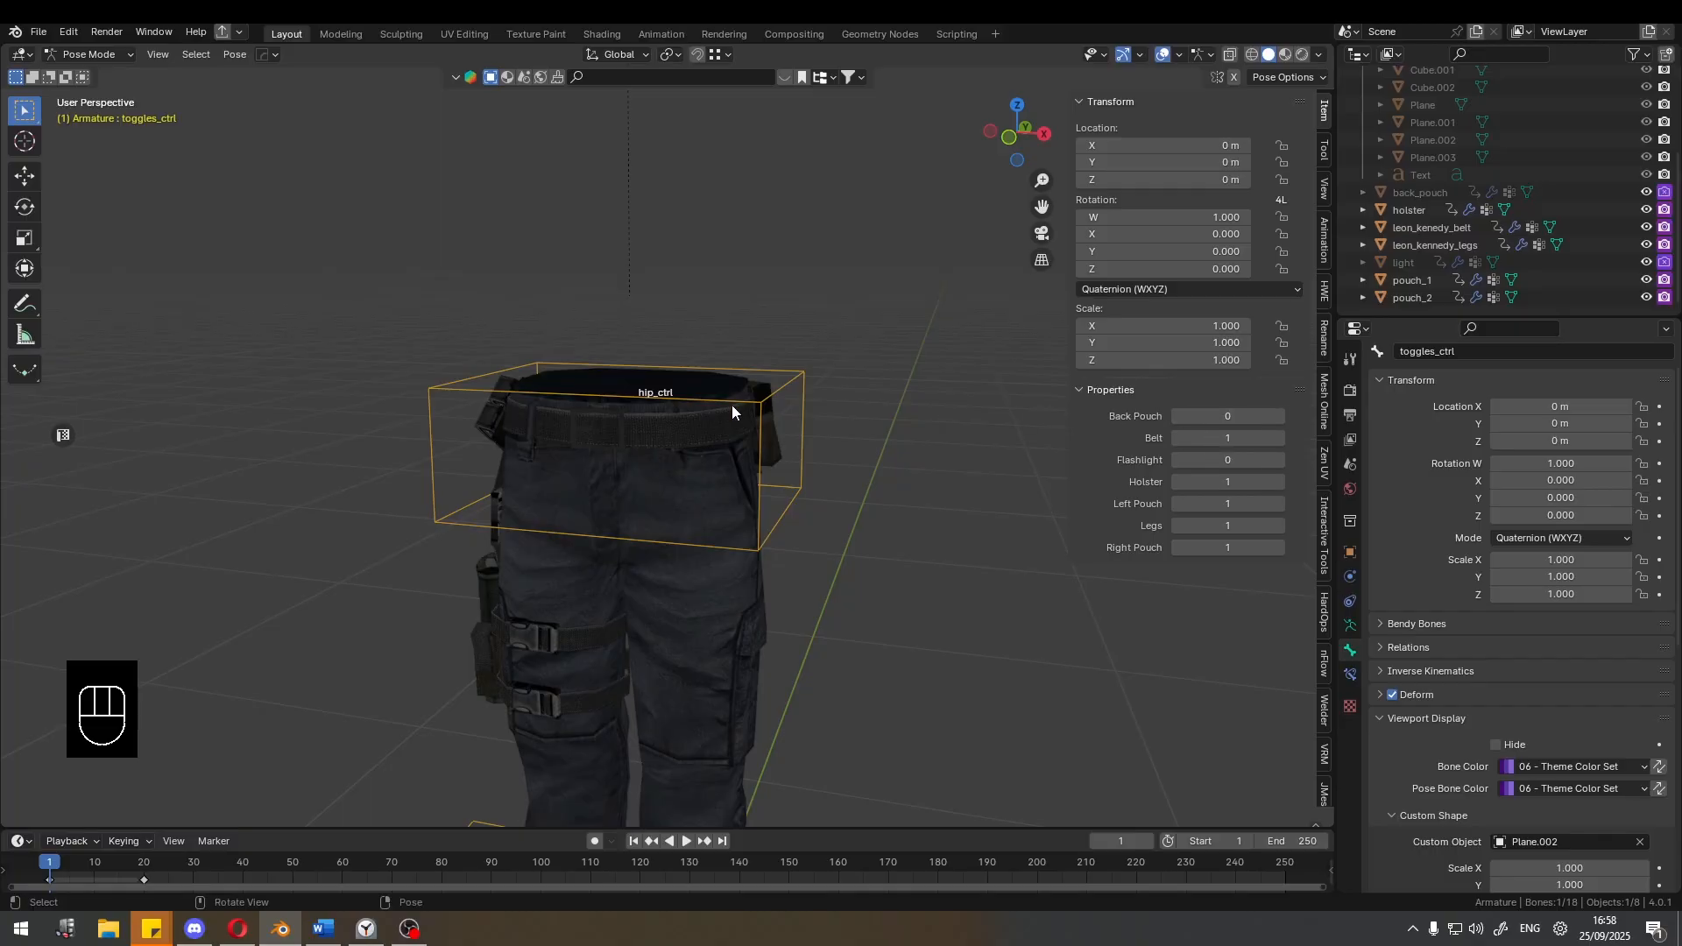
middle_drag(733, 404, 454, 419)
drag(1214, 417, 1240, 417)
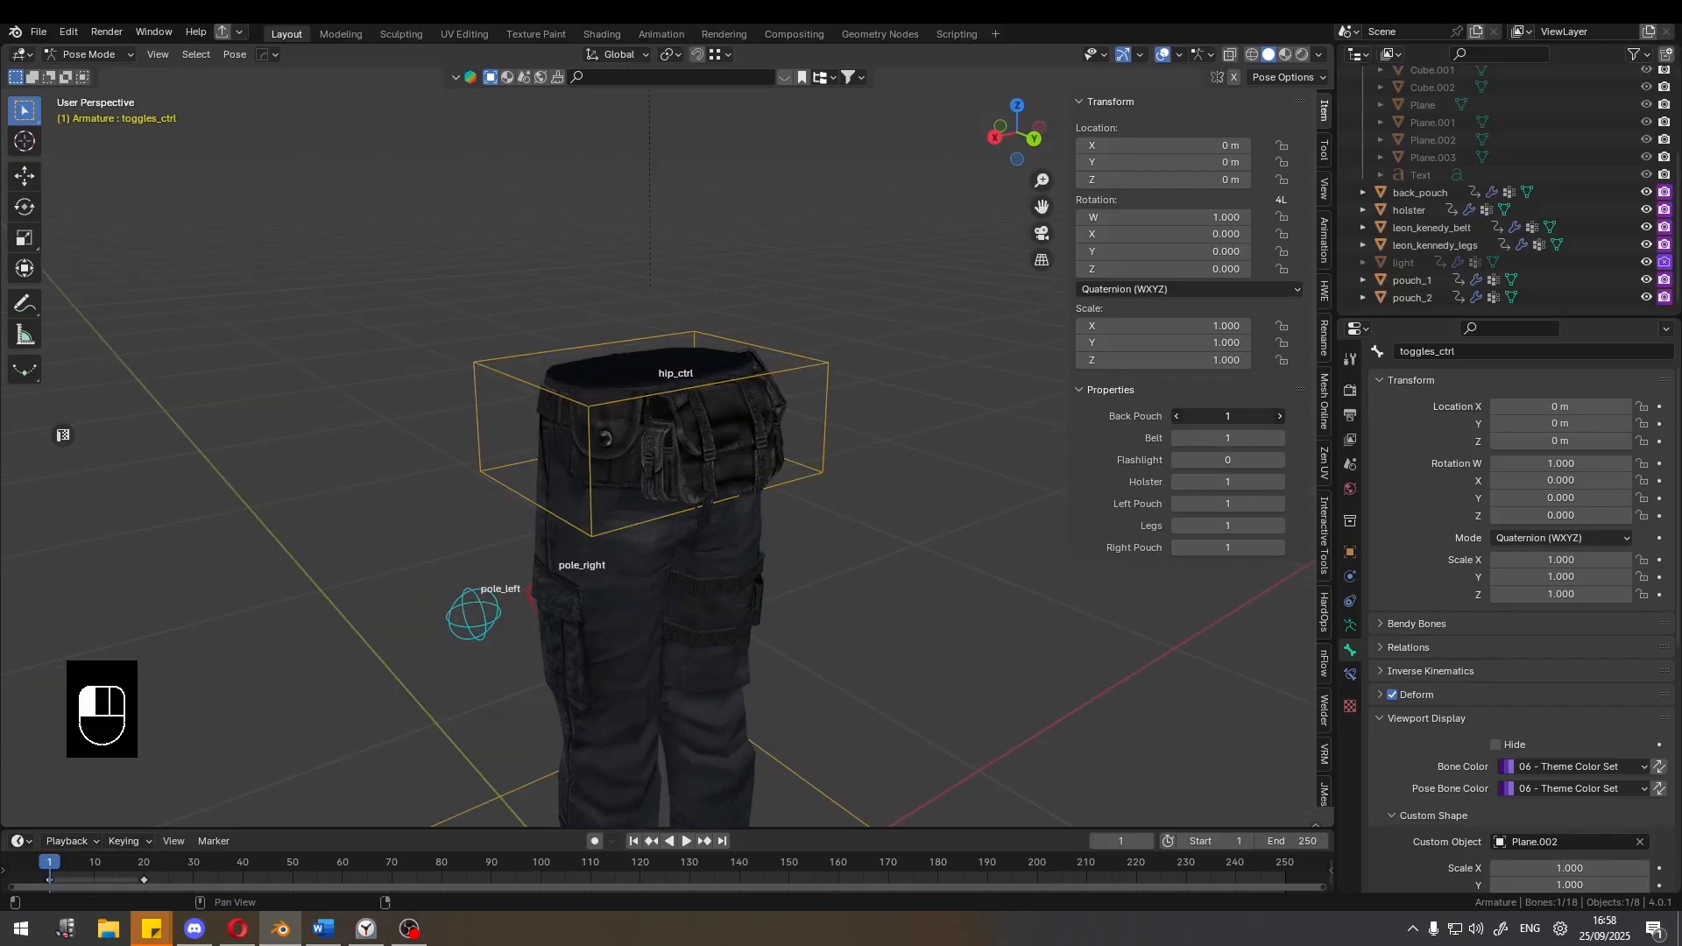
Test the toggles_ctrl bone's Holster property at 0, and return Holster and Flashlight to 1.
drag(1216, 483, 1192, 526)
drag(1192, 525, 1218, 549)
middle_drag(811, 465, 771, 465)
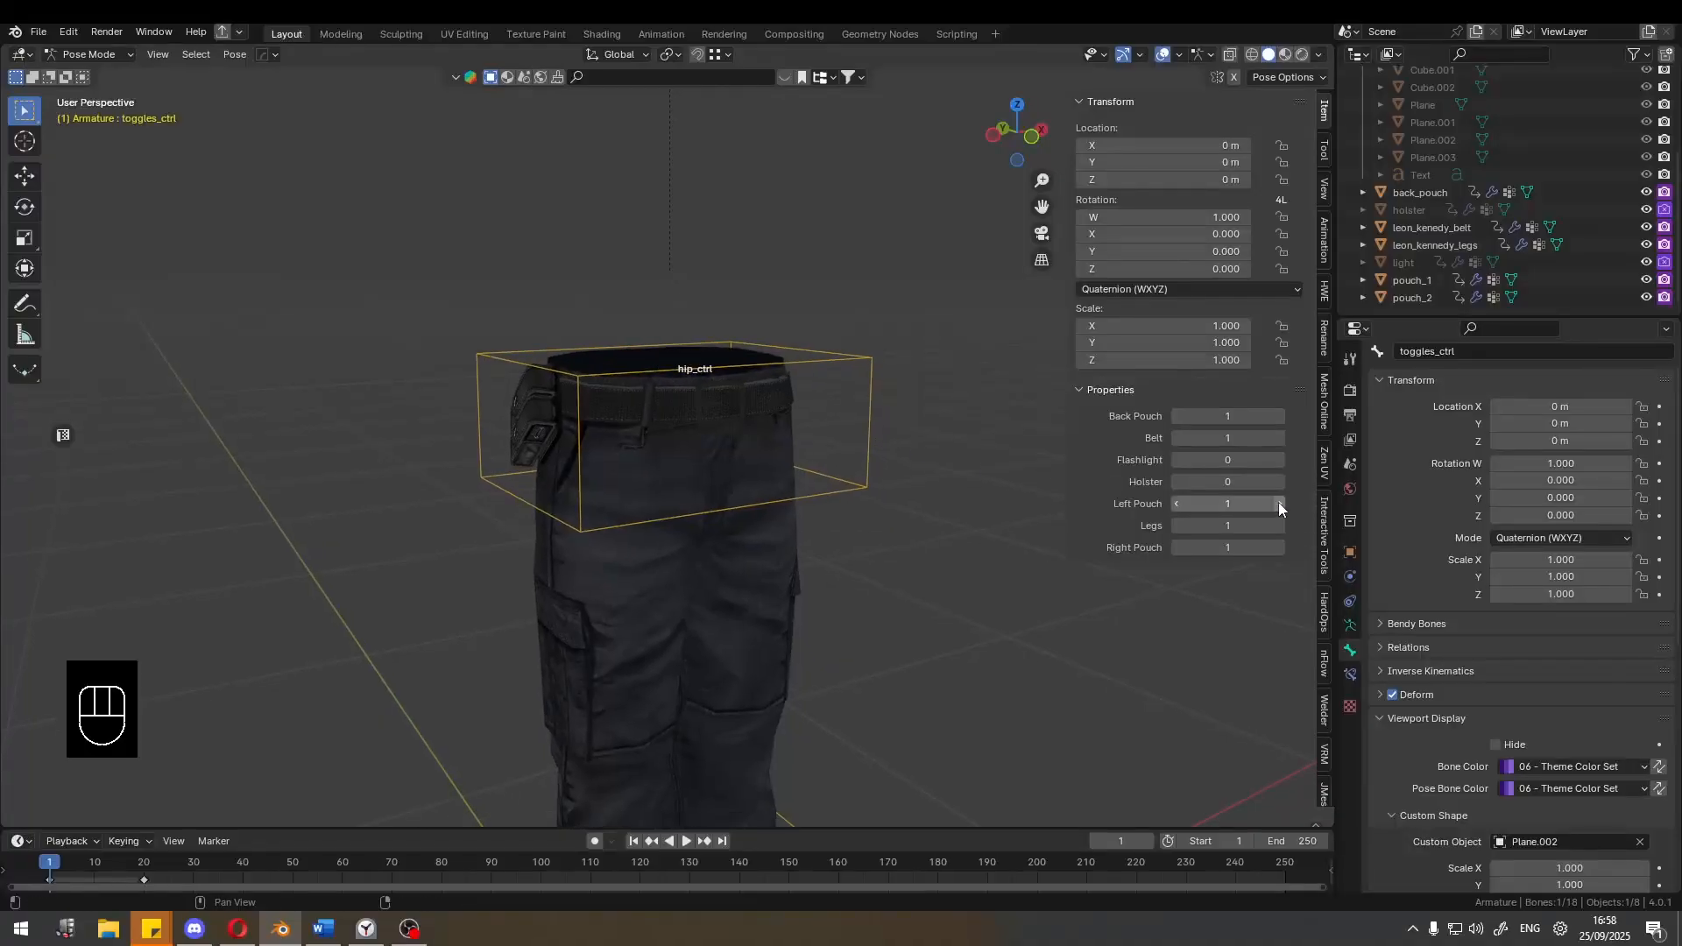
mouse_move(1262, 482)
mouse_down()
mouse_move(1288, 482)
mouse_move(1237, 460)
mouse_move(1255, 460)
mouse_up()
scroll(828, 431, down, 4)
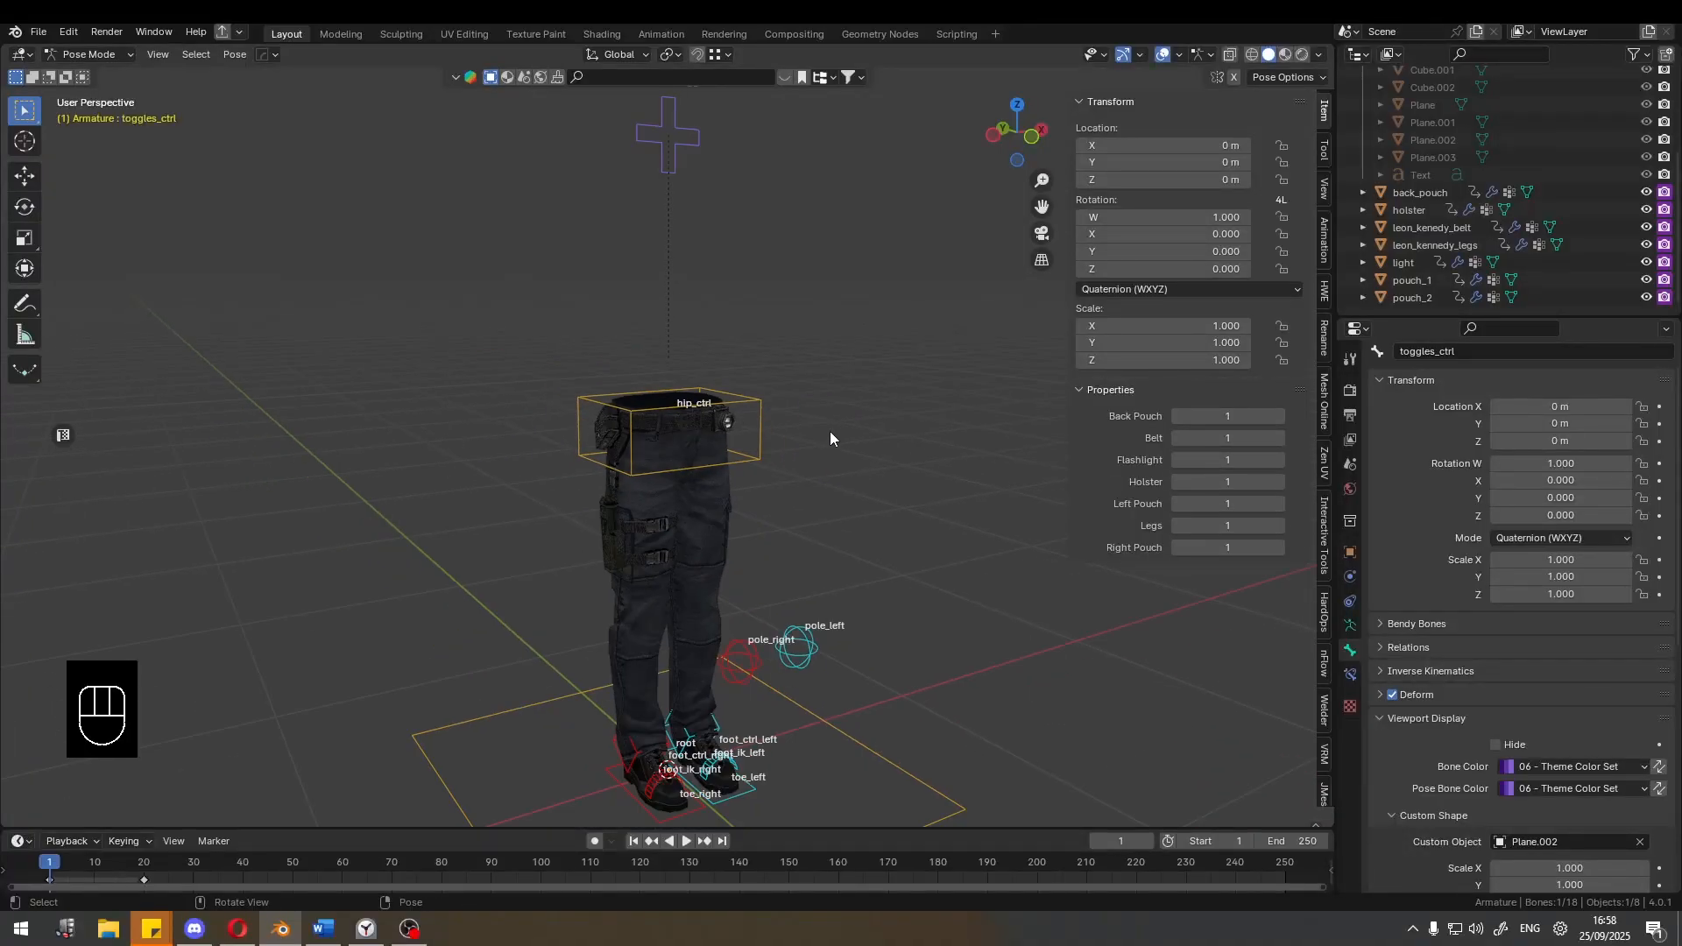
Test the toggles_ctrl bone's Legs property and leave it at 1, checking the character from another angle.
middle_drag(829, 432, 790, 402)
mouse_move(1223, 528)
mouse_down()
mouse_move(1200, 527)
mouse_move(1223, 528)
mouse_up()
middle_drag(815, 385, 696, 391)
scroll(774, 377, down, 1)
scroll(751, 374, up, 1)
Save the file and hide the 3D viewport's sidebar to give the rig more room.
key(ctrl+s)
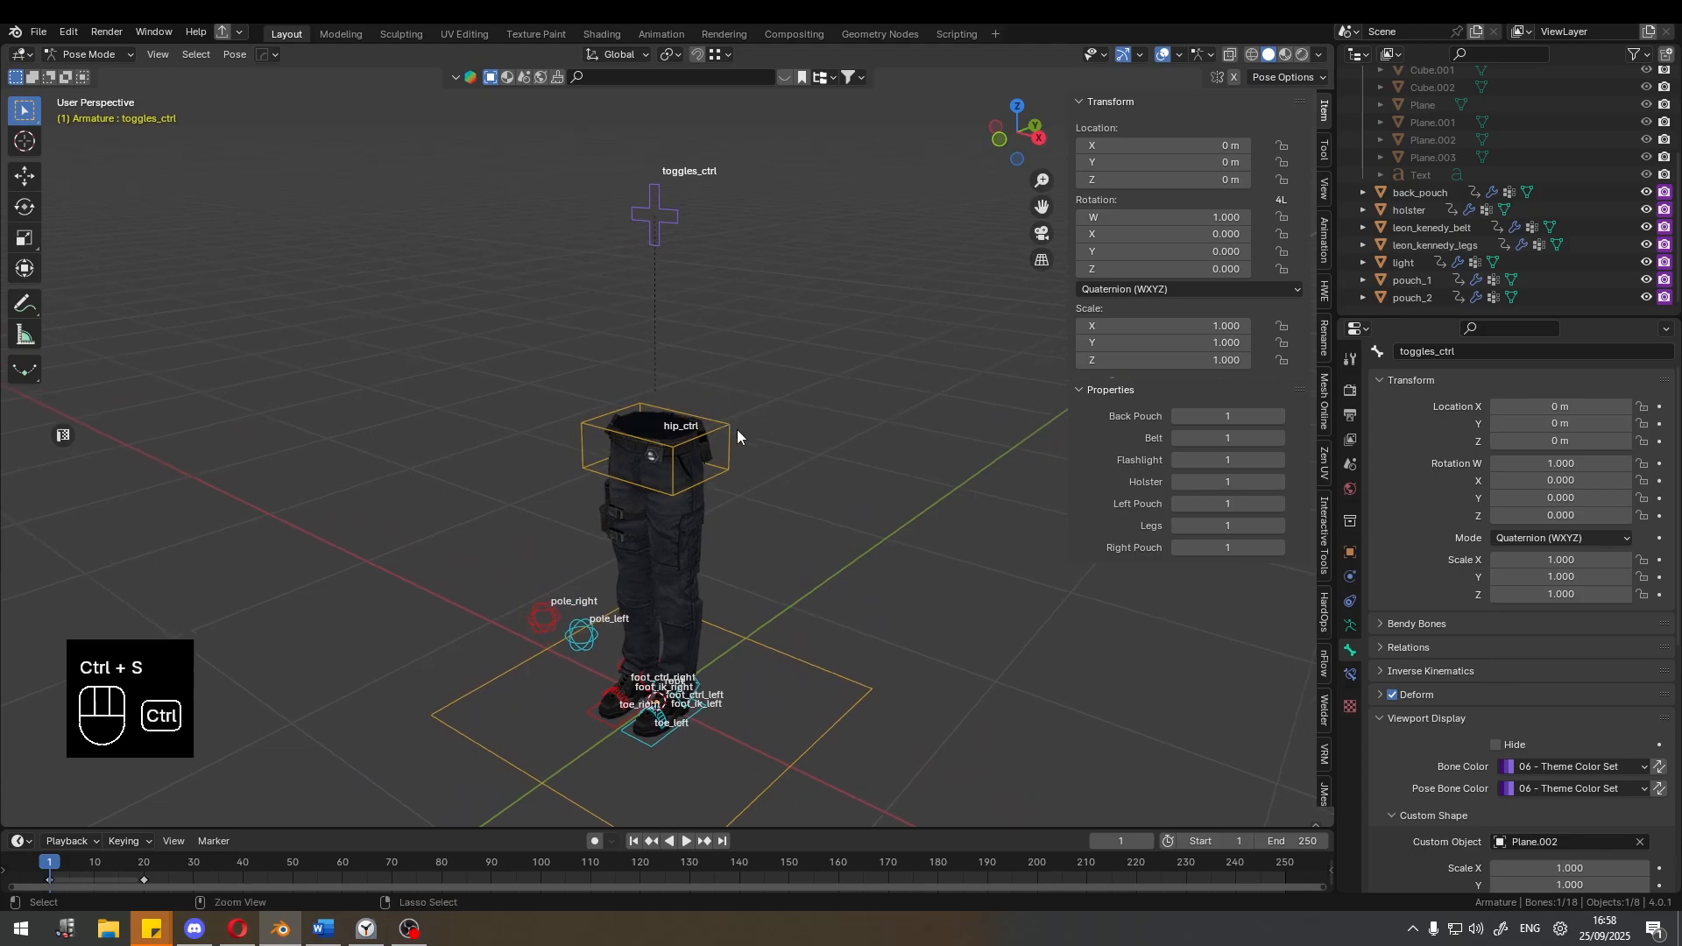
shift+middle_drag(755, 480, 758, 427)
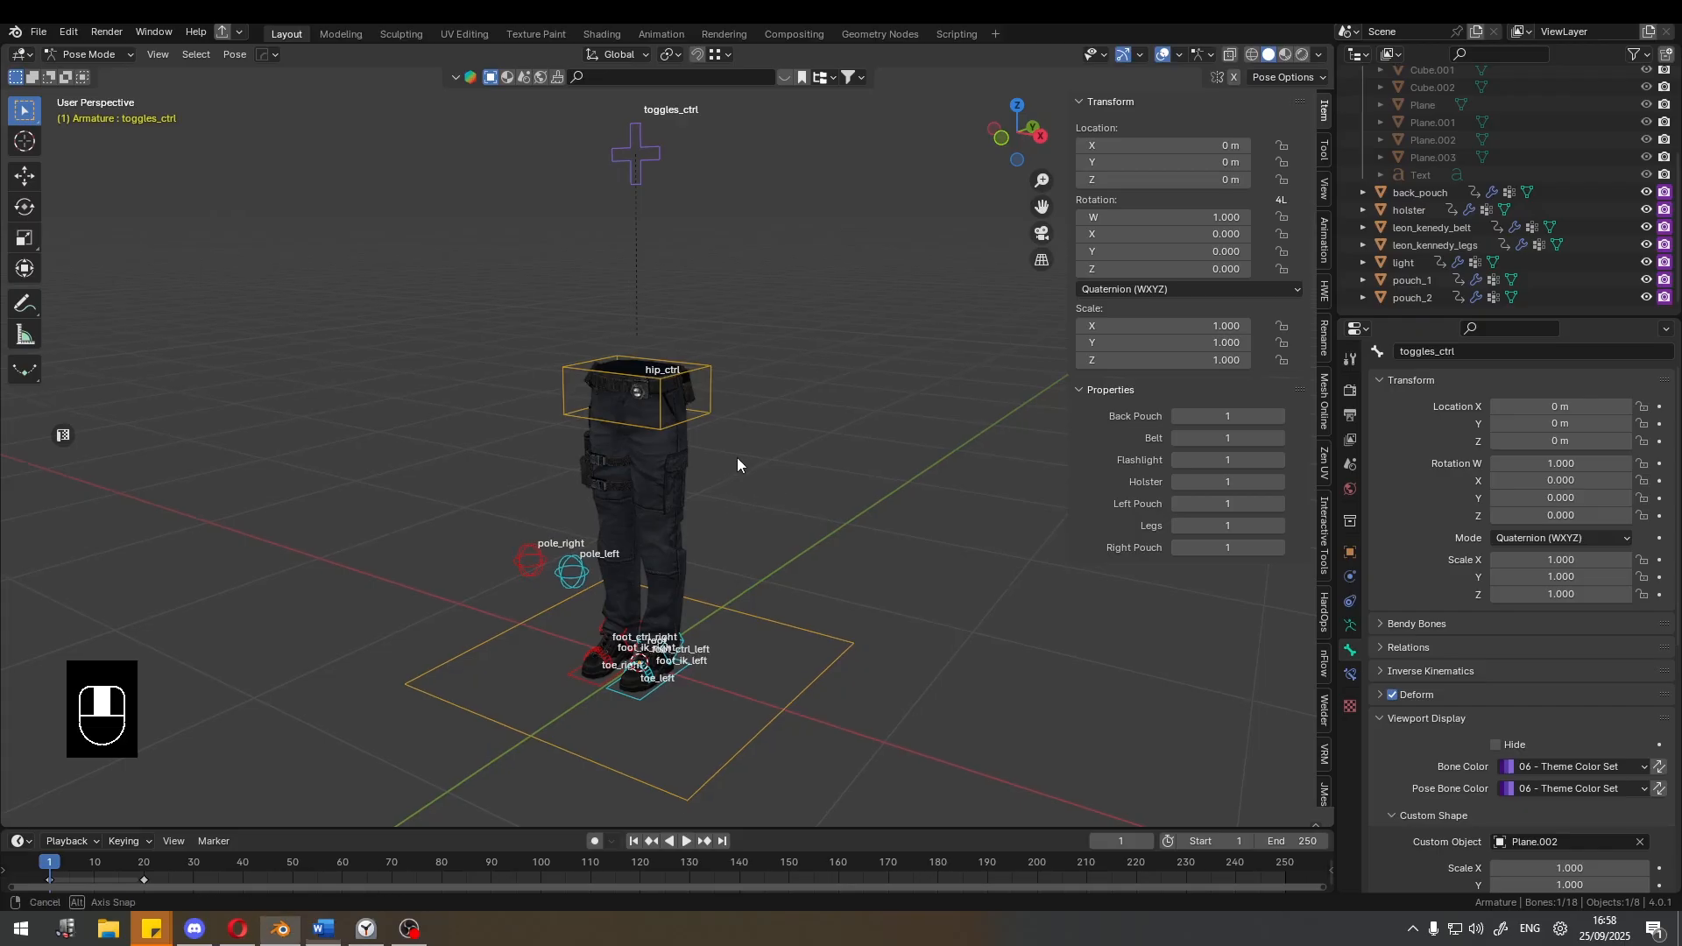
key(n)
shift+middle_drag(764, 407, 754, 470)
key(ctrl+s)
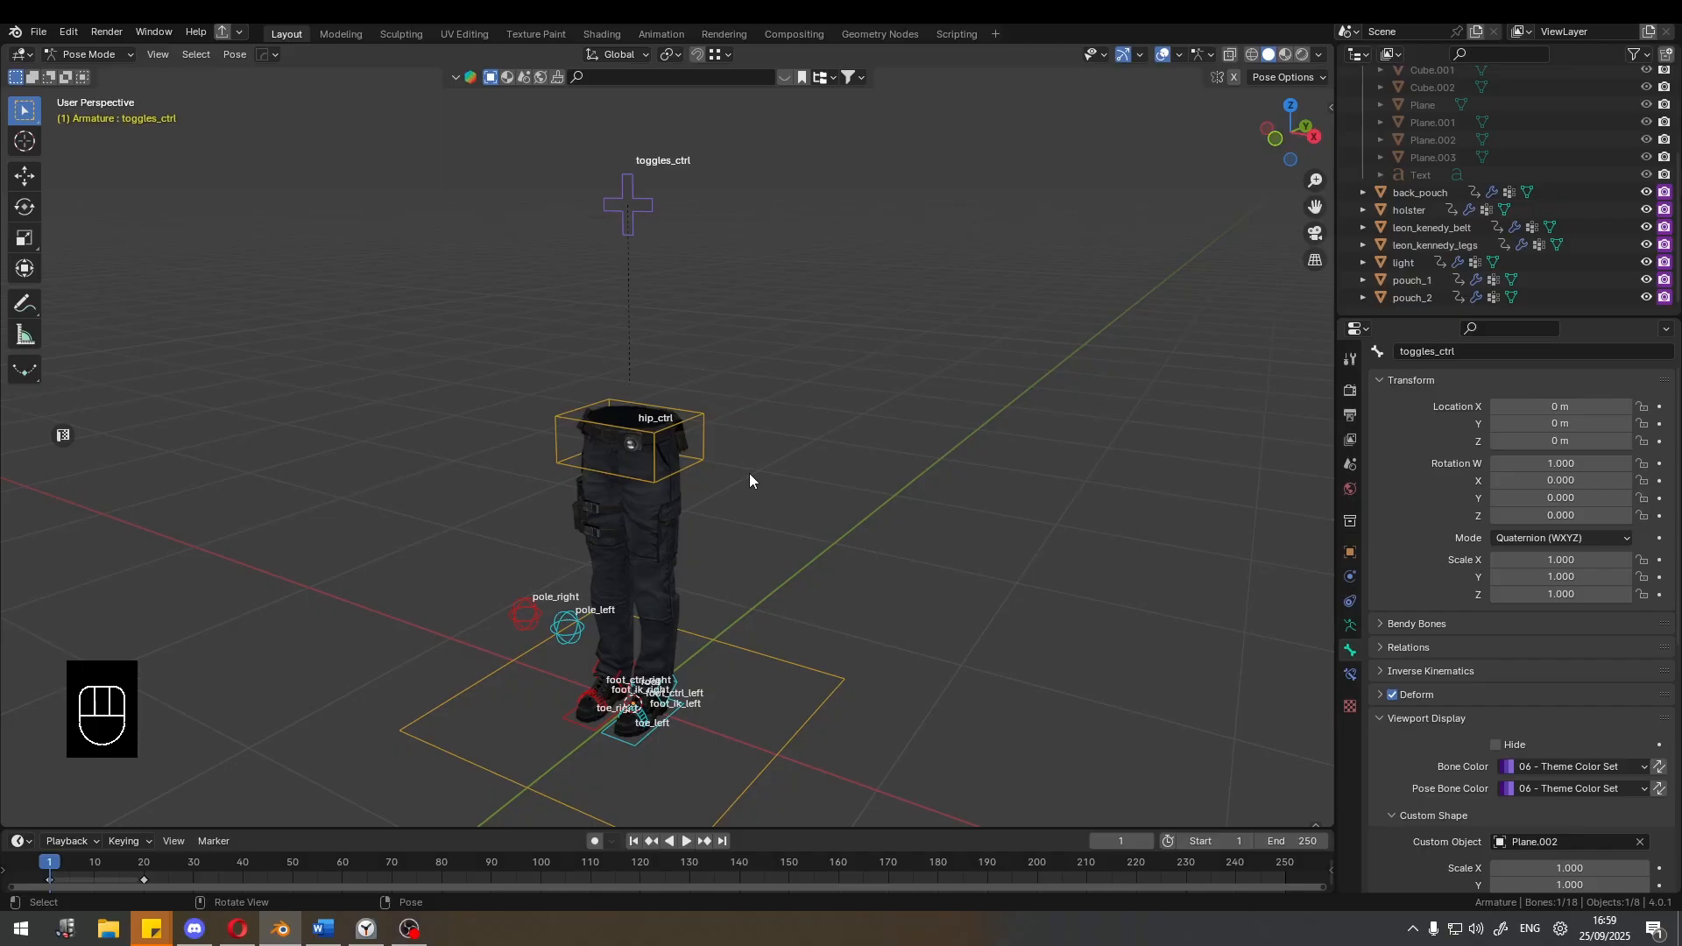
Lower the hip_ctrl bone about 0.33 m along Z and hide the overlays to inspect the bent legs.
middle_drag(749, 461, 830, 474)
click(723, 379)
key(g)
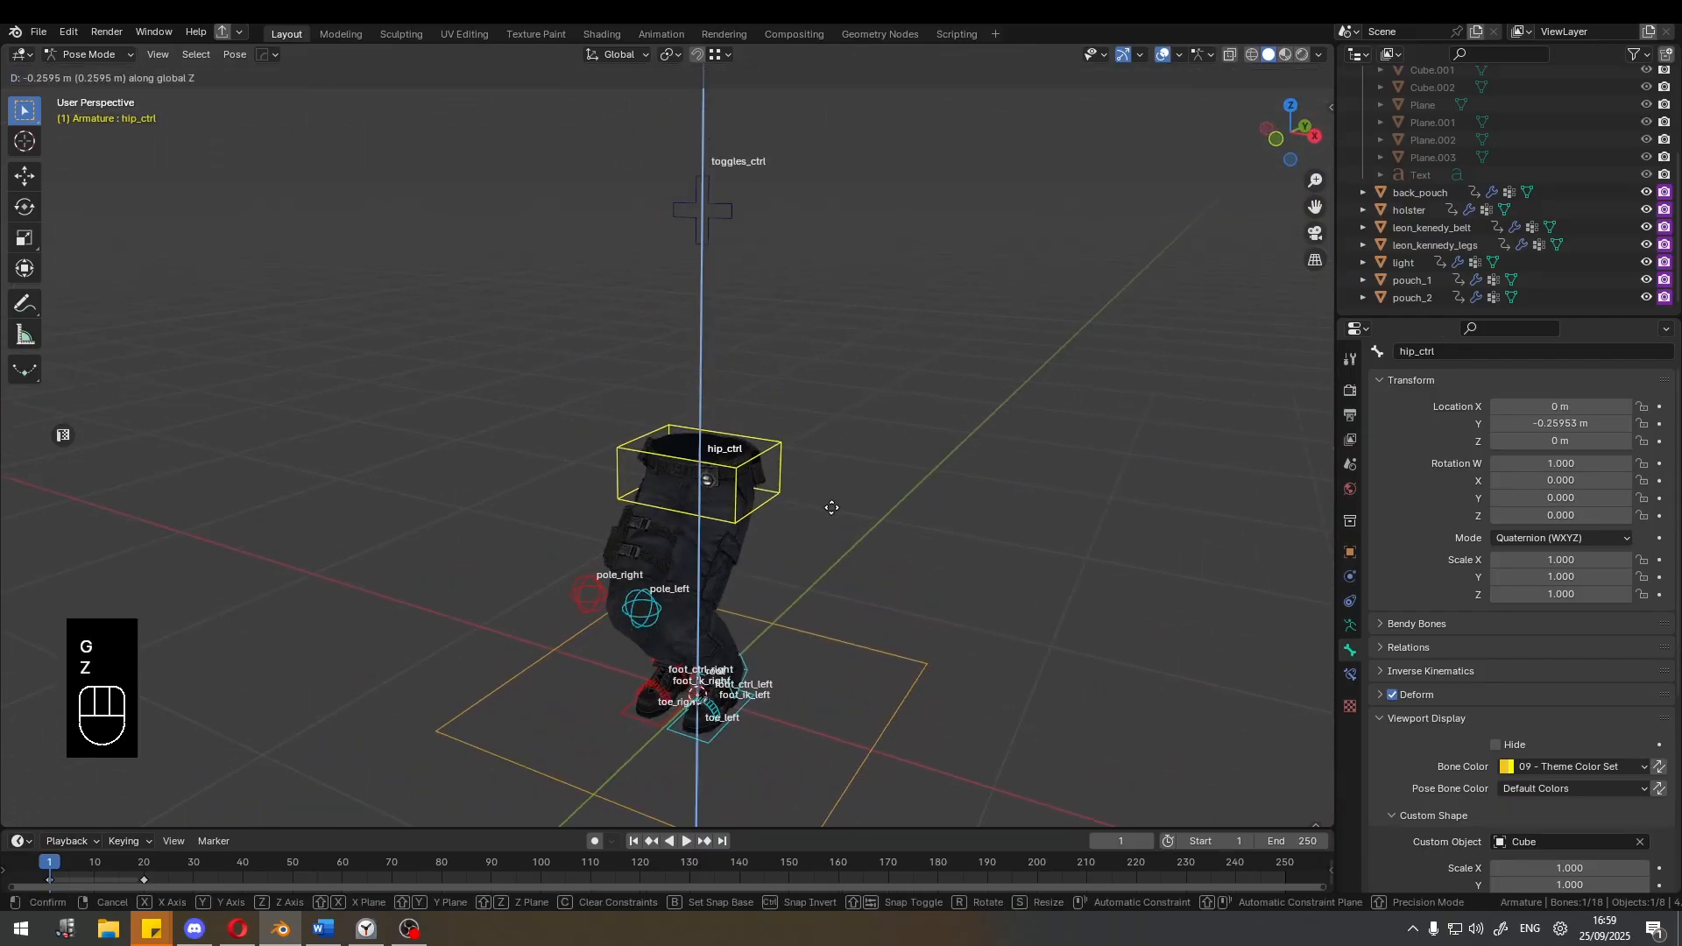
key(z)
click(834, 513)
key(shift+alt+z)
scroll(787, 402, up, 3)
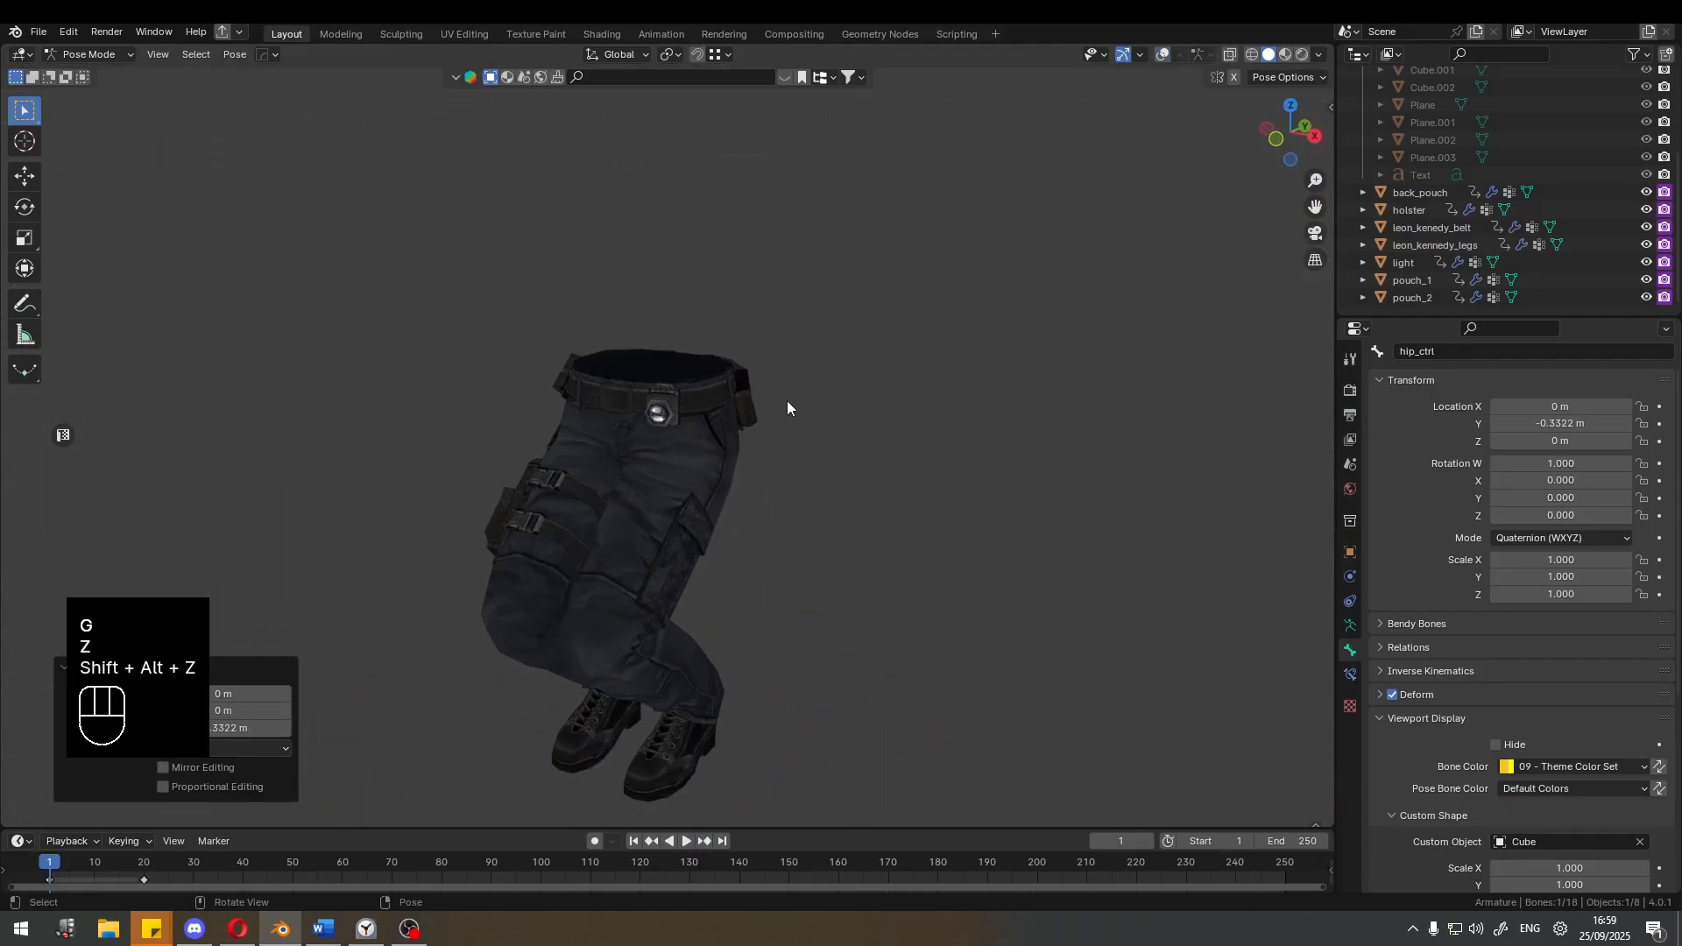
Show the overlays again, try a free rotation of hip_ctrl, and clear the bone's location.
key(shift+alt+z)
key(r)
key(r)
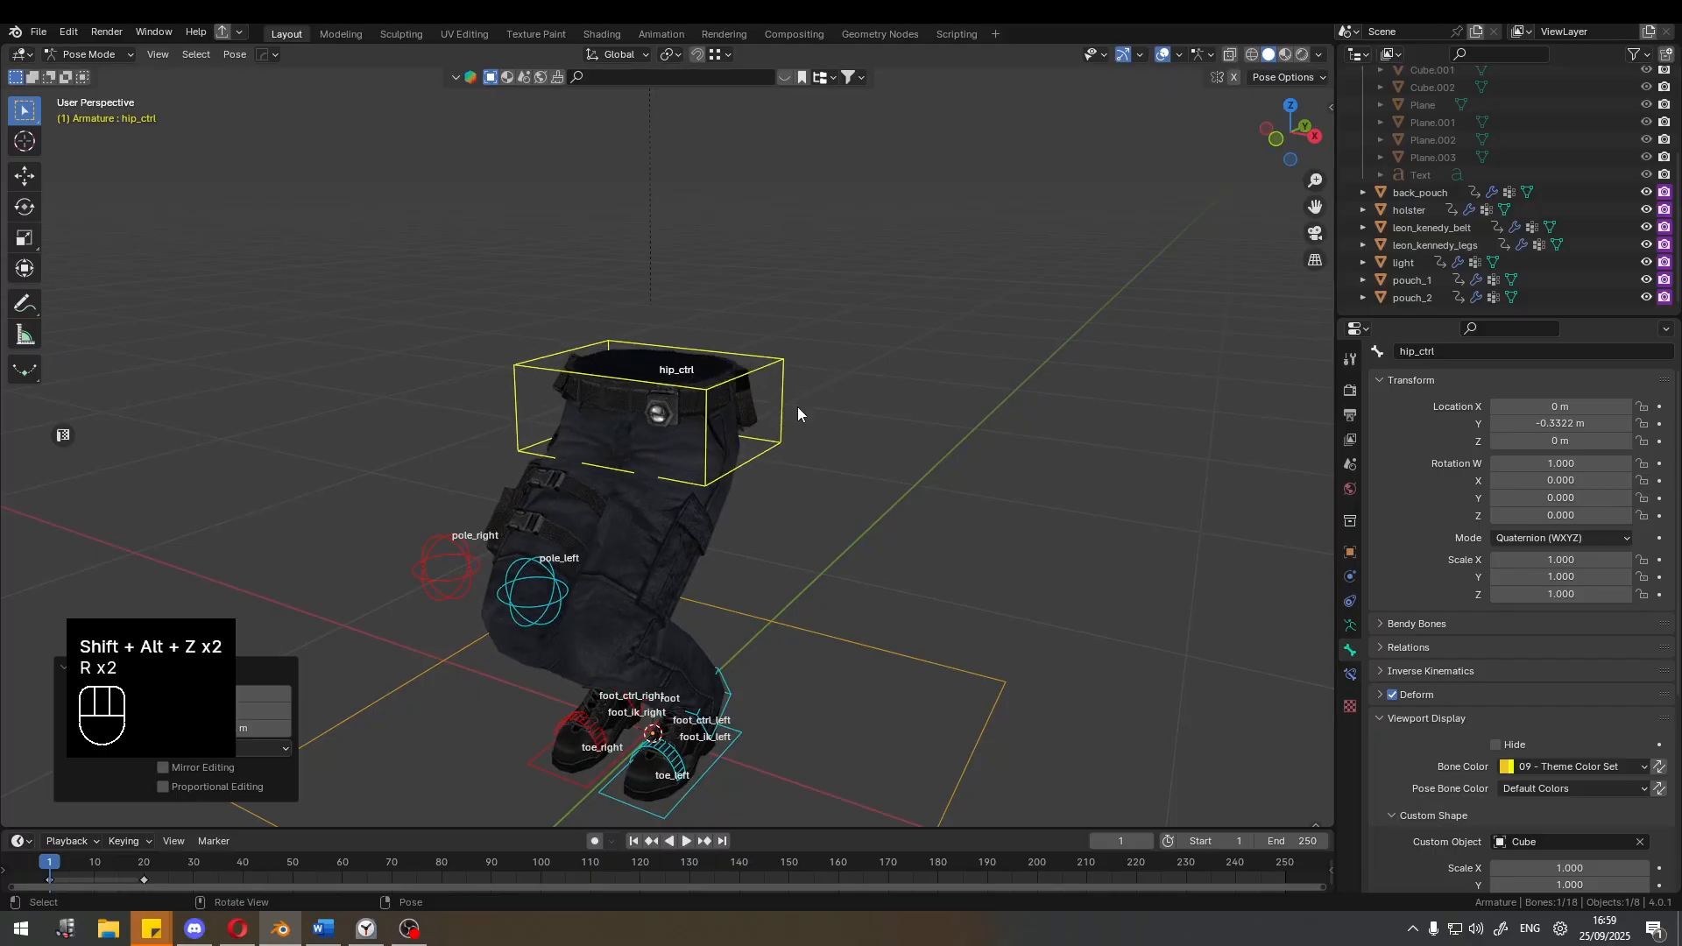
right_click(798, 407)
key(alt+g)
Test foot_ctrl_left by raising it about 0.42 m along Z, try moving it along Y, and clear its location.
click(707, 609)
key(g)
key(z)
click(801, 455)
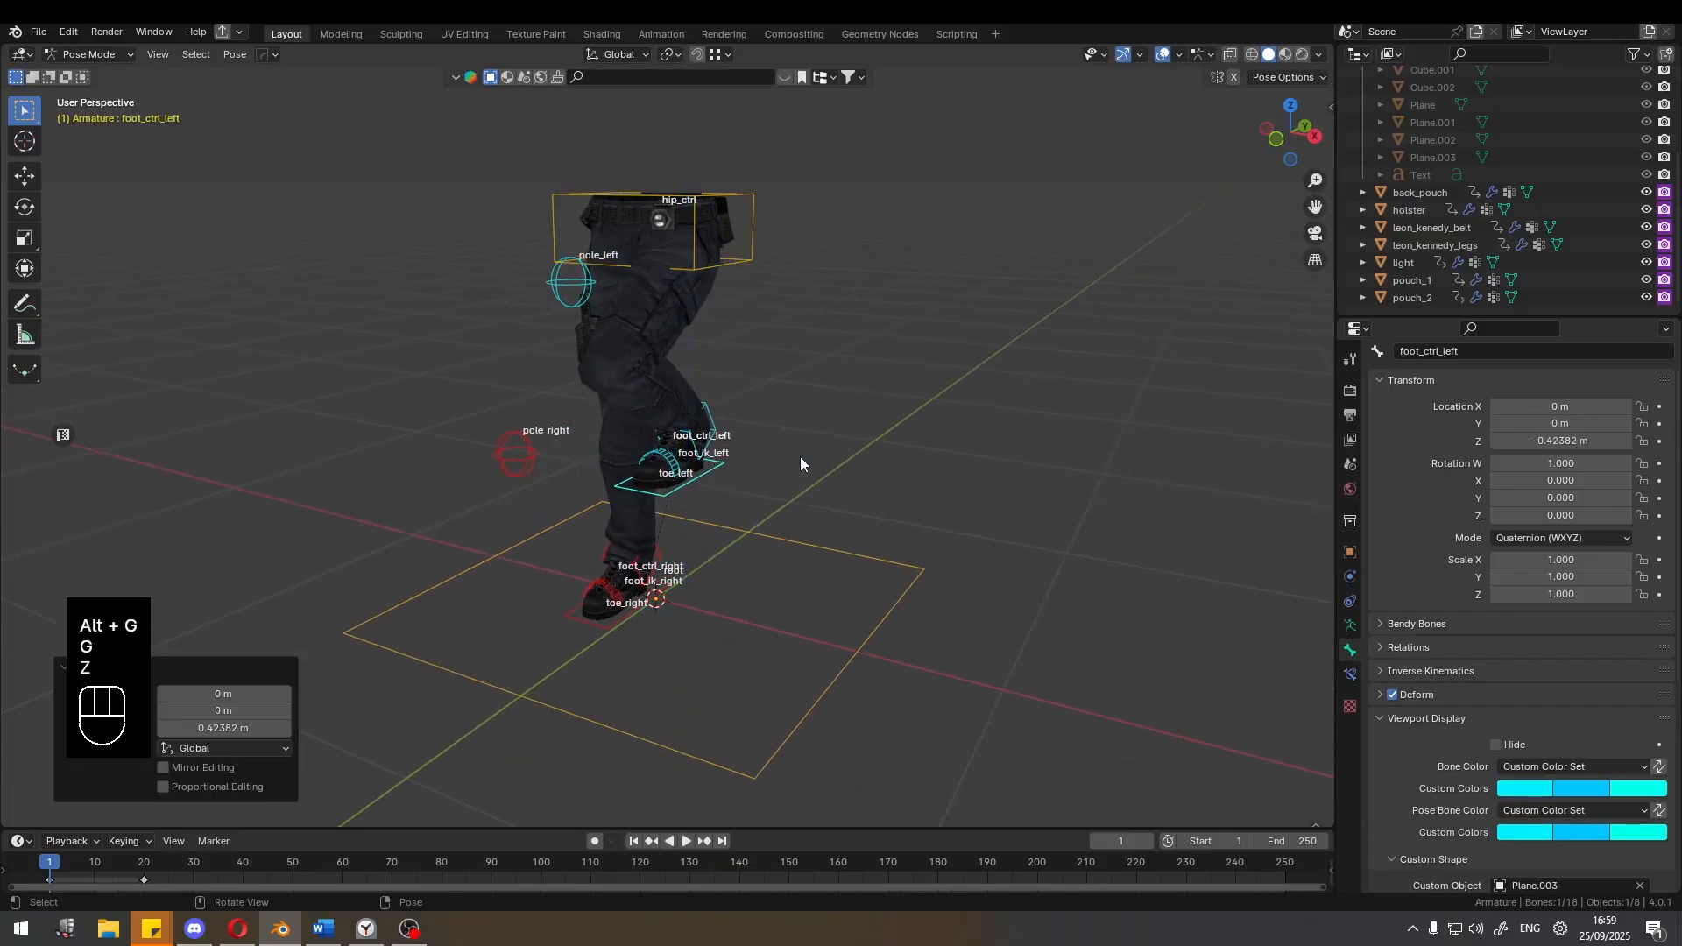
key(g)
key(y)
right_click(770, 473)
key(alt+g)
Select the foot_ik_left and foot_ik_right bones and delete all their keyframes in the enlarged timeline.
shift+middle_drag(761, 535, 769, 493)
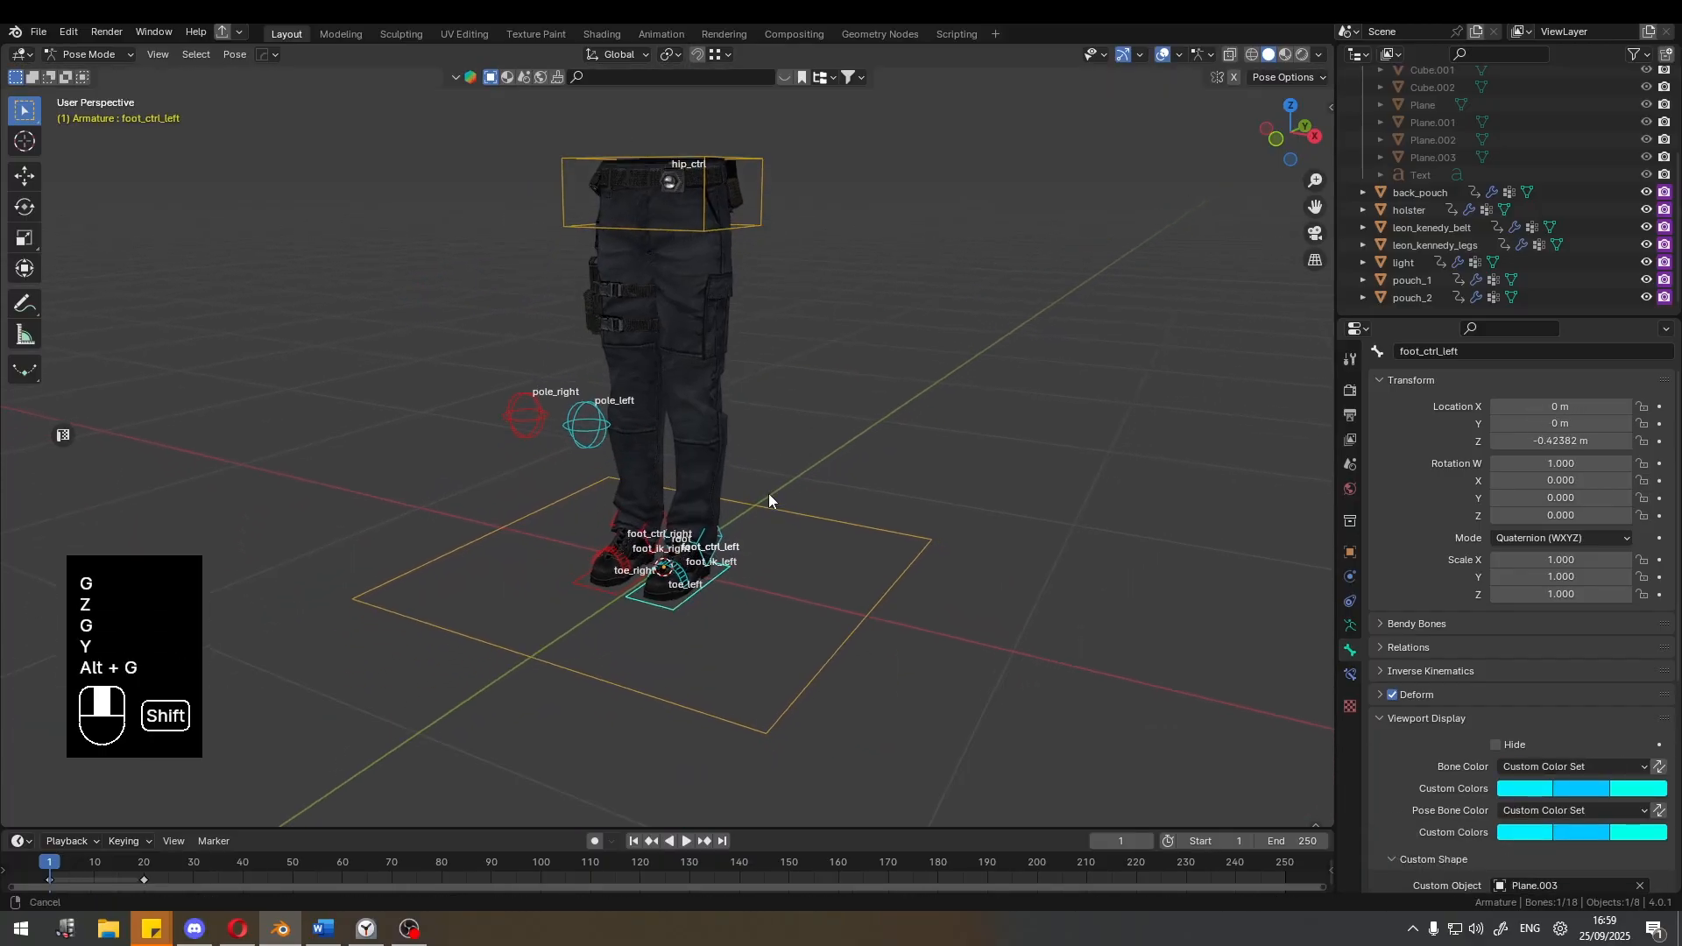
scroll(769, 493, up, 2)
click(729, 526)
shift+click(651, 517)
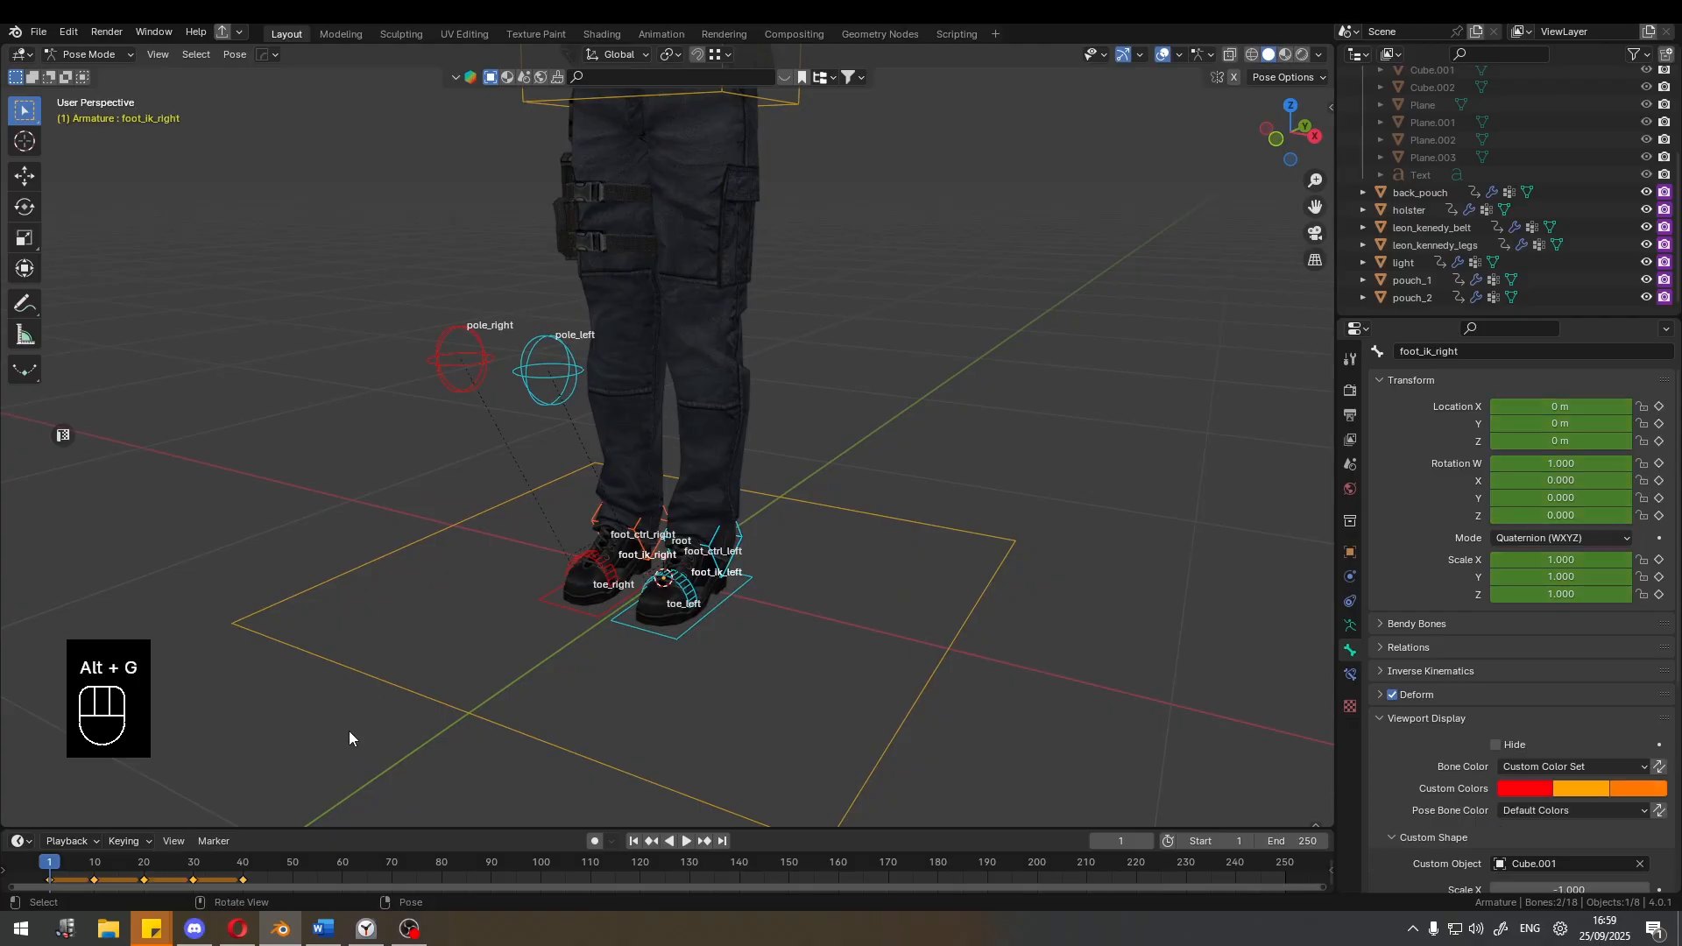
scroll(349, 734, down, 2)
drag(360, 829, 389, 692)
drag(313, 798, 107, 710)
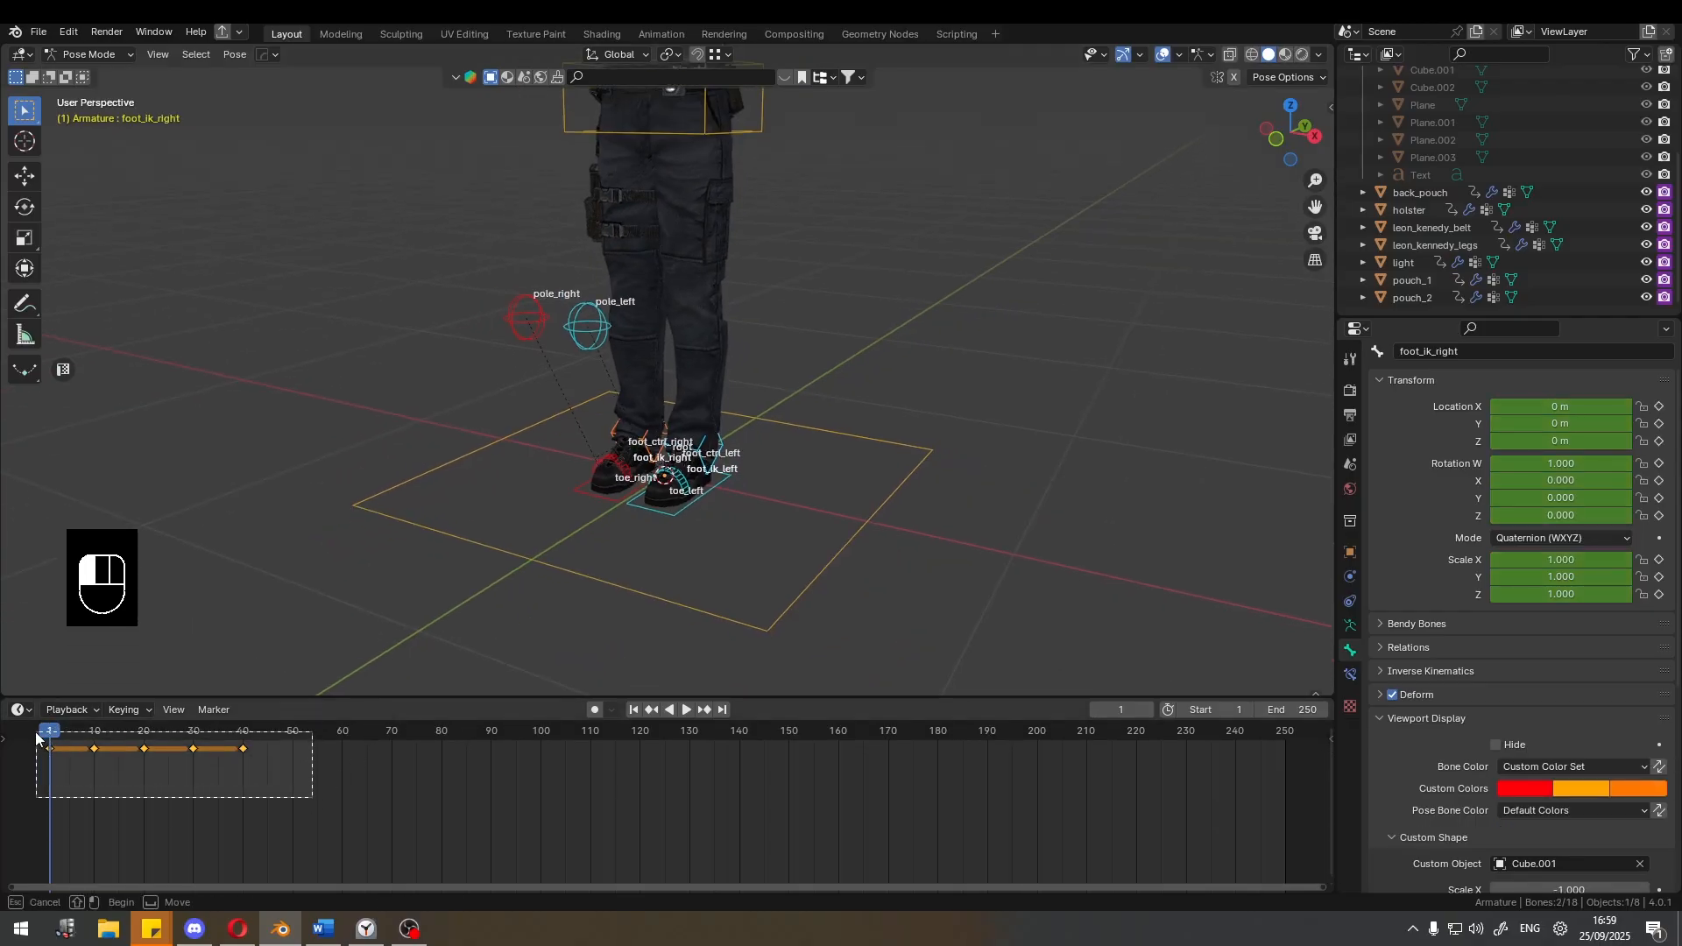
key(Delete)
Check the foot, toe, pole and hip control bones one by one for leftover keyframes in the timeline.
click(703, 453)
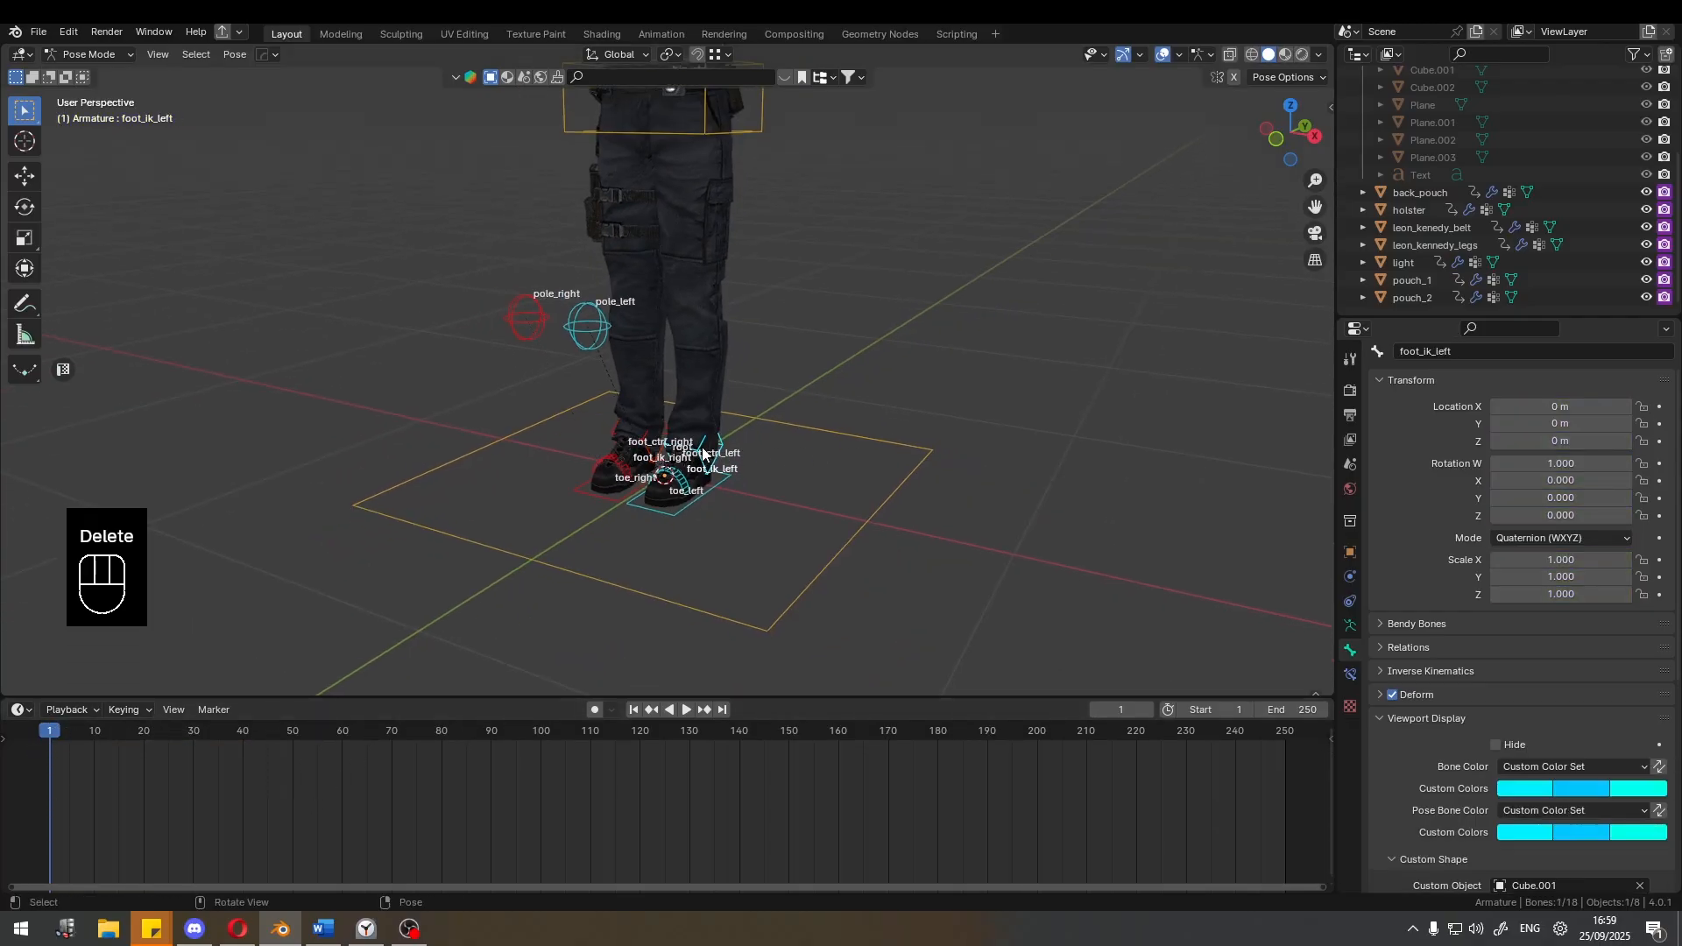
click(641, 441)
click(691, 494)
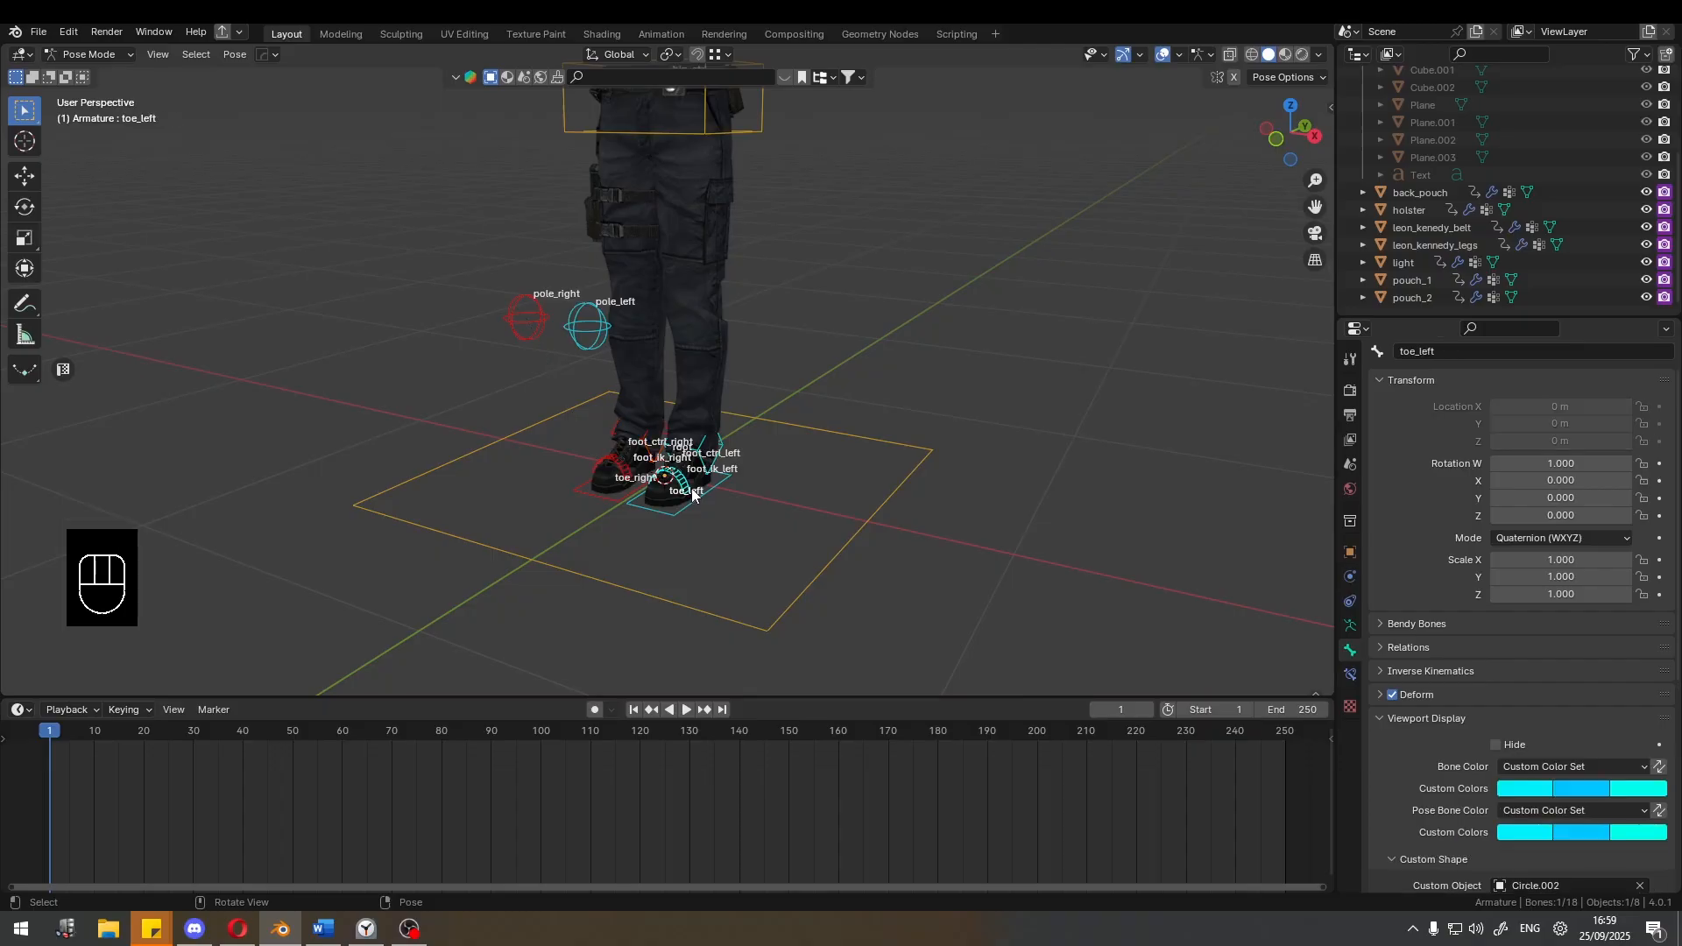
click(620, 473)
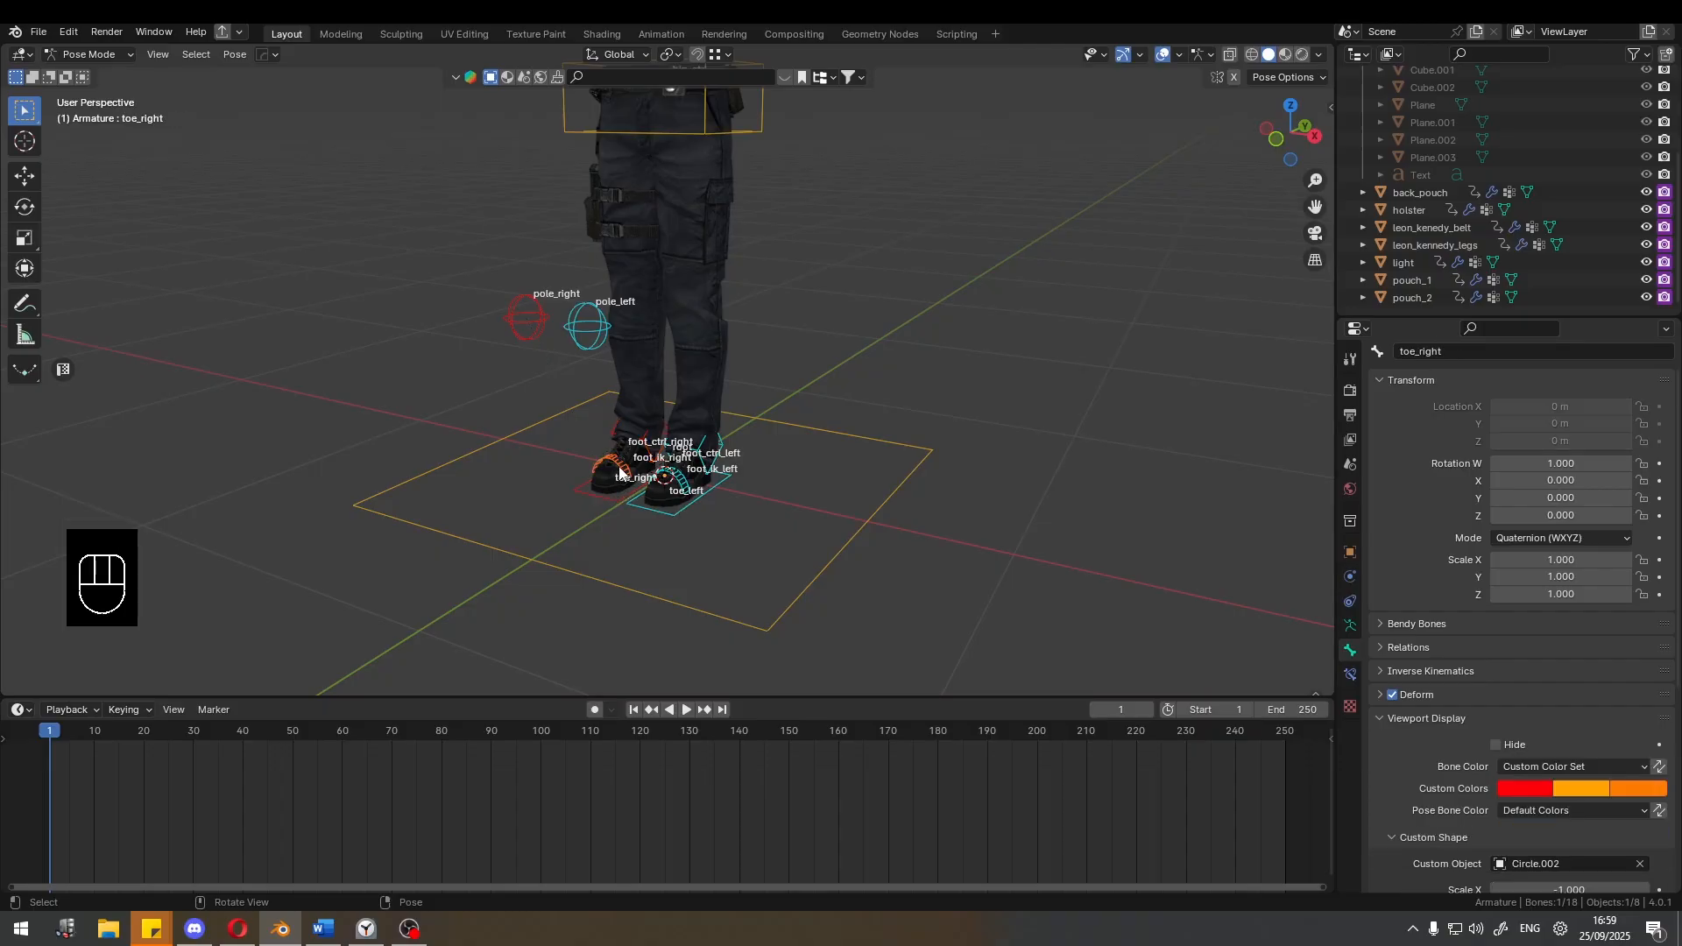
click(578, 312)
click(541, 314)
shift+middle_drag(638, 302, 627, 516)
click(685, 354)
shift+middle_drag(764, 468, 741, 596)
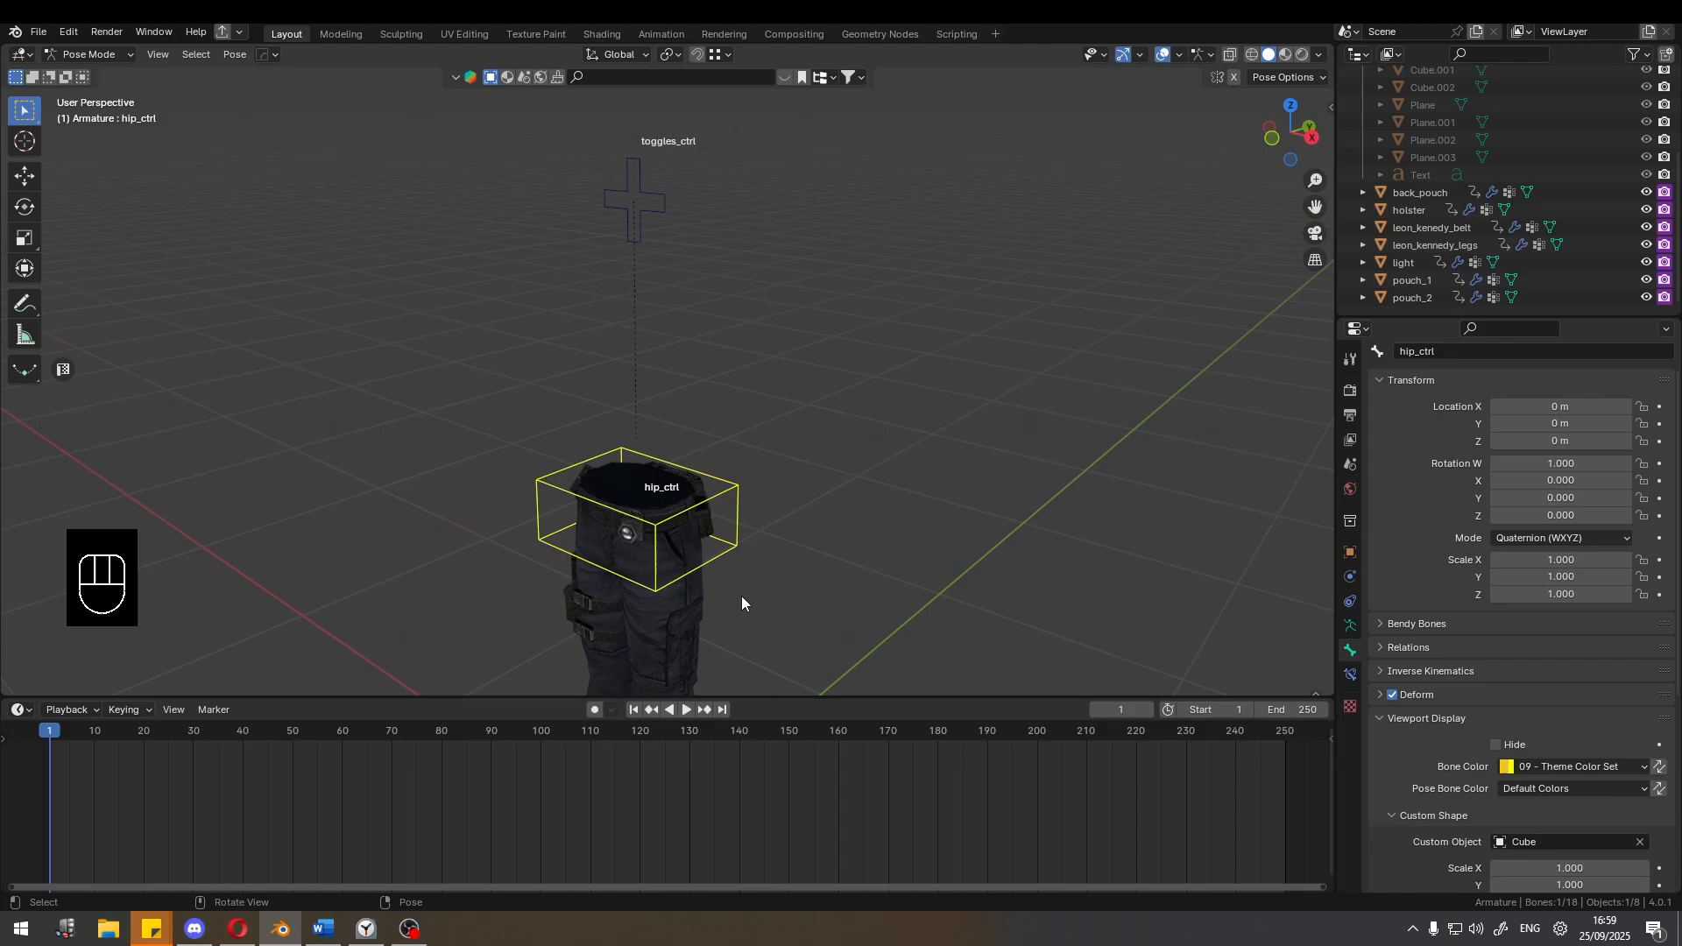
Select the toggles_ctrl bone and show the sidebar to check its keyframes and custom properties.
click(649, 222)
scroll(679, 245, down, 4)
key(n)
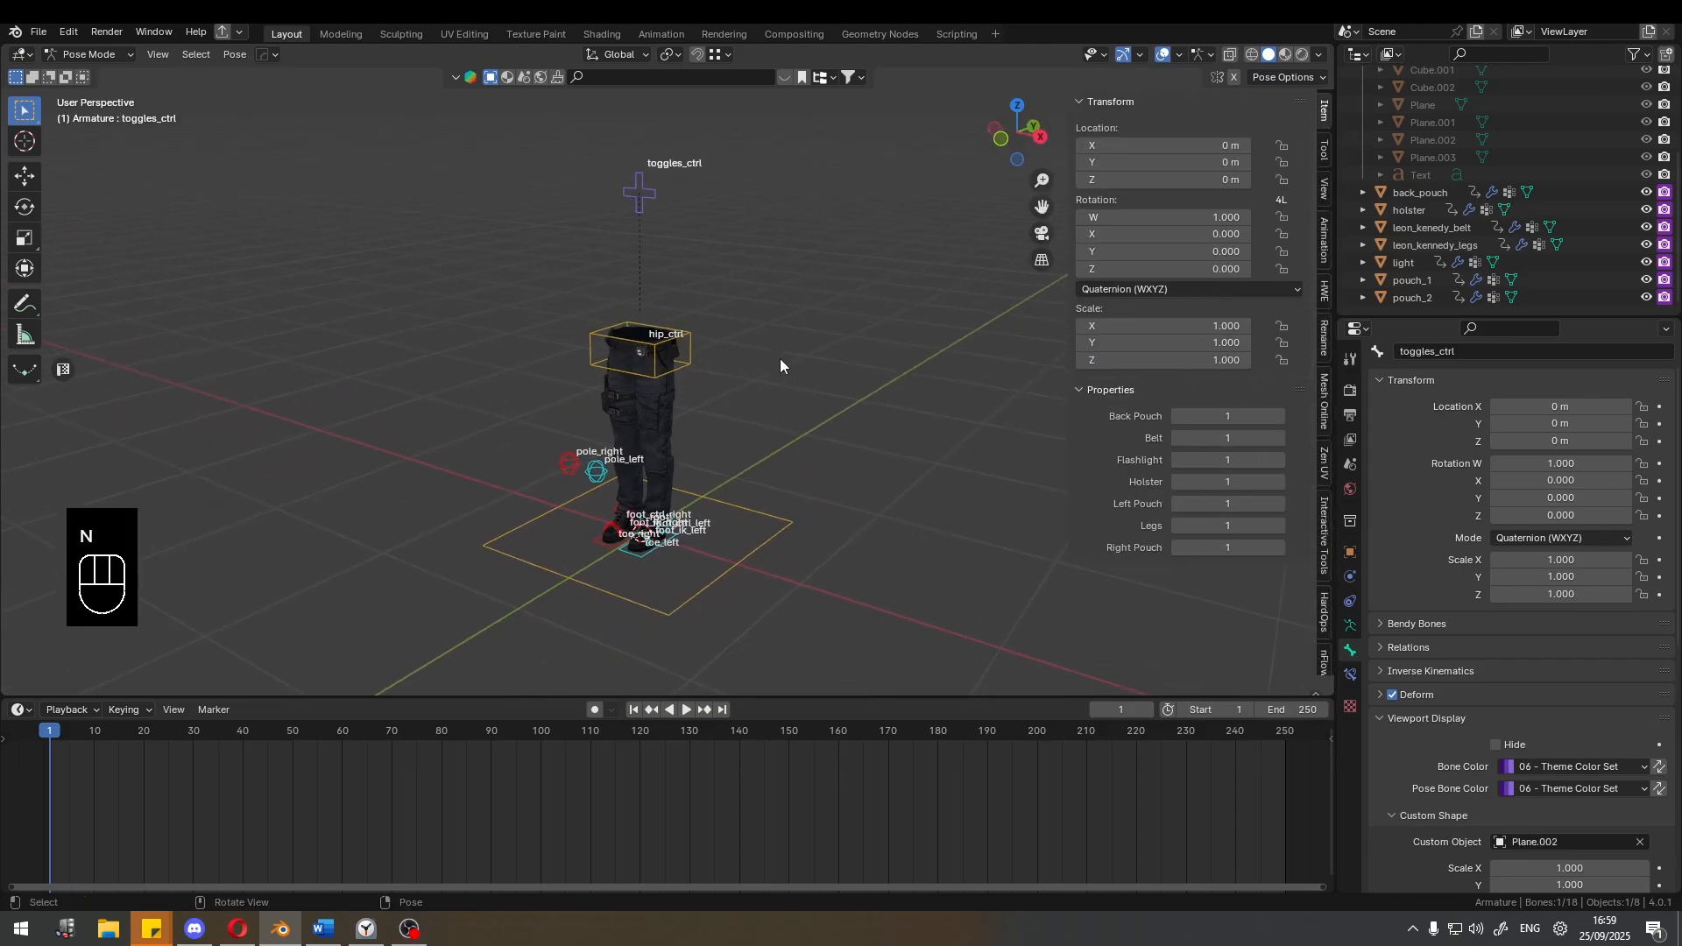
shift+middle_drag(754, 303, 727, 400)
scroll(724, 377, up, 2)
shift+middle_drag(625, 246, 642, 330)
scroll(647, 341, up, 2)
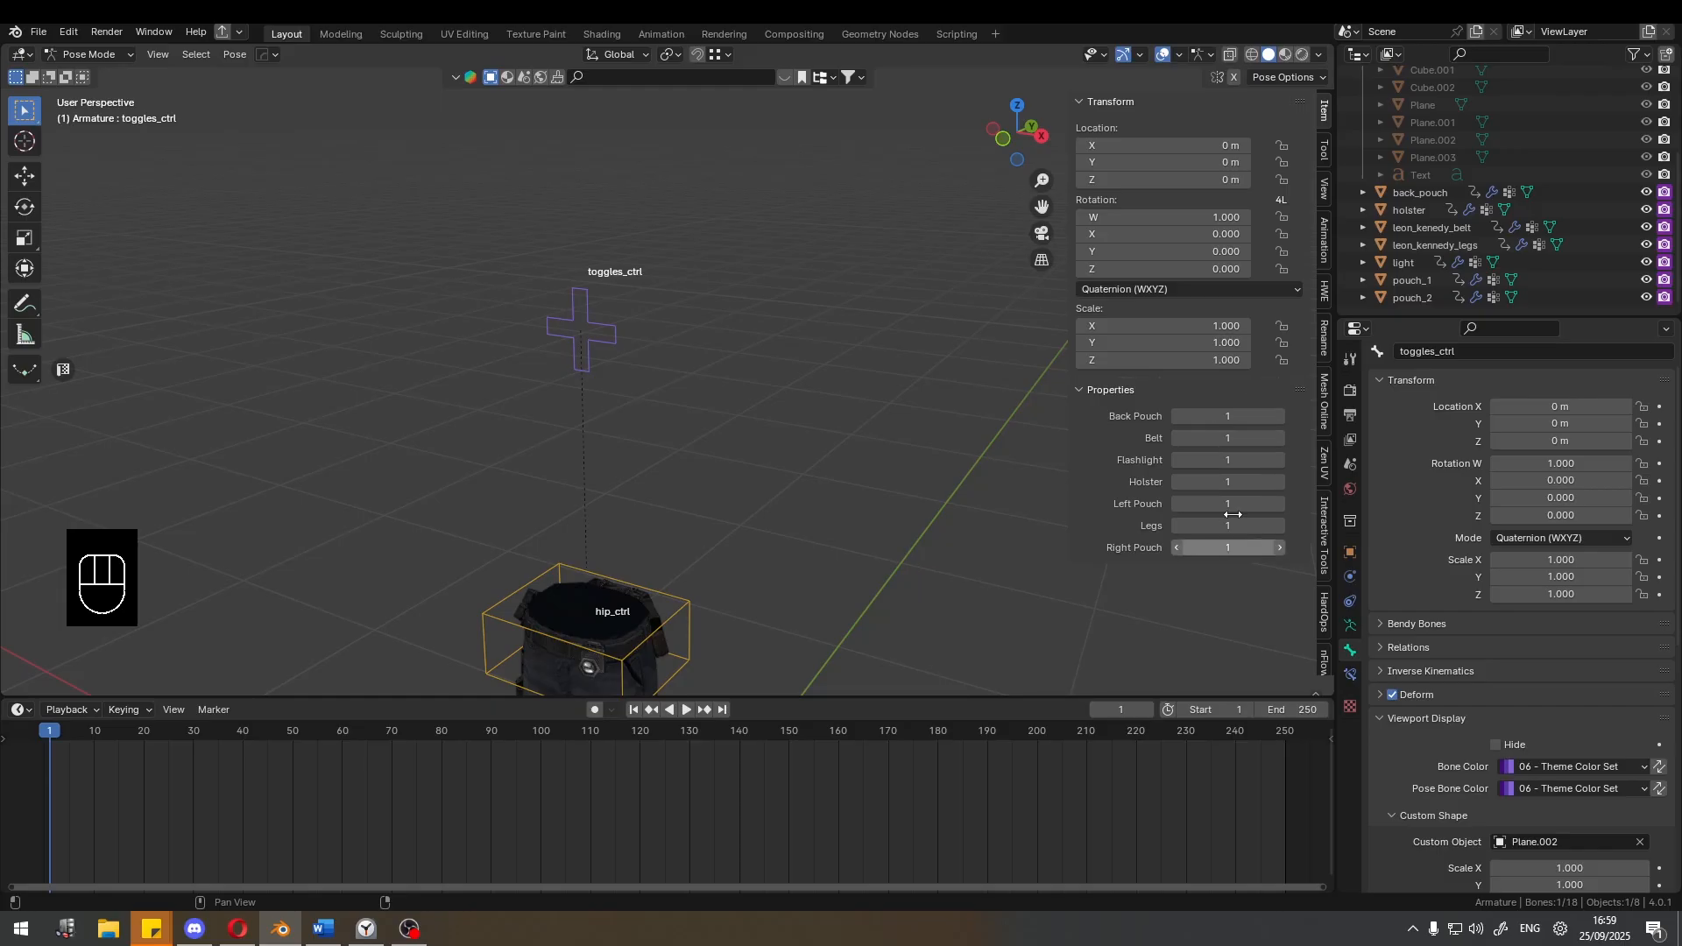
shift+middle_drag(728, 476, 732, 360)
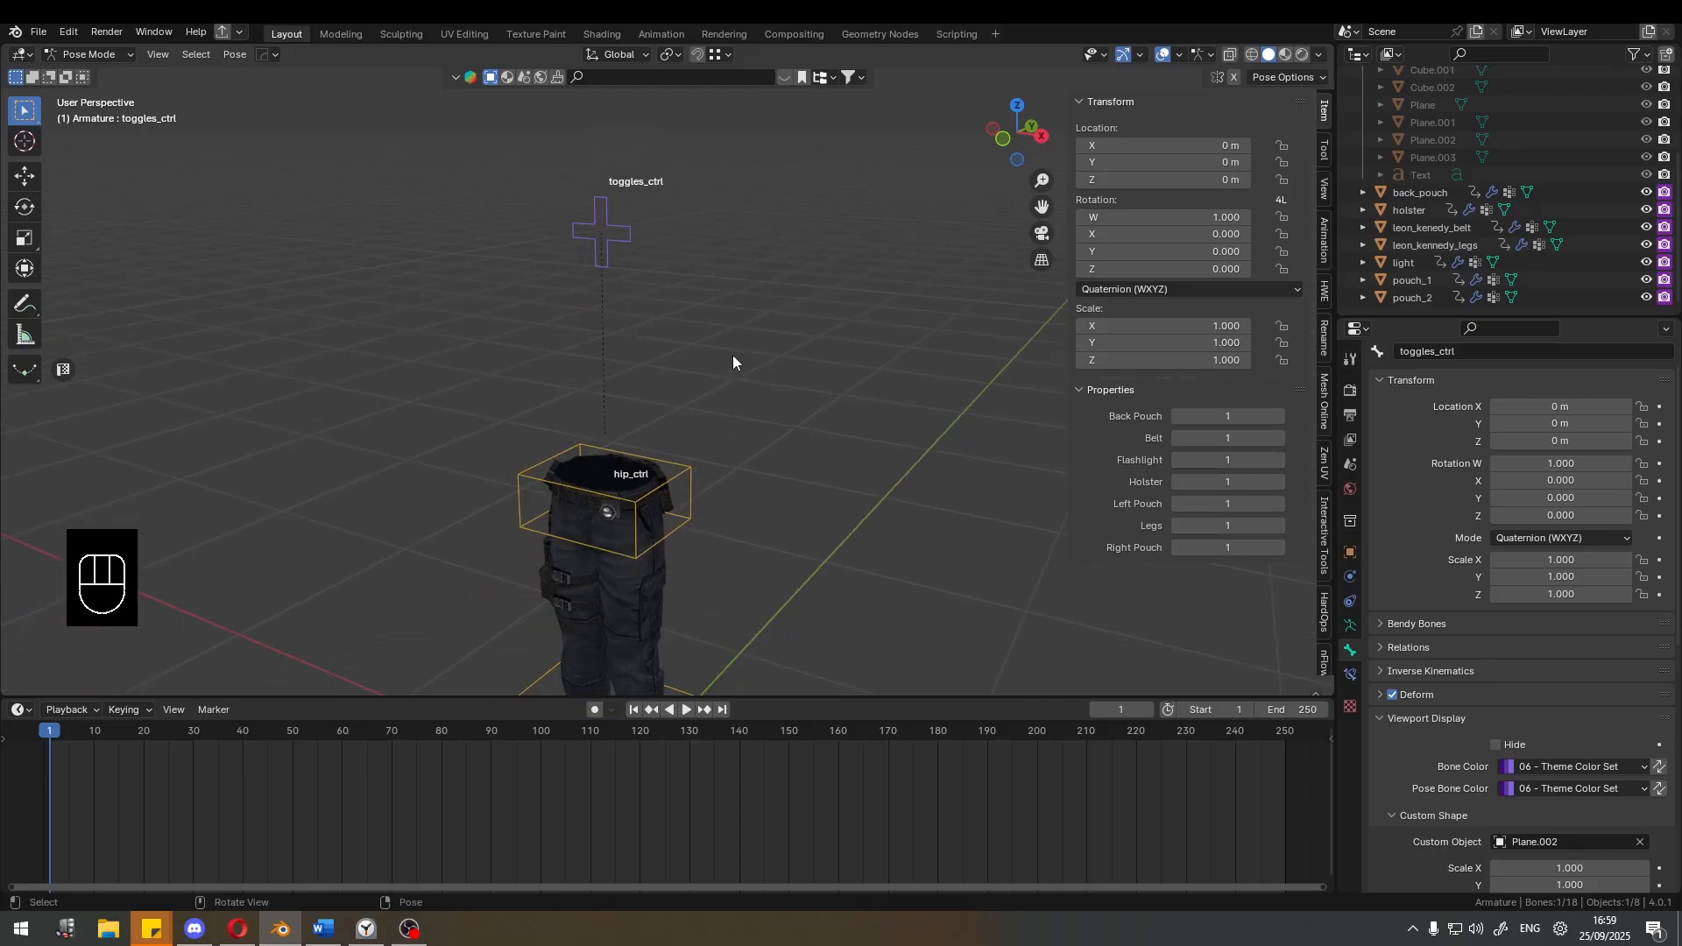
Hide the 3D viewport's sidebar, bring the whole rig into view and save the file.
key(n)
shift+middle_drag(765, 536, 677, 358)
scroll(775, 364, down, 1)
key(ctrl+s)
Shrink the timeline area to a thin strip, deselect the toggles_ctrl bone and save the file again.
scroll(690, 350, down, 2)
drag(505, 701, 535, 793)
click(535, 786)
scroll(692, 396, up, 3)
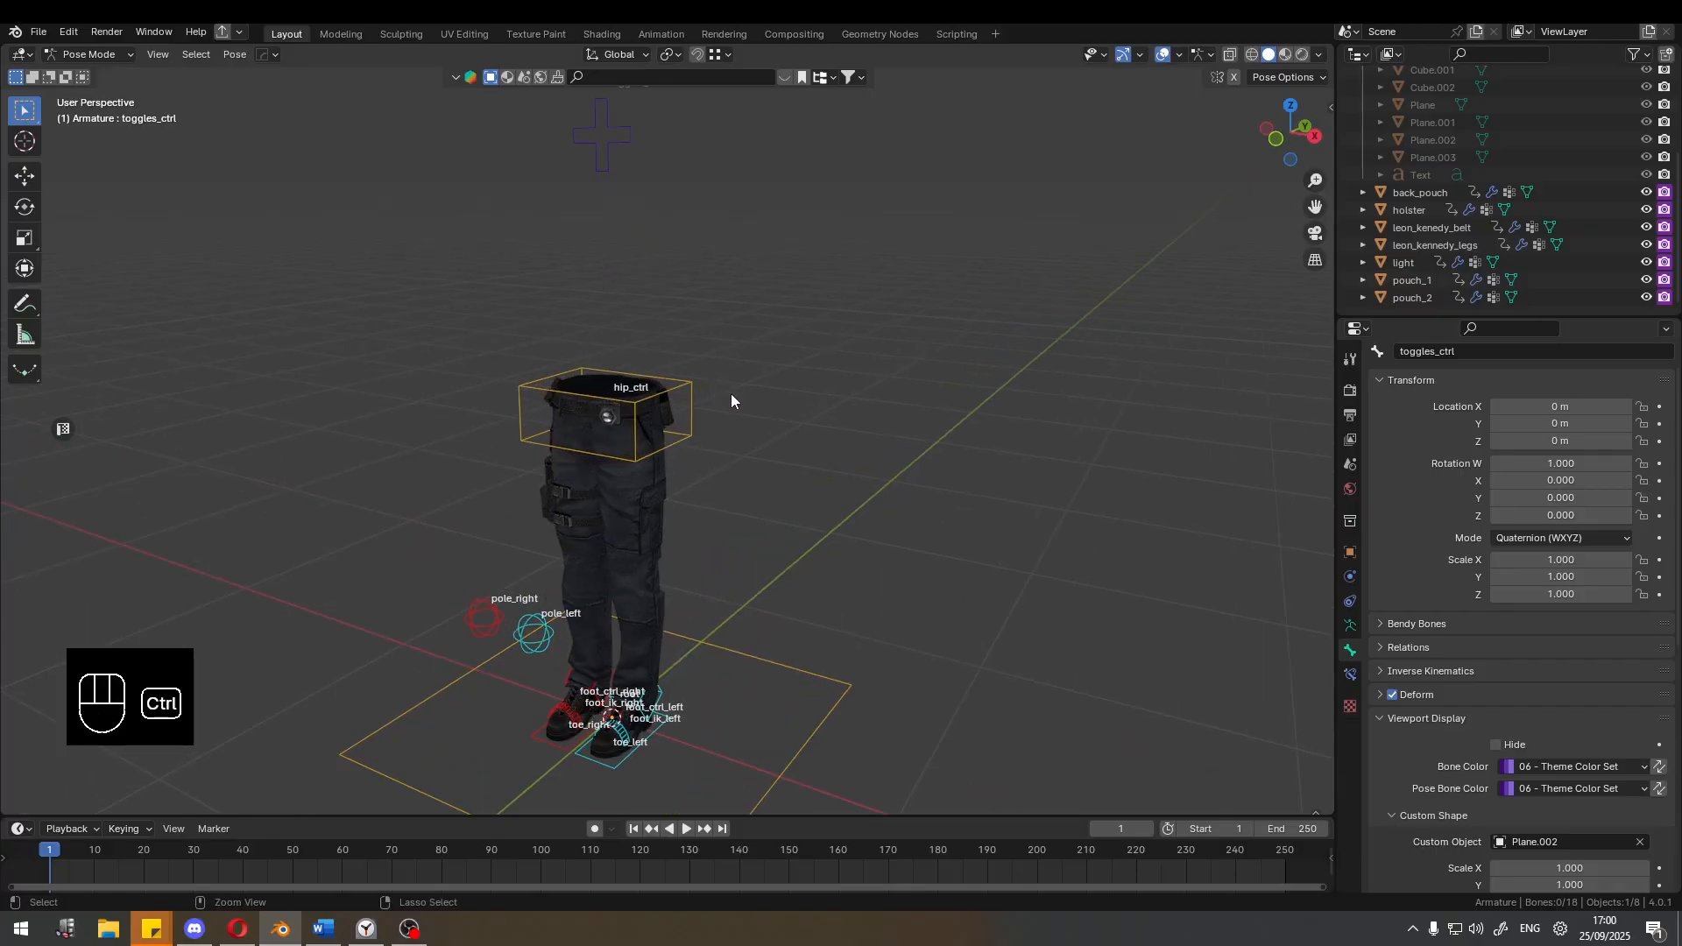
key(ctrl+s)
shift+middle_drag(731, 393, 766, 392)
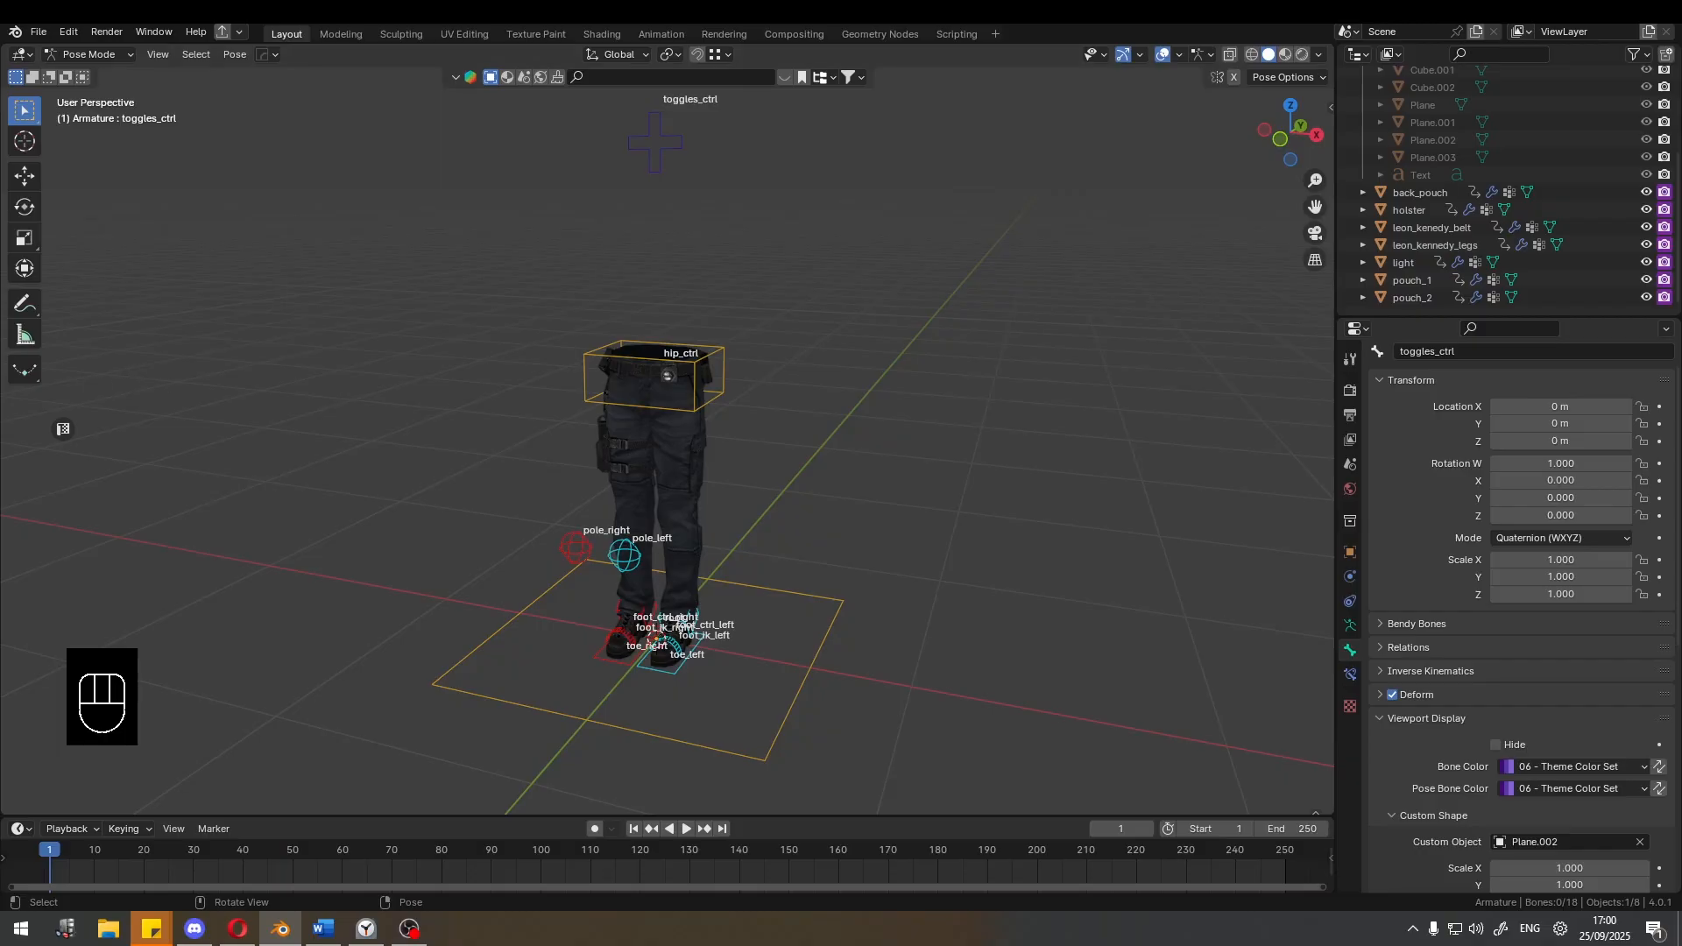
Review the rig up close, selecting the hip_ctrl bone to check it and clearing the selection.
middle_drag(660, 330, 680, 318)
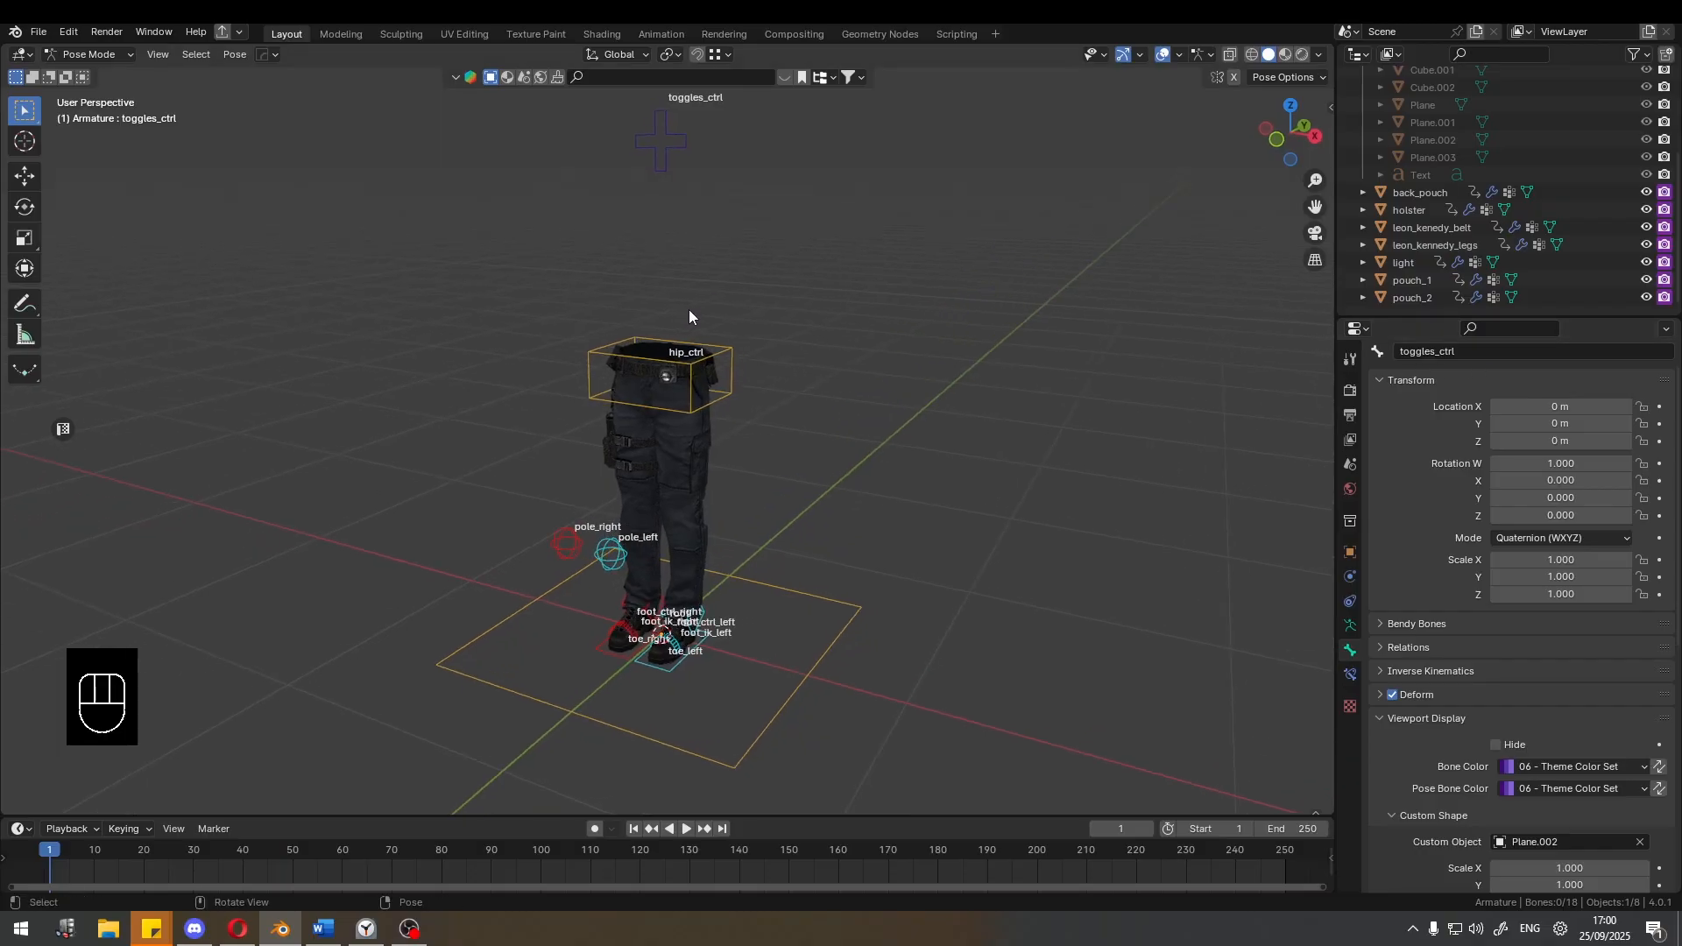
shift+middle_drag(787, 252, 776, 310)
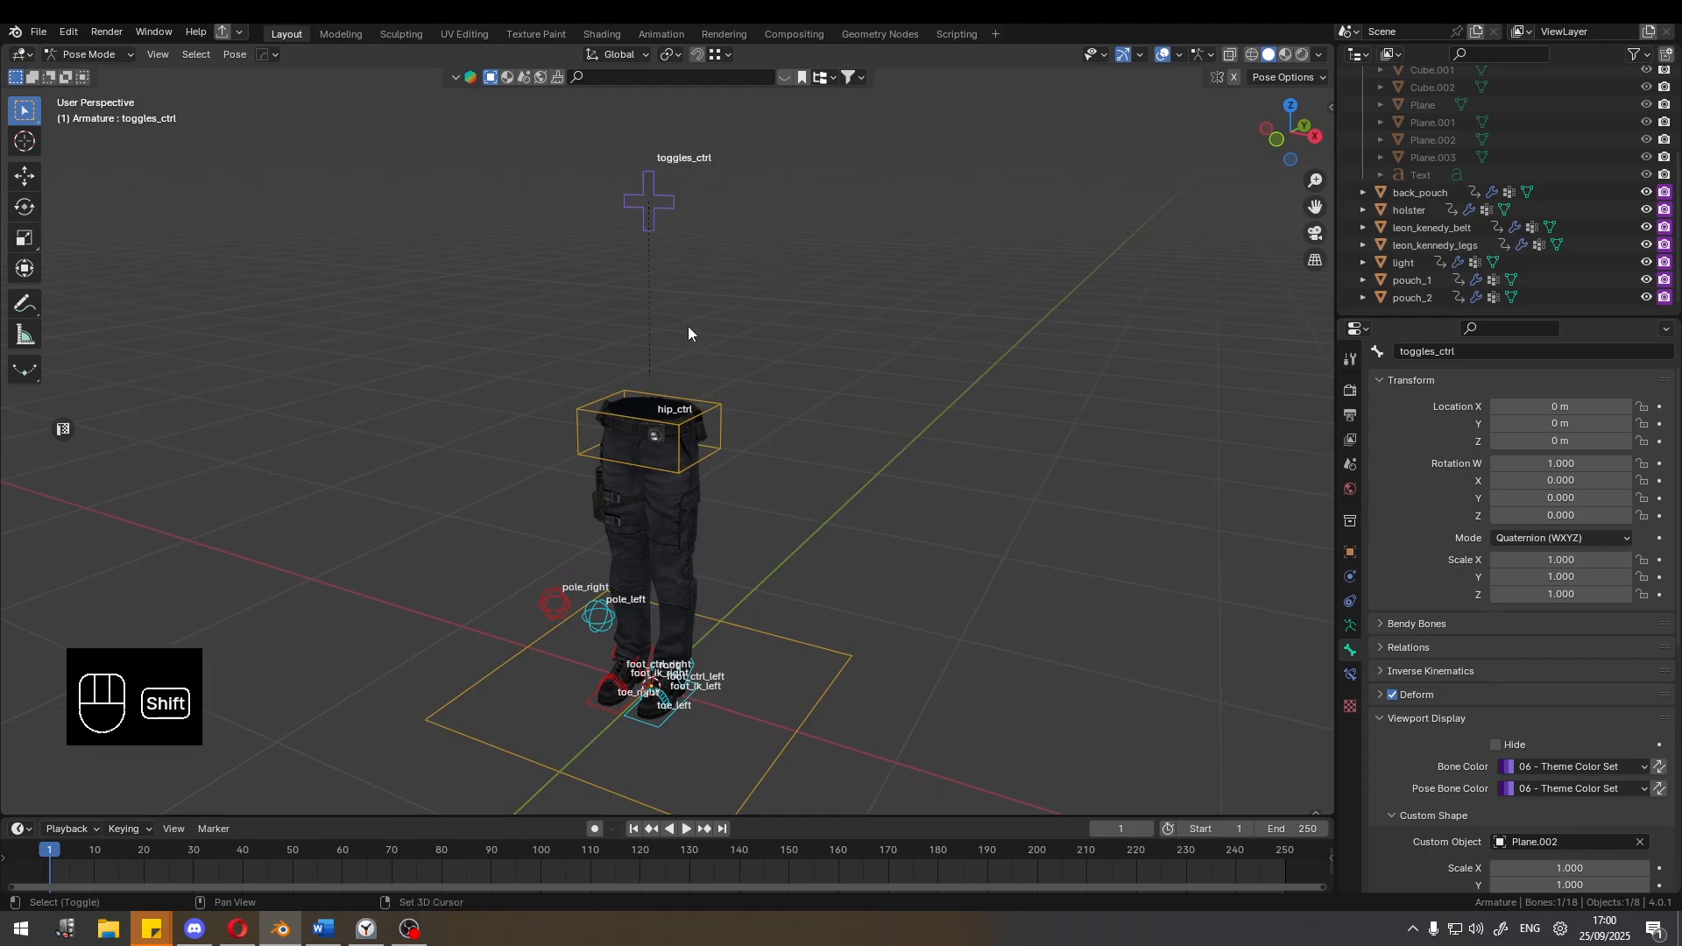
shift+middle_drag(701, 428, 689, 347)
scroll(689, 347, up, 2)
click(661, 313)
click(859, 267)
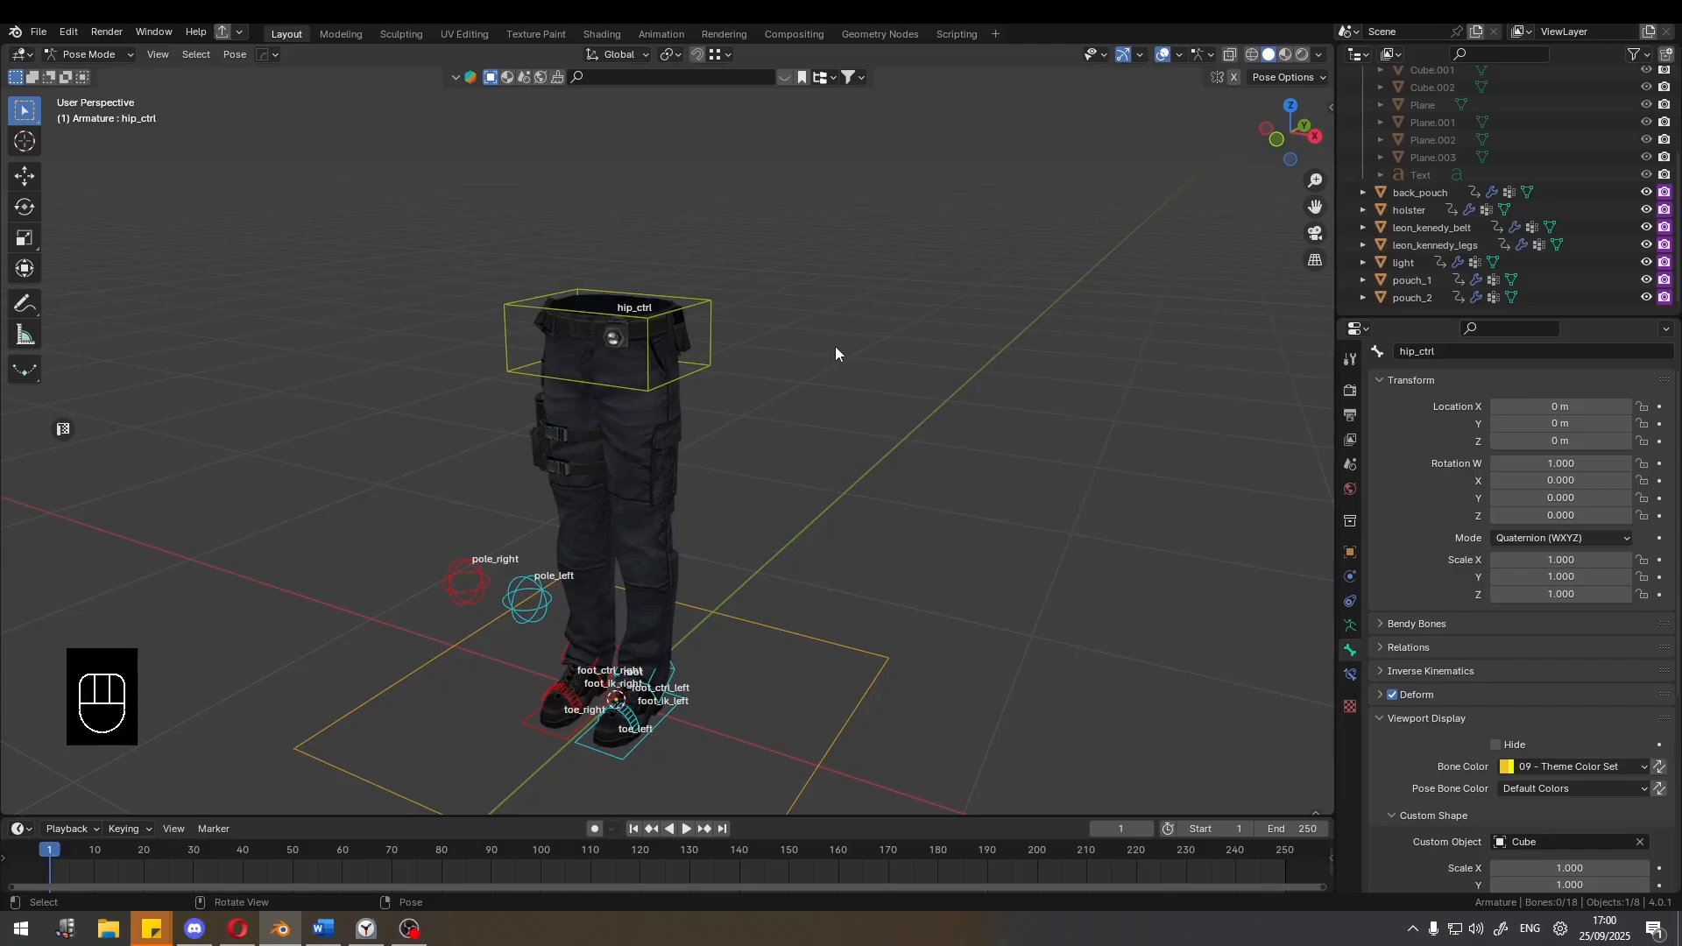
Check the pole_left and pole_right control bones one after the other, leaving no bone selected.
scroll(771, 355, down, 2)
middle_drag(644, 480, 603, 518)
click(603, 517)
middle_drag(792, 460, 582, 494)
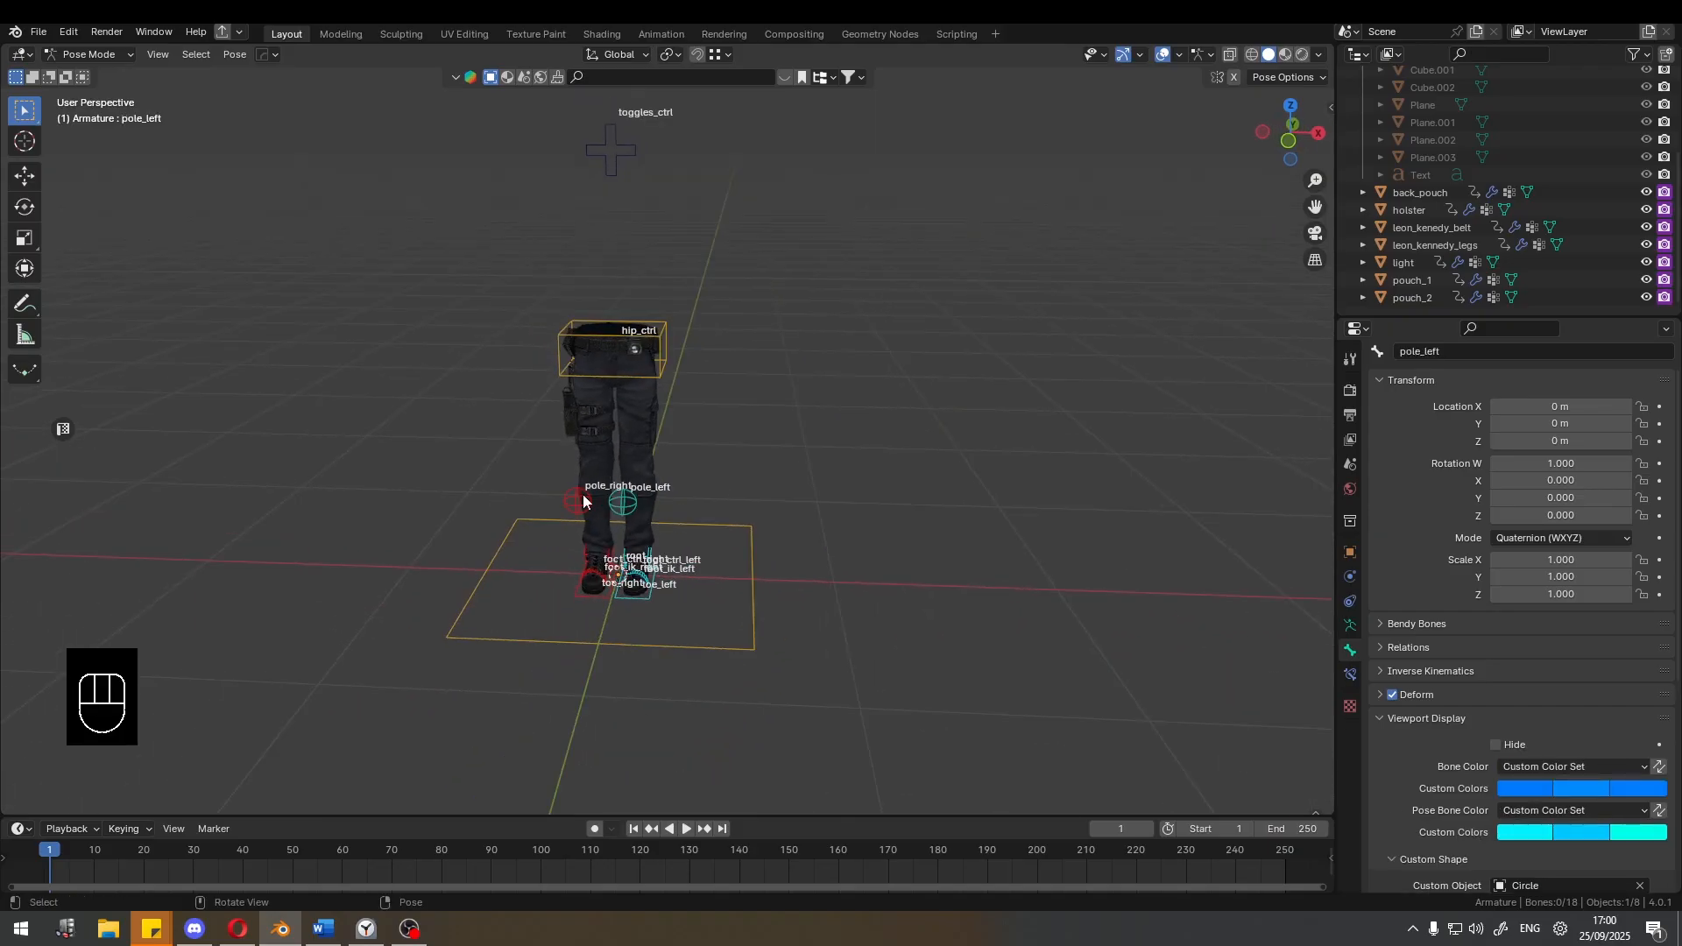
click(577, 506)
key(alt+a)
Select the toggles_ctrl bone above the hips and save the file.
middle_drag(754, 403, 608, 198)
click(591, 247)
scroll(759, 348, down, 2)
shift+middle_drag(758, 349, 749, 307)
shift+middle_drag(748, 307, 728, 334)
scroll(739, 315, up, 2)
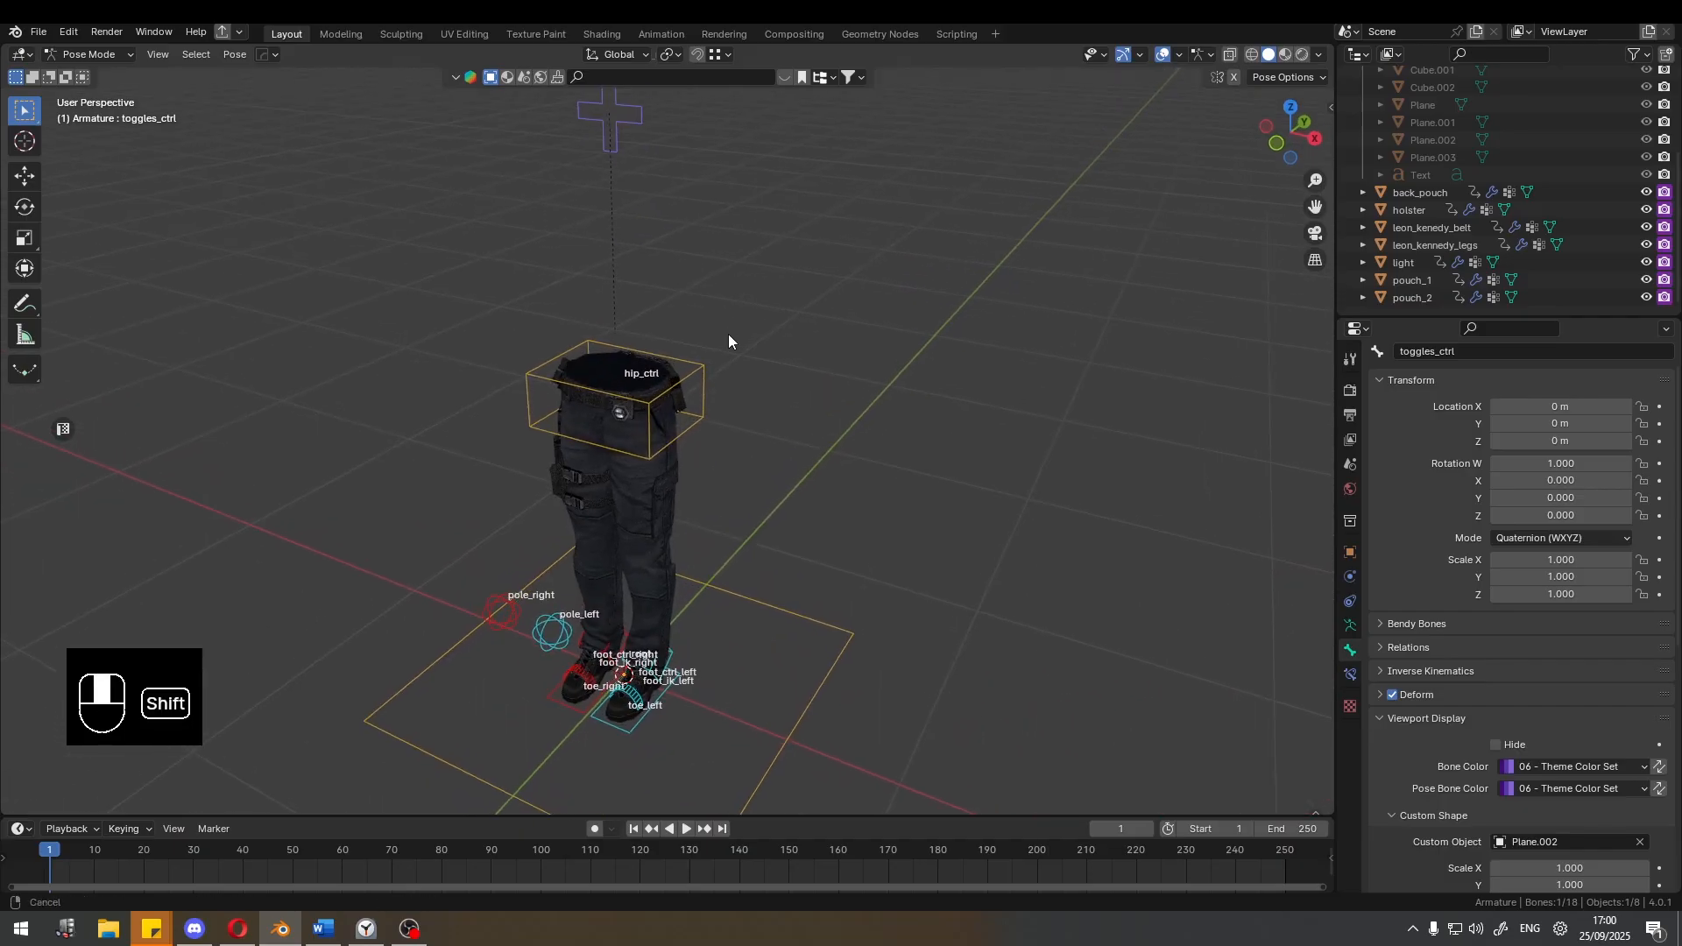
scroll(727, 332, down, 1)
key(ctrl+s)
middle_drag(681, 276, 689, 264)
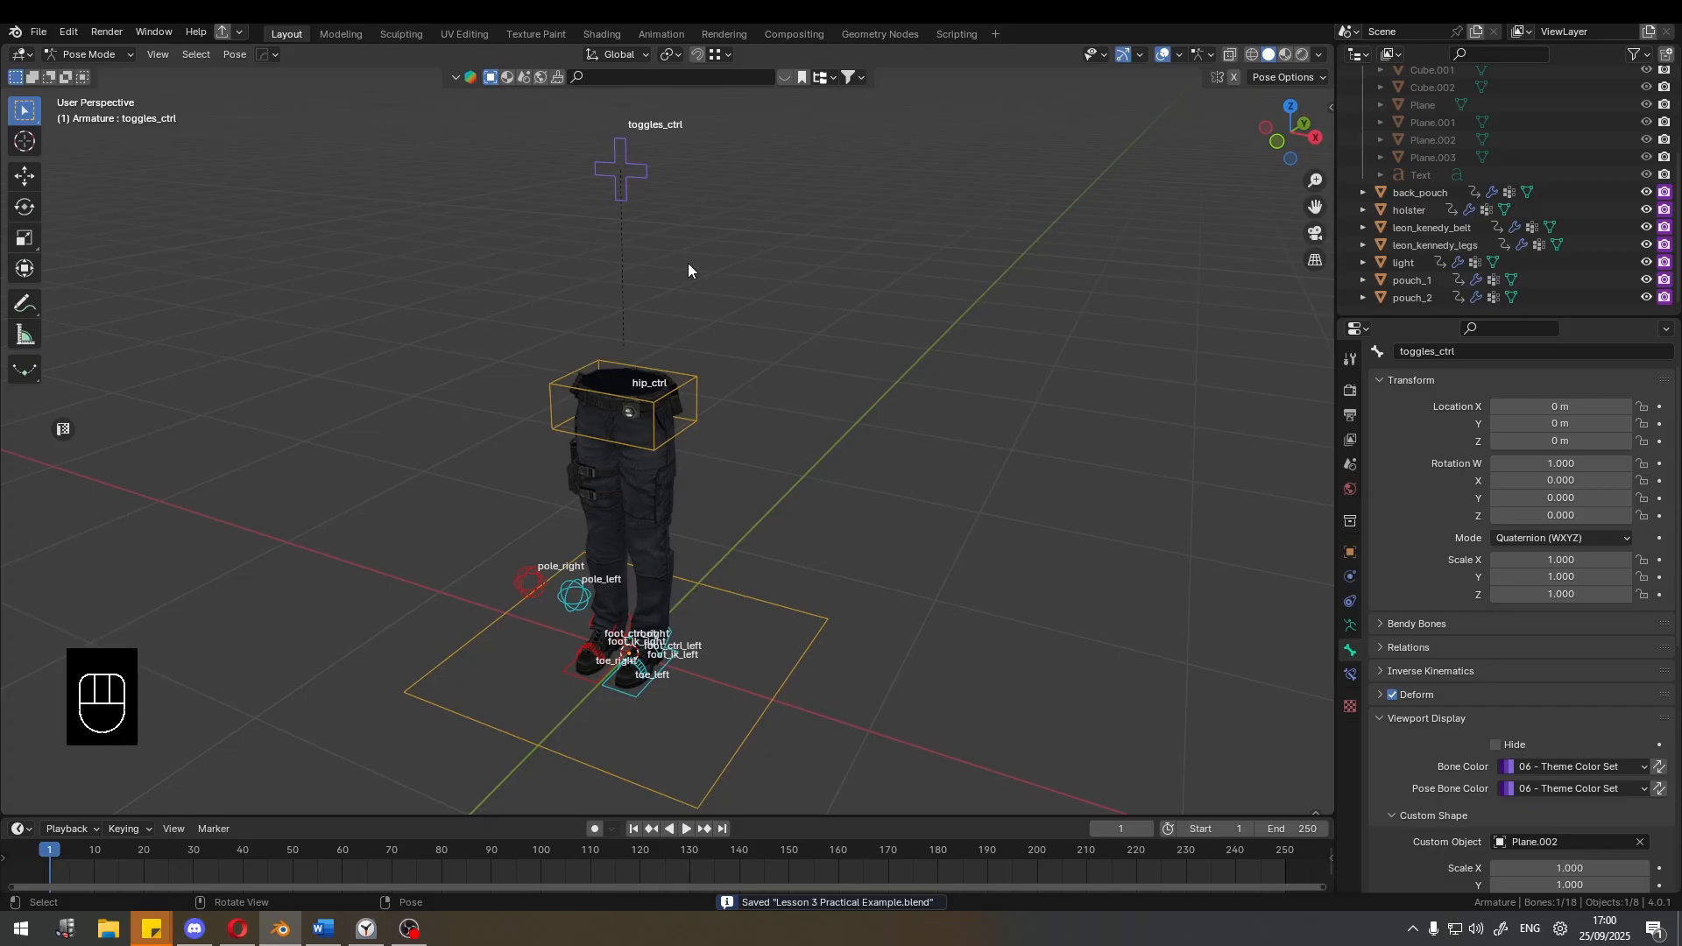